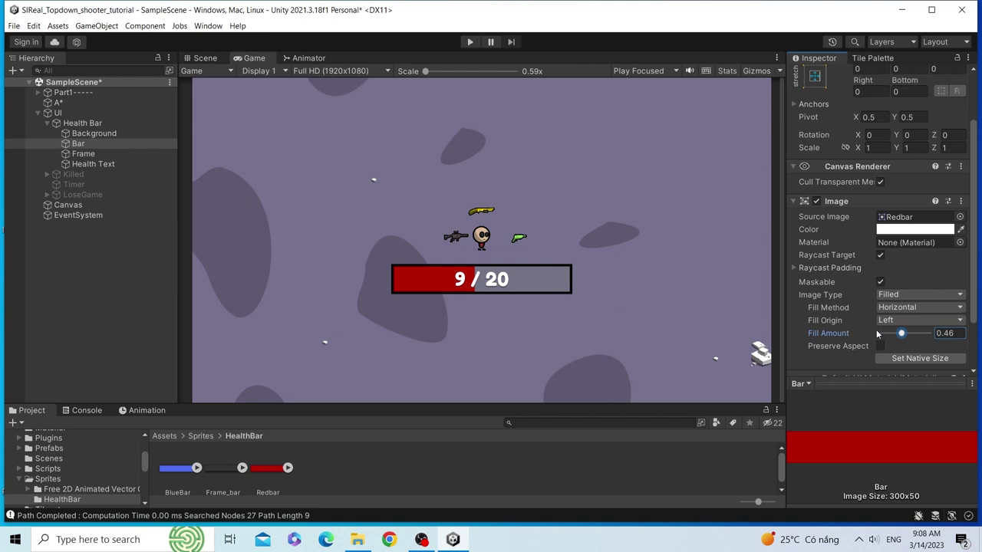
# Step: Preview a lower fill on the red bar, then deactivate the old Health Bar
pyautogui.moveTo(902, 336)
pyautogui.mouseDown()
pyautogui.moveTo(912, 337)
pyautogui.moveTo(901, 336)
pyautogui.mouseUp()
pyautogui.click(84, 127)
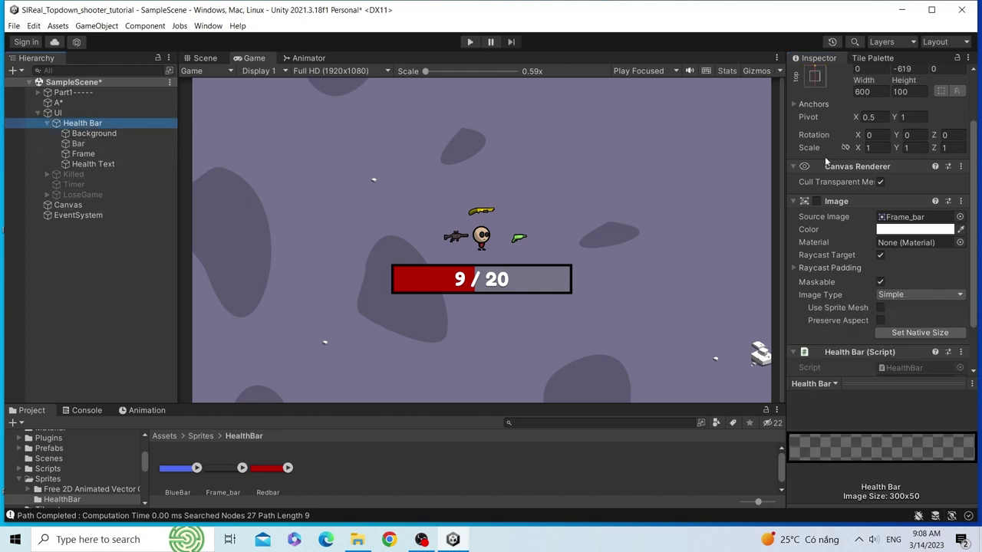
pyautogui.scroll(2, 827, 162)
pyautogui.click(819, 75)
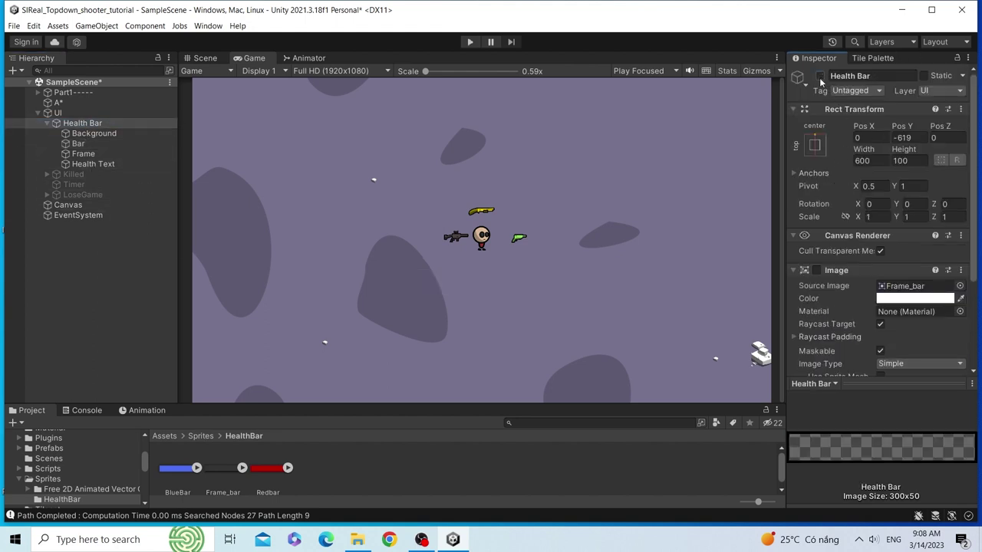
# Step: Delete the Canvas and EventSystem from the scene and bring up the Hierarchy's create-object menu
pyautogui.click(38, 113)
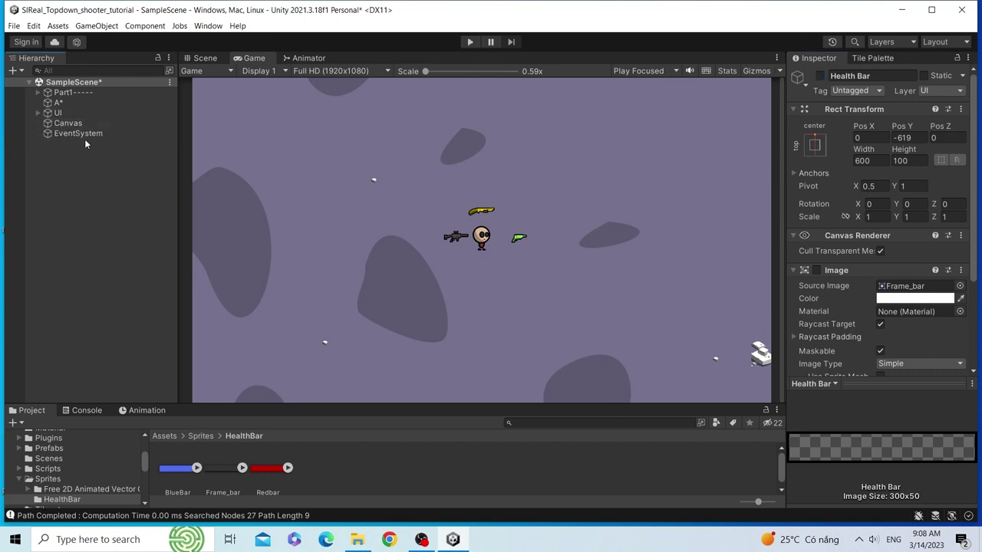
pyautogui.click(75, 133)
pyautogui.keyDown('ctrl'); pyautogui.click(74, 126); pyautogui.keyUp('ctrl')
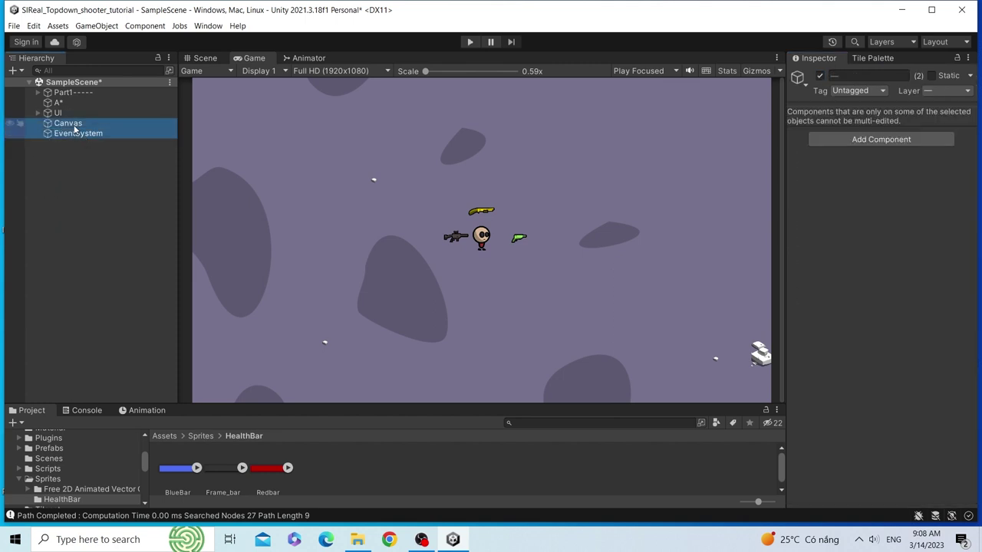
pyautogui.press('Delete')
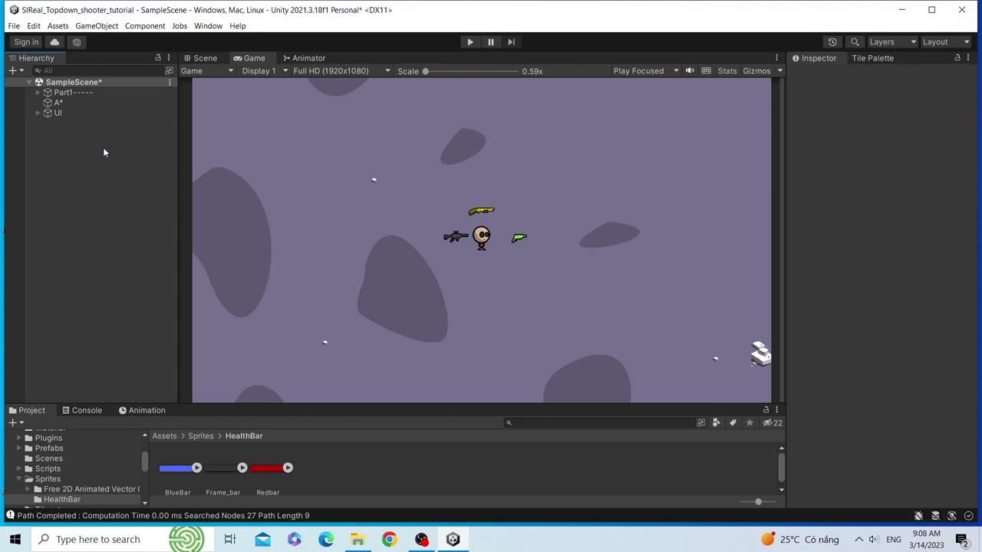
pyautogui.rightClick(90, 158)
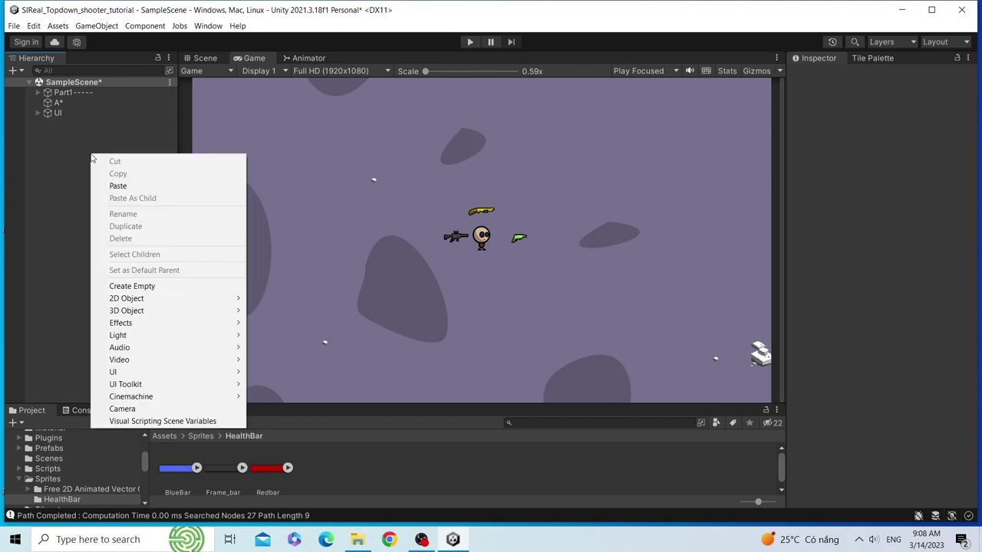
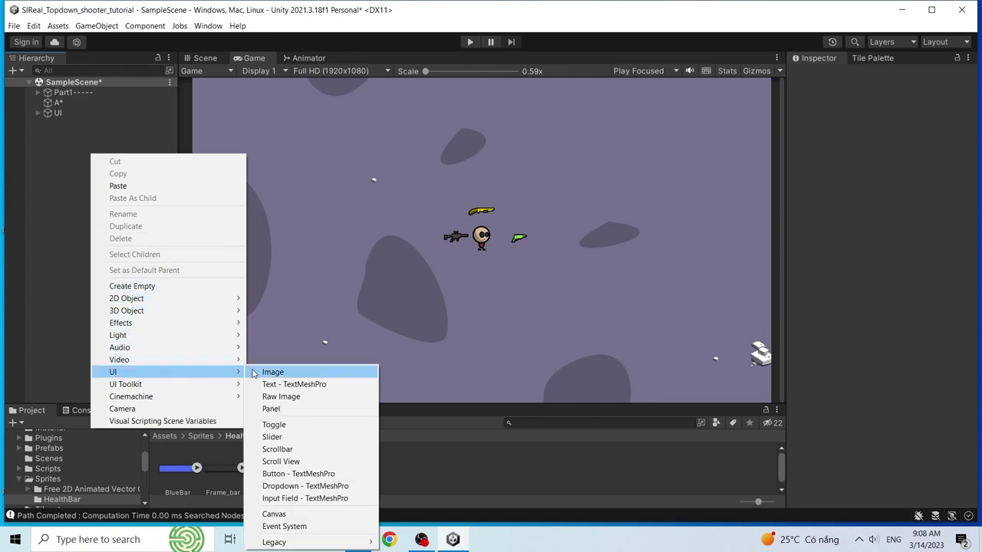
# Step: Add a UI Canvas with its EventSystem, widen the Hierarchy and Inspector, and view it in Scene
pyautogui.click(292, 515)
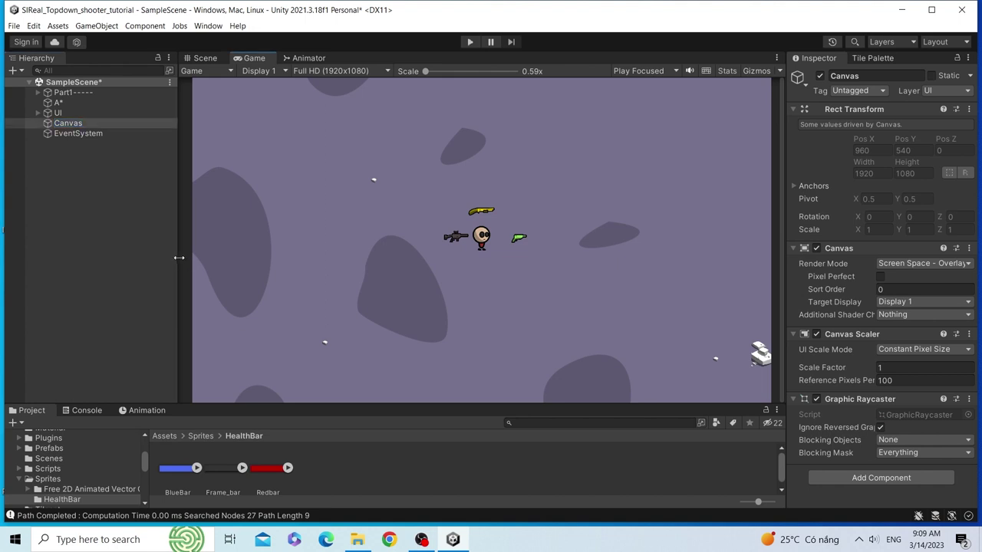
pyautogui.moveTo(179, 258); pyautogui.dragTo(191, 259)
pyautogui.moveTo(785, 253); pyautogui.dragTo(764, 253)
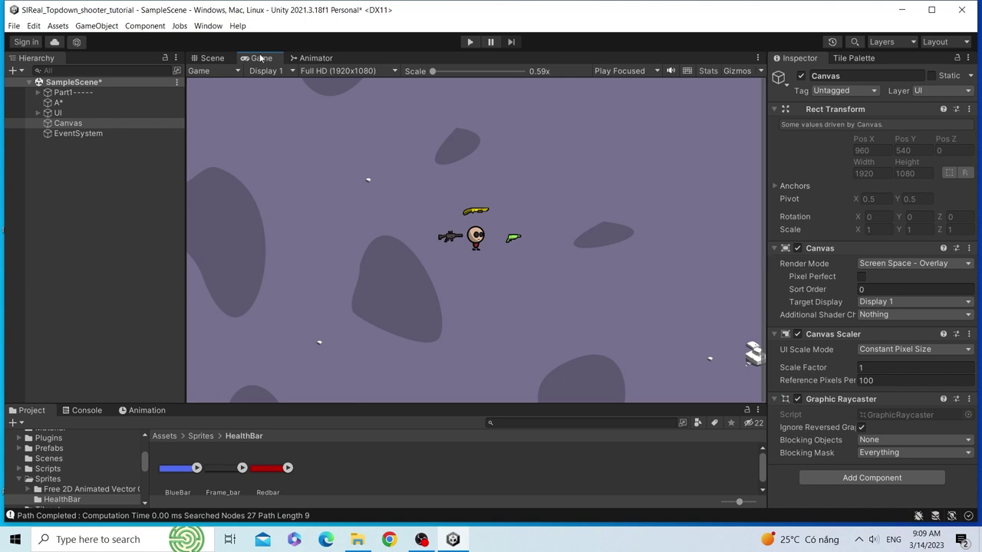
pyautogui.click(222, 59)
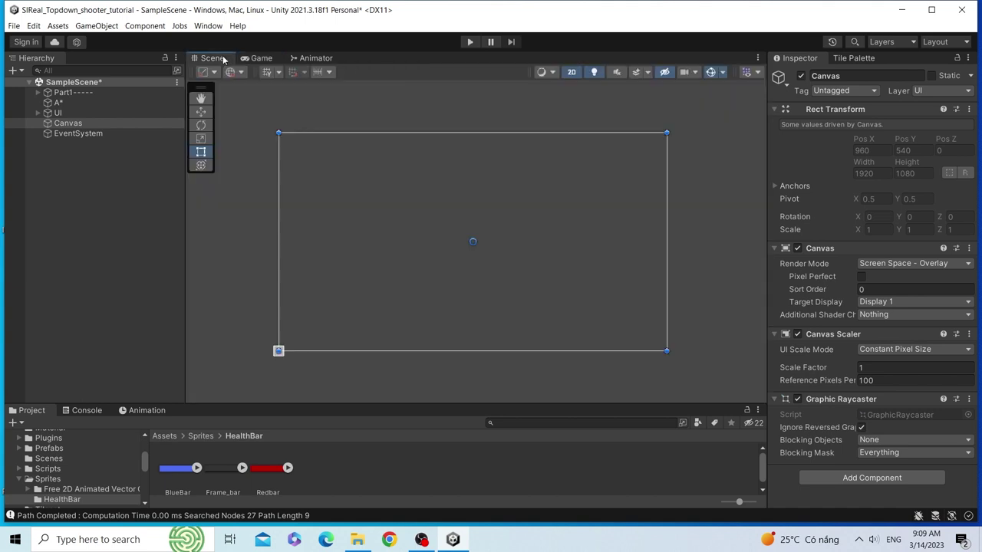
# Step: Inspect the EventSystem and Canvas settings, then go back to the Game view
pyautogui.click(77, 134)
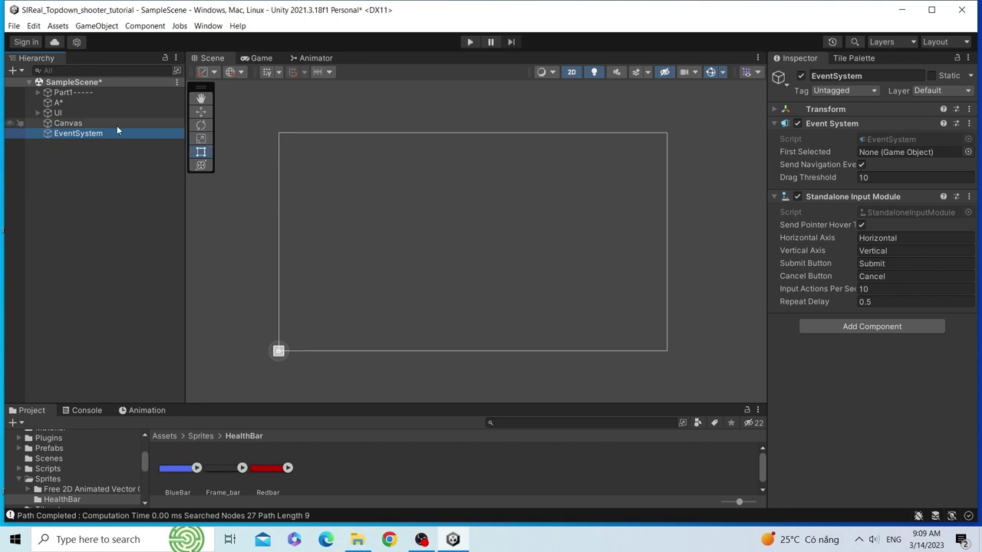
pyautogui.click(117, 124)
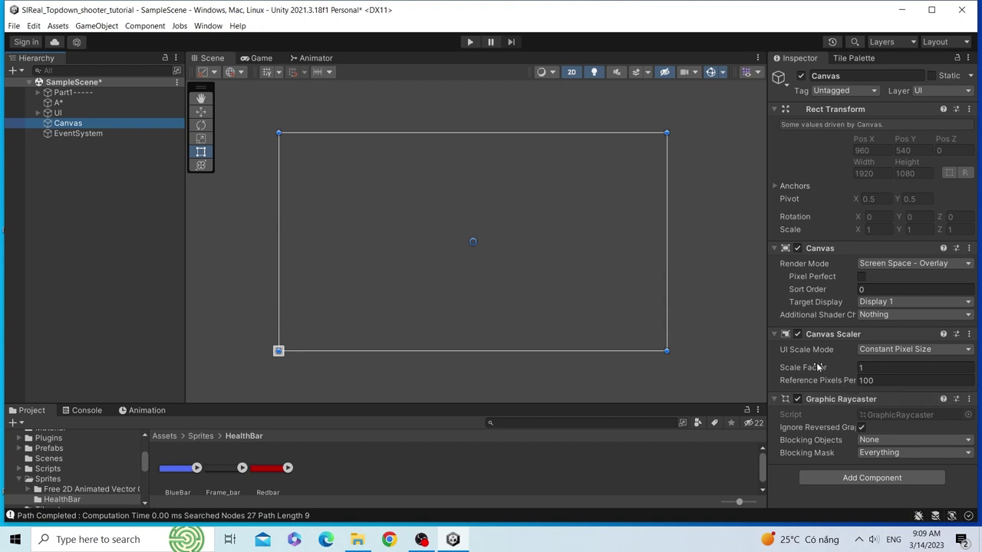
pyautogui.scroll(2, 418, 293)
pyautogui.scroll(-1, 465, 293)
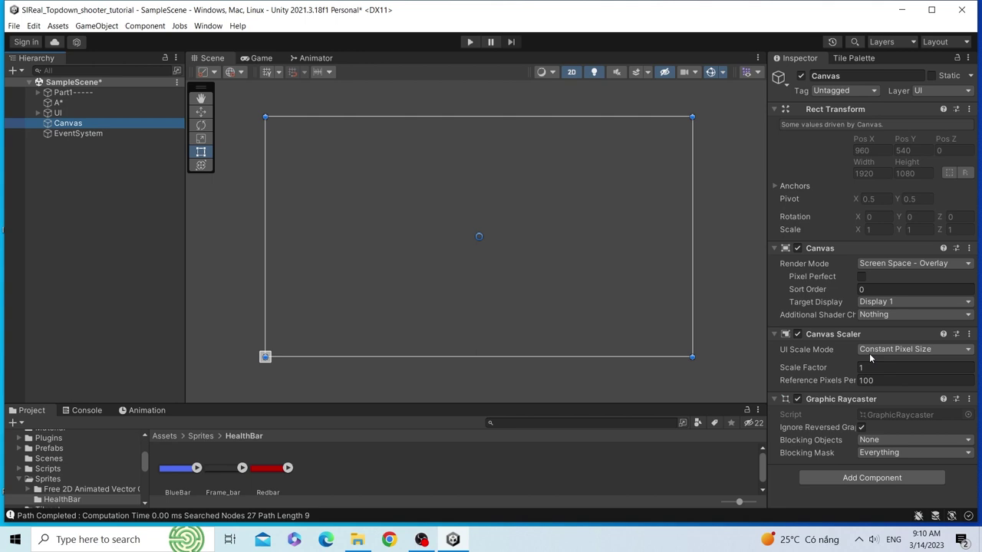
pyautogui.click(255, 60)
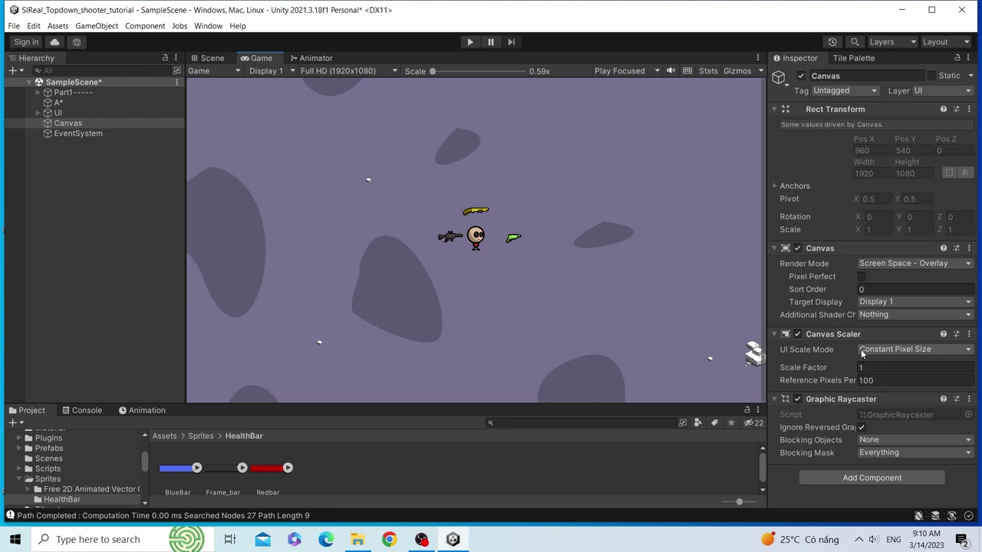
# Step: Preview at 4K UHD and set the Canvas Scaler to Scale With Screen Size, 1920×1080 reference
pyautogui.click(359, 71)
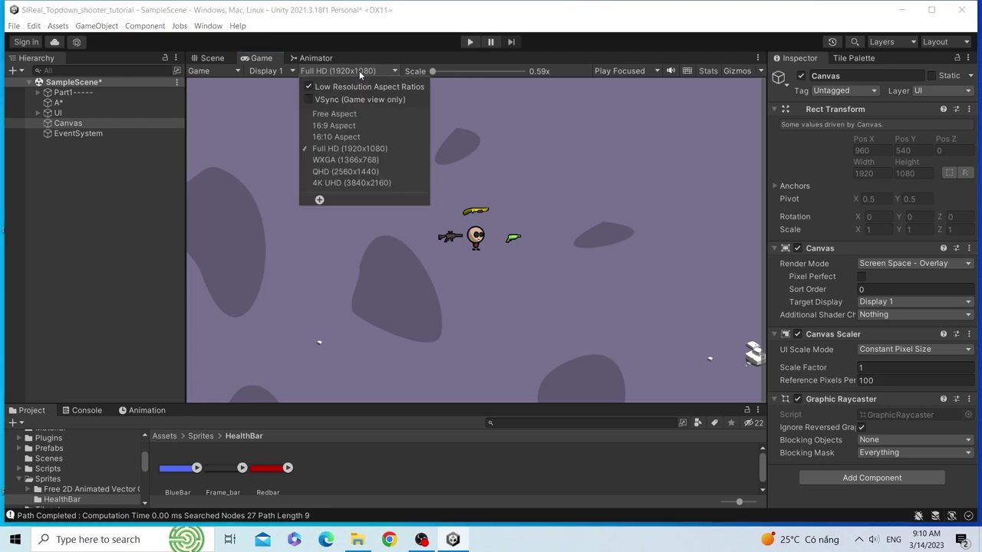
pyautogui.click(349, 184)
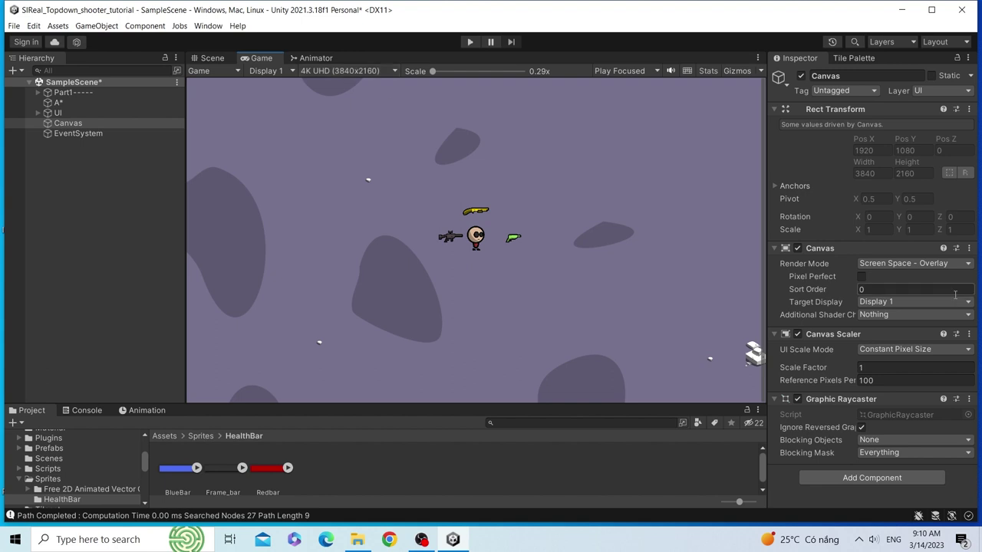
pyautogui.click(878, 352)
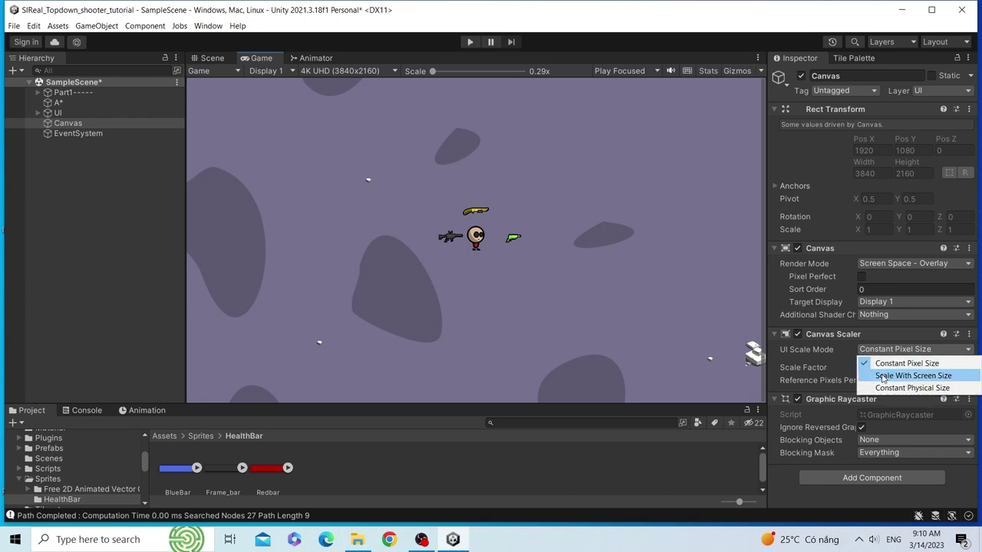
pyautogui.click(882, 376)
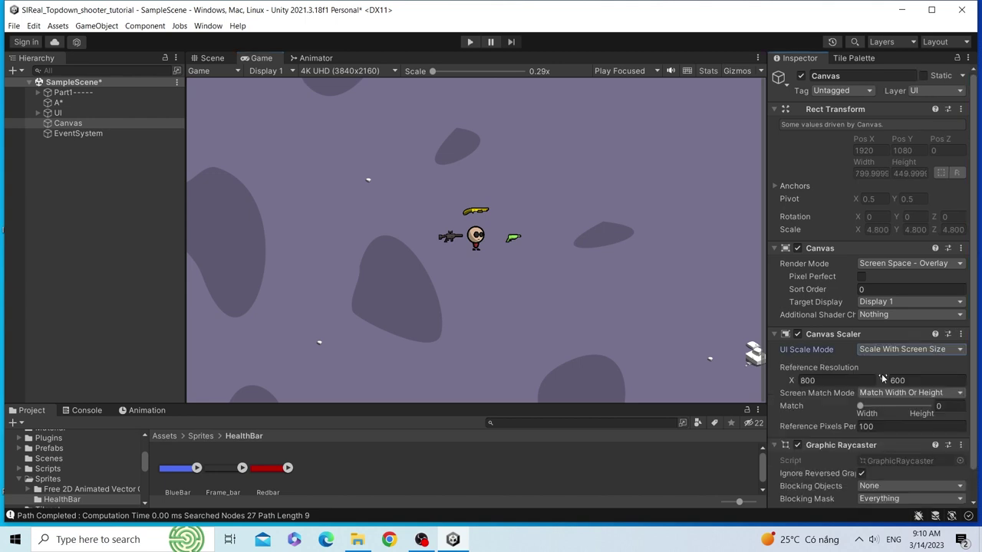
pyautogui.click(856, 382)
pyautogui.write('1920')
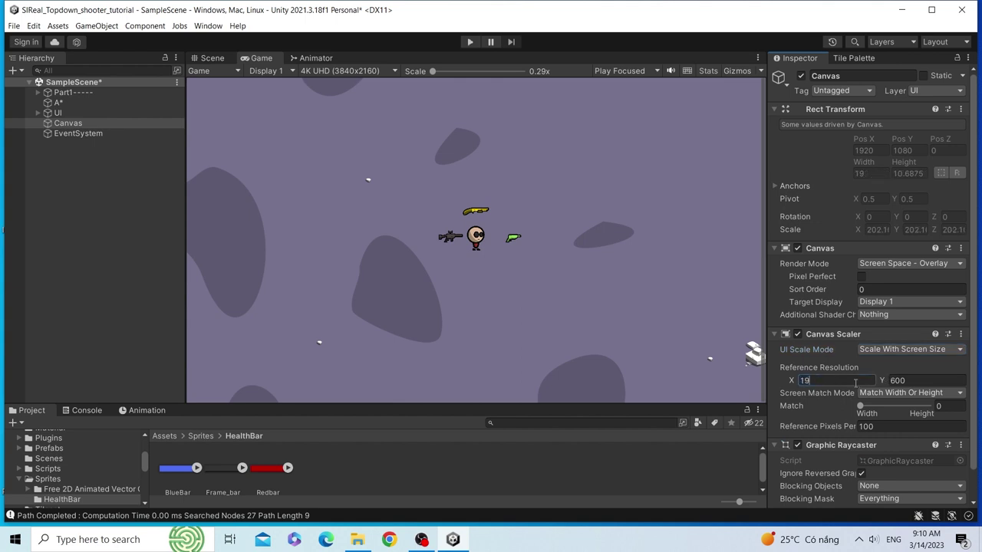
pyautogui.click(929, 379)
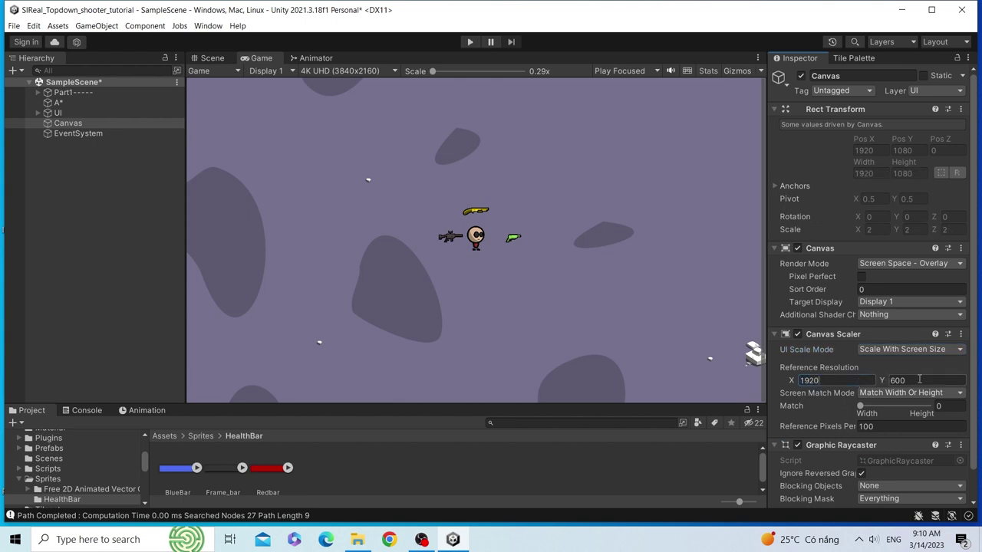
pyautogui.write('1080')
# Step: Toggle the Game preview between Full HD and 4K UHD, ending at Full HD
pyautogui.click(310, 72)
pyautogui.click(337, 148)
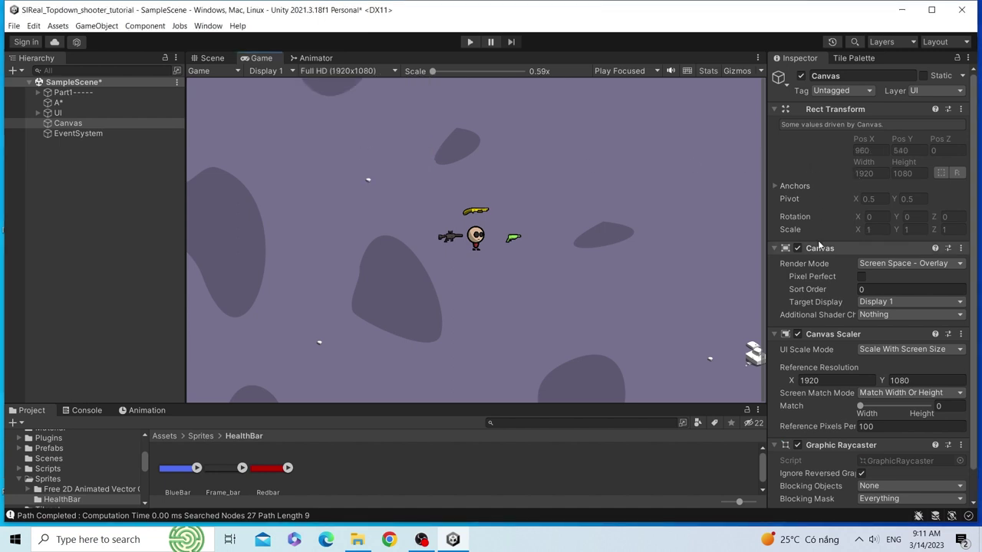
pyautogui.moveTo(780, 231)
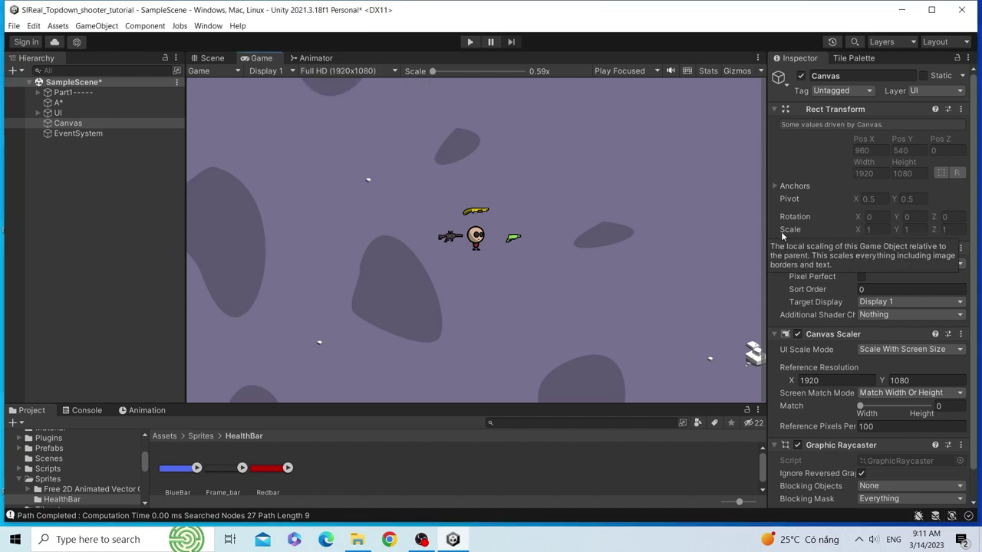
pyautogui.click(346, 69)
pyautogui.click(357, 182)
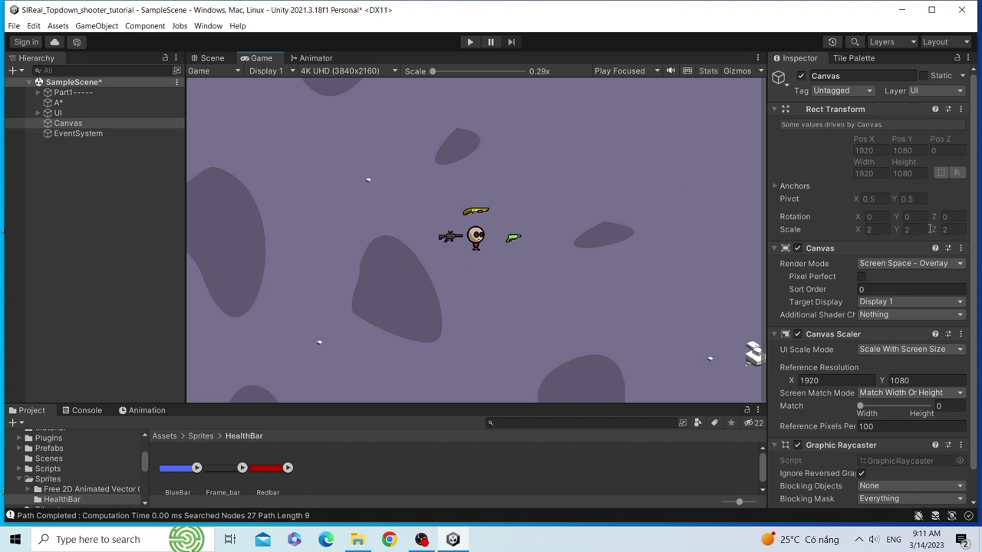
pyautogui.click(335, 69)
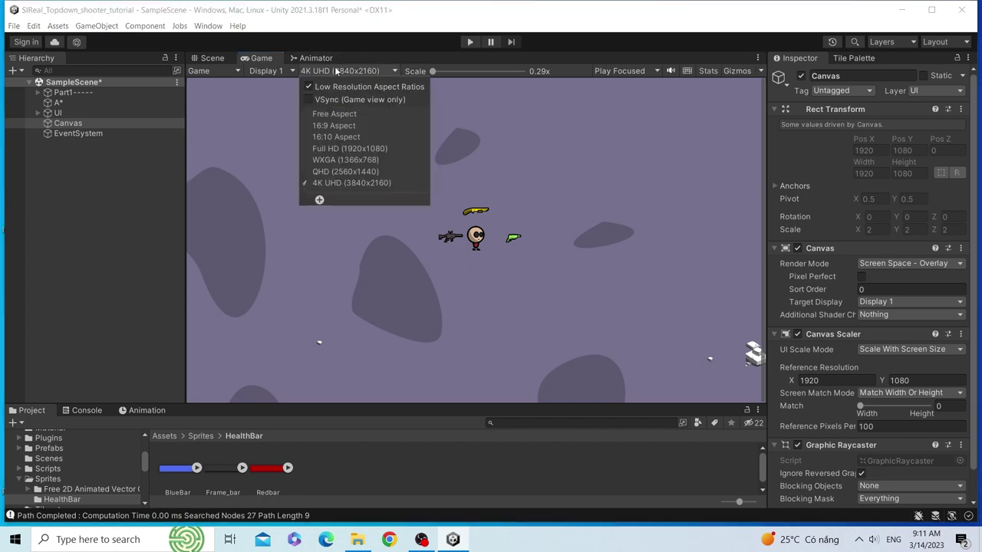
pyautogui.click(357, 147)
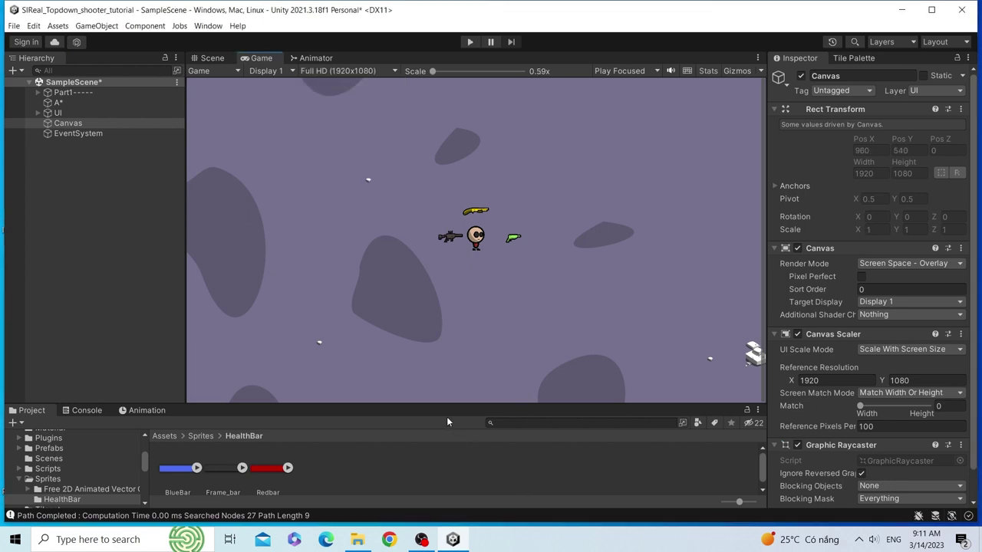
pyautogui.moveTo(440, 406); pyautogui.dragTo(440, 385)
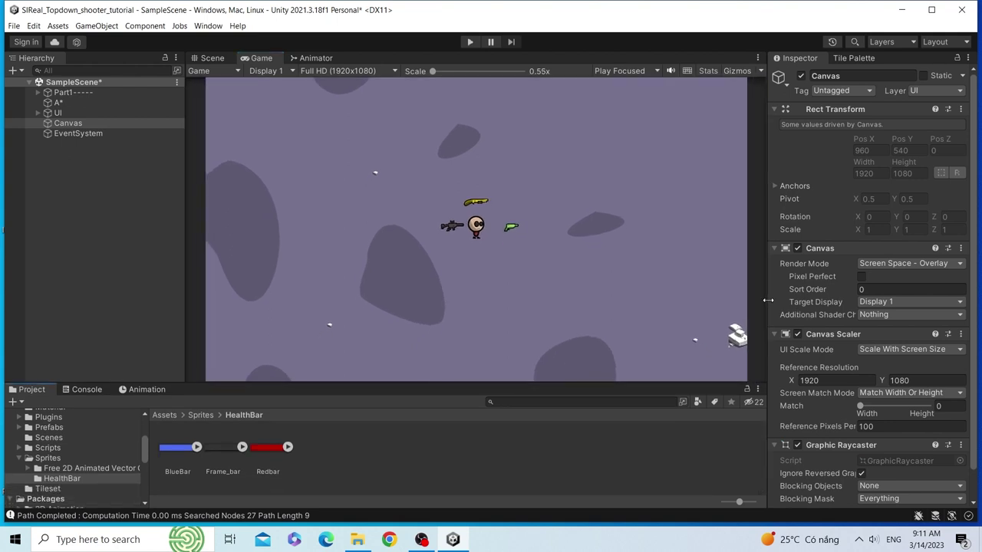
pyautogui.moveTo(766, 299)
pyautogui.mouseDown()
pyautogui.moveTo(756, 298)
pyautogui.moveTo(770, 297)
pyautogui.mouseUp()
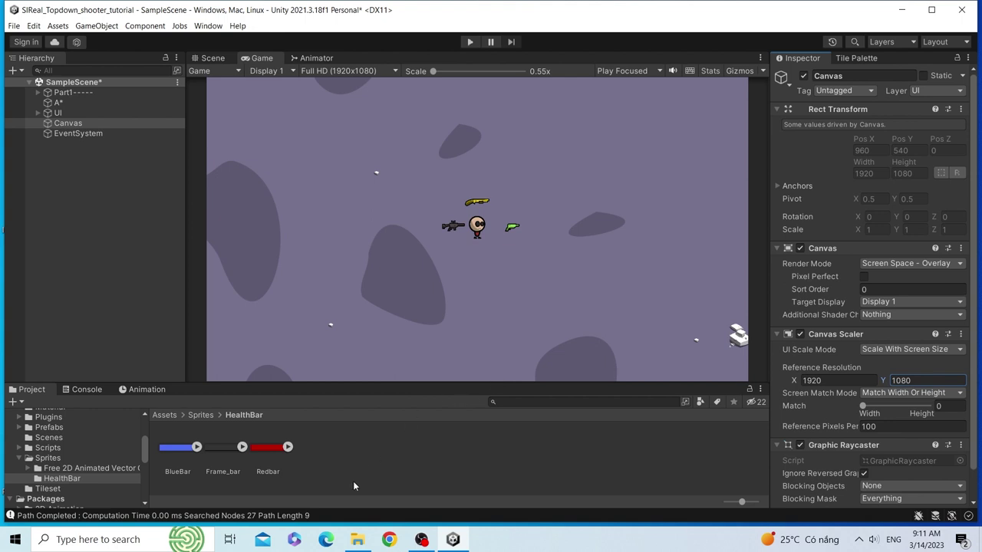
pyautogui.click(269, 469)
pyautogui.click(230, 470)
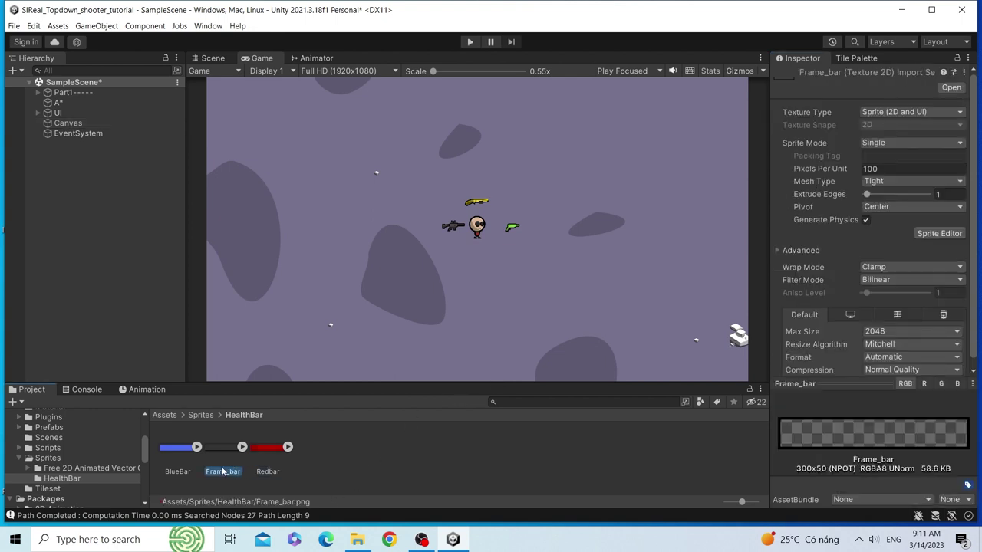
pyautogui.click(190, 471)
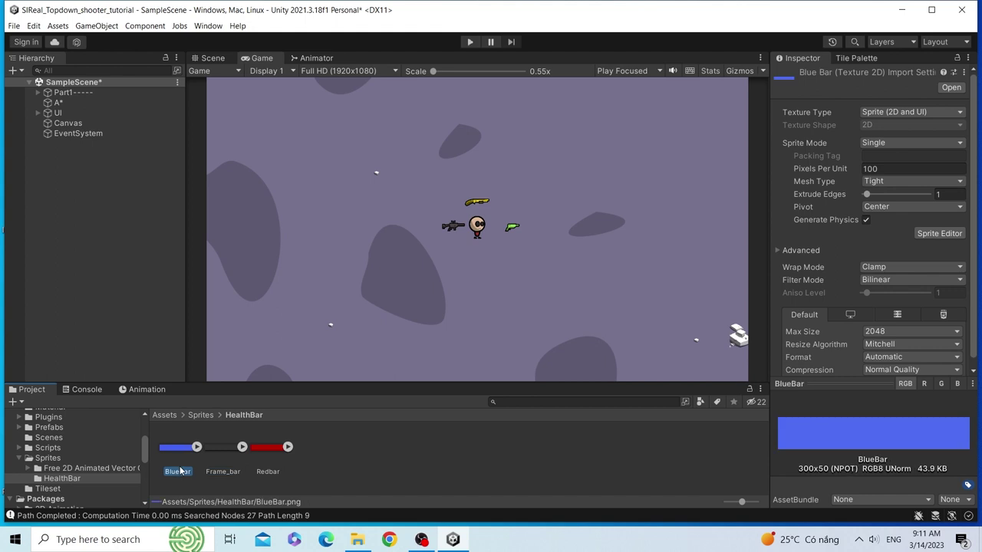
pyautogui.click(221, 465)
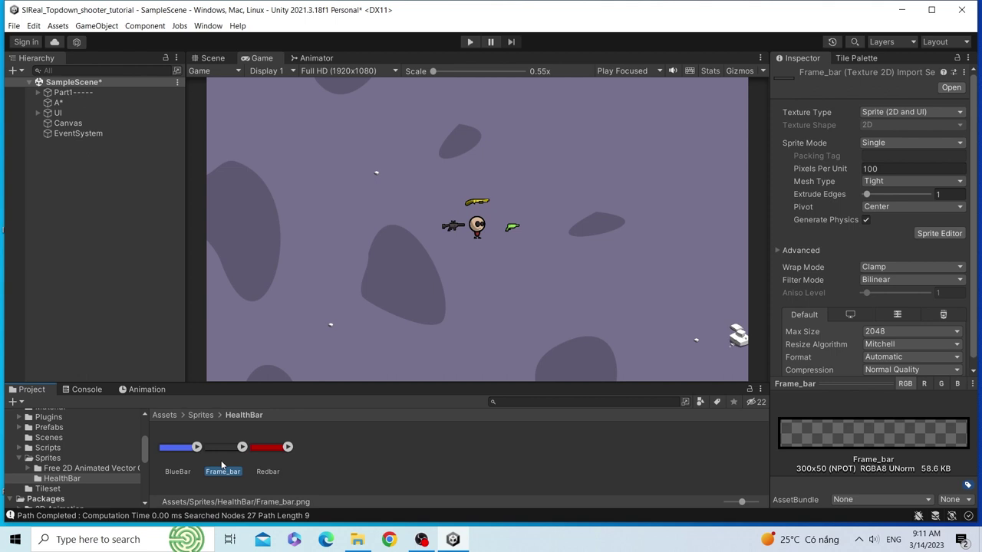
pyautogui.click(325, 456)
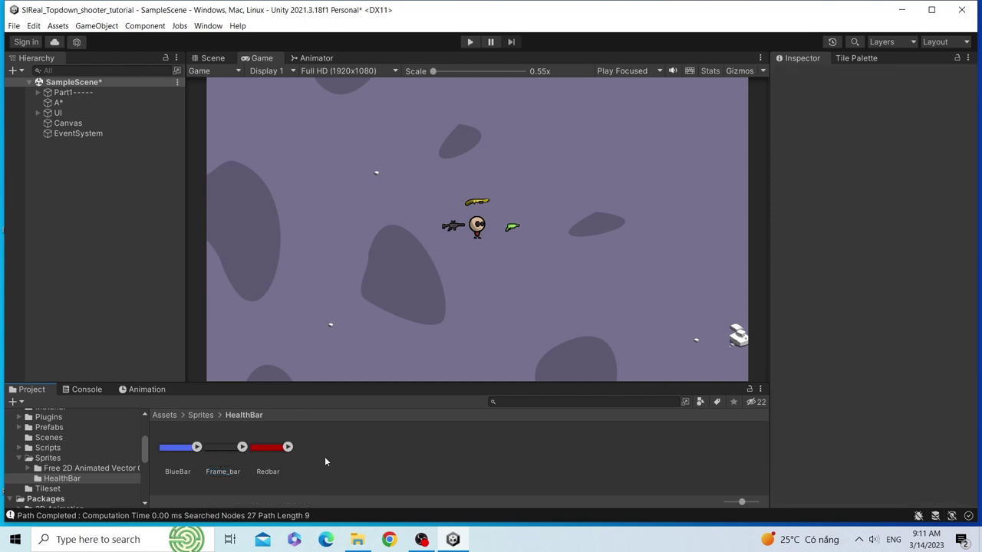
pyautogui.click(129, 218)
pyautogui.click(73, 124)
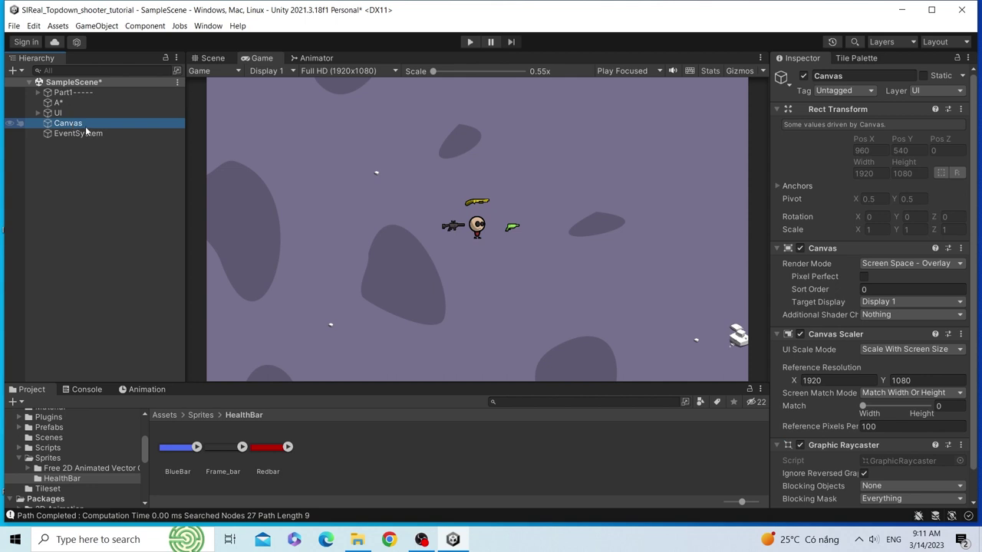
# Step: Add a UI Image as a child of the Canvas
pyautogui.rightClick(87, 124)
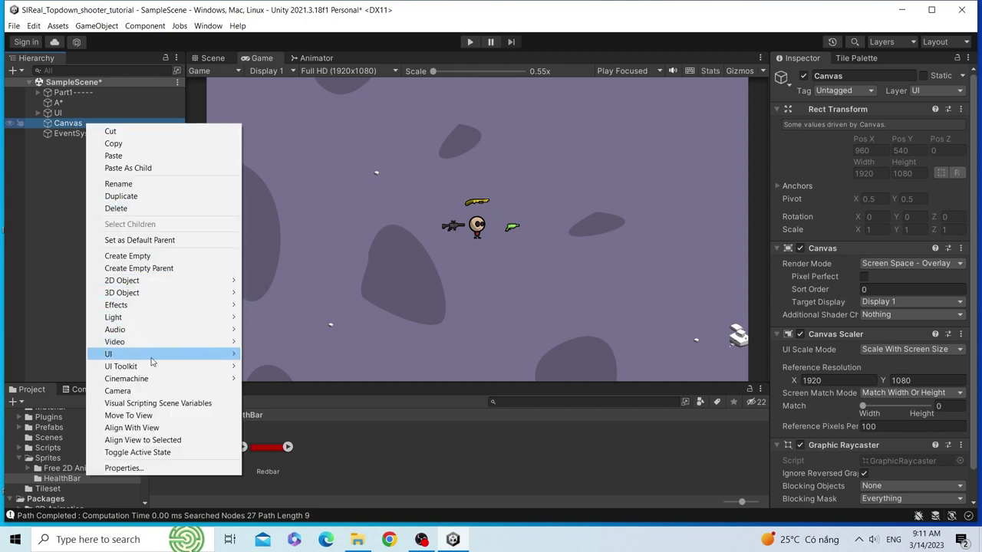
pyautogui.moveTo(163, 357)
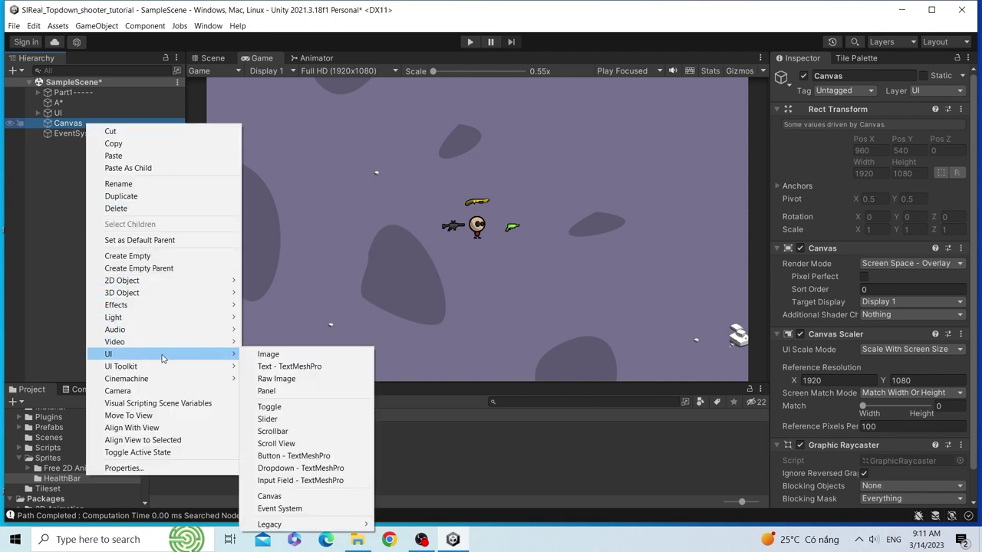
pyautogui.click(280, 353)
pyautogui.click(212, 57)
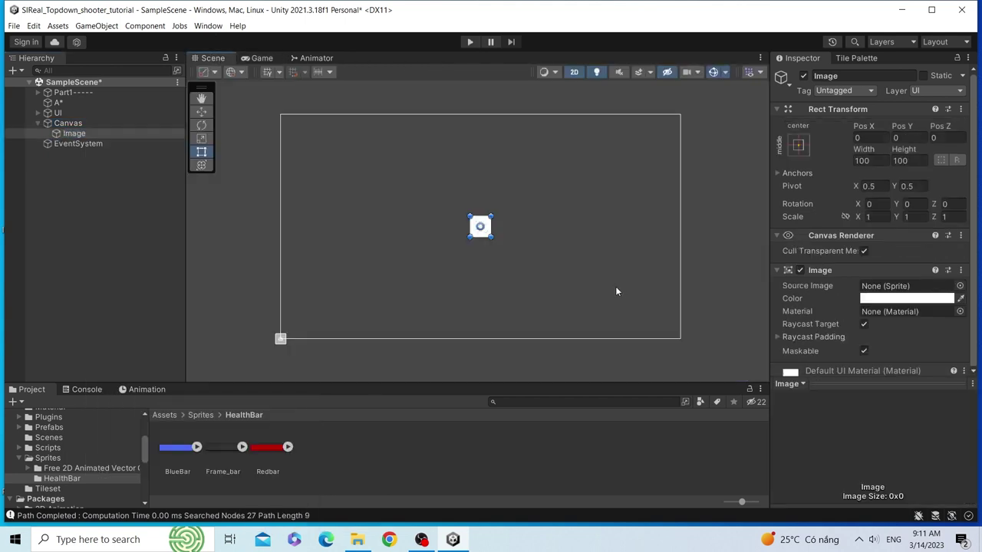
# Step: Remove the Image component and rename the object to 'Health Bar'
pyautogui.click(960, 270)
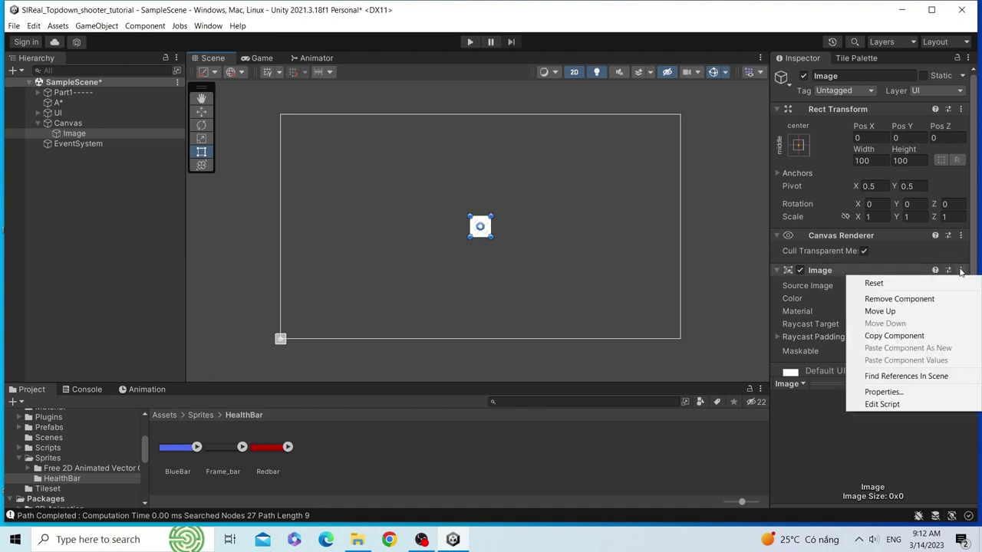
pyautogui.click(894, 303)
pyautogui.click(114, 134)
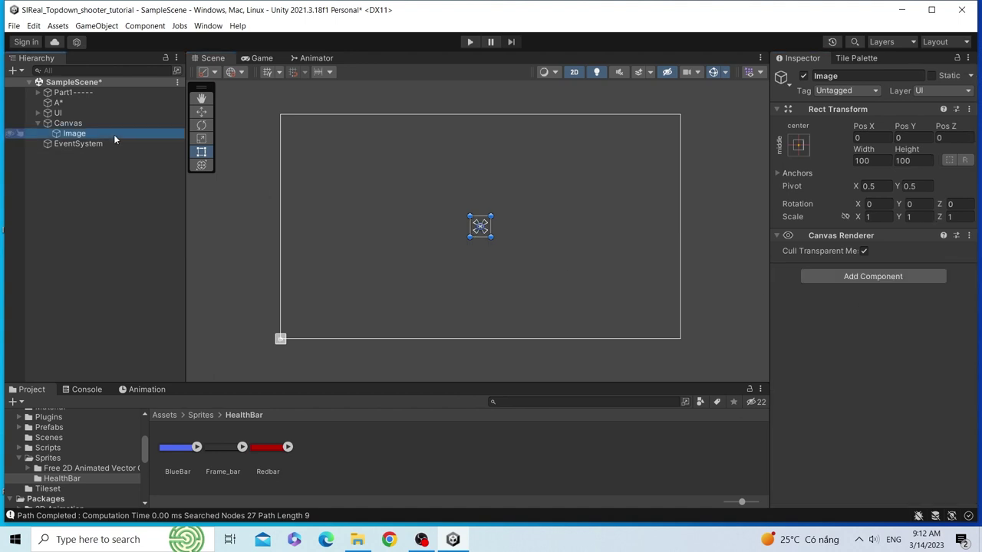
pyautogui.write('Health')
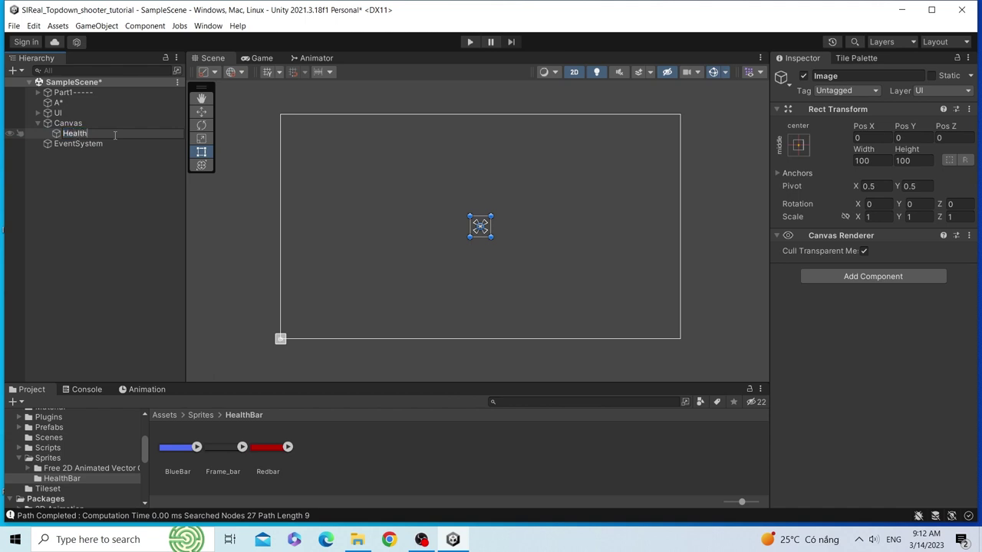
pyautogui.write(' Bar')
pyautogui.press('Return')
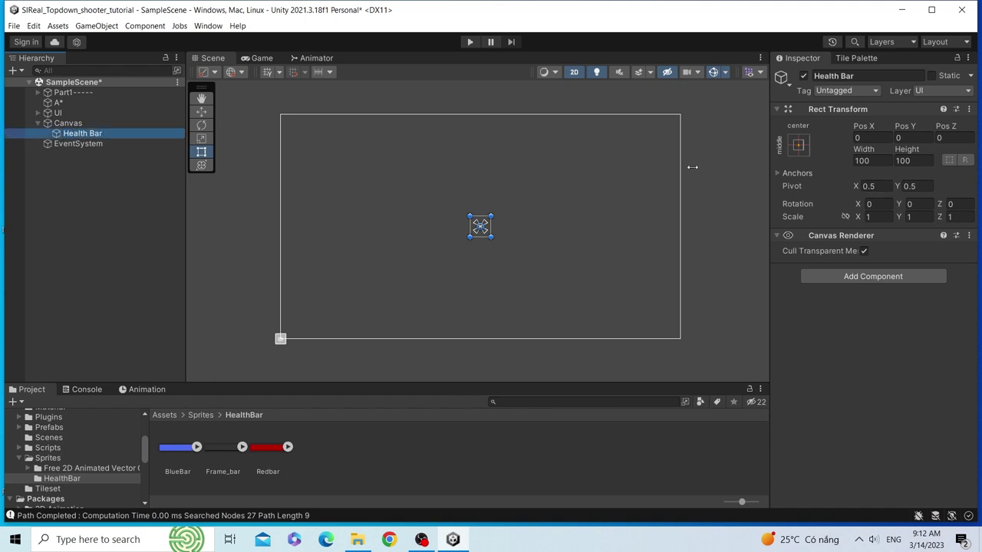
# Step: Review the Canvas and EventSystem settings, then reselect Health Bar
pyautogui.rightClick(84, 124)
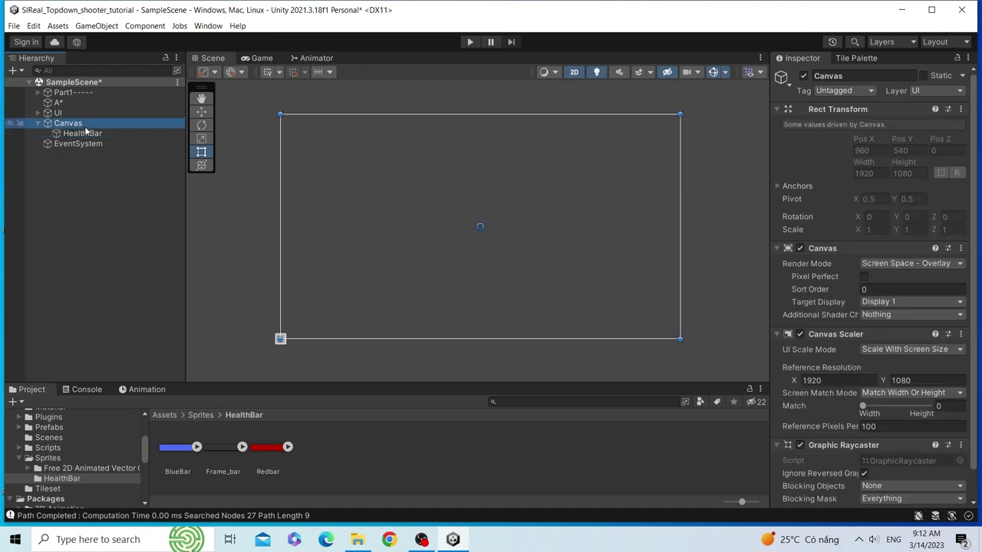
pyautogui.click(65, 133)
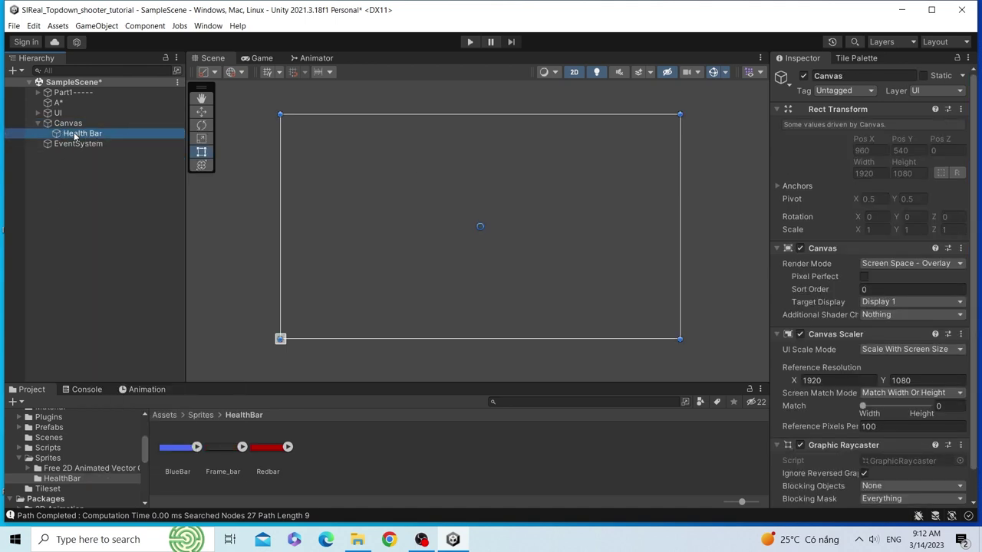
pyautogui.click(83, 144)
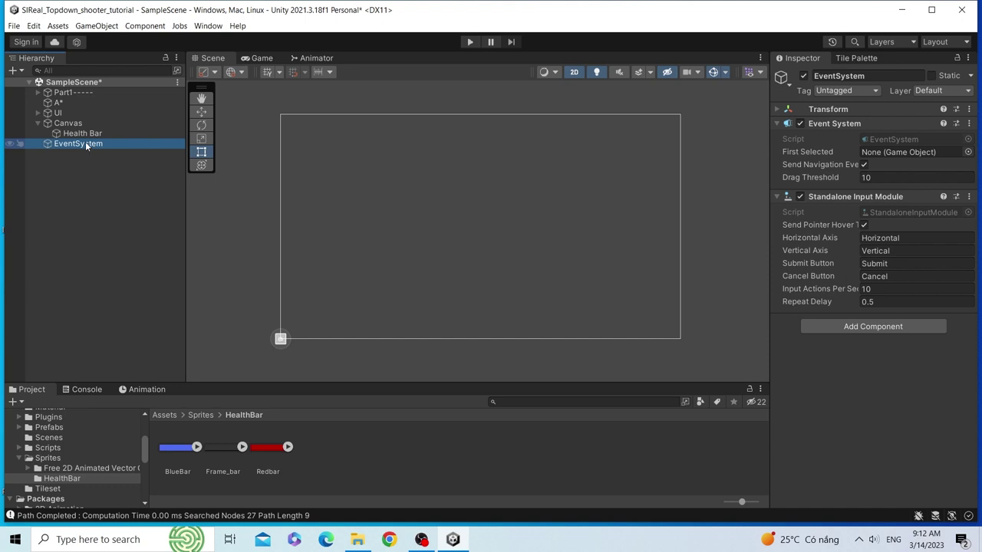
pyautogui.click(825, 112)
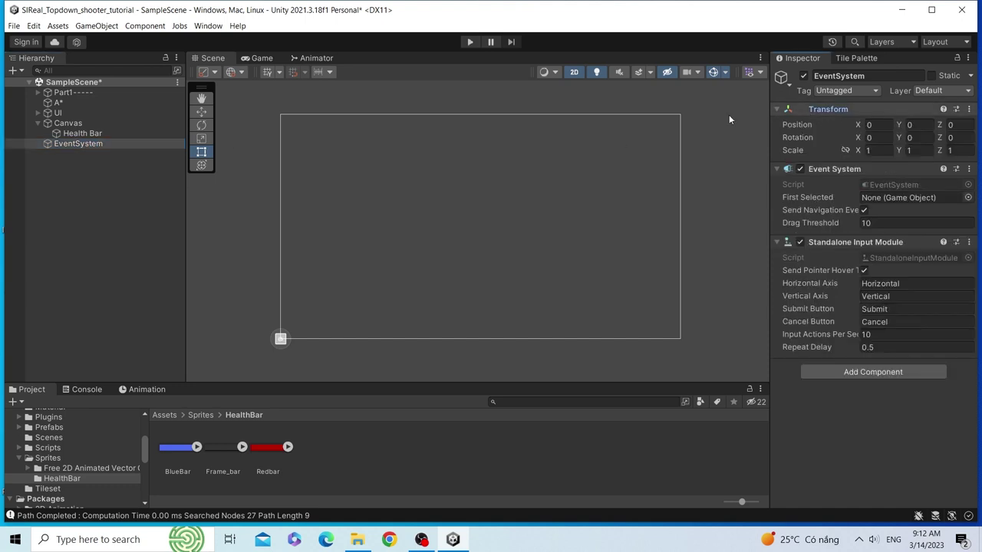
pyautogui.click(112, 133)
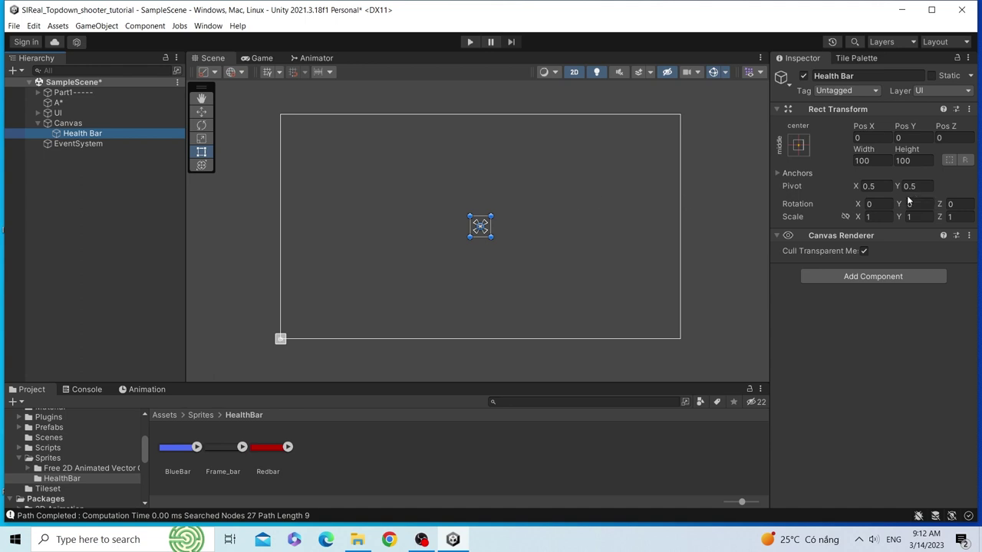
# Step: Set Health Bar's Width and Height to 0
pyautogui.click(862, 161)
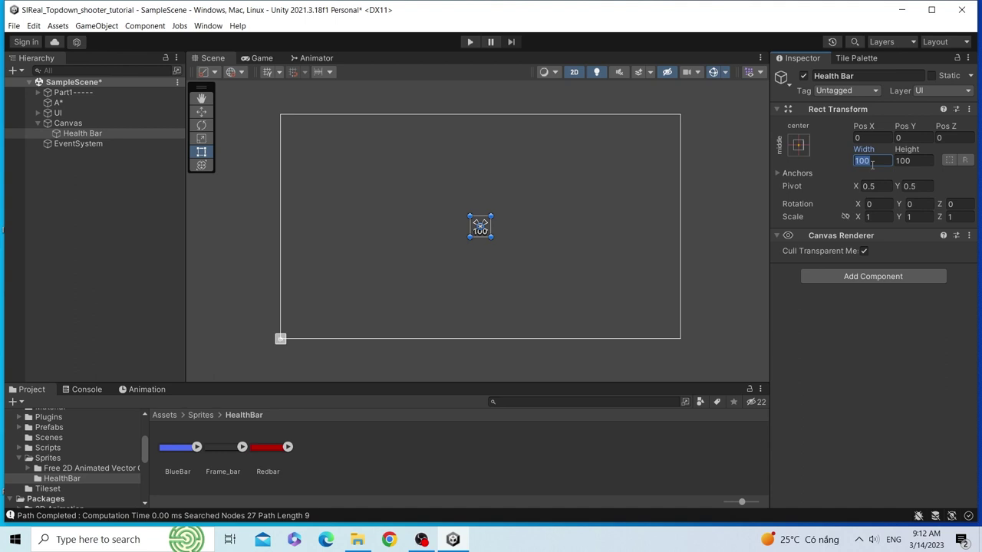
pyautogui.scroll(1, 491, 231)
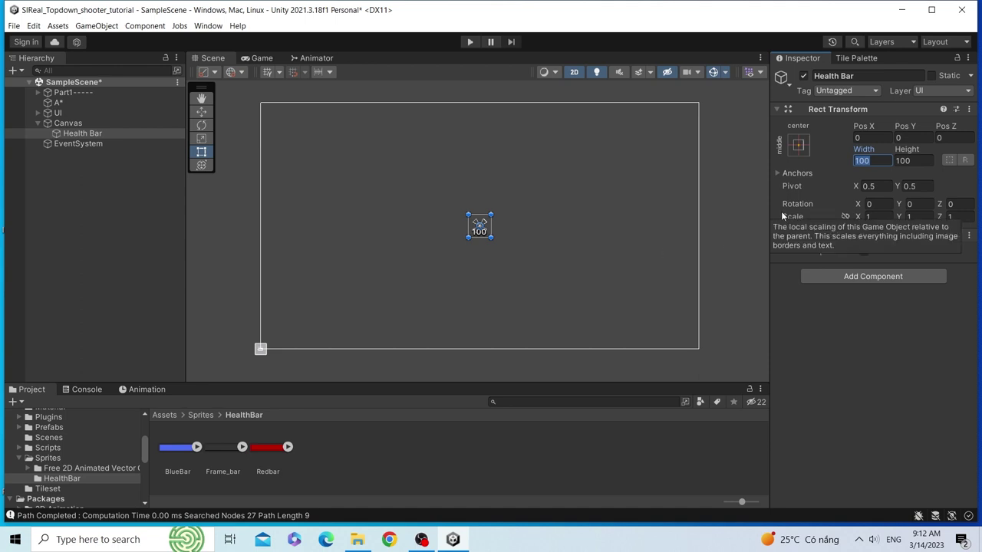
pyautogui.write('0')
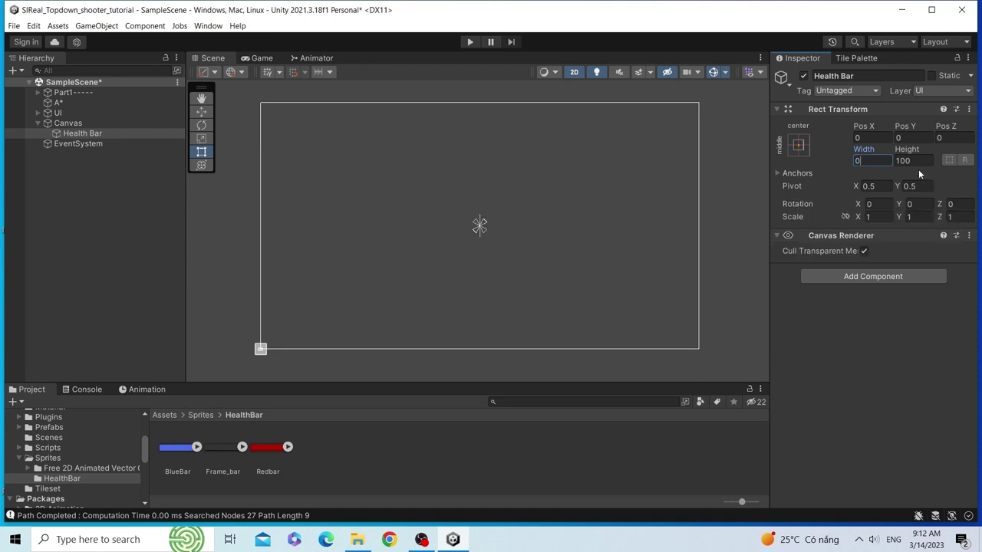
pyautogui.click(914, 164)
pyautogui.write('0')
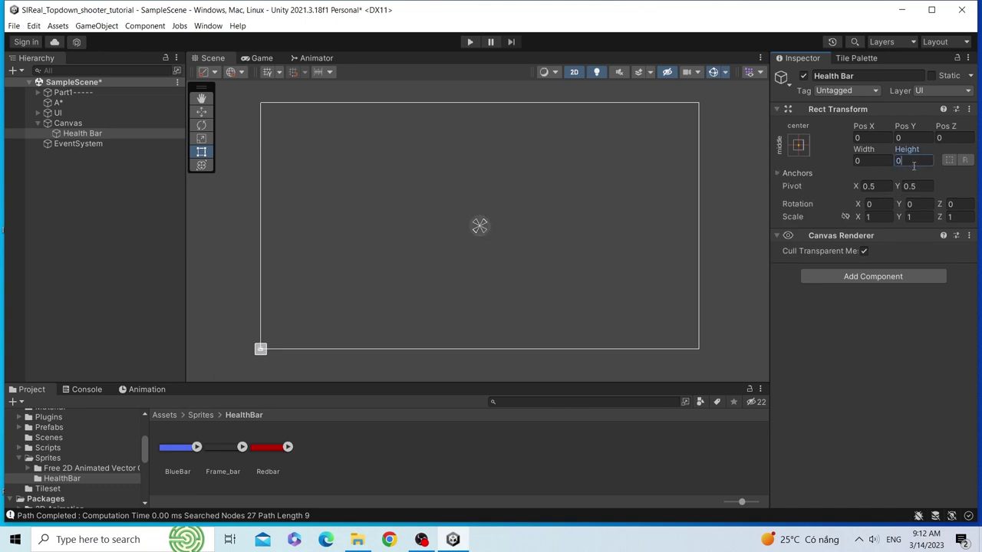
pyautogui.click(79, 178)
pyautogui.click(99, 133)
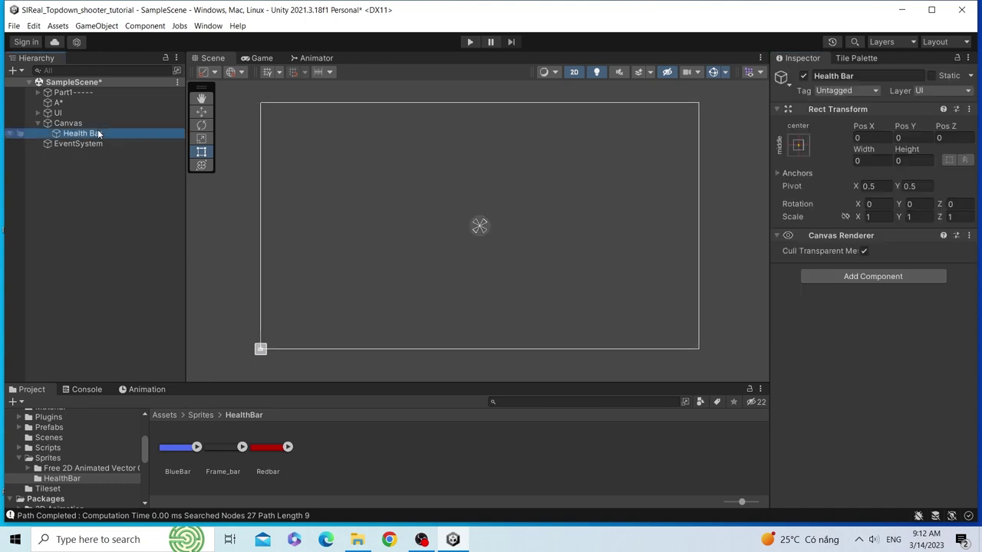
# Step: Add a child Image under Health Bar using the Frame_bar sprite as Source Image
pyautogui.rightClick(98, 133)
pyautogui.moveTo(155, 366)
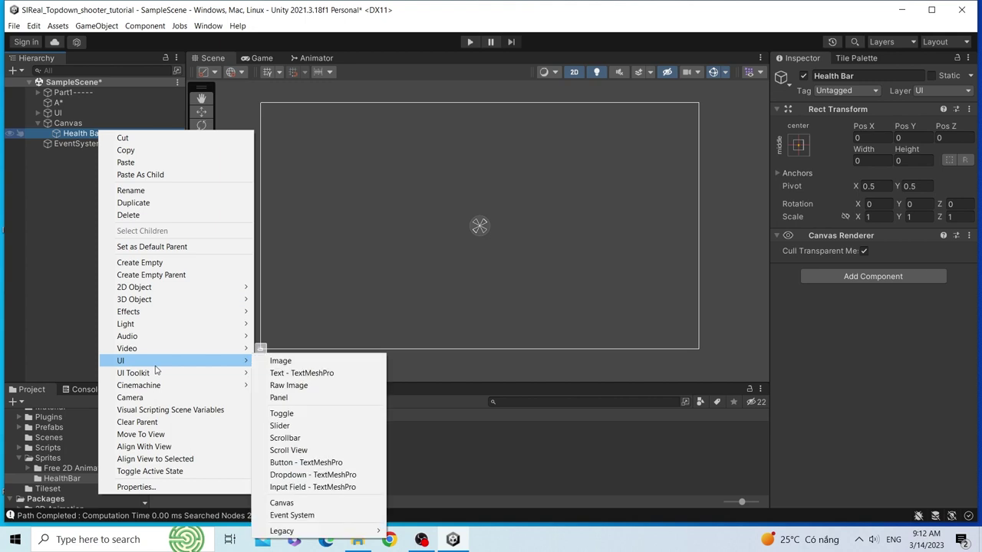
pyautogui.click(284, 361)
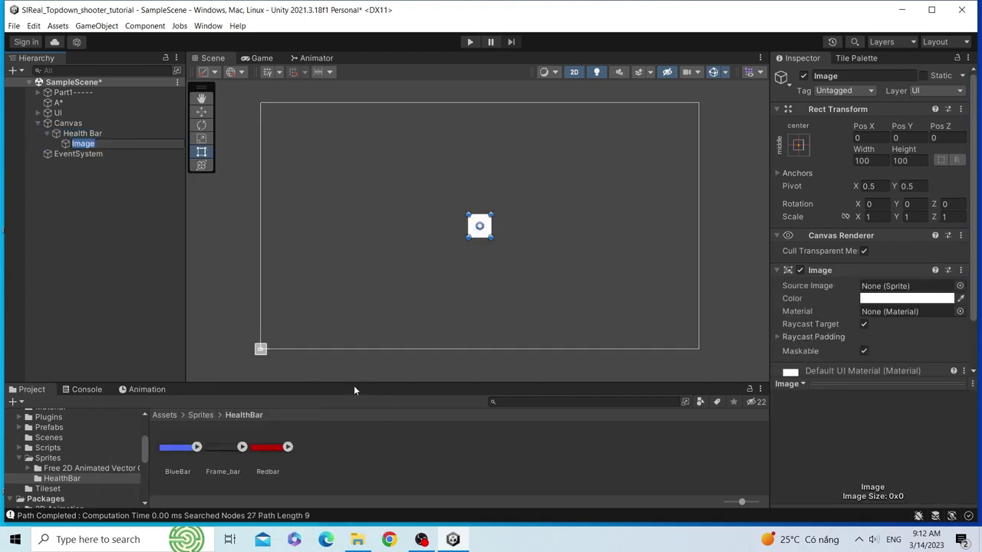
pyautogui.scroll(1, 452, 334)
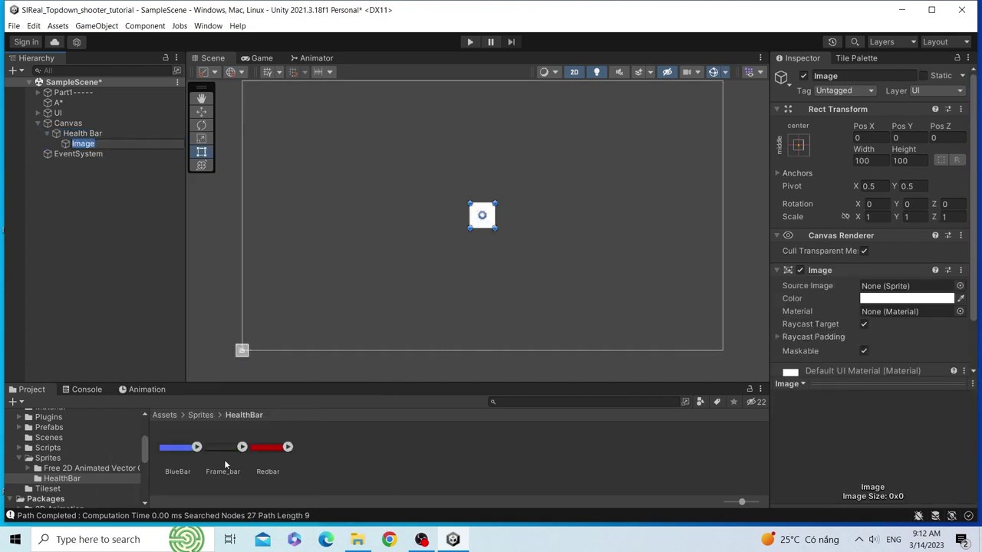
pyautogui.moveTo(223, 457); pyautogui.dragTo(877, 285)
pyautogui.scroll(-1, 877, 285)
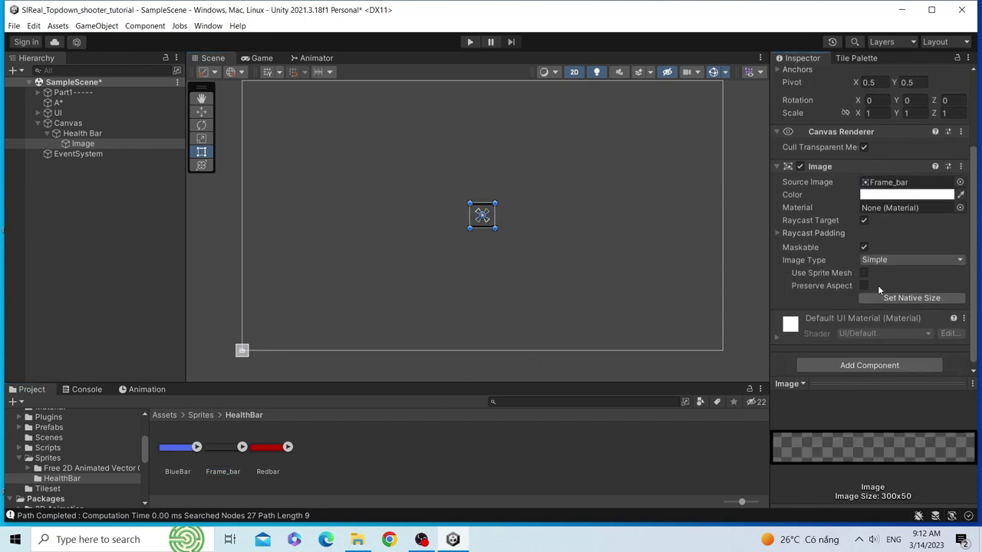
pyautogui.scroll(-2, 877, 286)
pyautogui.click(151, 217)
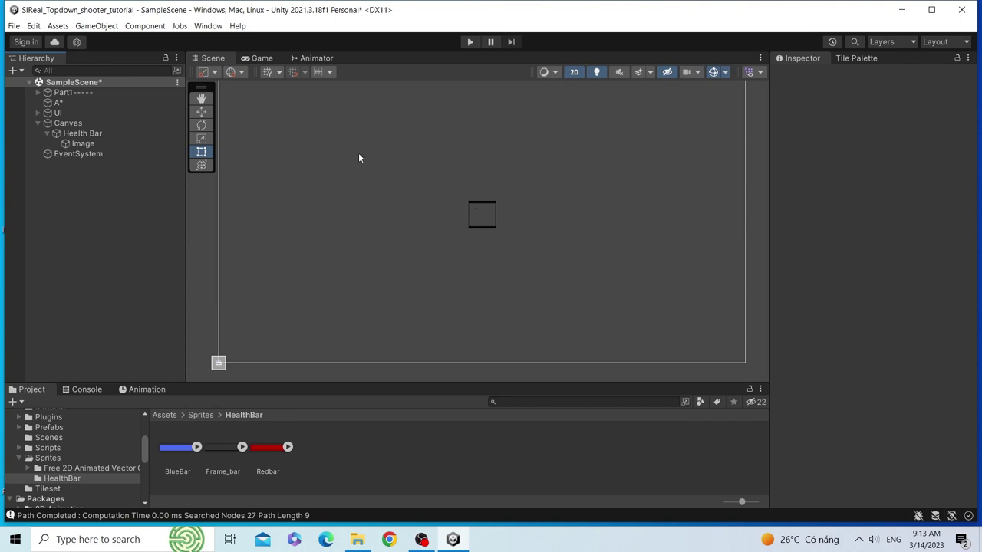
pyautogui.scroll(-2, 491, 227)
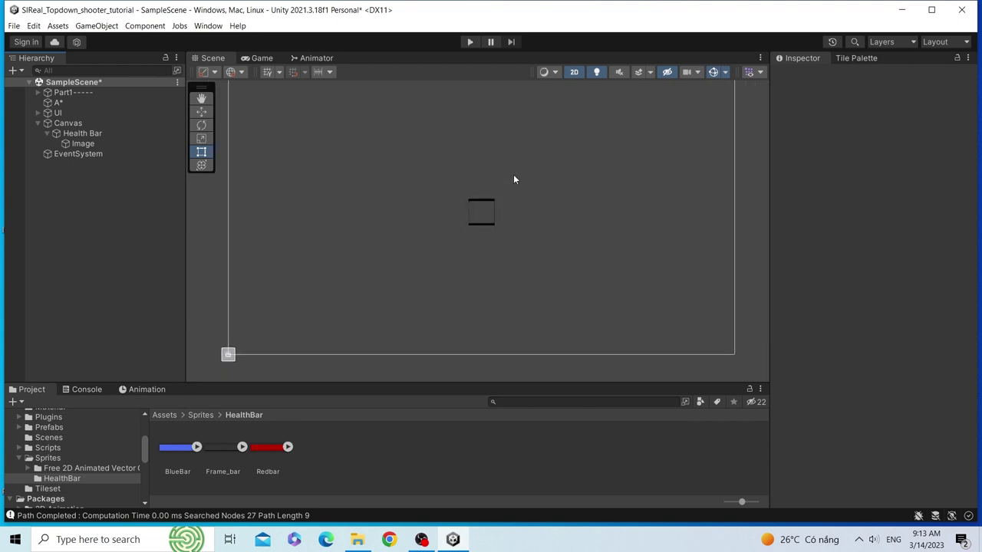
pyautogui.moveTo(512, 174); pyautogui.dragTo(496, 183, button='middle')
pyautogui.scroll(-1, 497, 183)
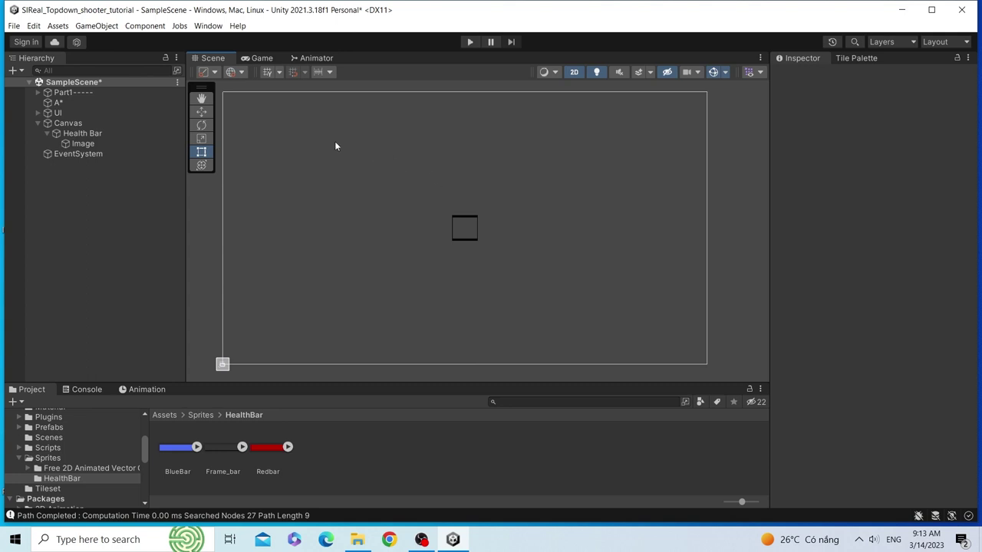
pyautogui.click(257, 60)
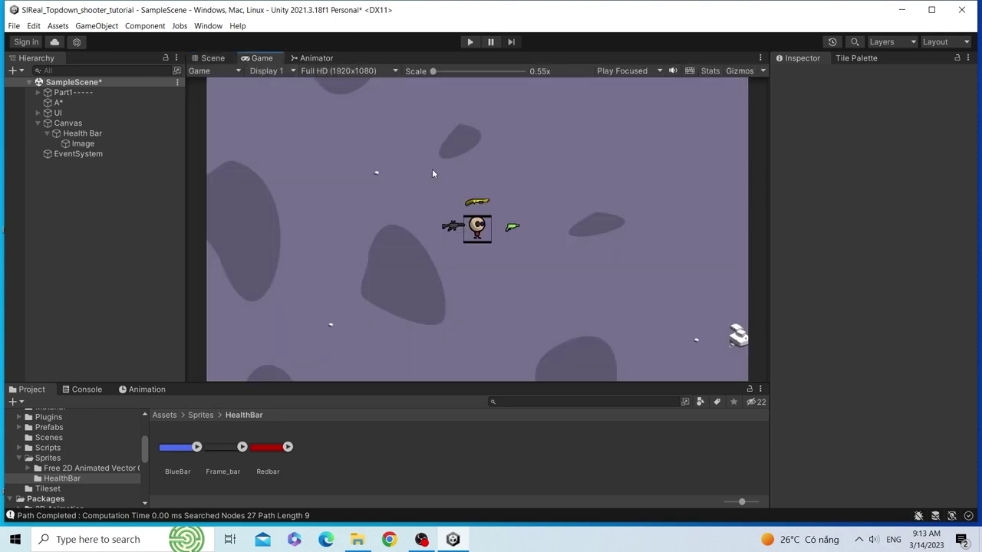
pyautogui.click(210, 58)
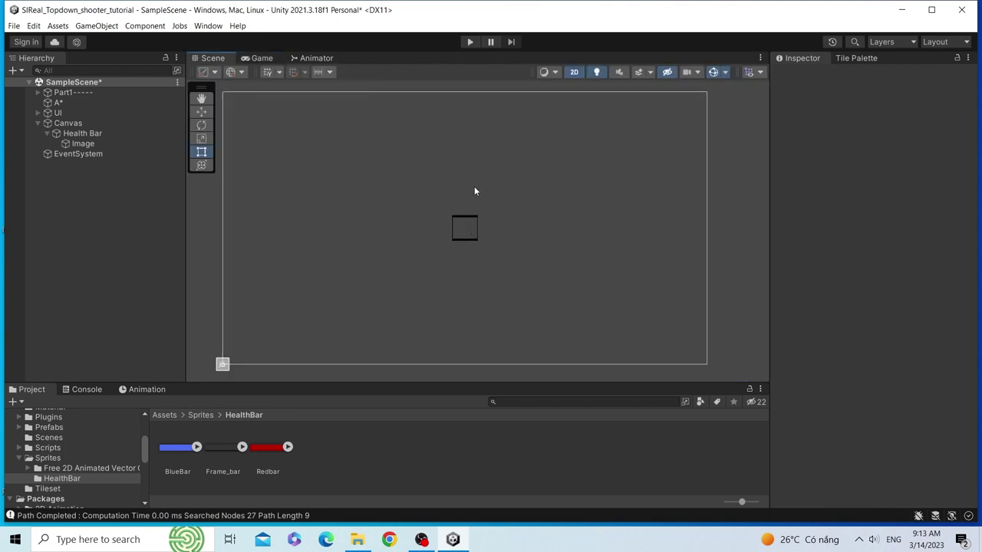
pyautogui.click(264, 59)
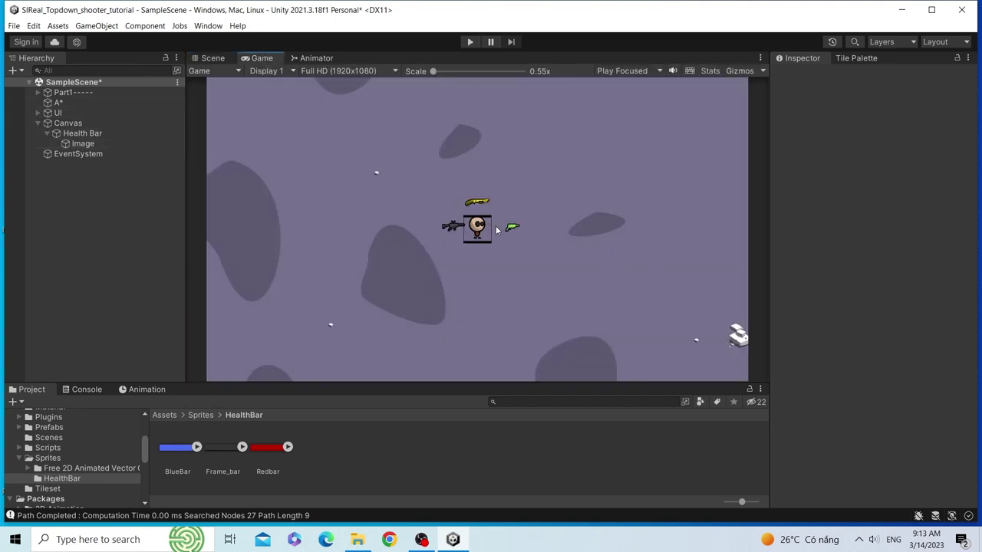
pyautogui.click(213, 59)
pyautogui.click(69, 123)
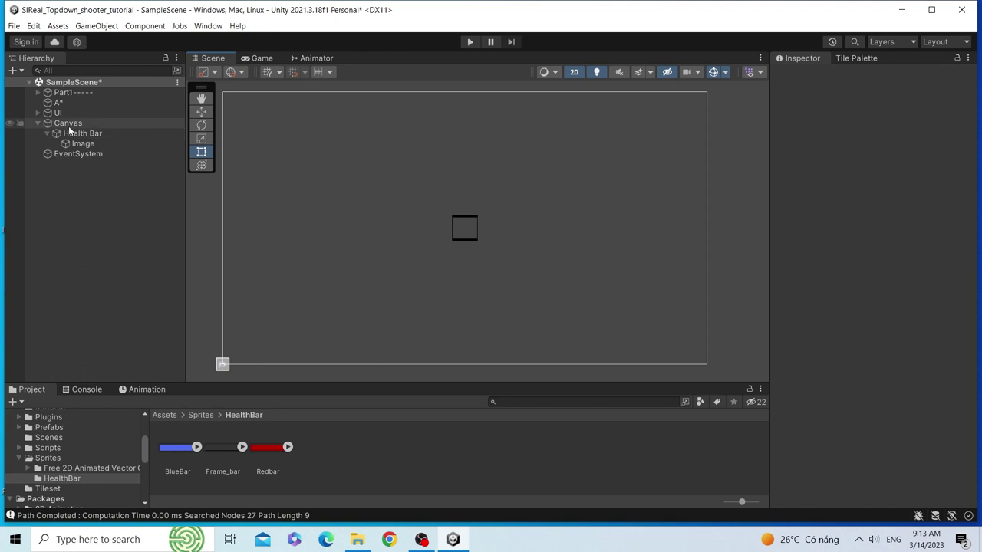
pyautogui.click(115, 135)
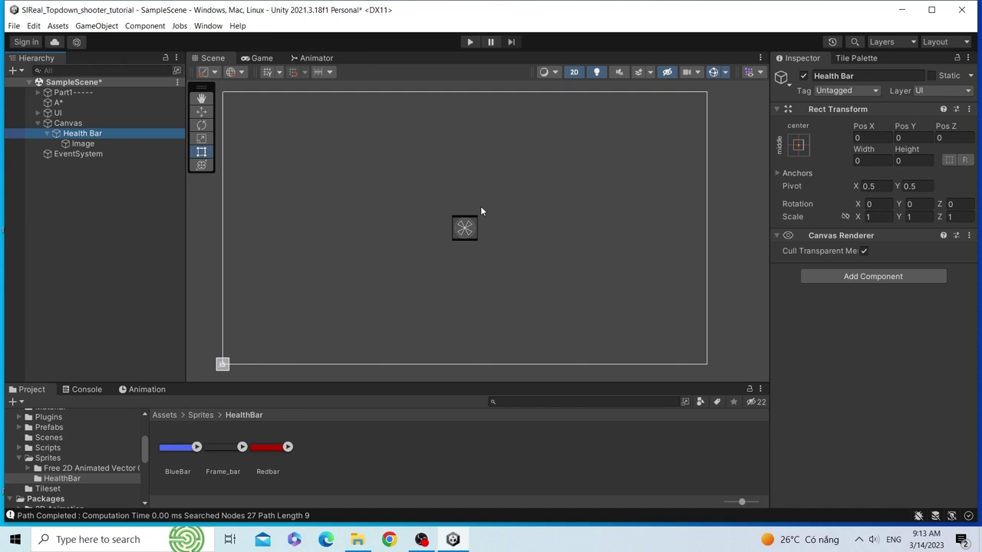
pyautogui.click(258, 59)
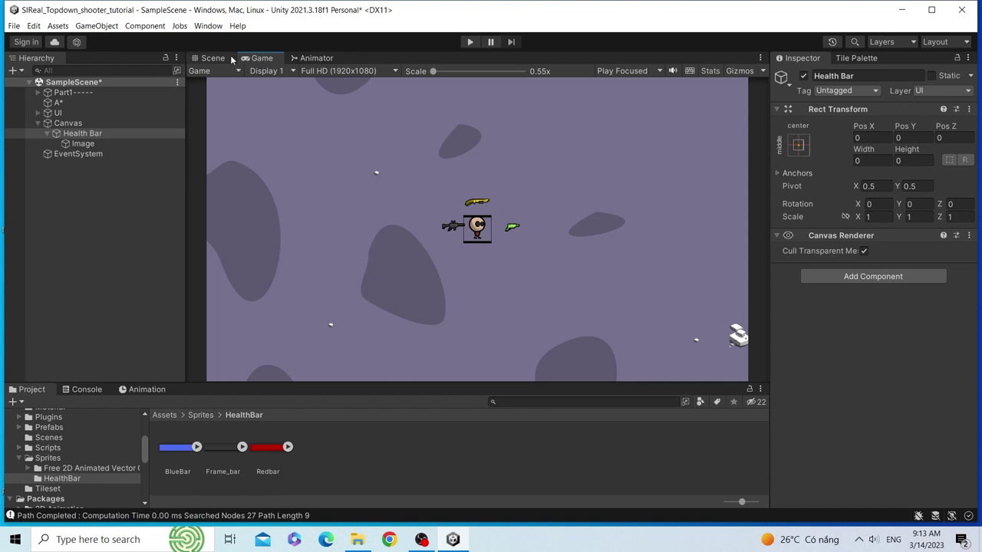
pyautogui.click(230, 59)
pyautogui.scroll(-1, 621, 191)
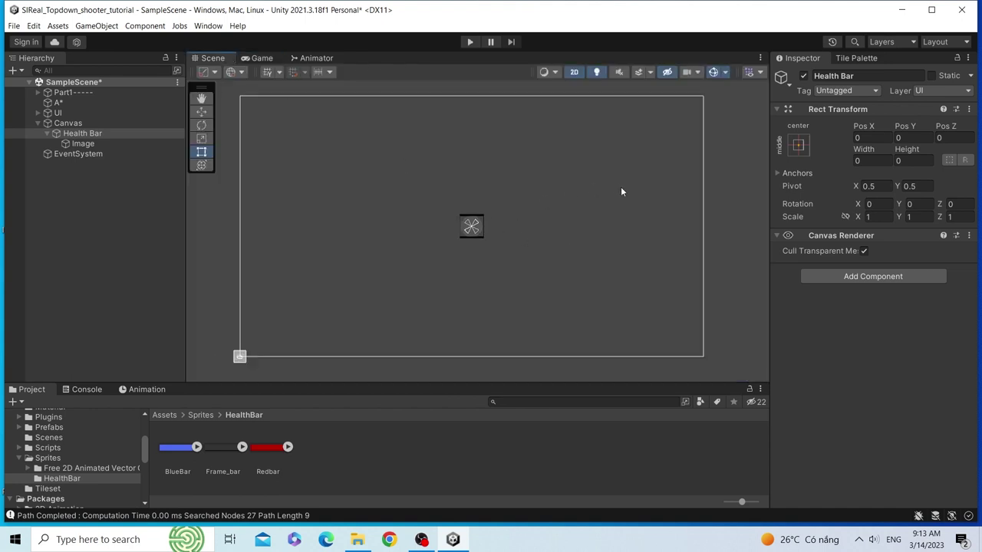
# Step: Set the frame image to its native 300×50 size and check it in the Game view
pyautogui.click(99, 145)
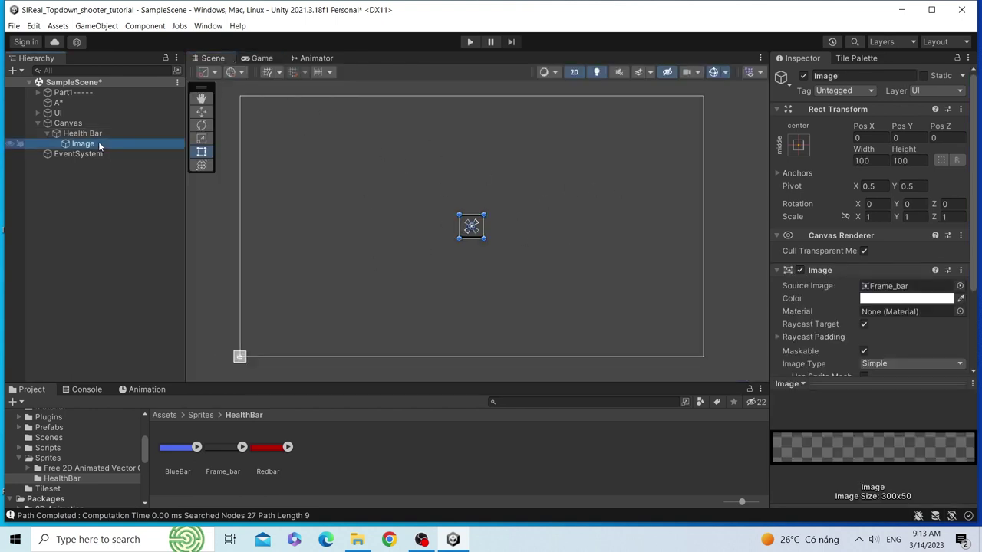
pyautogui.scroll(-1, 917, 326)
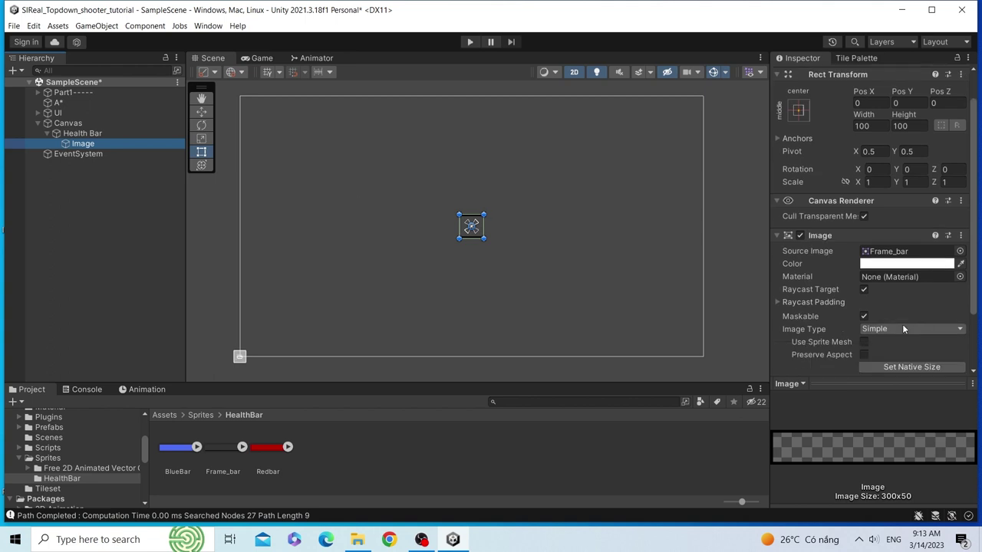
pyautogui.scroll(-1, 846, 310)
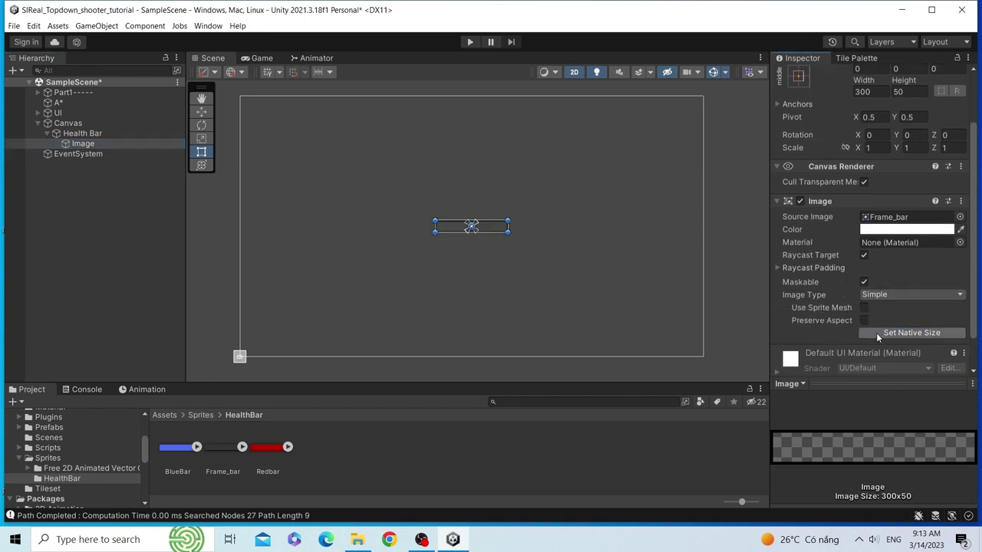
pyautogui.click(876, 333)
pyautogui.click(262, 59)
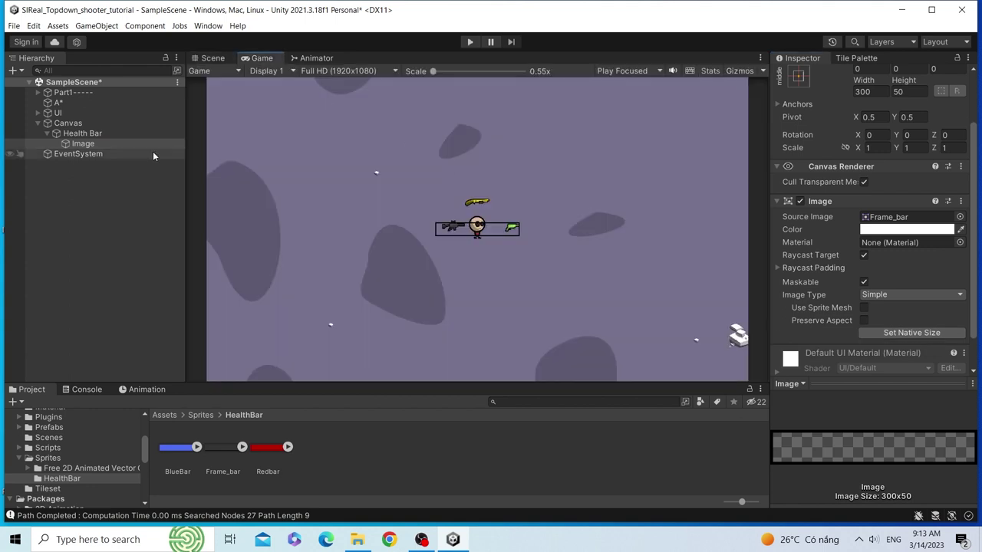
# Step: Back in the Scene view, pick the Move tool and select Health Bar
pyautogui.click(209, 59)
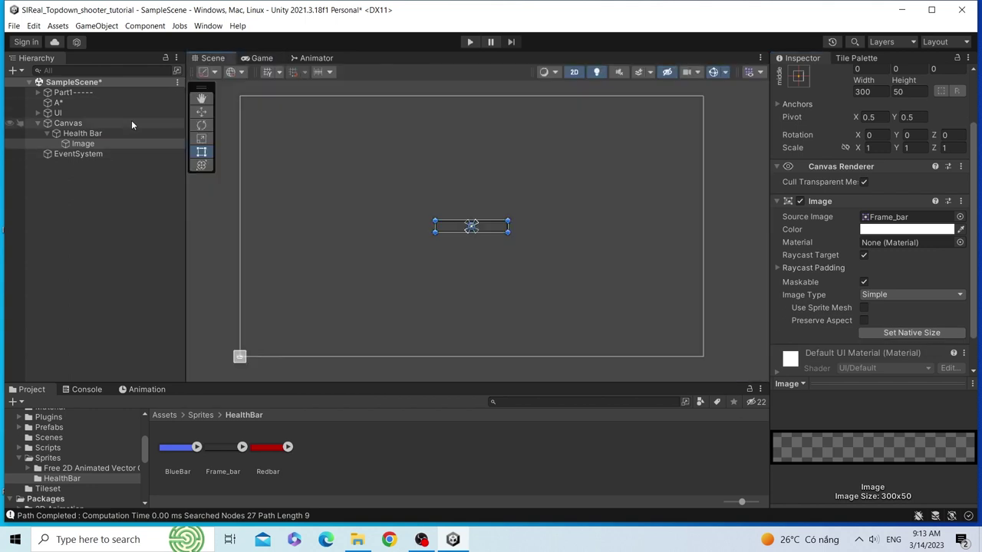
pyautogui.click(201, 112)
pyautogui.click(82, 133)
# Step: Raise Health Bar to Pos Y 167 and check it in the Game view
pyautogui.moveTo(474, 182); pyautogui.dragTo(474, 139)
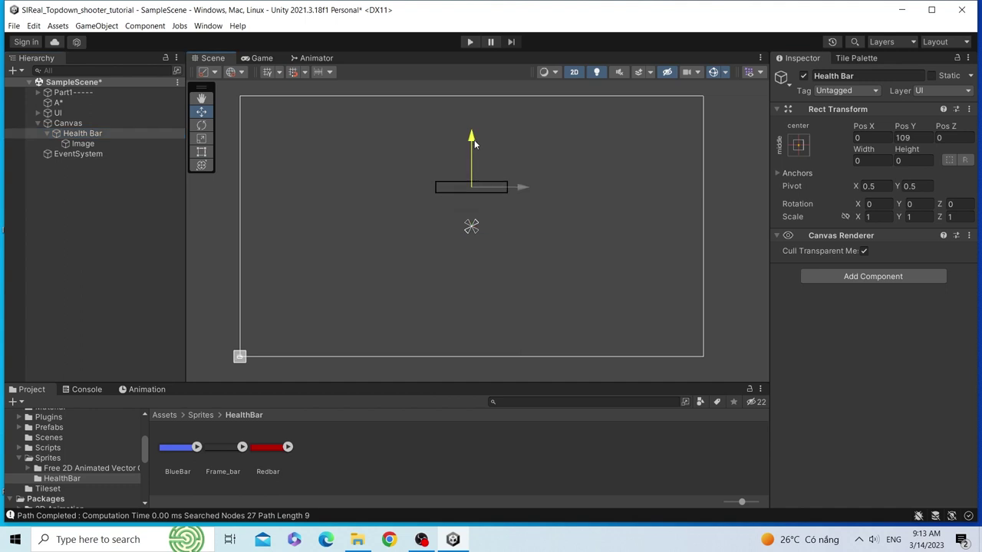
pyautogui.click(269, 58)
pyautogui.write('FrameBar')
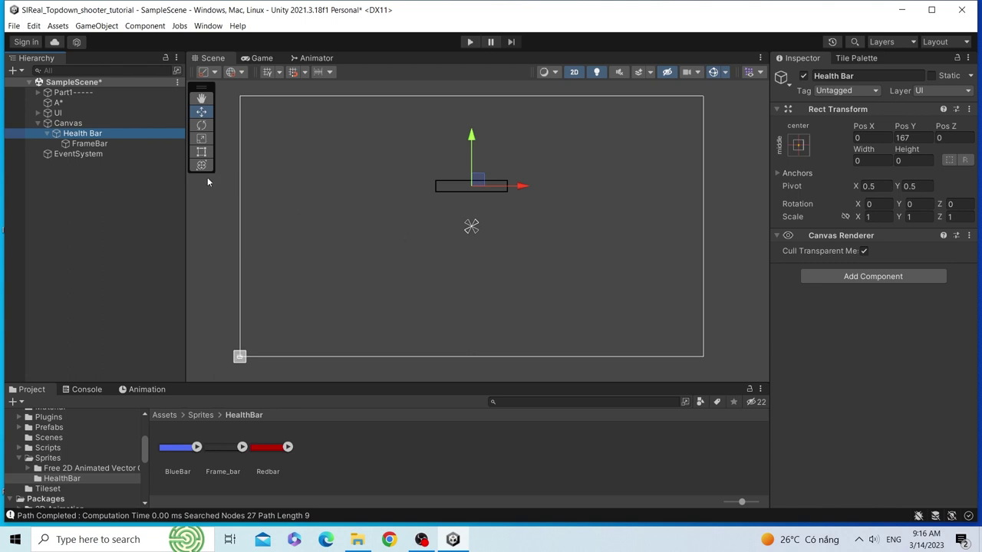
# Step: Add a child Image under Health Bar using the Redbar sprite and name it FillBar
pyautogui.rightClick(102, 135)
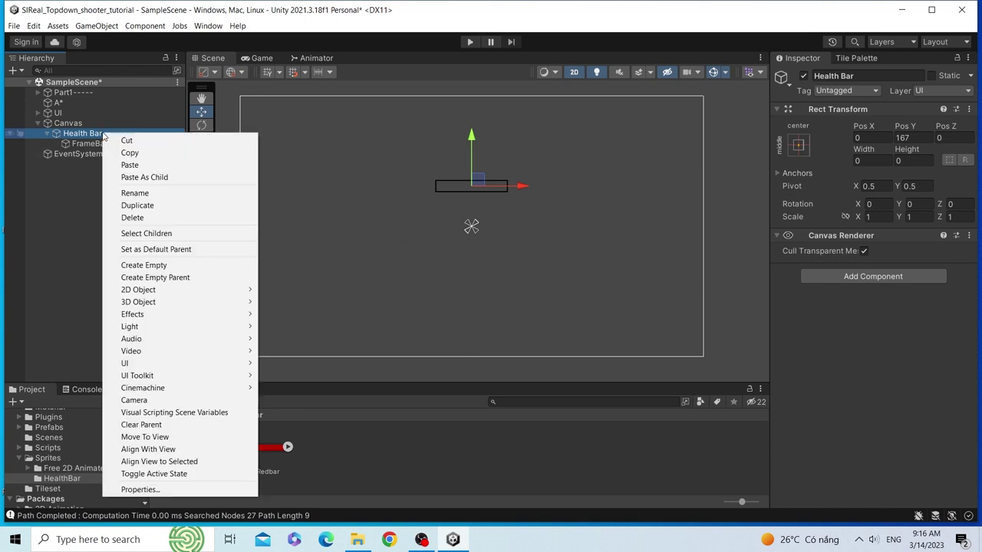
pyautogui.moveTo(195, 363)
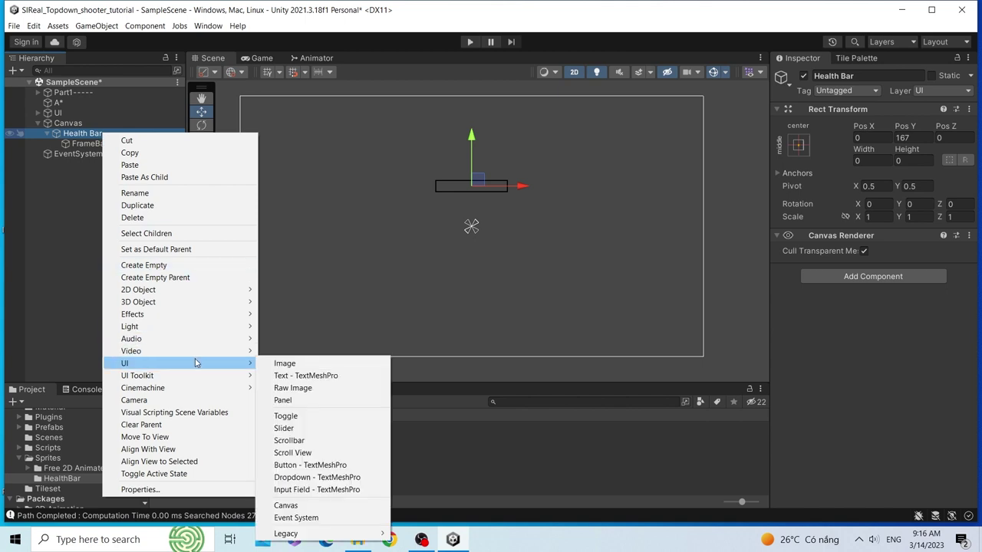
pyautogui.click(282, 363)
pyautogui.moveTo(268, 464); pyautogui.dragTo(891, 290)
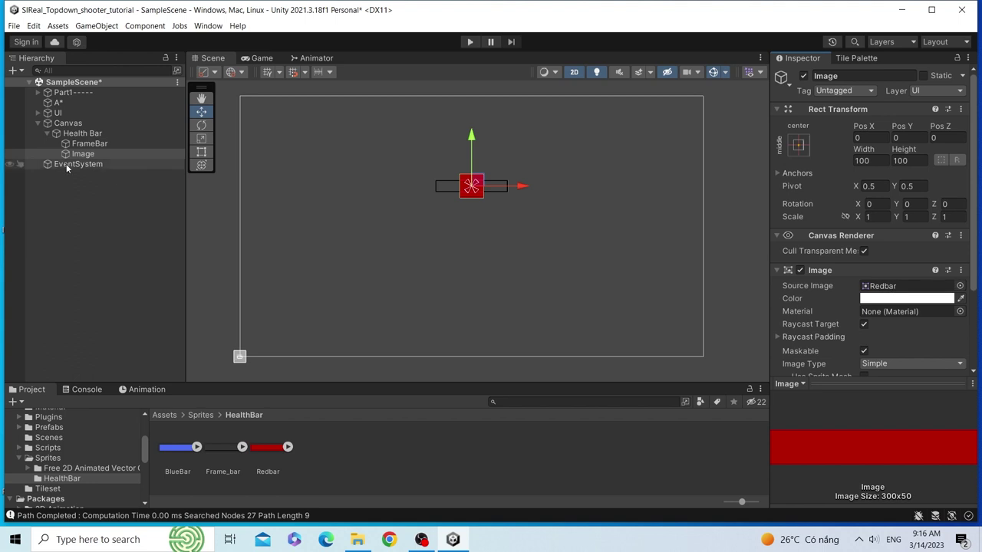
pyautogui.click(84, 154)
pyautogui.press('F2')
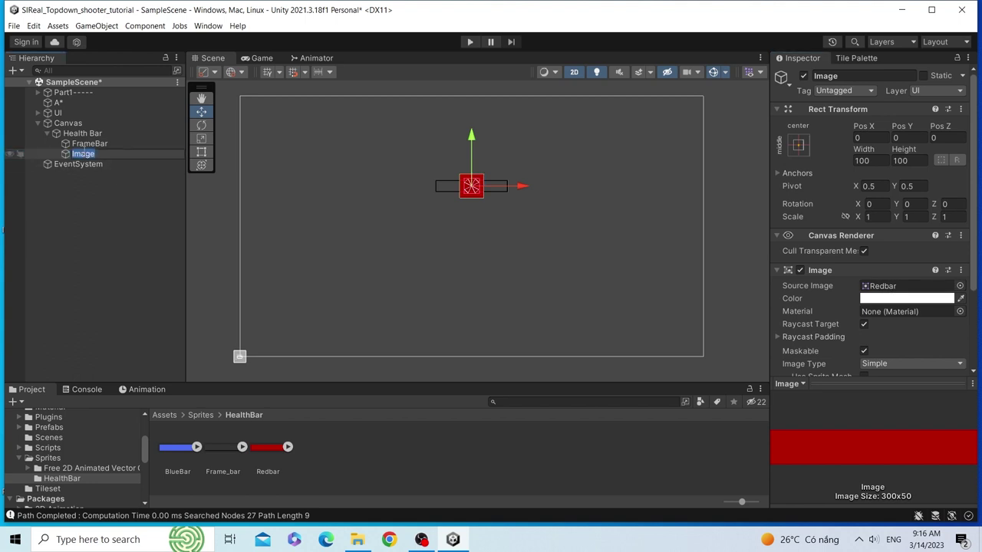
pyautogui.write('FillBar')
pyautogui.press('Return')
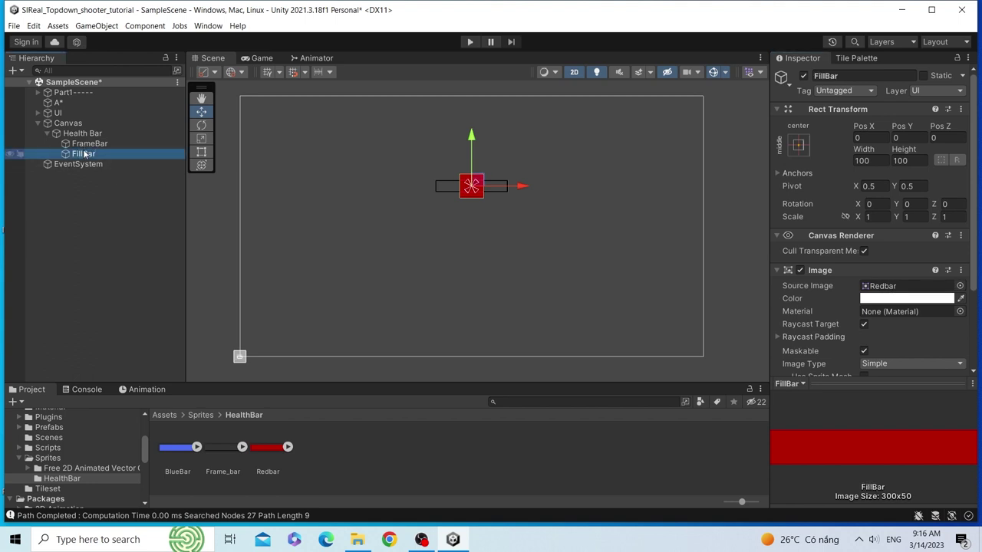
# Step: Set FillBar to its native 300×50 size and frame it in the Scene view
pyautogui.scroll(-3, 826, 250)
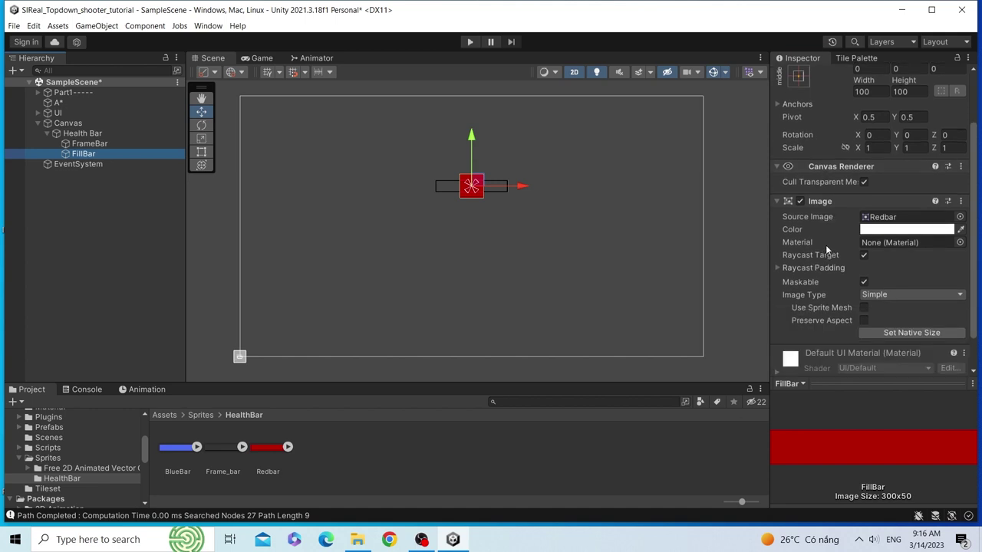
pyautogui.click(882, 332)
pyautogui.scroll(2, 462, 204)
pyautogui.scroll(2, 463, 204)
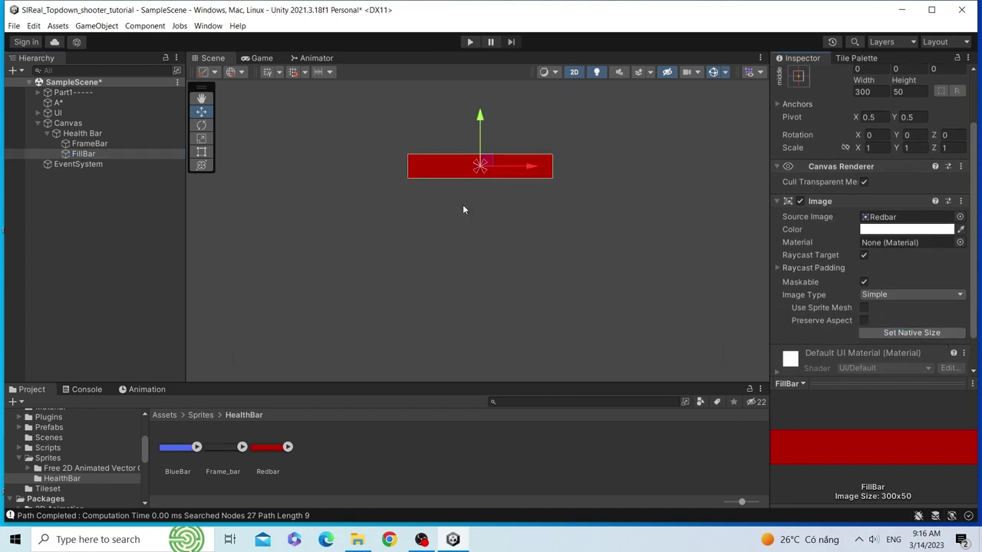
pyautogui.scroll(1, 591, 159)
pyautogui.scroll(1, 451, 140)
pyautogui.scroll(2, 450, 135)
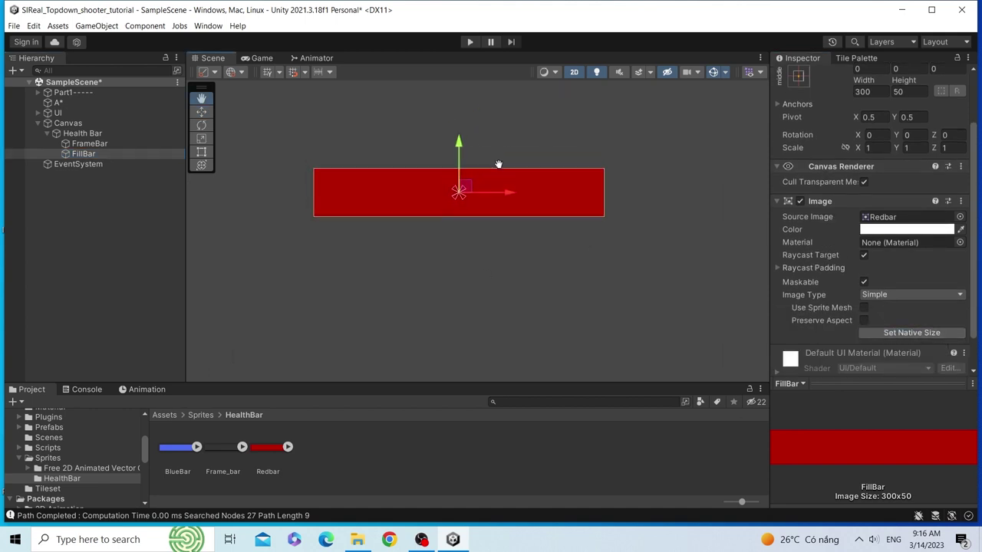
pyautogui.press('f')
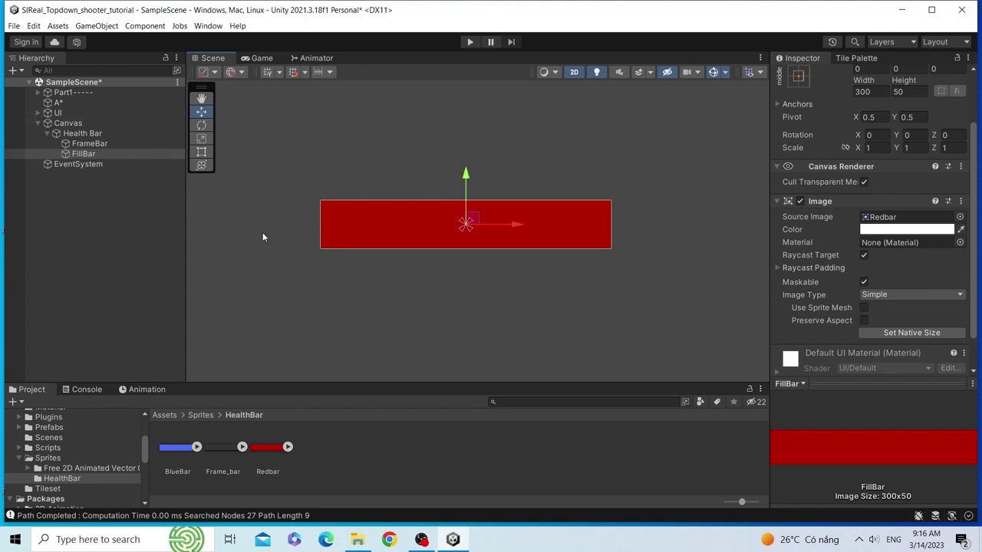
pyautogui.scroll(-1, 452, 244)
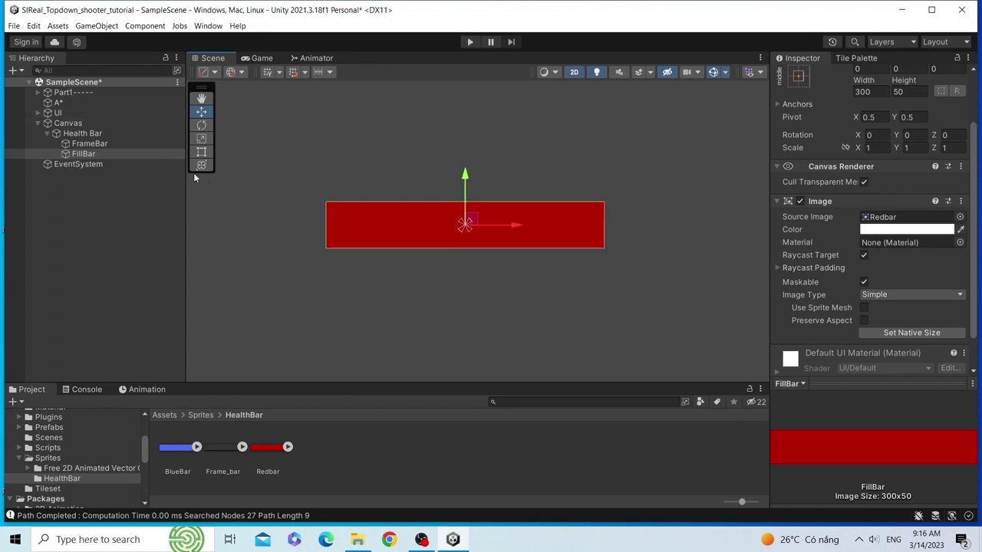
# Step: Move FillBar above FrameBar in the Hierarchy so the frame draws on top, then compare both
pyautogui.click(95, 155)
pyautogui.moveTo(95, 155); pyautogui.dragTo(90, 145)
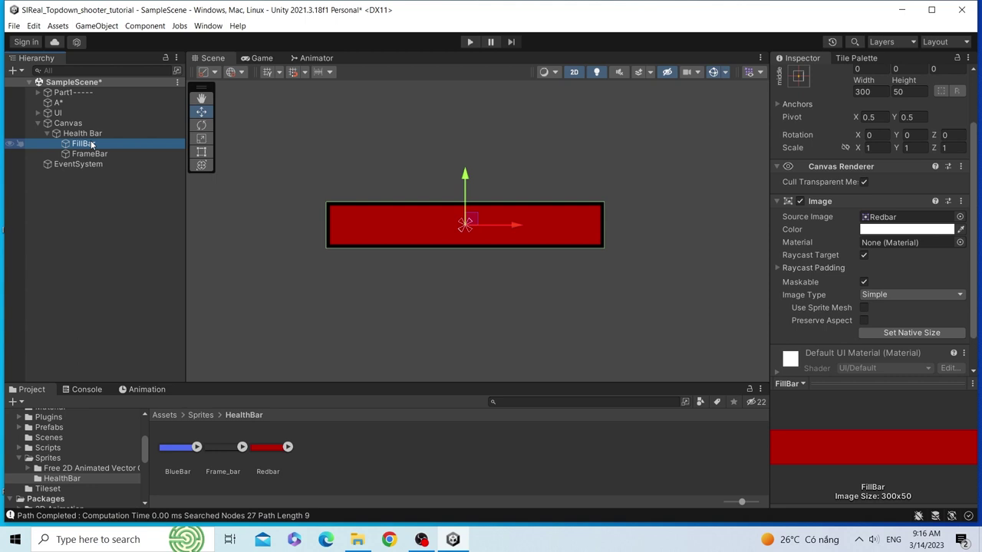
pyautogui.click(93, 153)
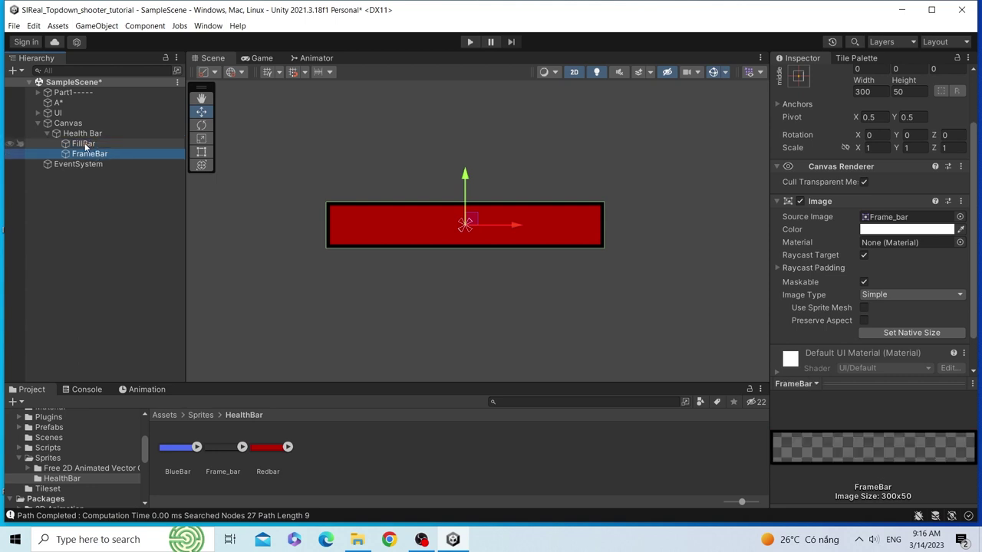
pyautogui.scroll(-2, 498, 223)
pyautogui.scroll(2, 422, 227)
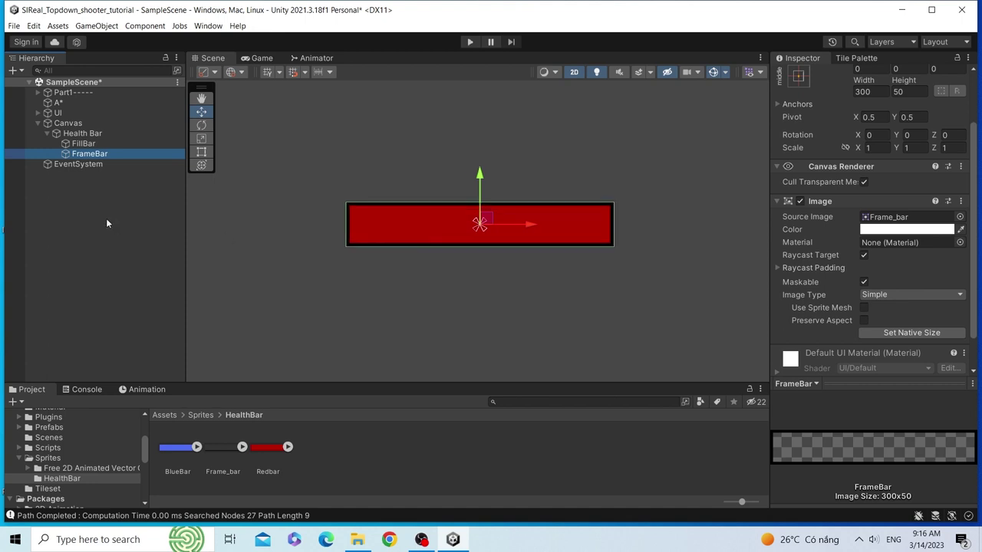
pyautogui.click(84, 143)
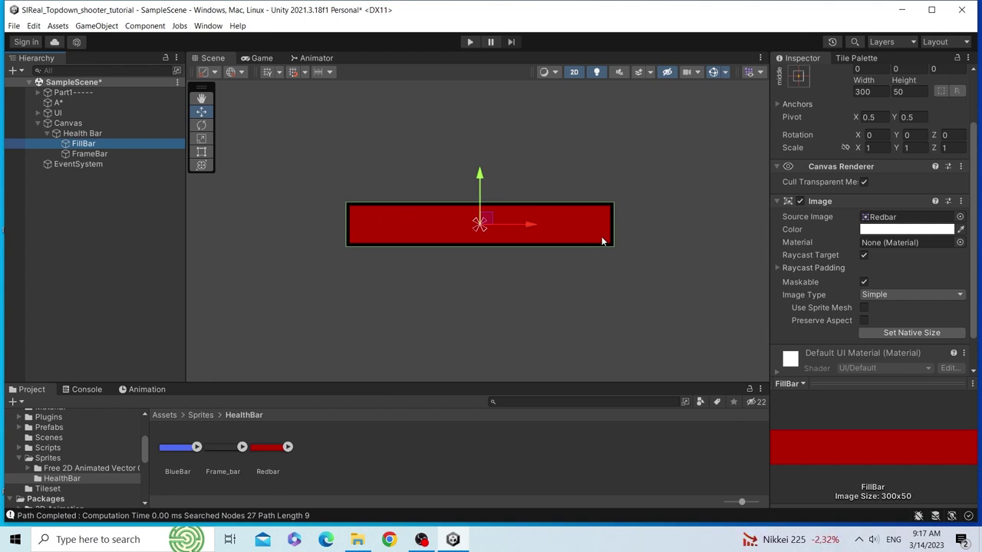
pyautogui.scroll(-2, 810, 218)
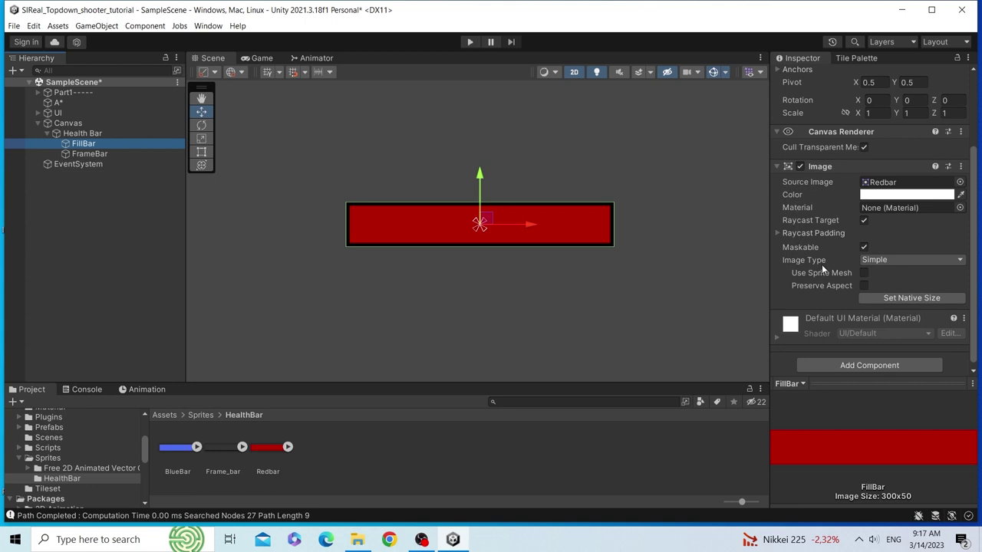
# Step: Set FillBar's Image Type to Filled and test Fill Amount values like 0.677 and a third
pyautogui.click(875, 262)
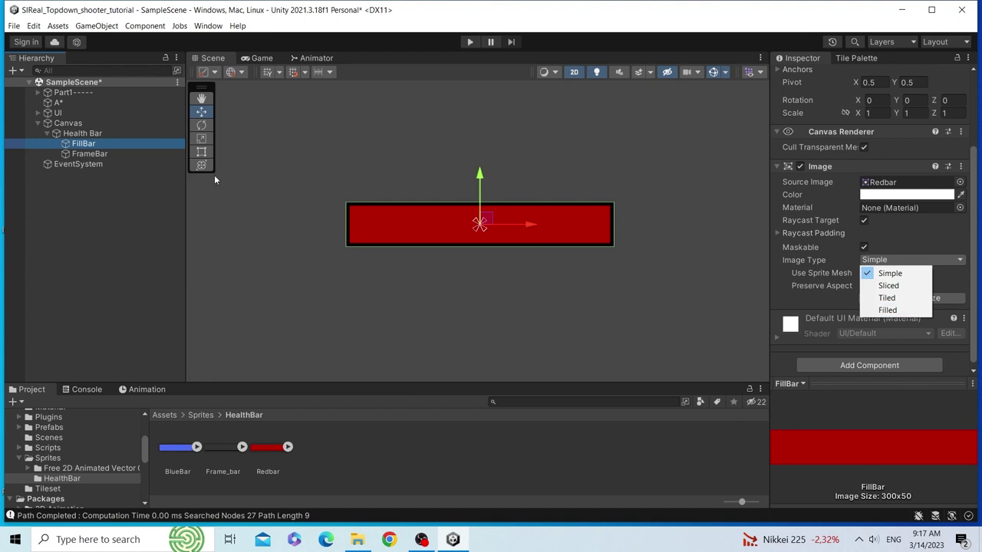
pyautogui.click(869, 311)
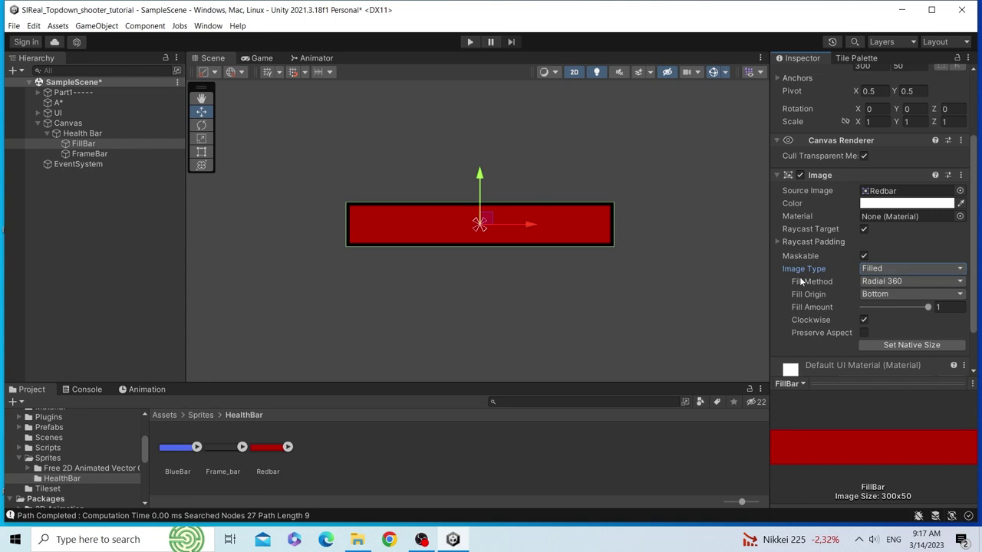
pyautogui.click(940, 307)
pyautogui.click(929, 308)
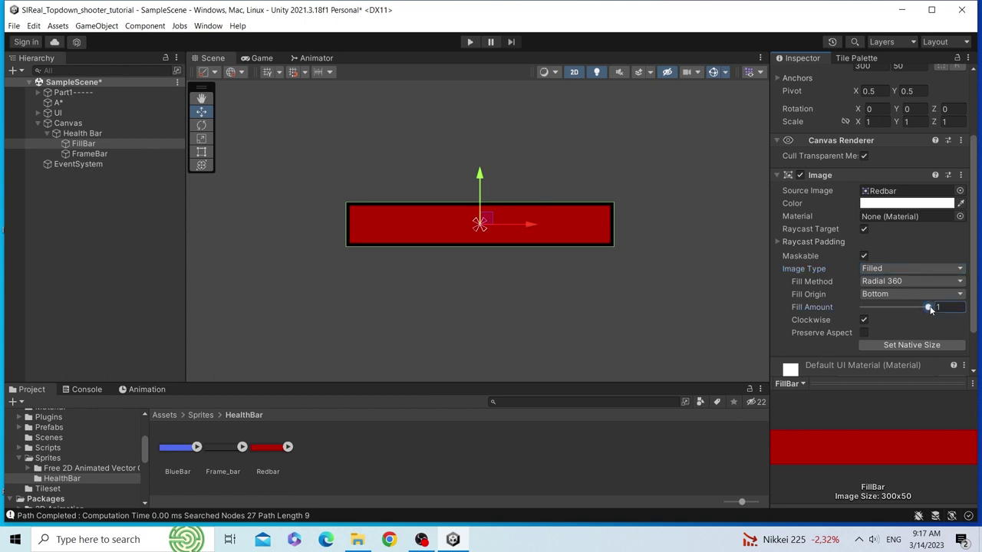
pyautogui.moveTo(929, 308)
pyautogui.mouseDown()
pyautogui.moveTo(868, 307)
pyautogui.moveTo(943, 307)
pyautogui.mouseUp()
pyautogui.moveTo(928, 307)
pyautogui.mouseDown()
pyautogui.moveTo(862, 306)
pyautogui.moveTo(940, 303)
pyautogui.mouseUp()
# Step: Set the Fill Method to Horizontal from the Left and preview a partial fill
pyautogui.click(902, 280)
pyautogui.click(895, 295)
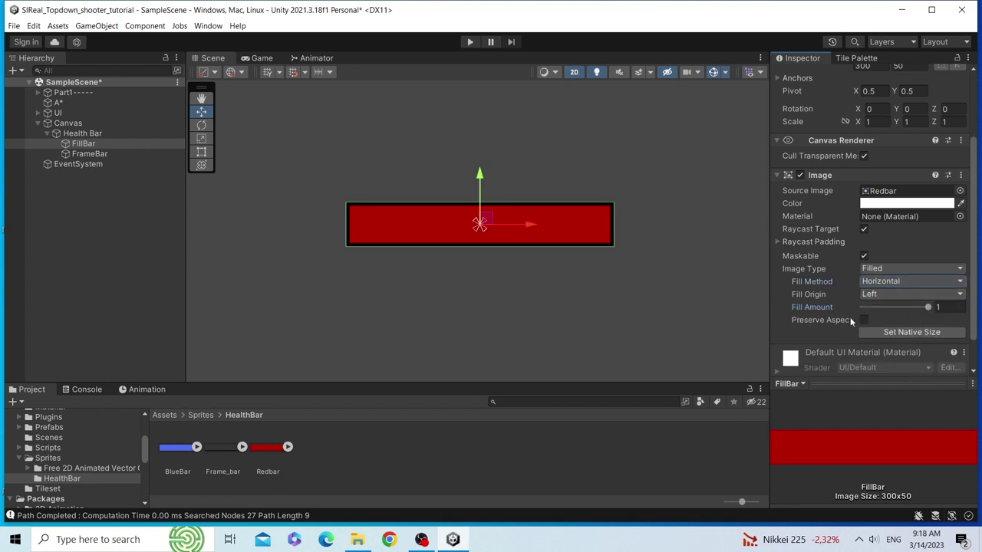
pyautogui.moveTo(926, 306)
pyautogui.mouseDown()
pyautogui.moveTo(884, 308)
pyautogui.moveTo(930, 307)
pyautogui.mouseUp()
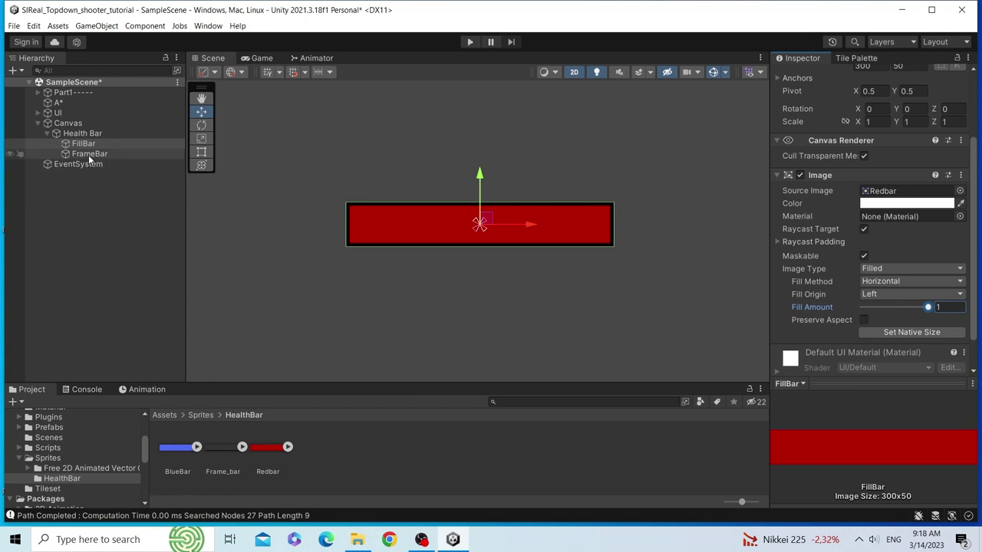
# Step: Add a Text - TextMeshPro child object under Health Bar
pyautogui.click(123, 132)
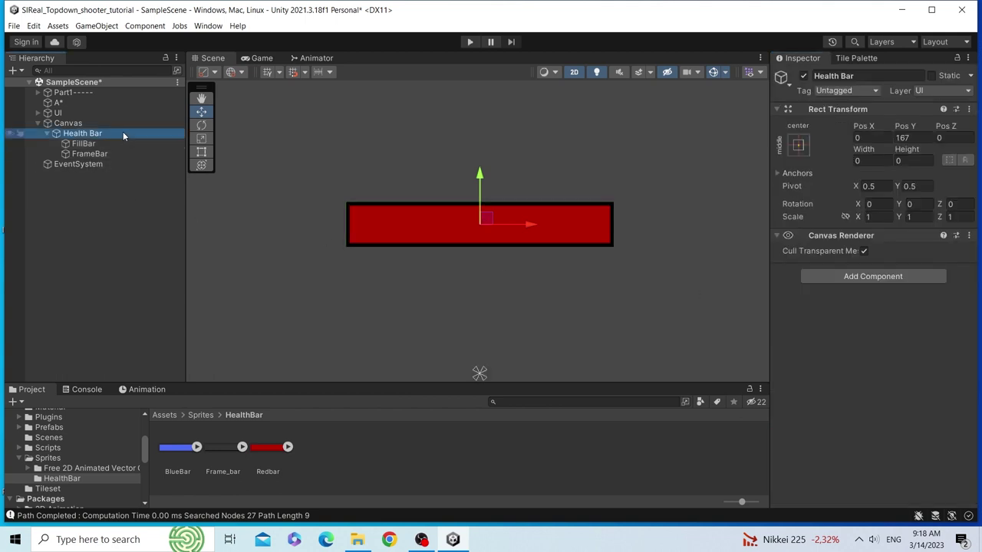
pyautogui.rightClick(123, 132)
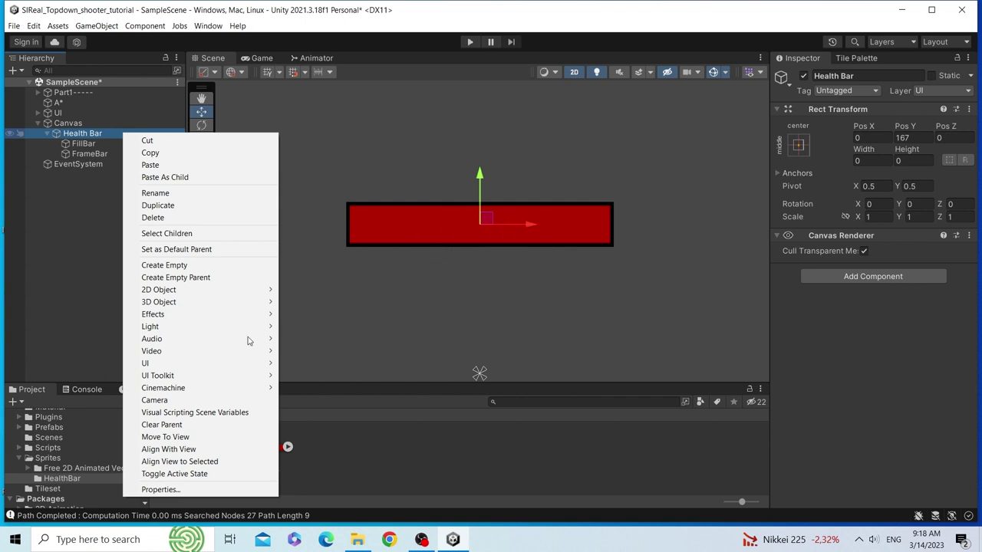
pyautogui.moveTo(145, 364)
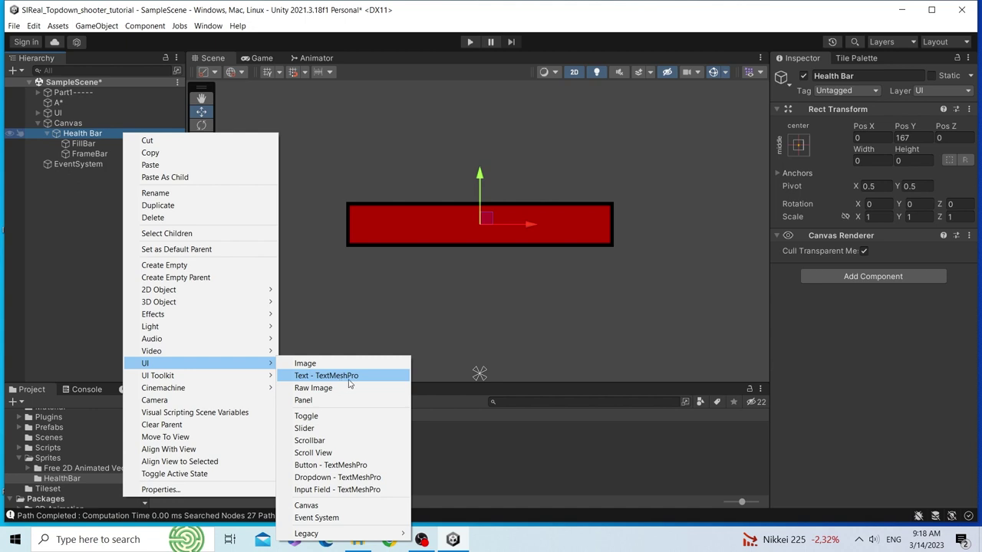
pyautogui.click(349, 376)
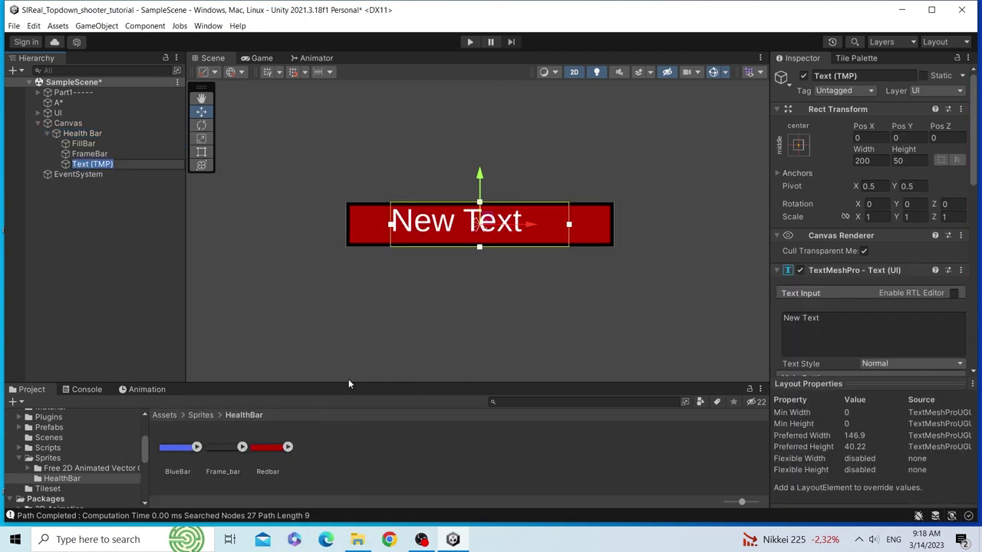
# Step: Set the new text's alignment to Center and Middle so 'New Text' sits centred on the red bar
pyautogui.scroll(-1, 767, 338)
pyautogui.scroll(-2, 875, 305)
pyautogui.scroll(-2, 876, 305)
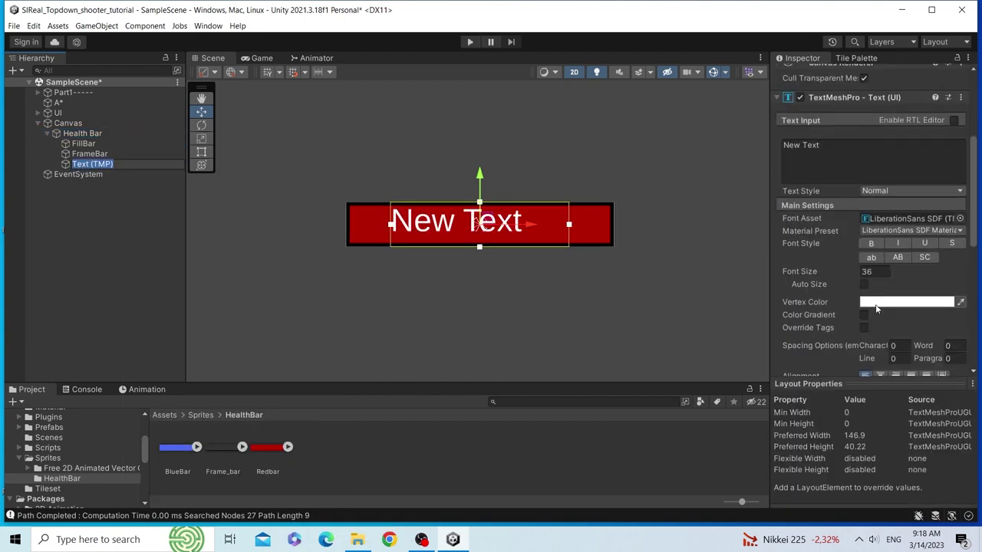
pyautogui.scroll(-2, 878, 308)
pyautogui.click(880, 307)
pyautogui.click(880, 321)
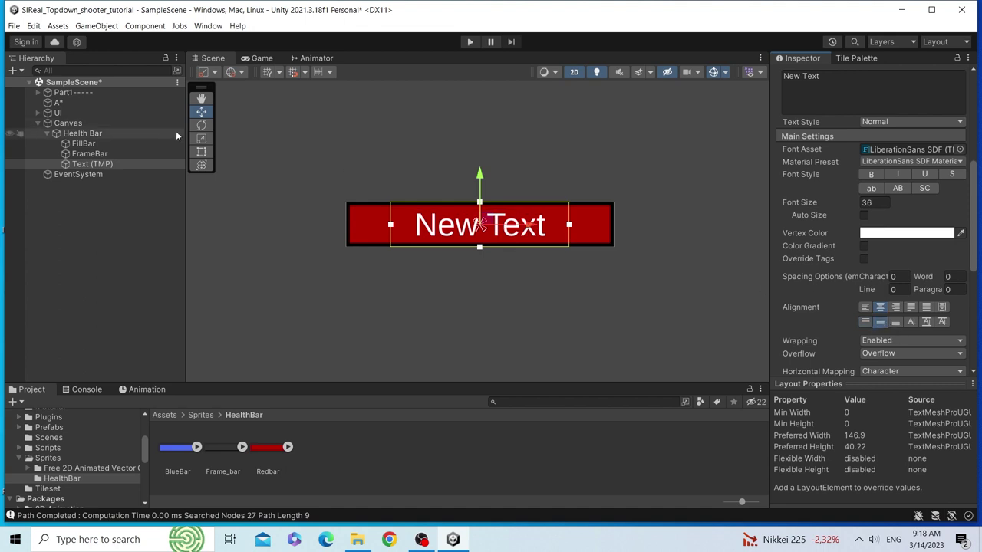
pyautogui.scroll(1, 690, 264)
# Step: Replace the Text (TMP) label's 'New Text' with '60 / 100' in the Text Input field
pyautogui.click(151, 211)
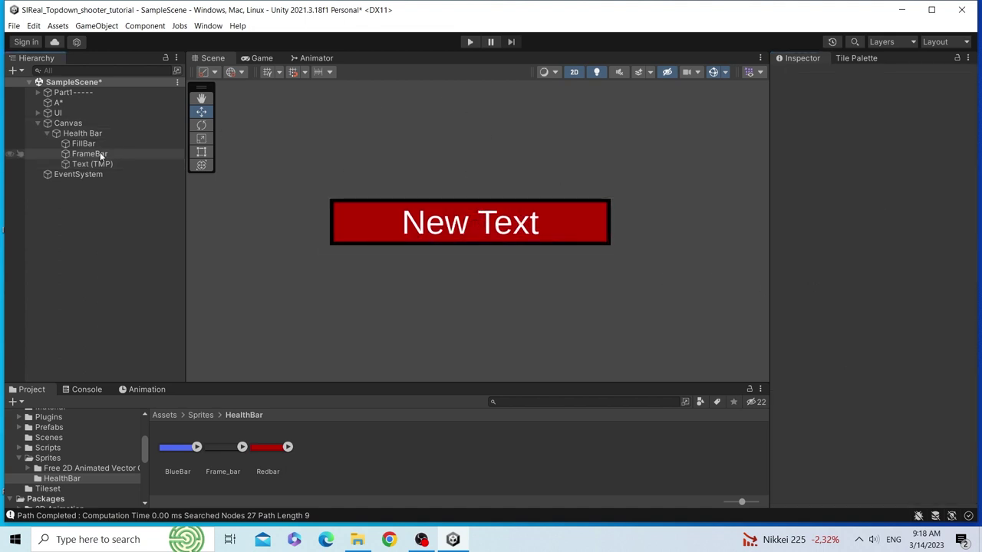
pyautogui.click(94, 163)
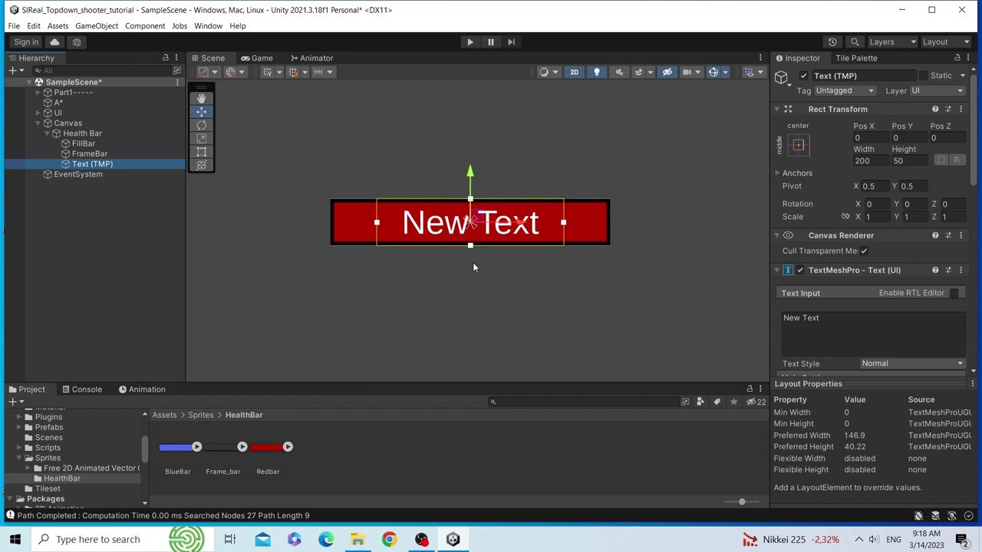
pyautogui.scroll(-3, 905, 233)
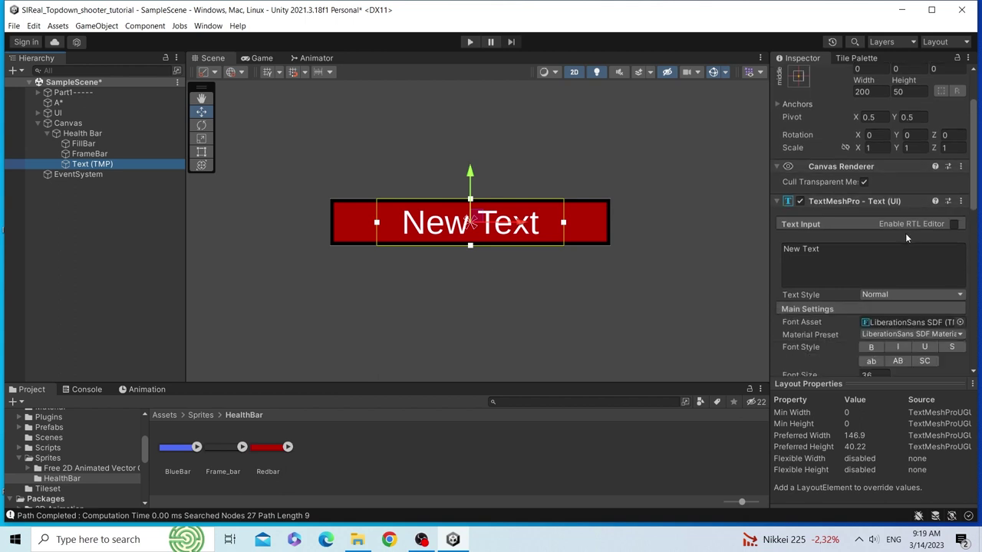
pyautogui.click(864, 262)
pyautogui.write('9')
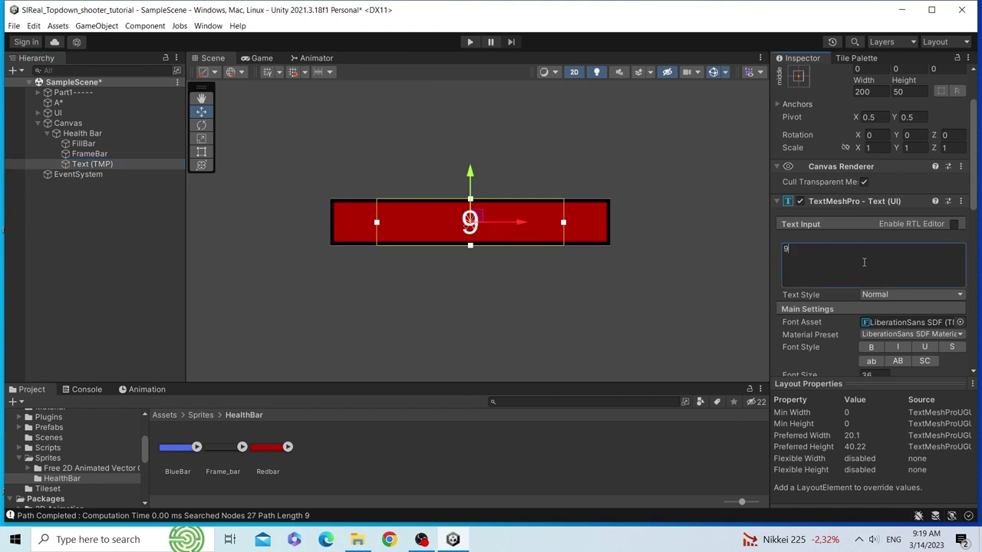
pyautogui.press('BackSpace')
pyautogui.write('60 / 100')
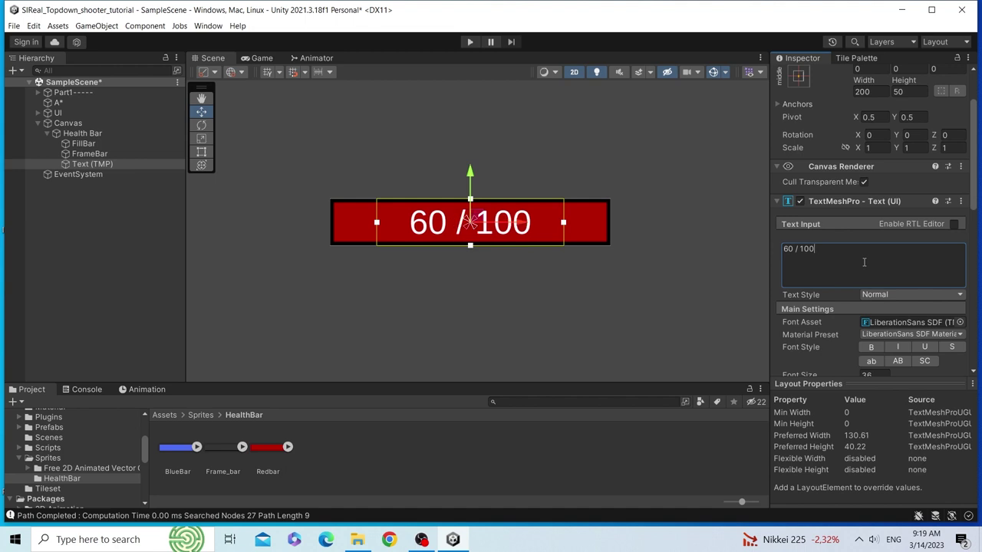
pyautogui.click(170, 274)
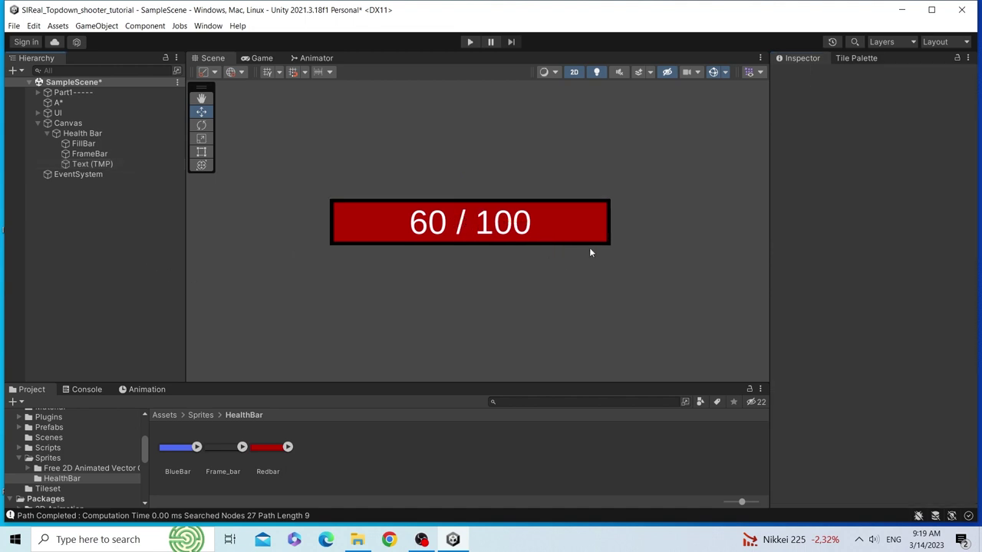
pyautogui.scroll(-3, 589, 252)
pyautogui.scroll(1, 590, 251)
pyautogui.scroll(1, 590, 251)
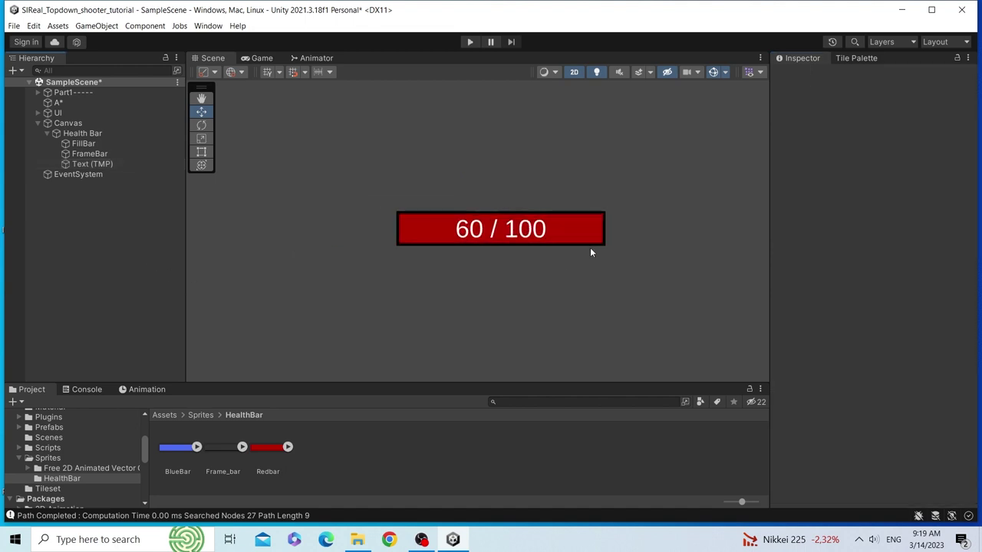
# Step: Create a C# script named HealthBar in the HealthBar folder and open it in Visual Studio
pyautogui.click(145, 154)
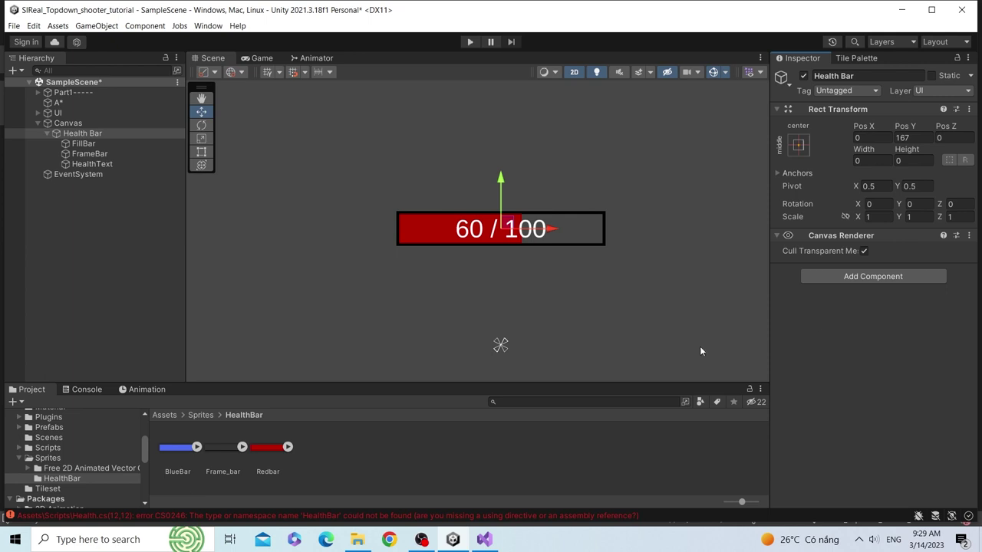
pyautogui.rightClick(430, 448)
pyautogui.moveTo(460, 164)
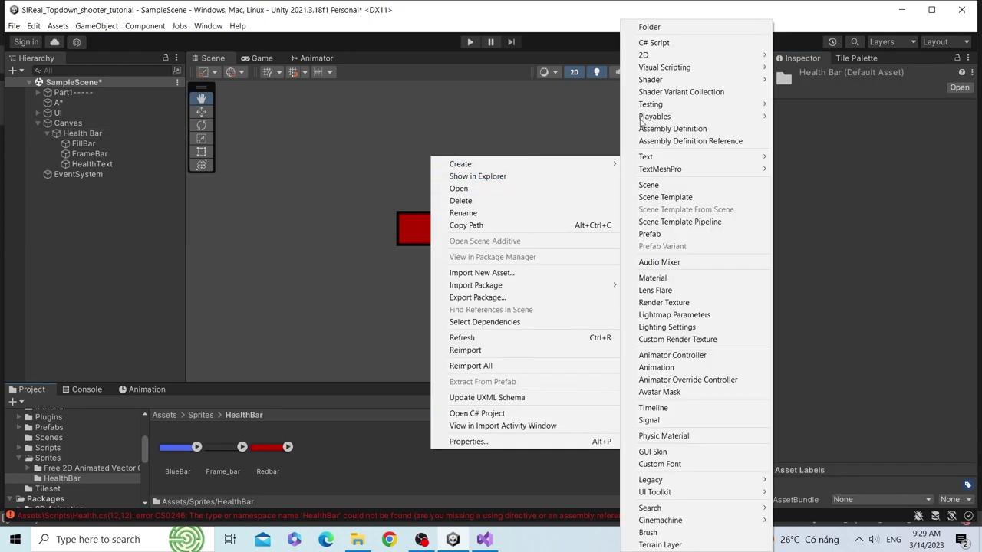
pyautogui.click(658, 43)
pyautogui.write('H')
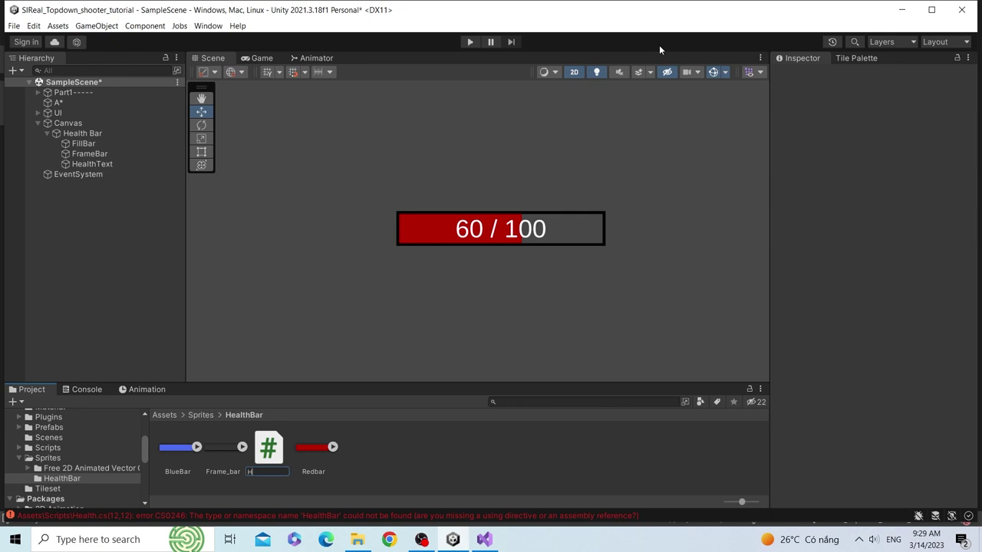
pyautogui.write('ealthBar')
pyautogui.press('Return')
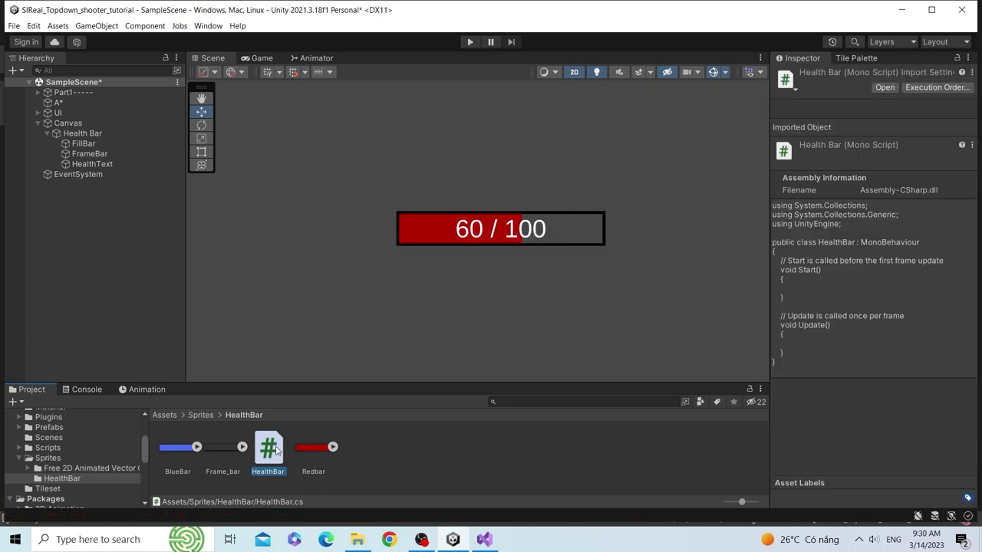
pyautogui.doubleClick(276, 451)
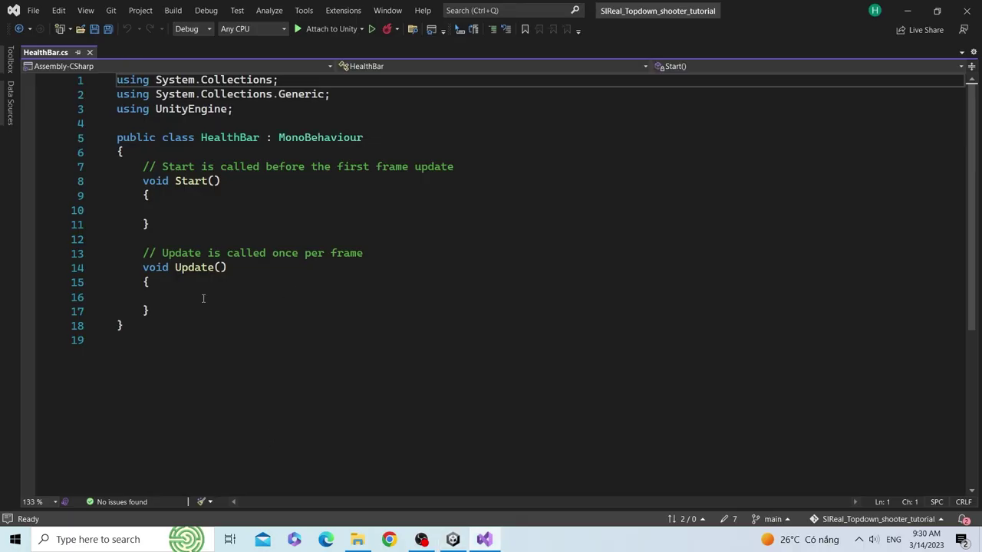
# Step: Replace the template Start and Update methods with a 'public Image' declaration
pyautogui.moveTo(184, 311); pyautogui.dragTo(142, 166)
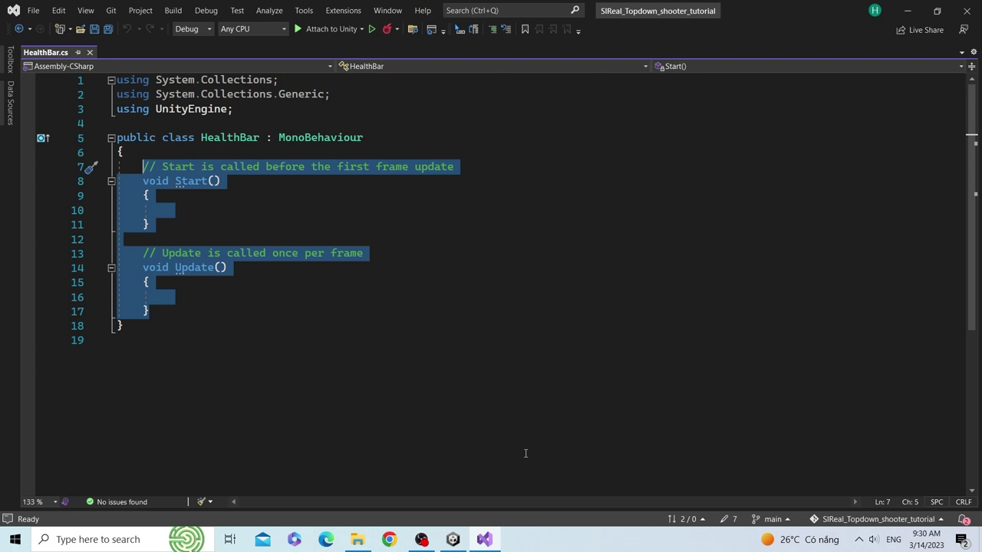
pyautogui.write('publ')
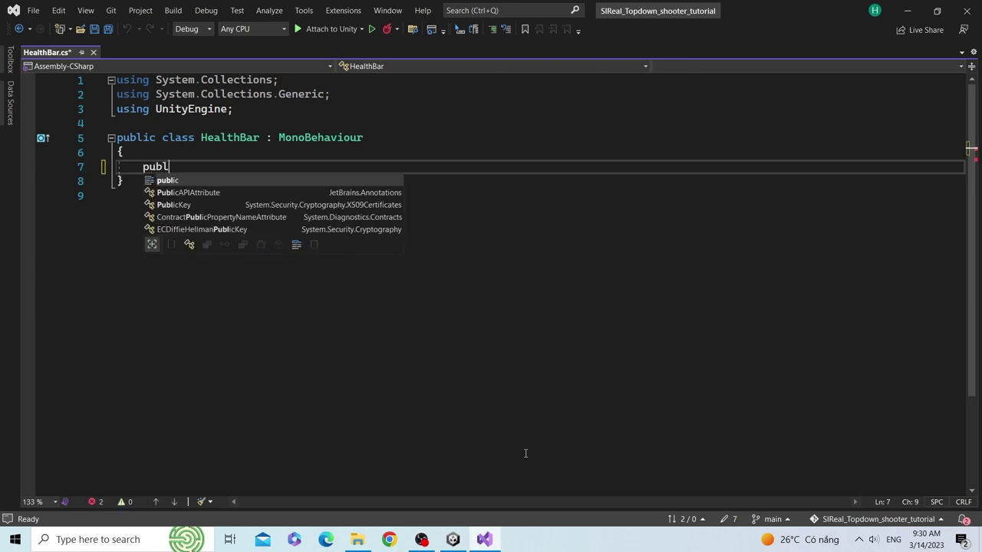
pyautogui.write('ic Im')
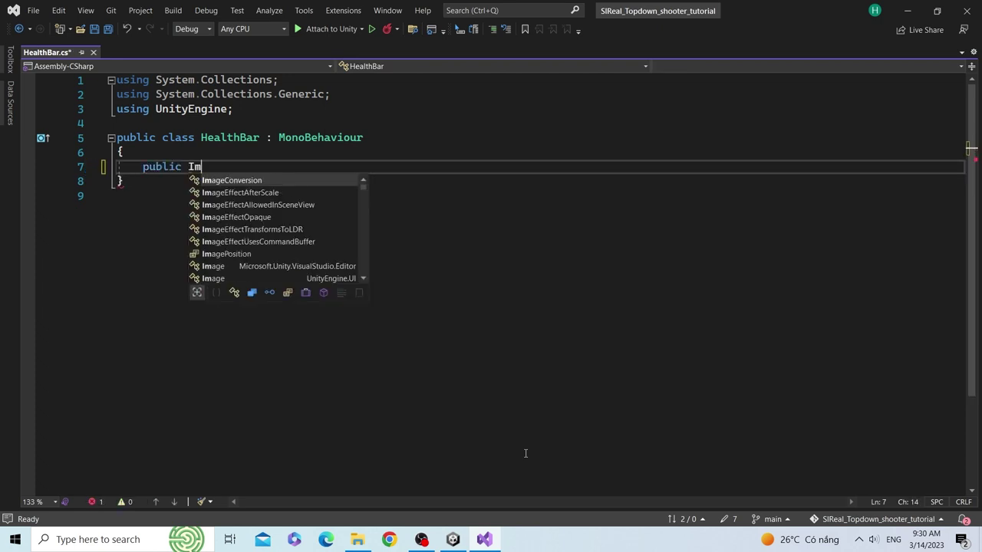
pyautogui.write('age')
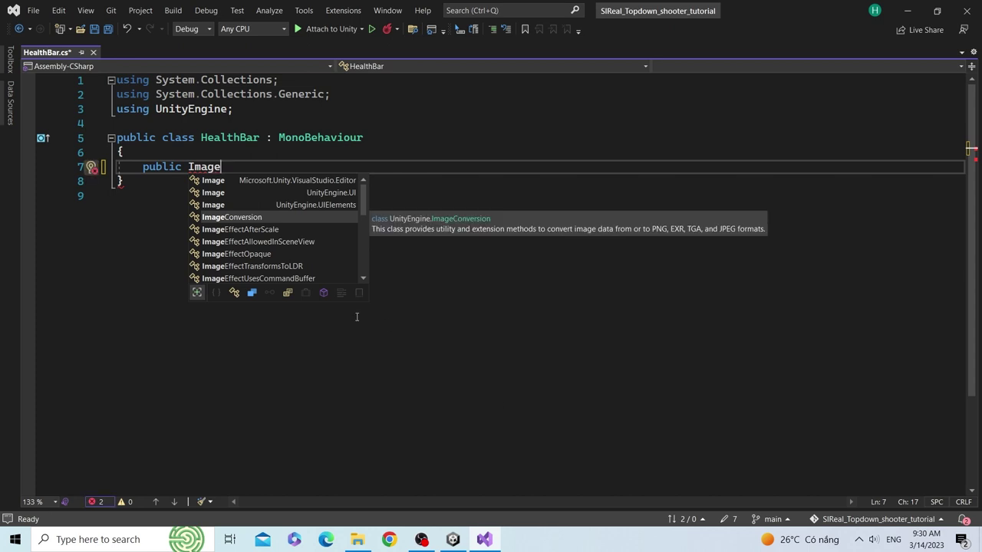
pyautogui.click(197, 153)
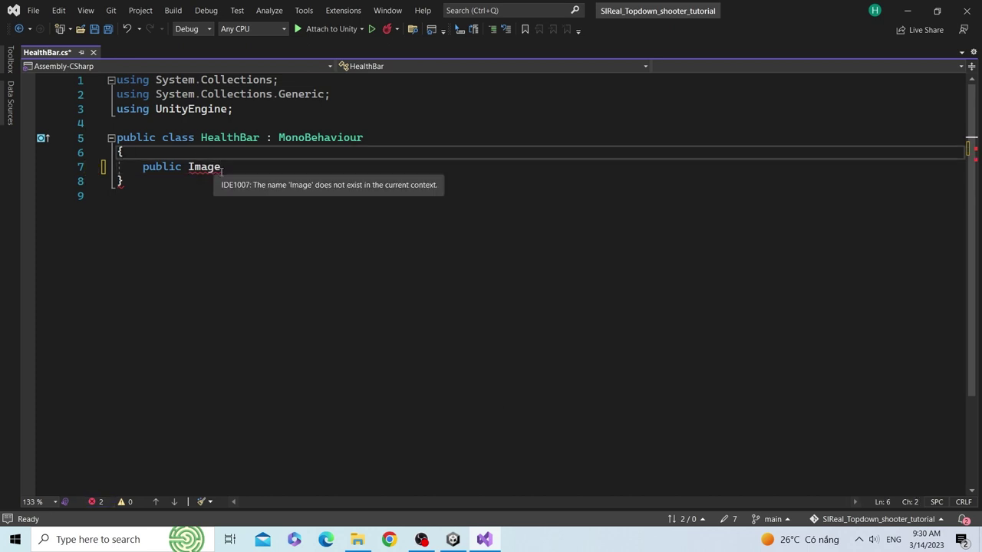
# Step: Add a 'using UnityEngine.UI;' import below the UnityEngine import
pyautogui.click(243, 109)
pyautogui.press('Return')
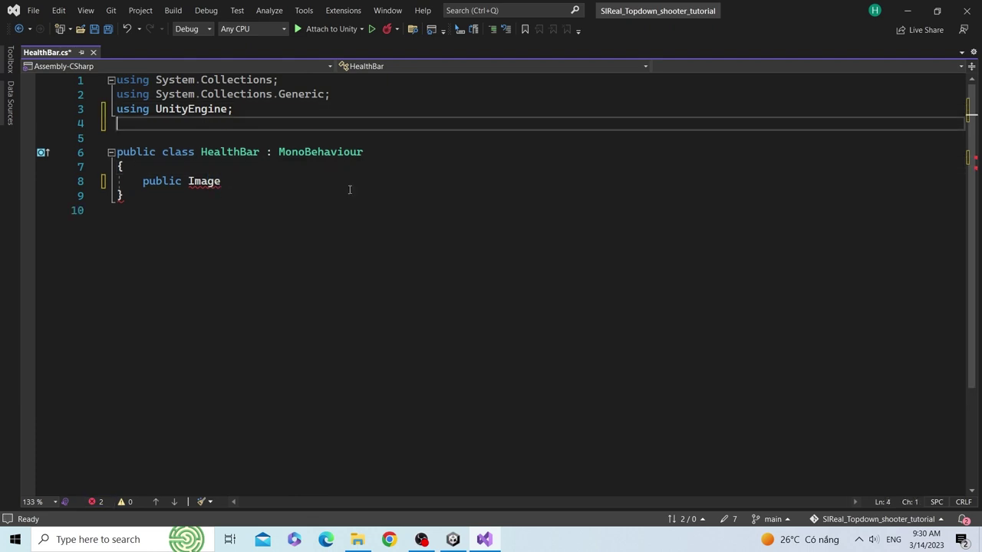
pyautogui.write('usin')
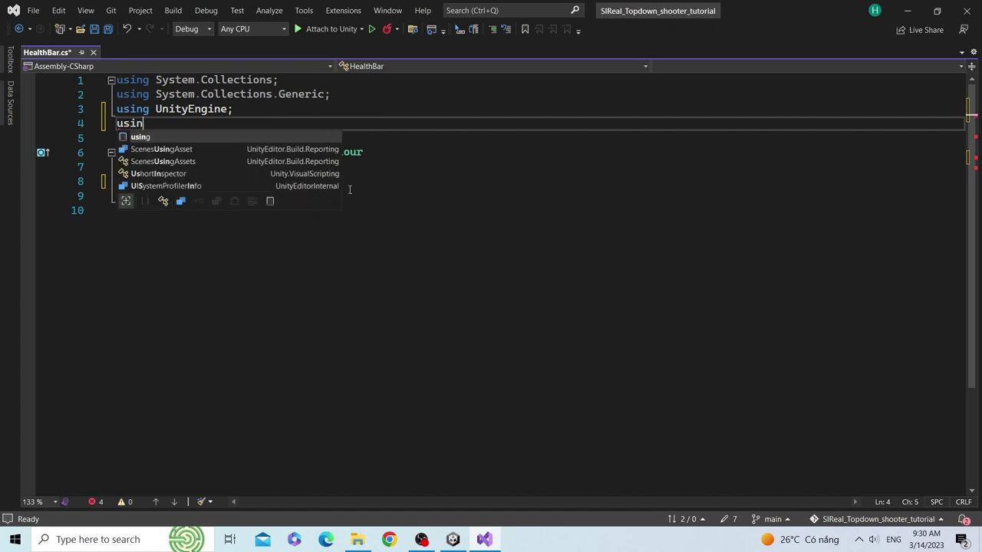
pyautogui.write('g Un')
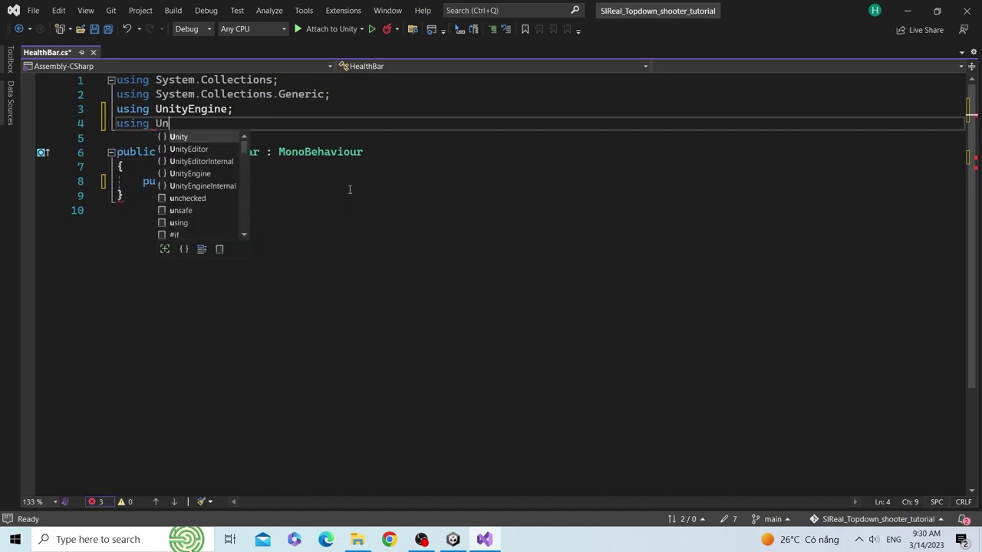
pyautogui.write('i')
pyautogui.press('Tab')
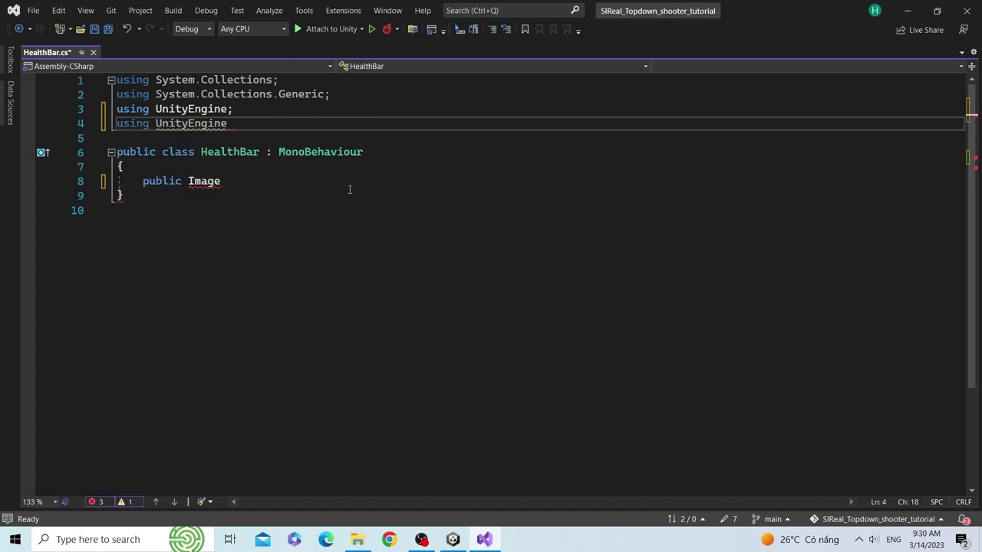
pyautogui.write('.ui;')
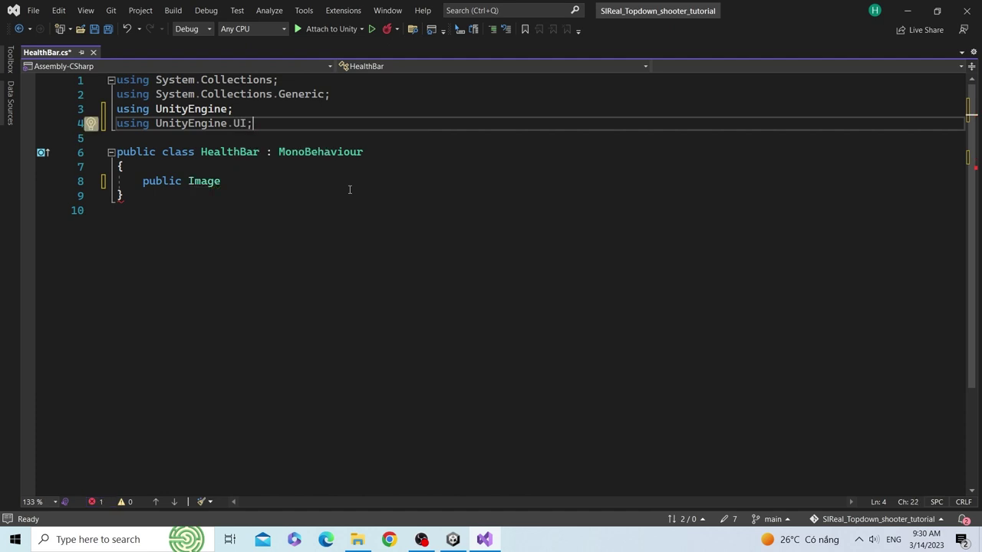
# Step: Complete the field as 'public Image fillBar;' and save the script
pyautogui.moveTo(197, 183)
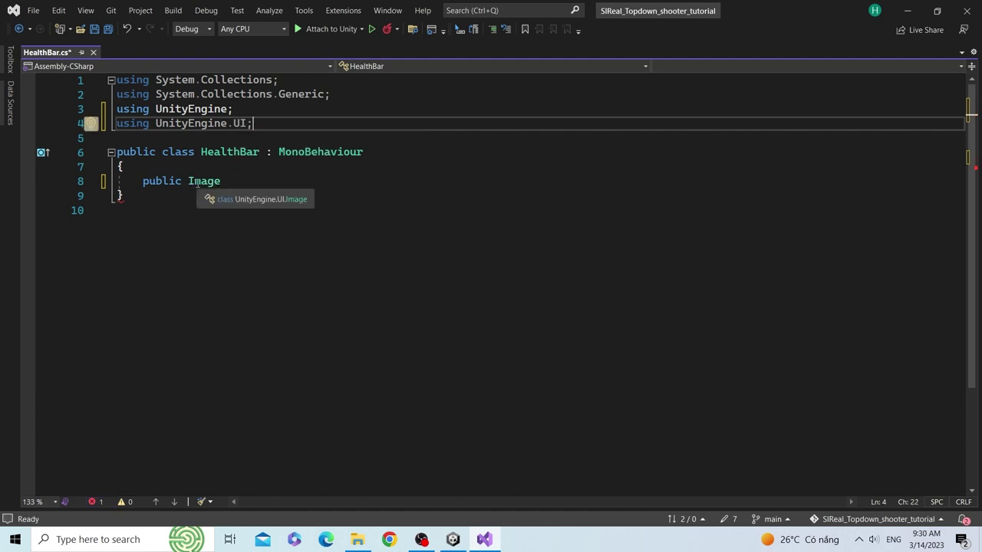
pyautogui.click(231, 180)
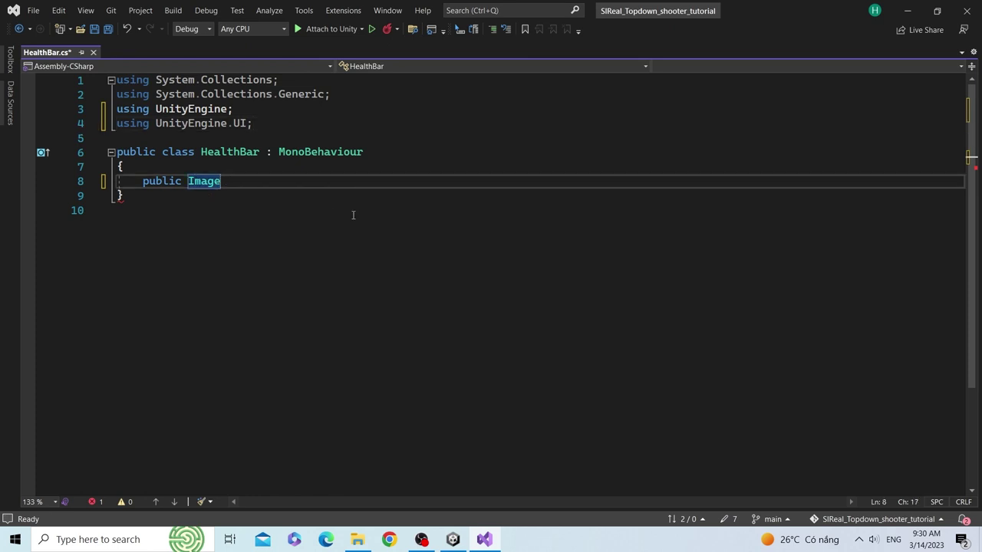
pyautogui.write('fillB')
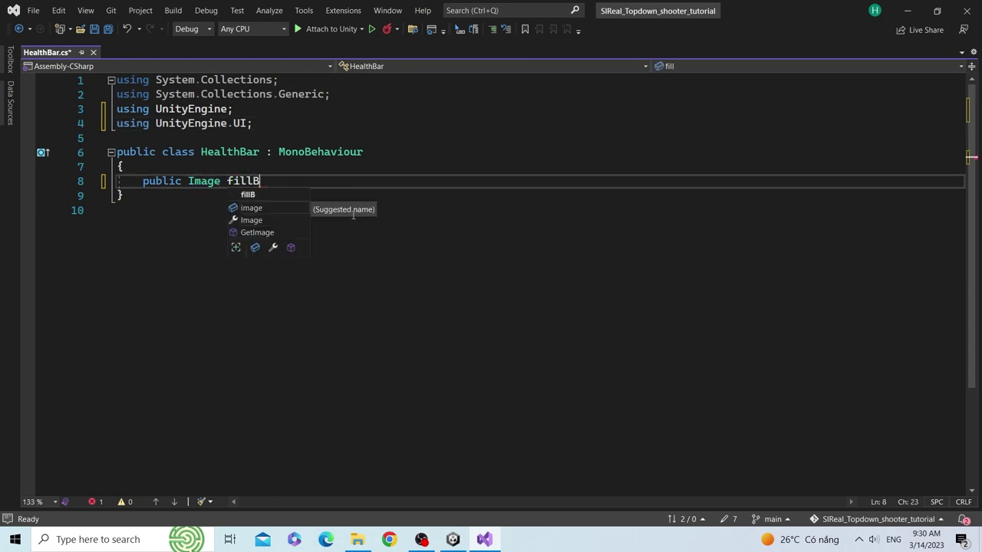
pyautogui.write('ar;')
pyautogui.hotkey('ctrl', 's')
pyautogui.press('Return')
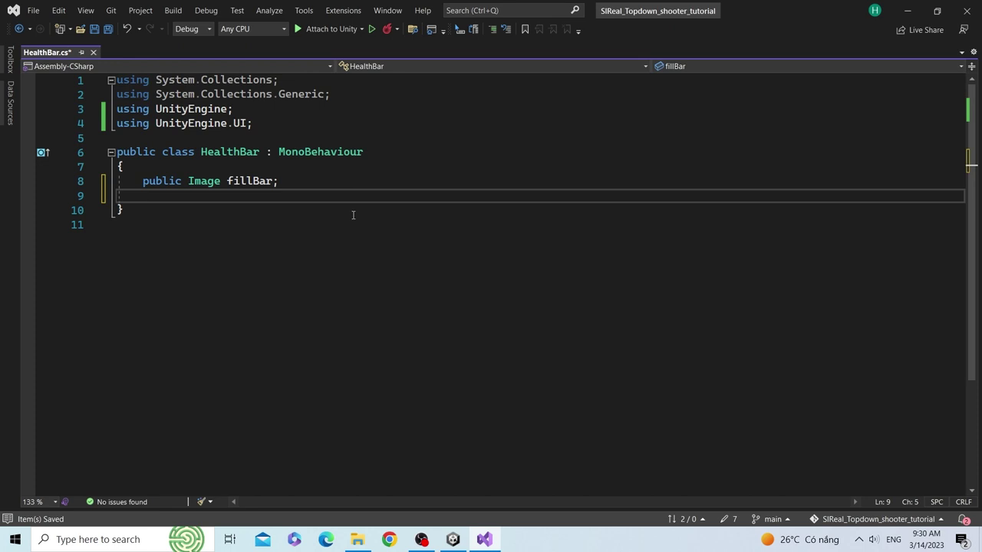
# Step: Begin a 'public' line and add the 'using TMPro;' import
pyautogui.write('public')
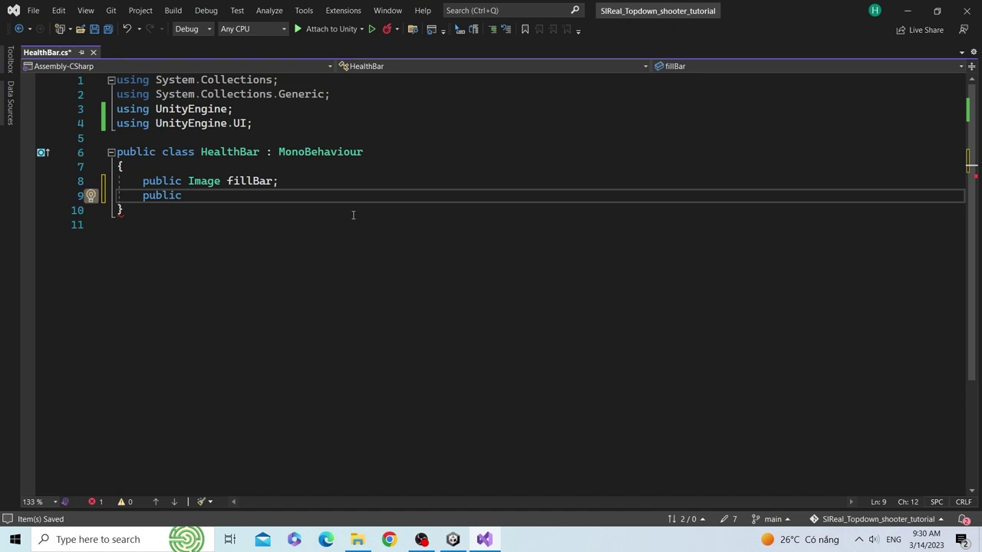
pyautogui.click(256, 123)
pyautogui.press('Return')
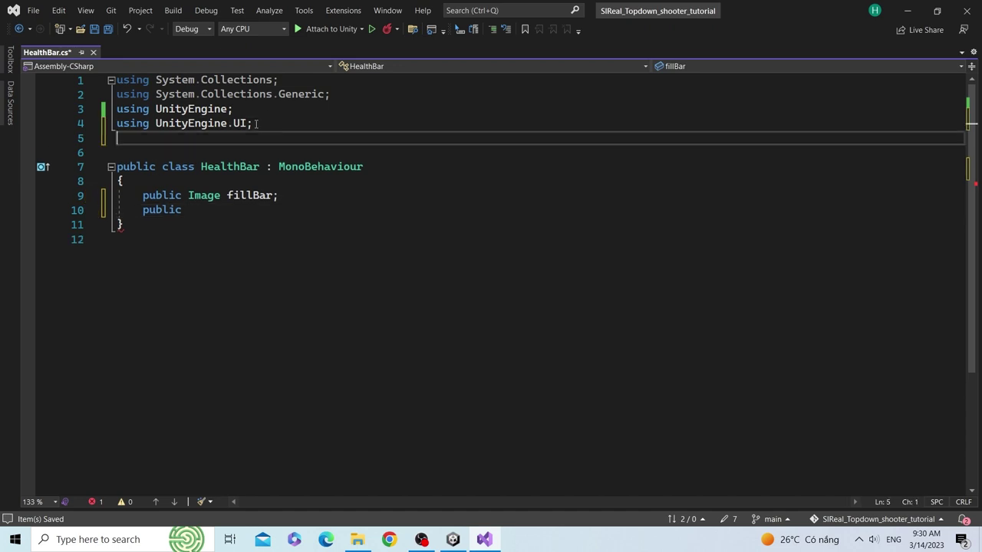
pyautogui.write('usi')
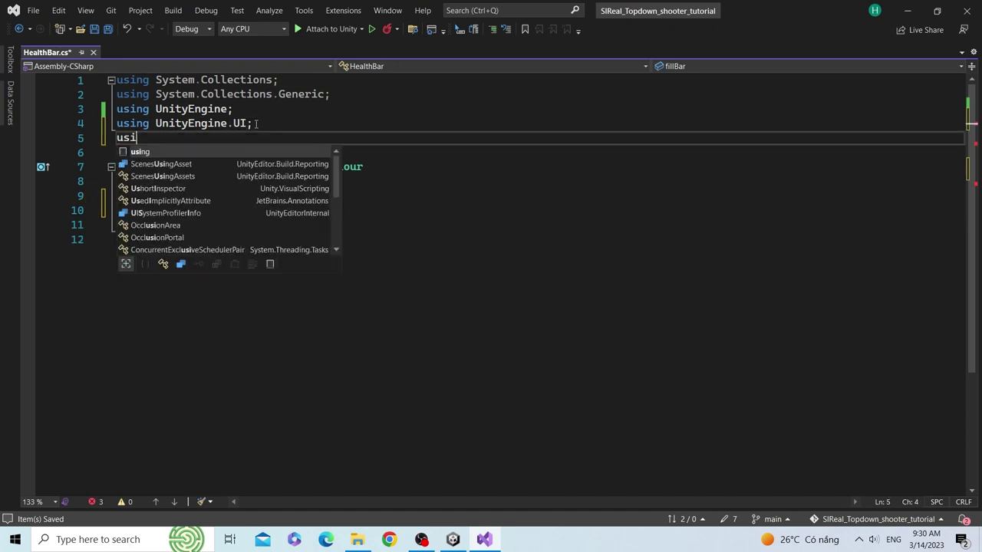
pyautogui.write('ng TMPro;')
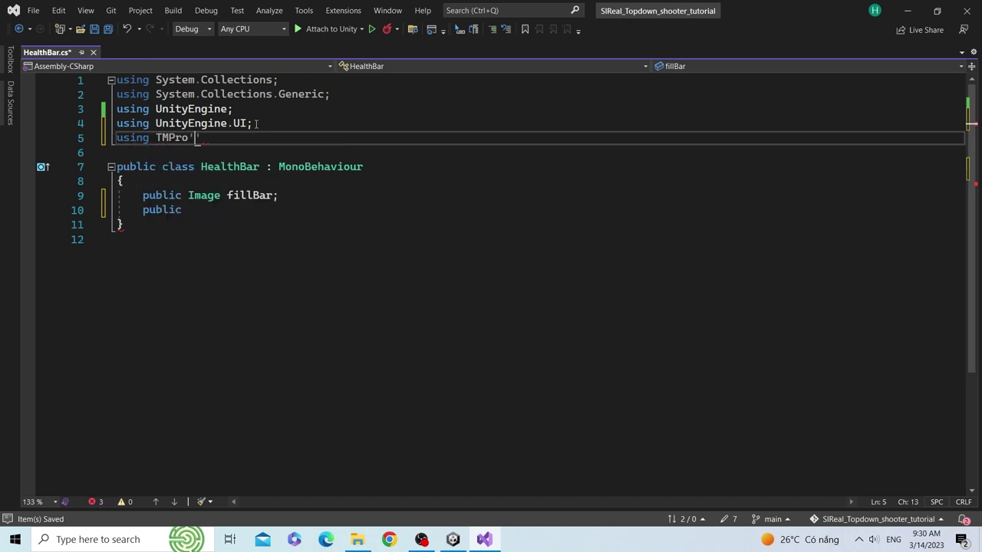
pyautogui.hotkey('ctrl', 's')
# Step: Declare 'public TextMeshProUGUI textMeshProUGUI;' on line 10 and save the script
pyautogui.click(237, 210)
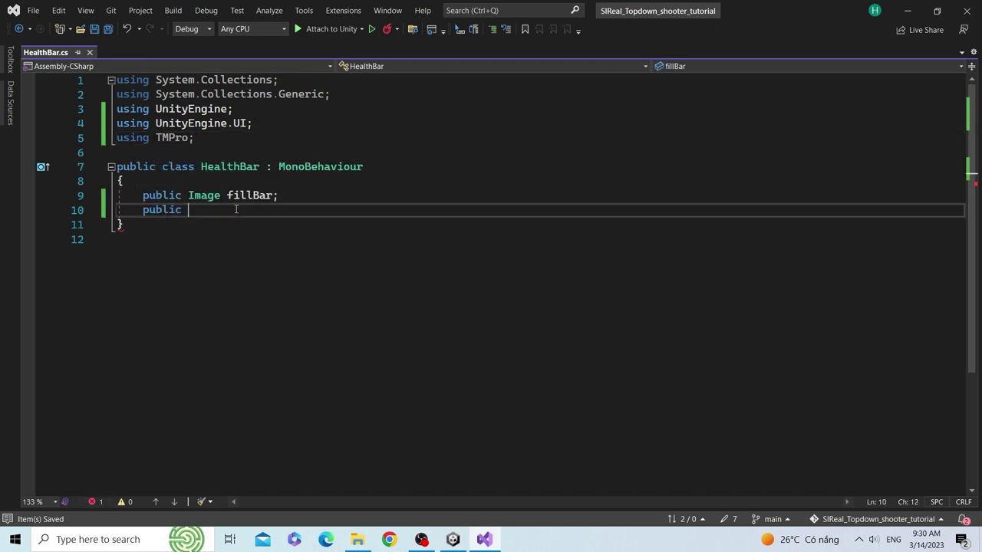
pyautogui.write('Tex')
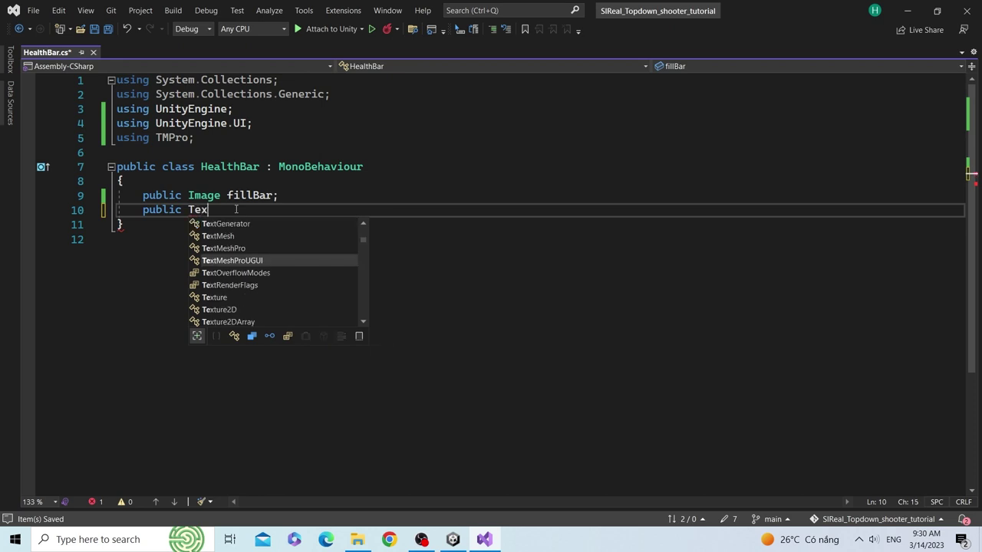
pyautogui.write('tm')
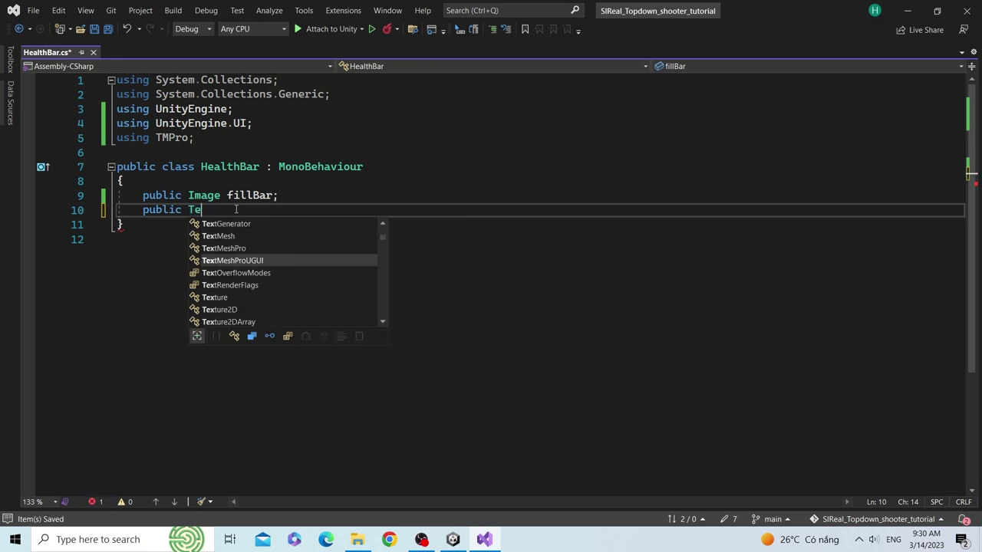
pyautogui.write('es')
pyautogui.press('Down')
pyautogui.press('Down')
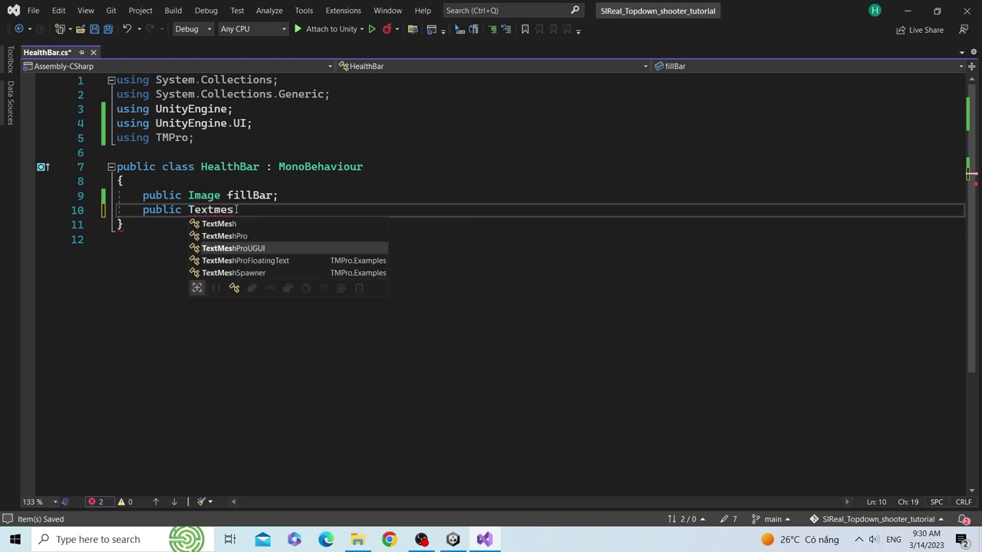
pyautogui.press('Tab')
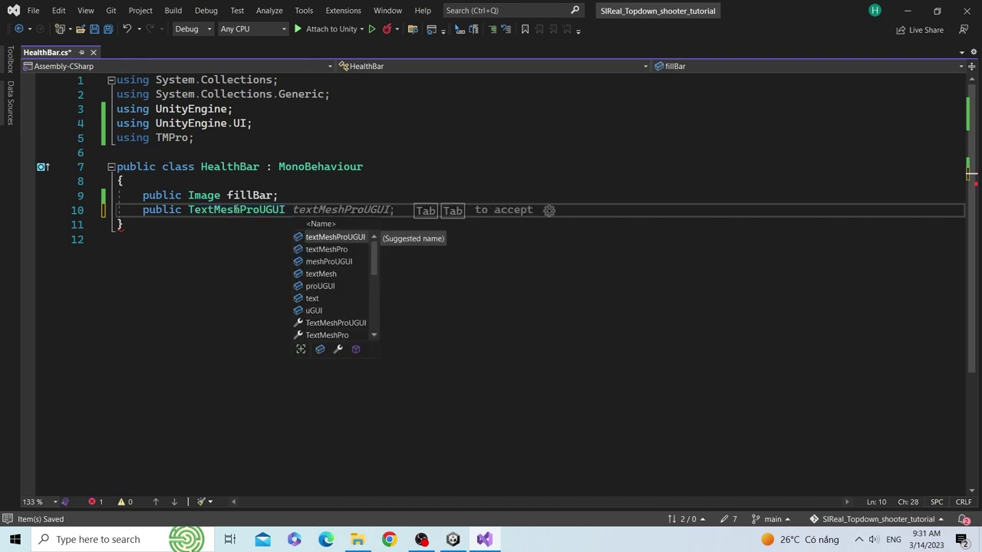
pyautogui.press('Tab')
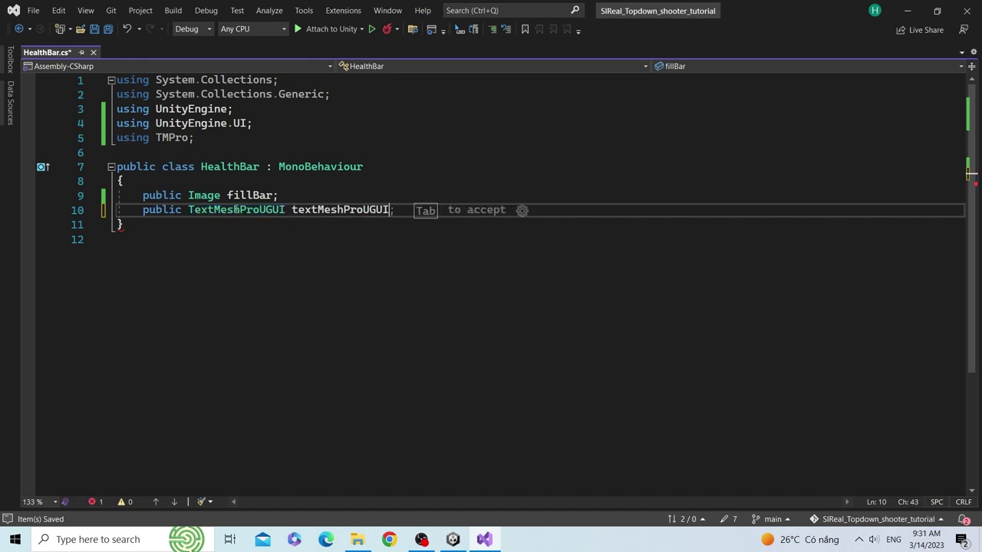
pyautogui.press('Tab')
pyautogui.press('Return')
pyautogui.press('Return')
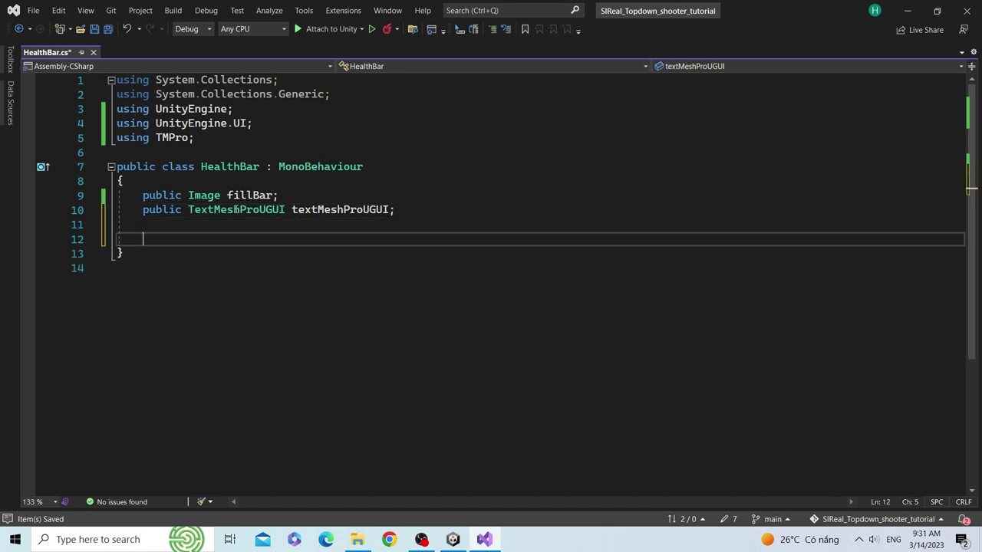
pyautogui.hotkey('ctrl', 's')
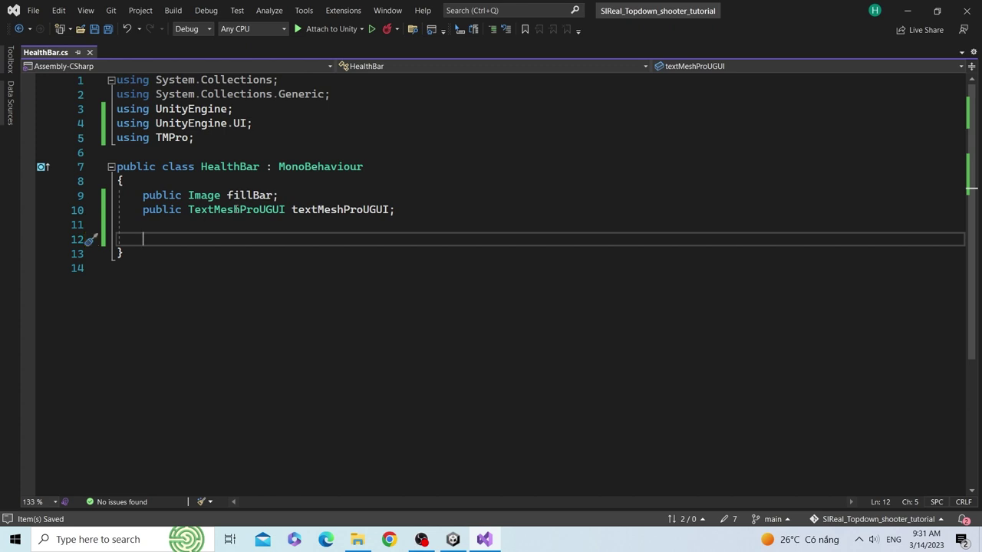
# Step: Rename the textMeshProUGUI field to valueText
pyautogui.click(368, 209)
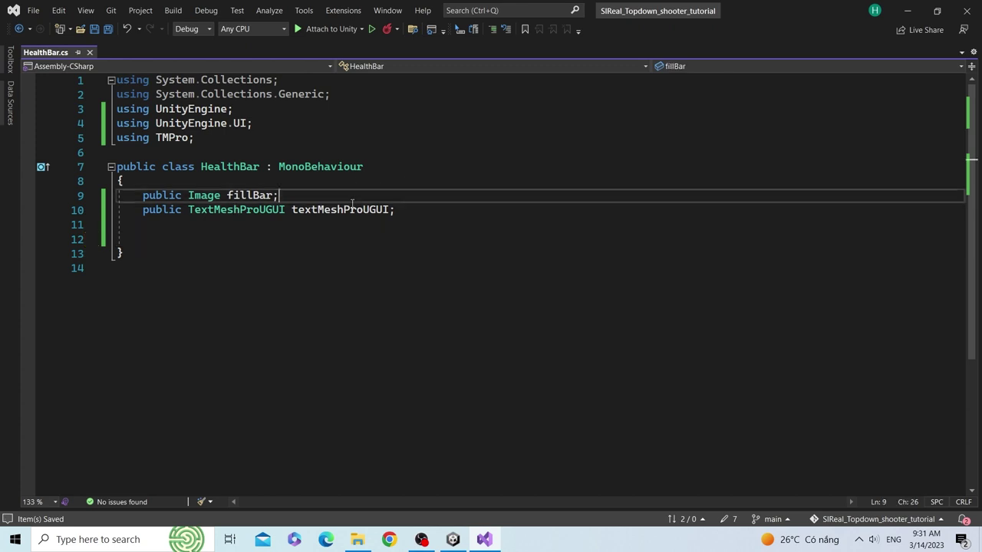
pyautogui.doubleClick(353, 210)
pyautogui.write('valueT')
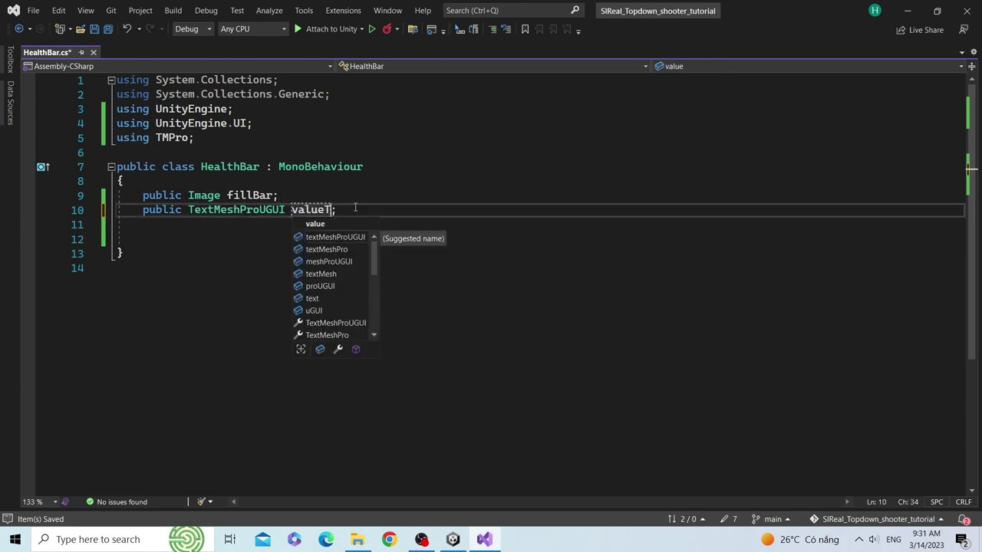
pyautogui.write('ext')
pyautogui.hotkey('ctrl', 's')
# Step: Add an empty 'public void UpdateBar(int currentValue, int maxValue)' method with braces
pyautogui.click(281, 239)
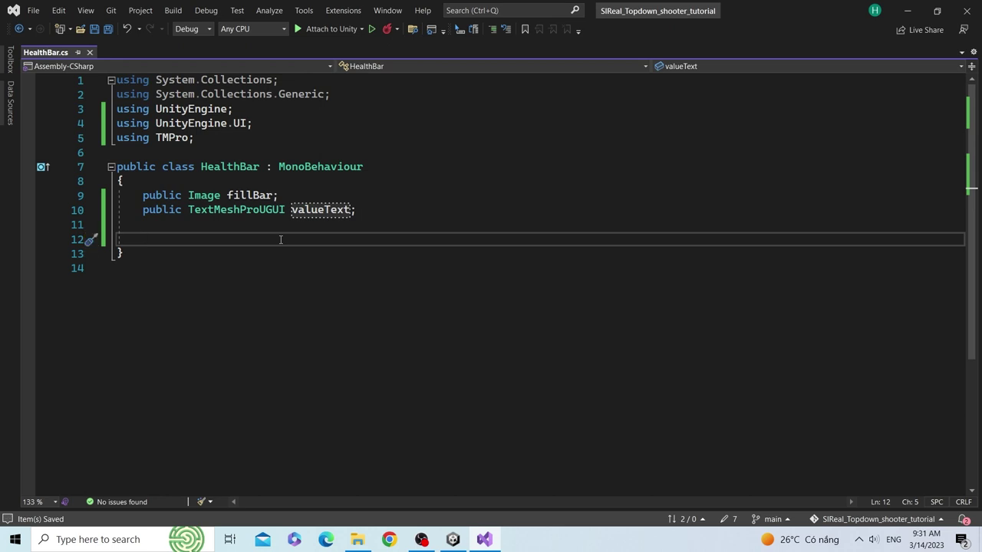
pyautogui.write('public ')
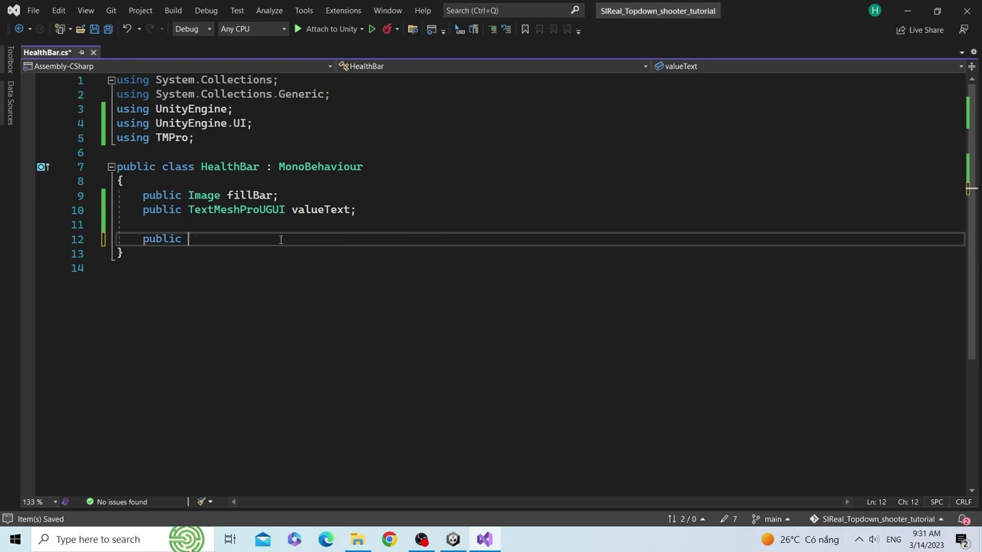
pyautogui.write('void Update')
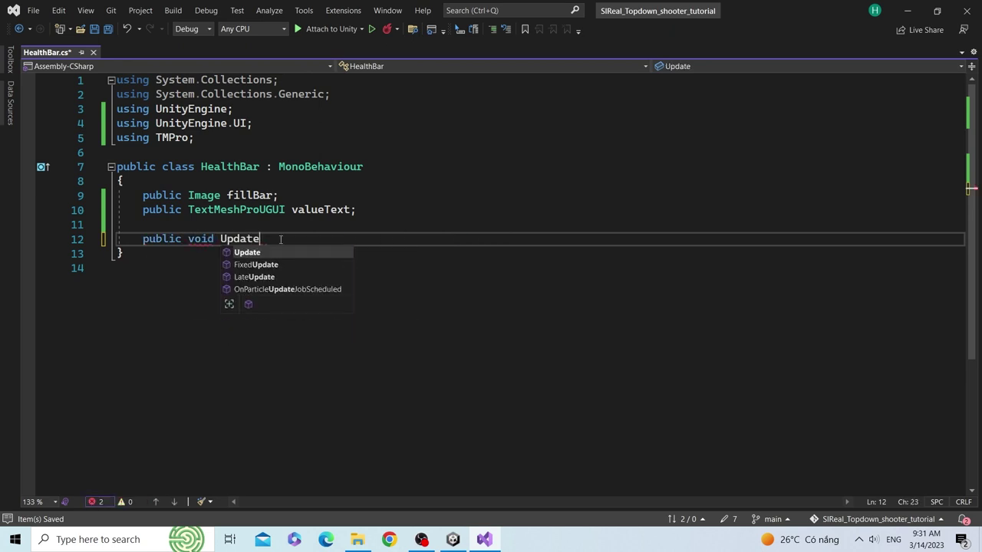
pyautogui.write('Bar')
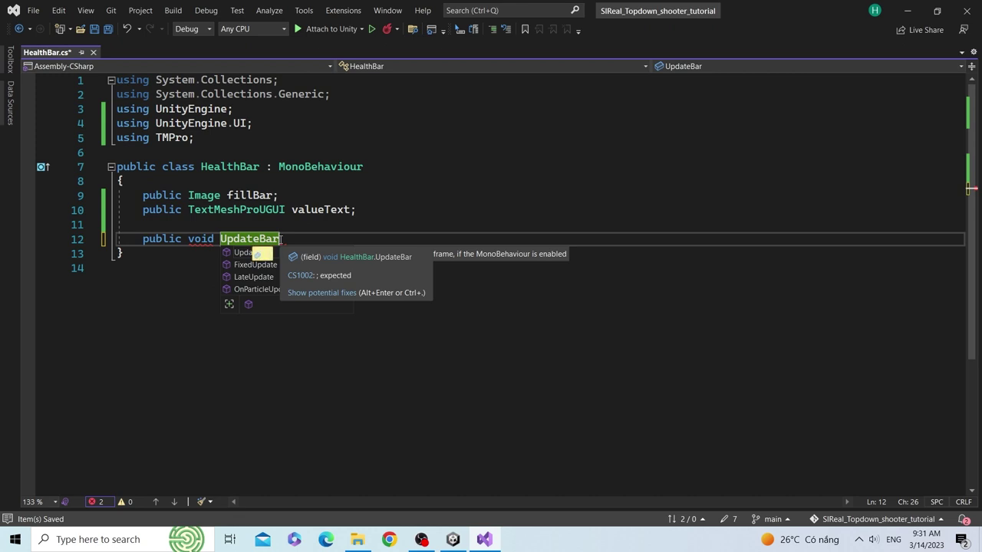
pyautogui.write('(')
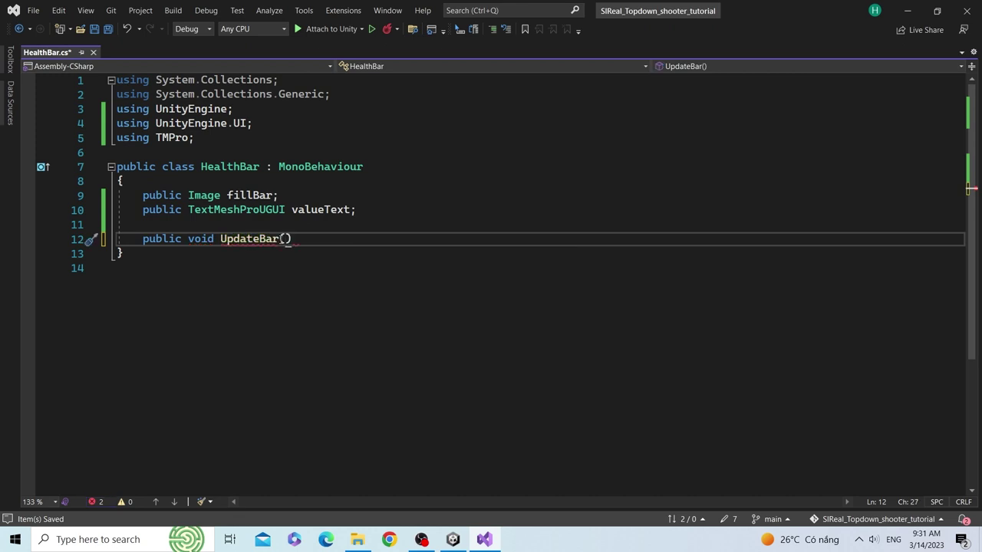
pyautogui.write('int va')
pyautogui.write('lue')
pyautogui.press('BackSpace')
pyautogui.press('BackSpace')
pyautogui.press('BackSpace')
pyautogui.press('BackSpace')
pyautogui.write('currentVa')
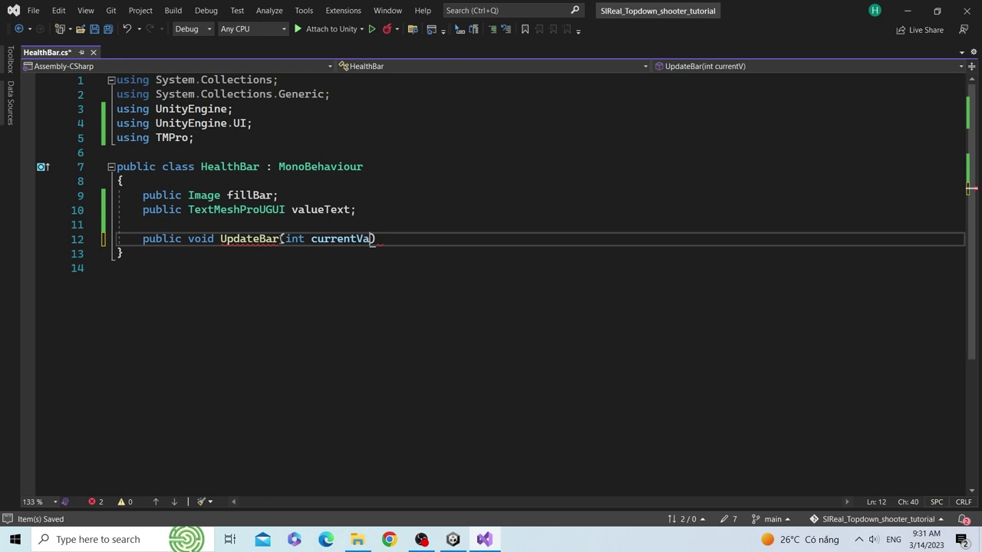
pyautogui.write('lue,')
pyautogui.write(' max')
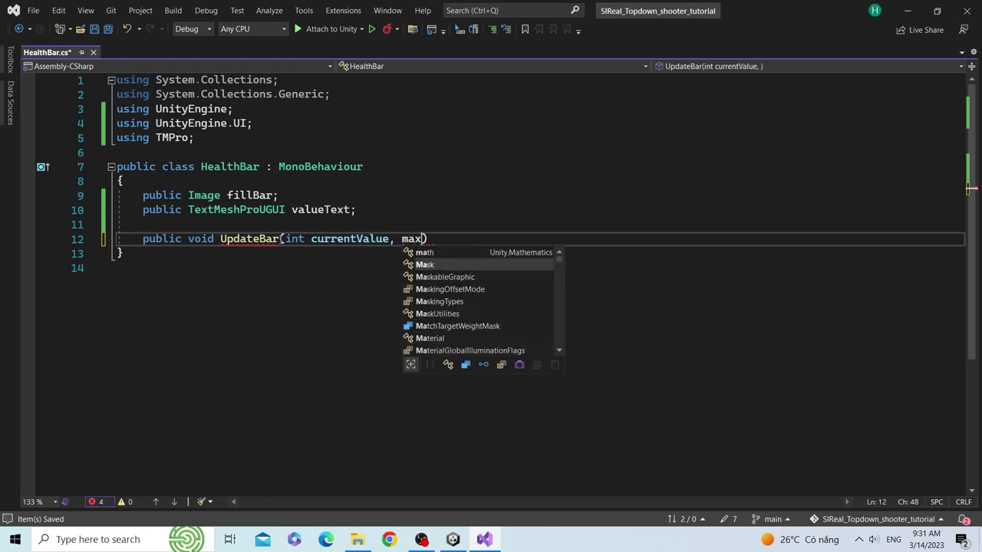
pyautogui.write('Value')
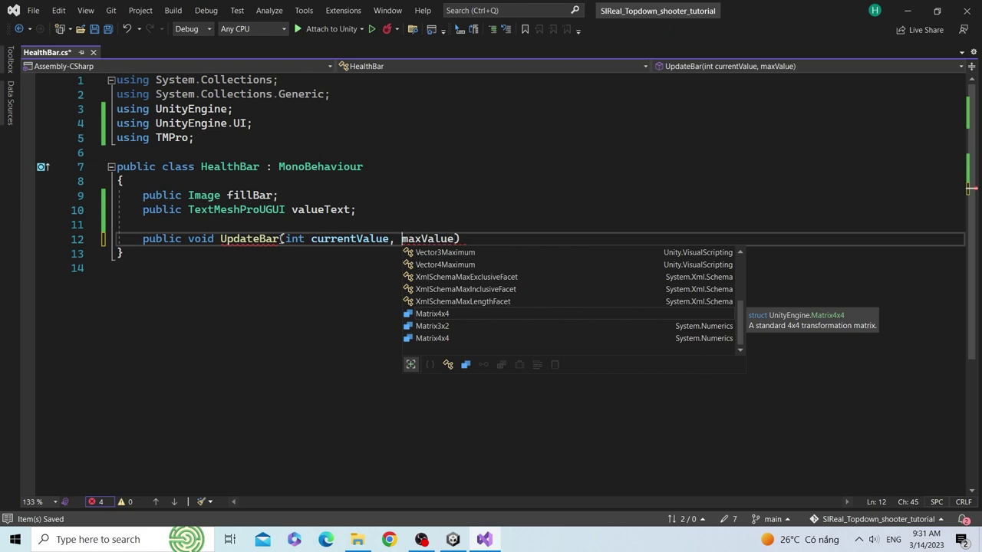
pyautogui.write('int')
pyautogui.press('End')
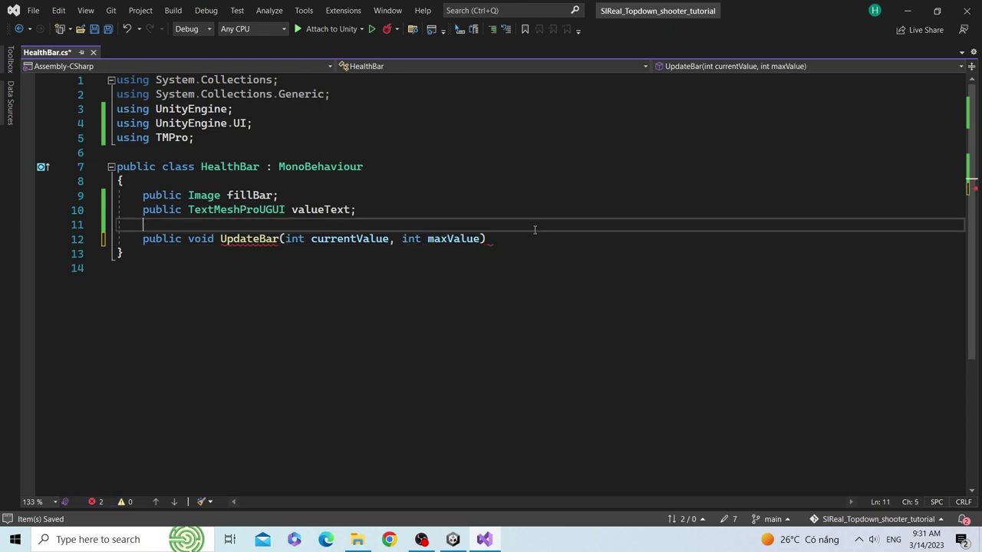
pyautogui.press('Return')
pyautogui.write('{')
pyautogui.press('Return')
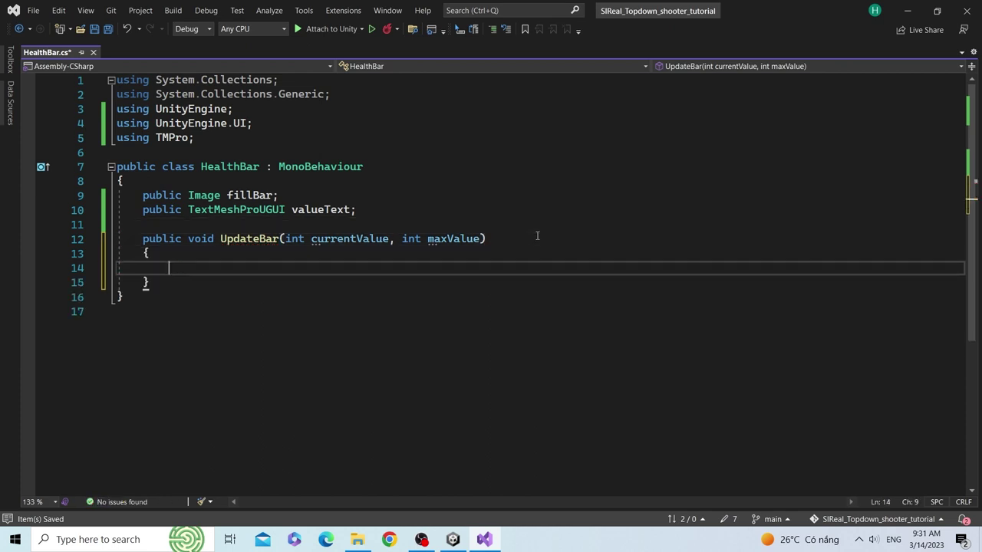
pyautogui.hotkey('ctrl', 's')
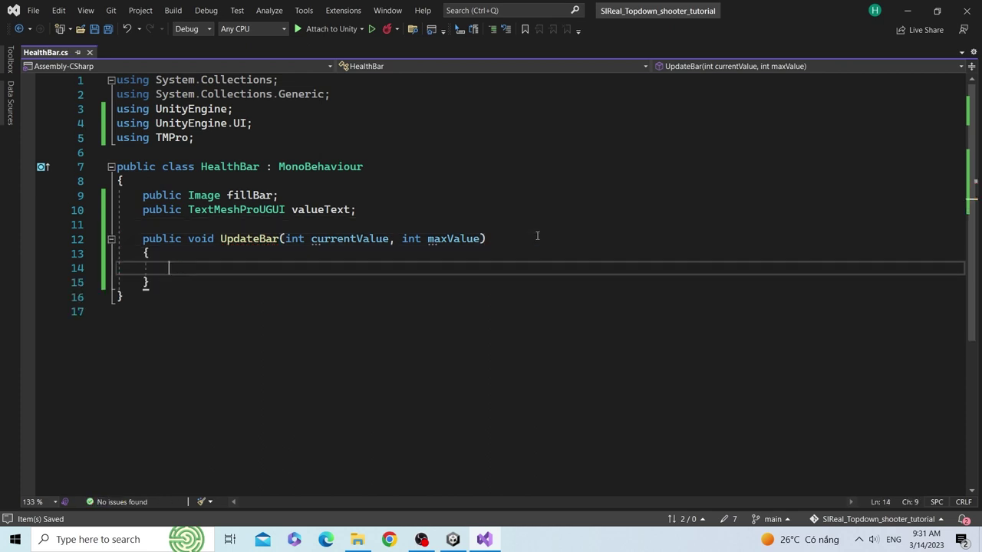
# Step: Start the UpdateBar body with 'fillBar.fillAmount' using the copied field name
pyautogui.click(268, 195)
pyautogui.doubleClick(268, 196)
pyautogui.hotkey('ctrl', 'c')
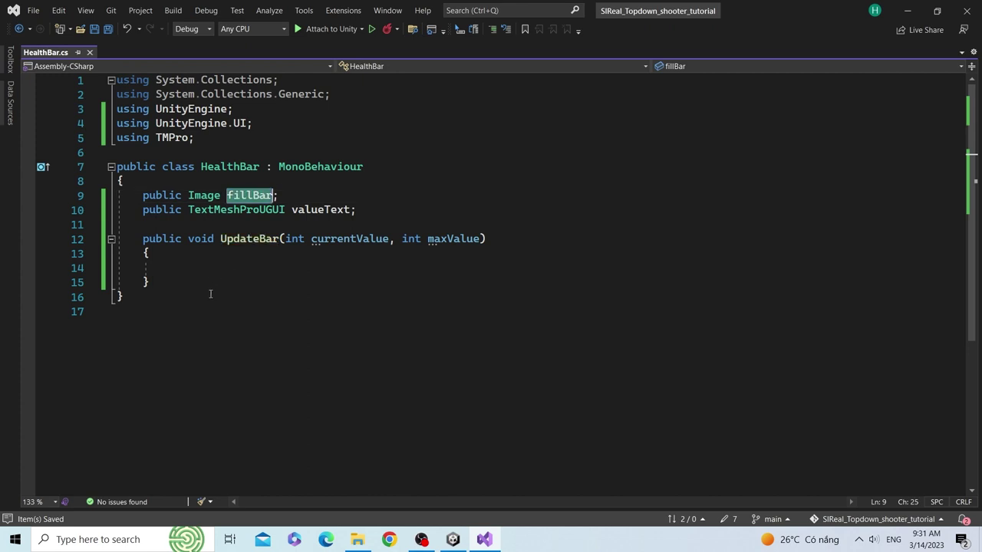
pyautogui.click(209, 274)
pyautogui.hotkey('ctrl', 'v')
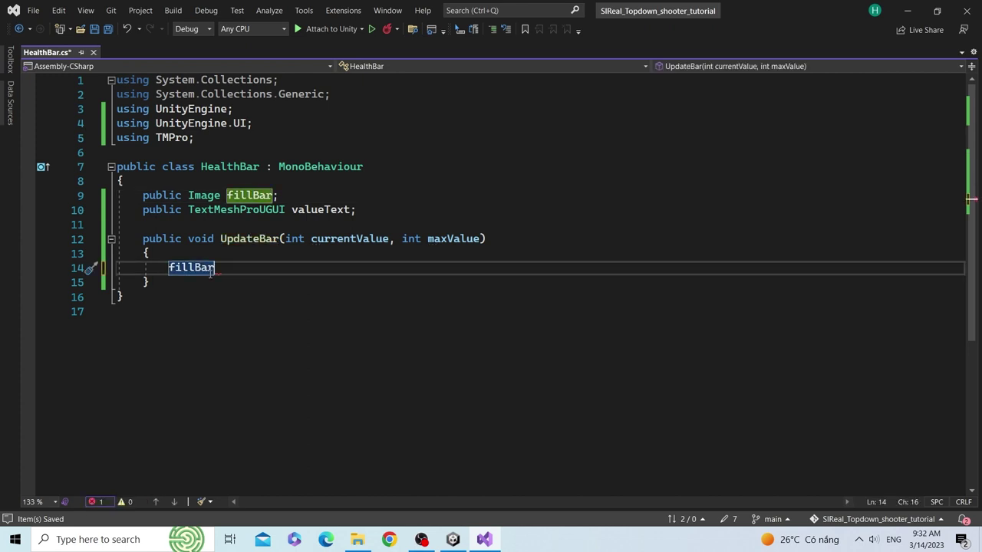
pyautogui.write('.fil')
pyautogui.press('Tab')
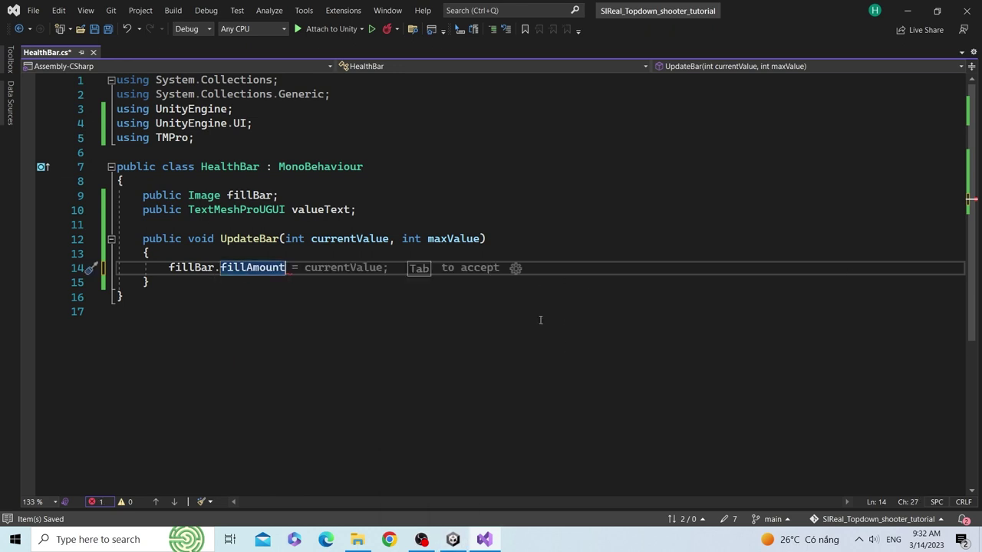
pyautogui.click(453, 539)
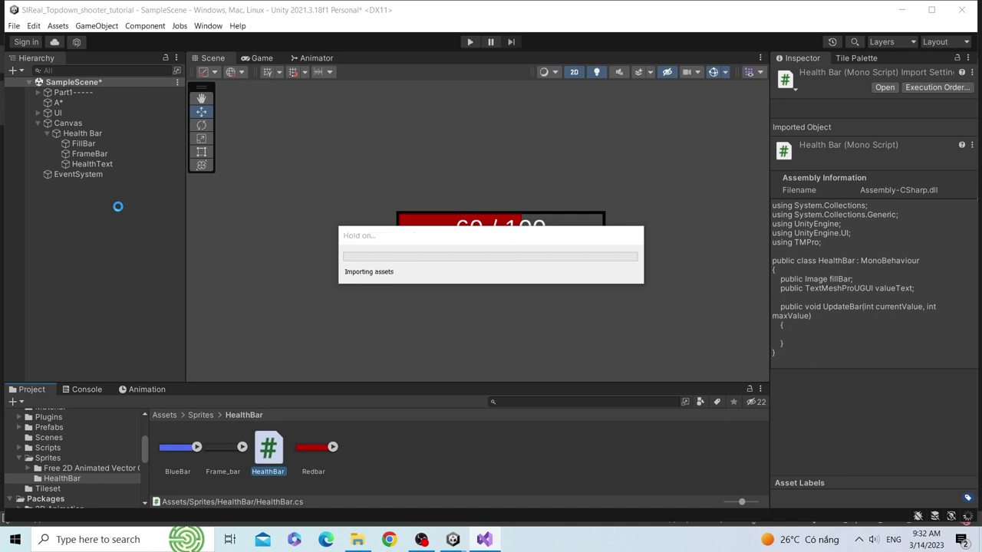
# Step: Drag FillBar's Image Fill Amount slider lower to preview, then undo it back to 0.6
pyautogui.click(92, 155)
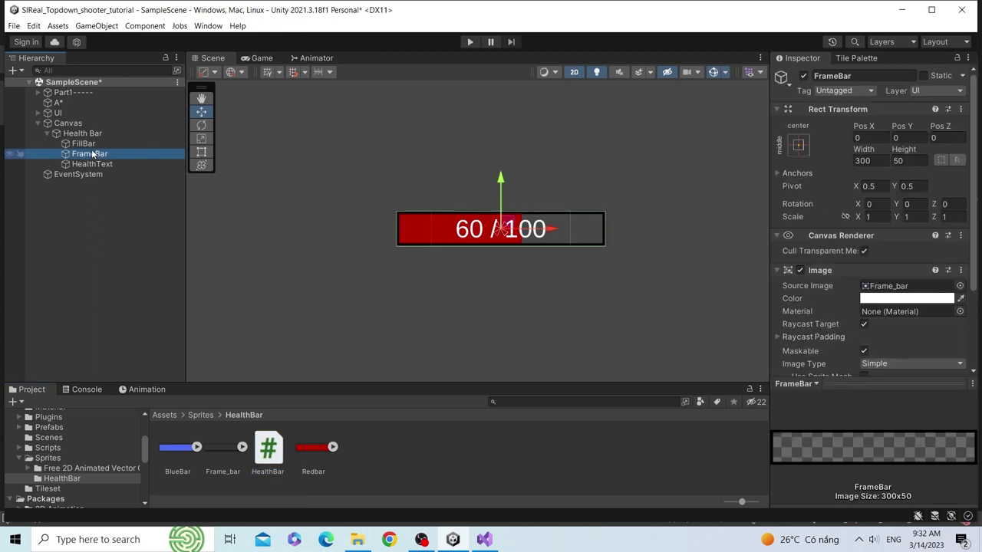
pyautogui.scroll(-3, 911, 307)
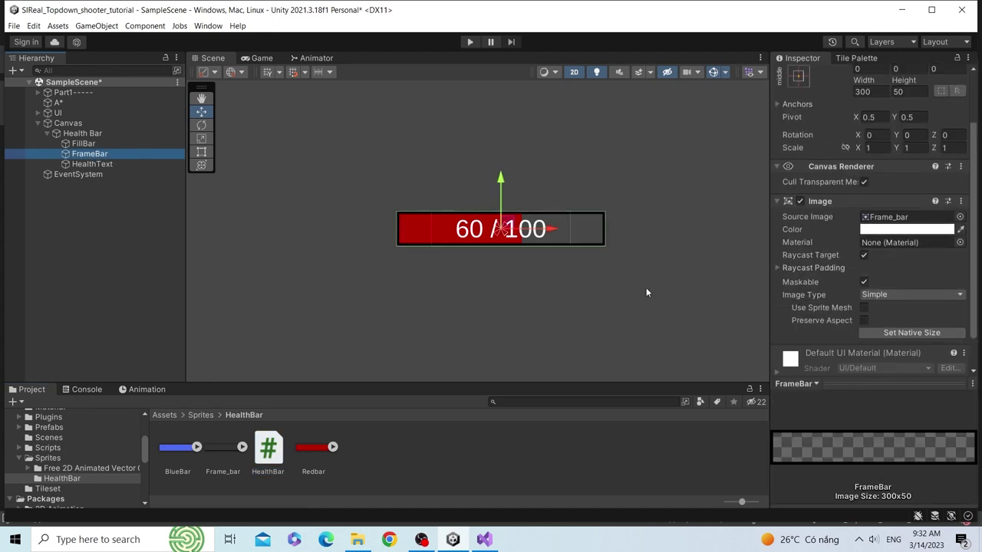
pyautogui.click(84, 143)
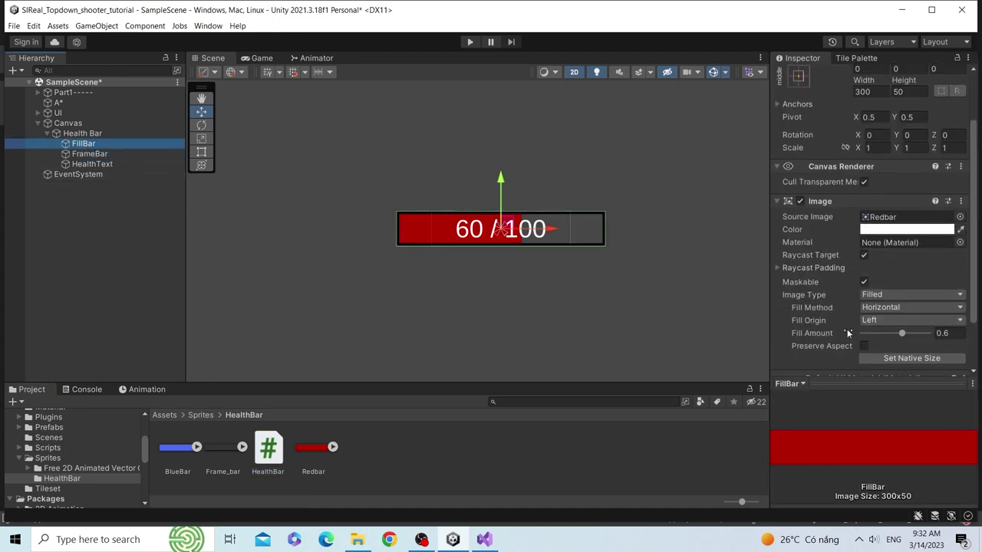
pyautogui.moveTo(905, 335); pyautogui.dragTo(882, 335)
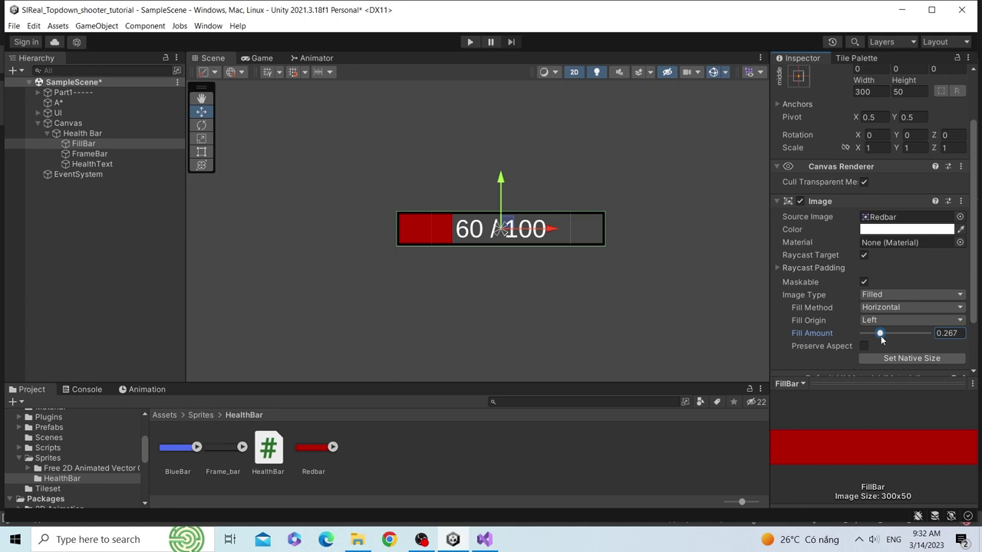
pyautogui.hotkey('ctrl', 'z')
pyautogui.hotkey('alt', 'Tab')
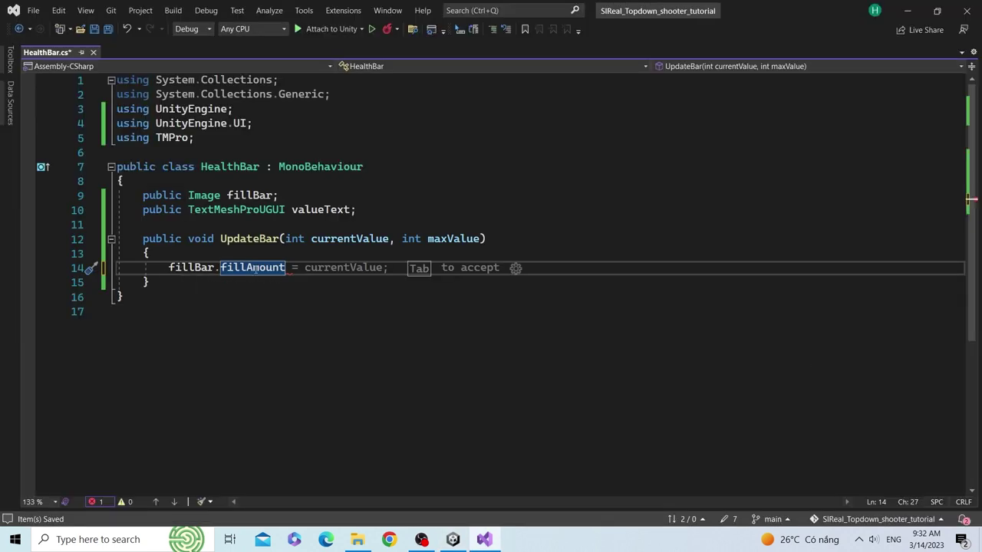
# Step: Complete line 14 as 'fillBar.fillAmount = (float)currentValue / (float)maxValue;'
pyautogui.write('= ')
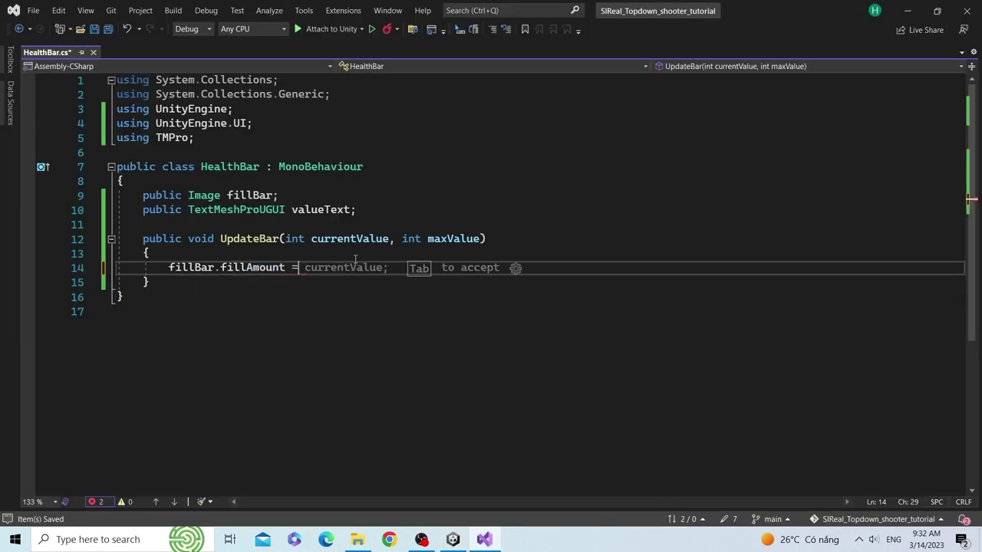
pyautogui.write('(float')
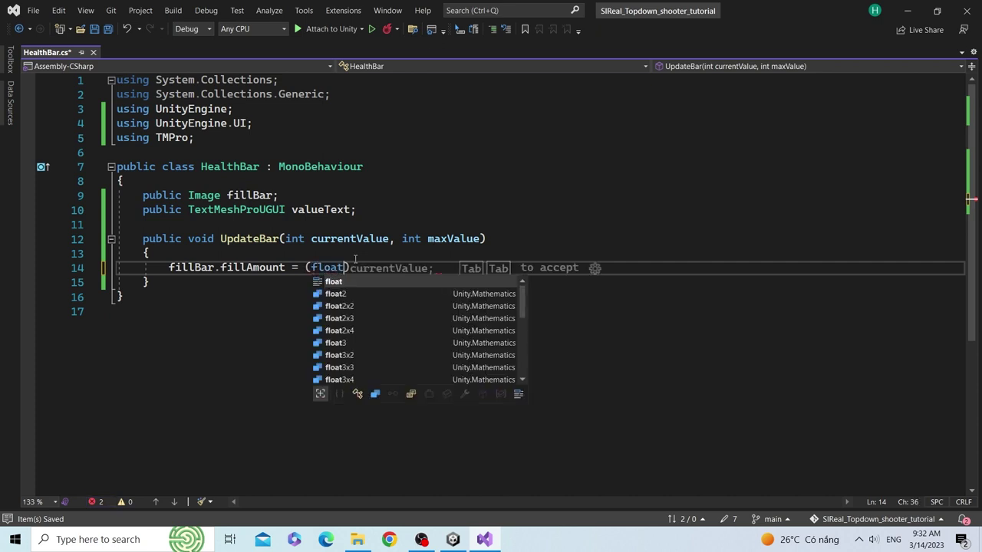
pyautogui.press('Escape')
pyautogui.write(')')
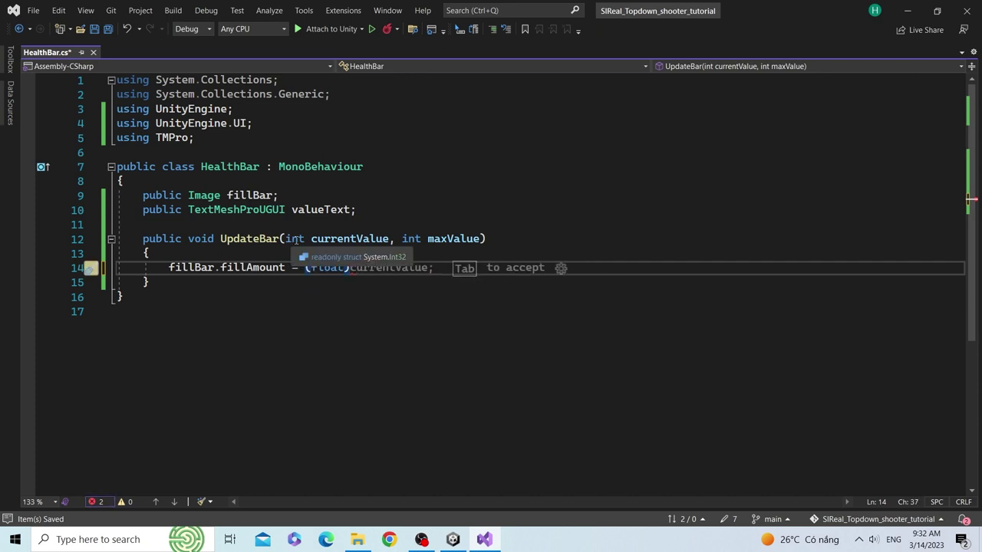
pyautogui.click(332, 238)
pyautogui.doubleClick(332, 238)
pyautogui.hotkey('ctrl', 'c')
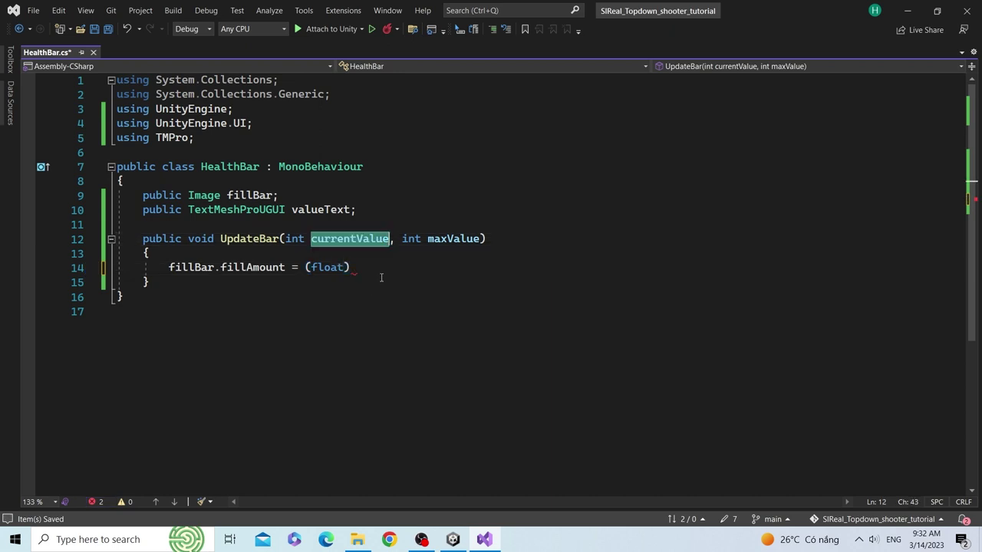
pyautogui.click(378, 269)
pyautogui.hotkey('ctrl', 'v')
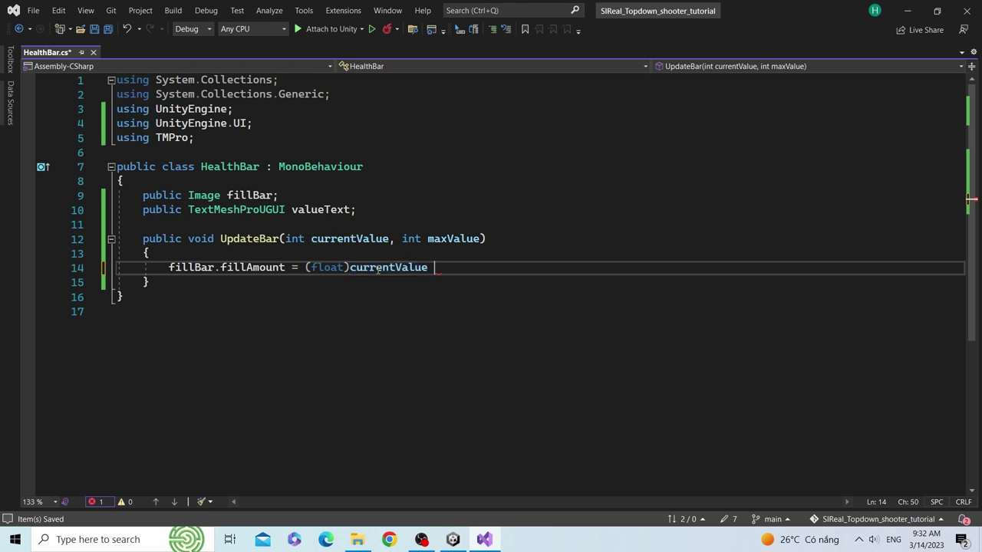
pyautogui.write('/ (')
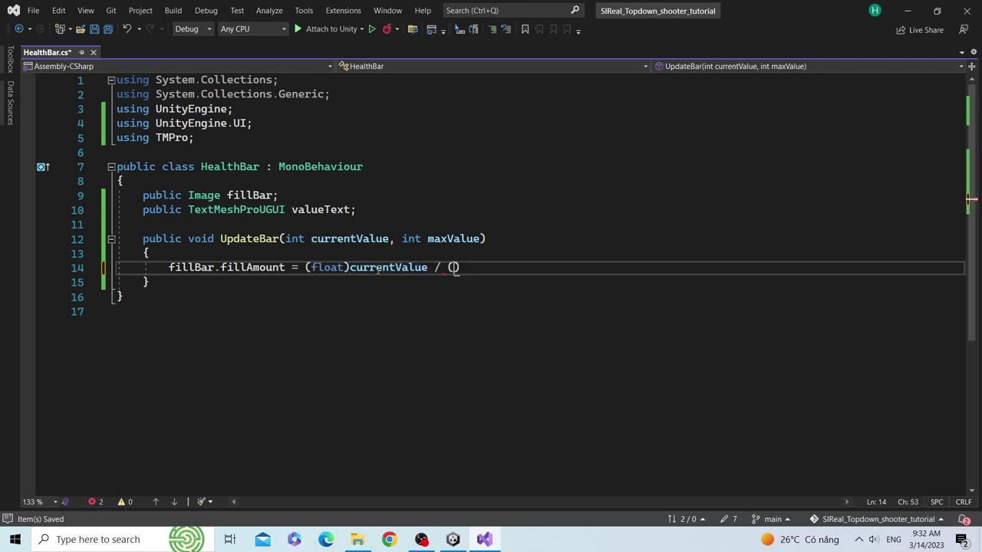
pyautogui.write('float)ma')
pyautogui.press('Tab')
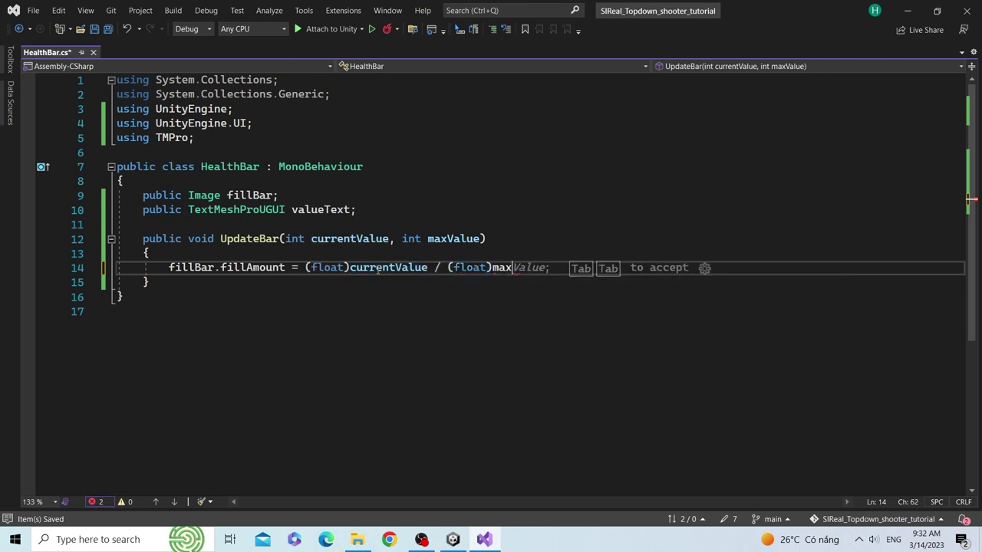
pyautogui.press('Tab')
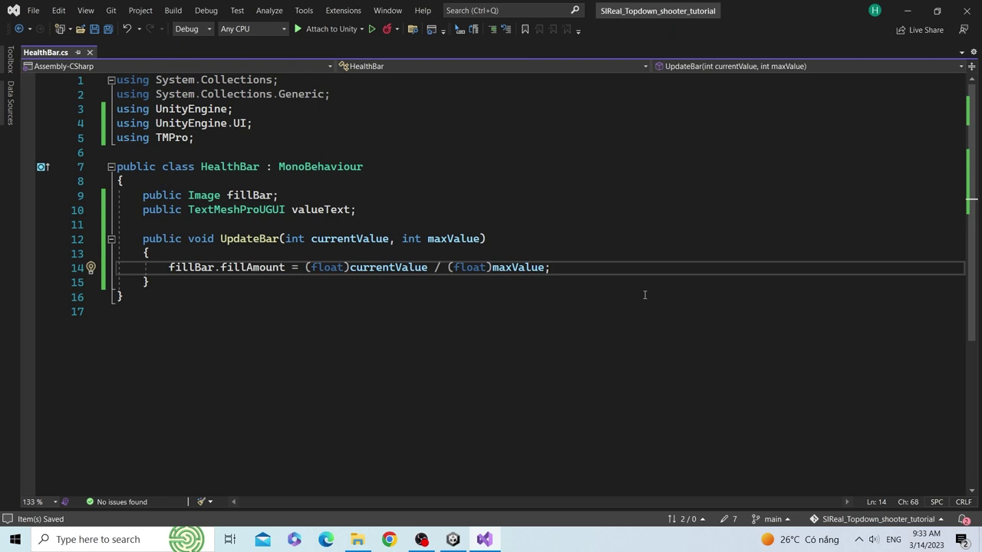
# Step: Start line 15 with 'valueText.text = currentValue.ToString()'
pyautogui.press('Return')
pyautogui.write('health')
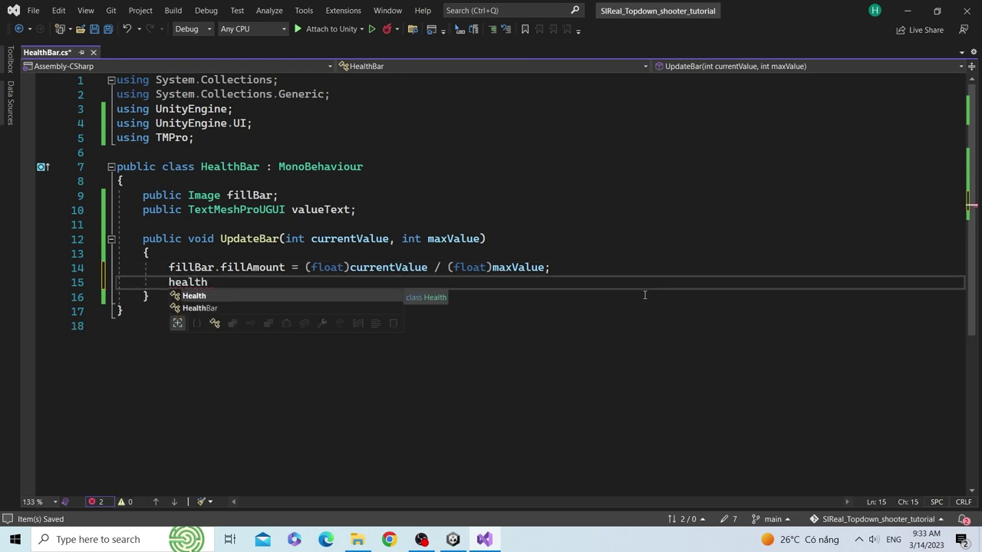
pyautogui.doubleClick(307, 208)
pyautogui.hotkey('ctrl', 'c')
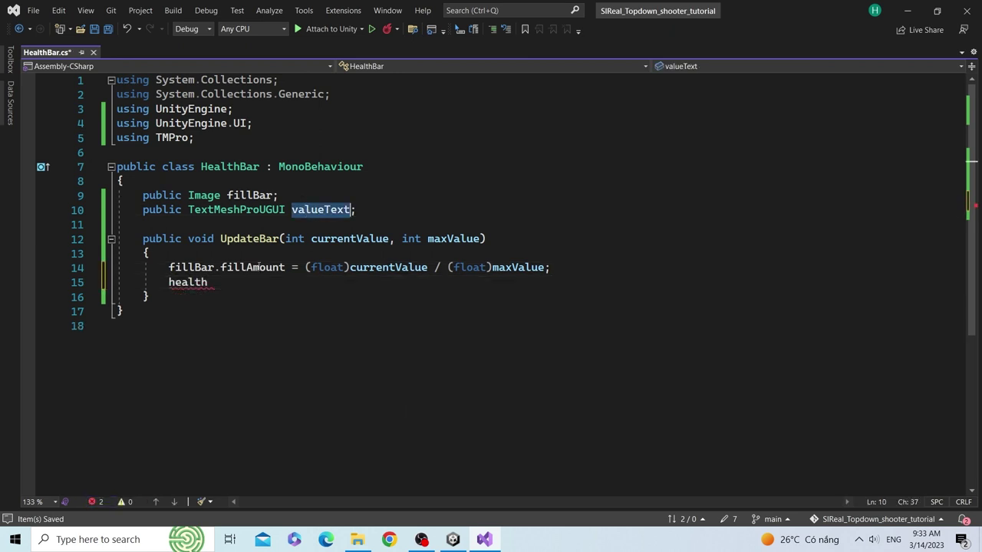
pyautogui.doubleClick(187, 282)
pyautogui.hotkey('ctrl', 'v')
pyautogui.write('.')
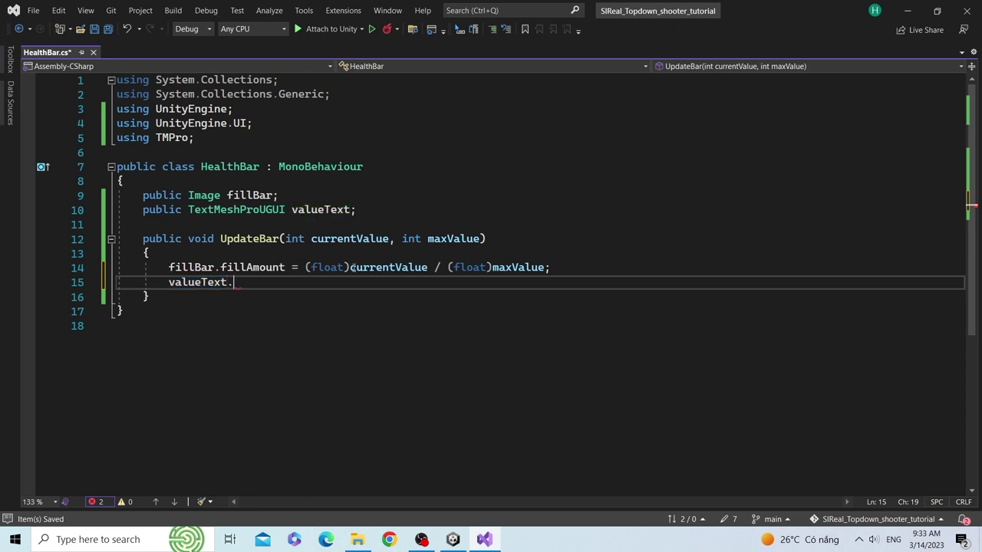
pyautogui.write('te')
pyautogui.press('Tab')
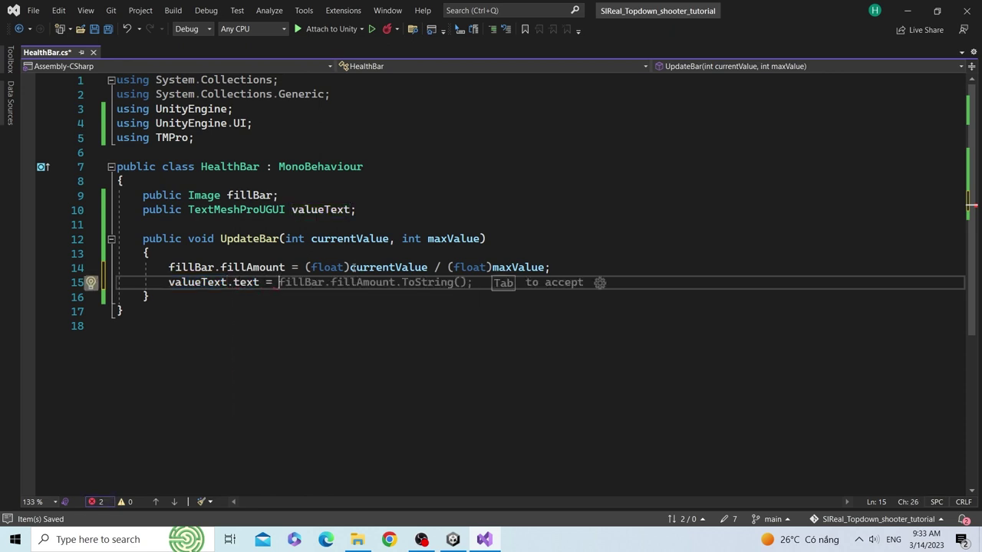
pyautogui.write('cu')
pyautogui.press('Tab')
pyautogui.write('.t')
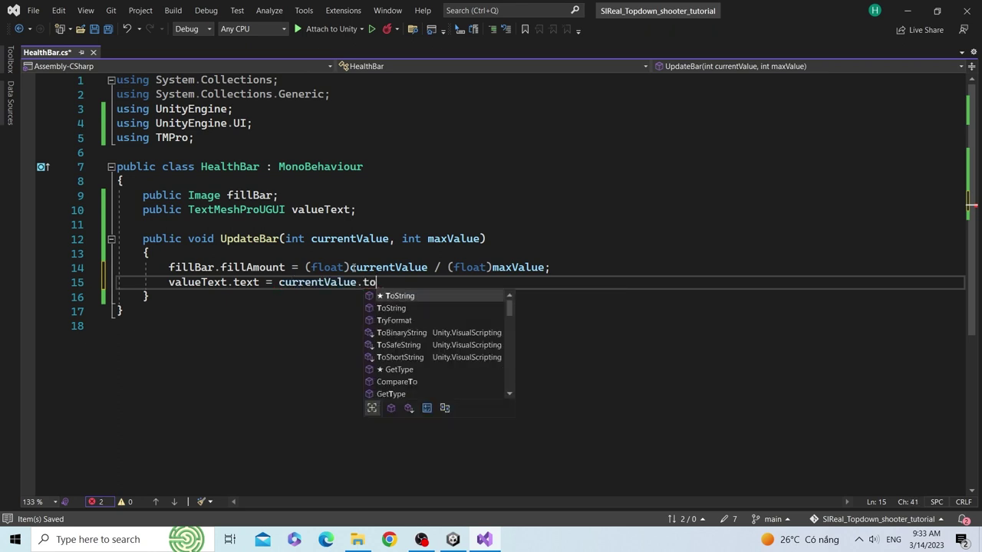
pyautogui.write('o')
pyautogui.press('Tab')
pyautogui.write('()')
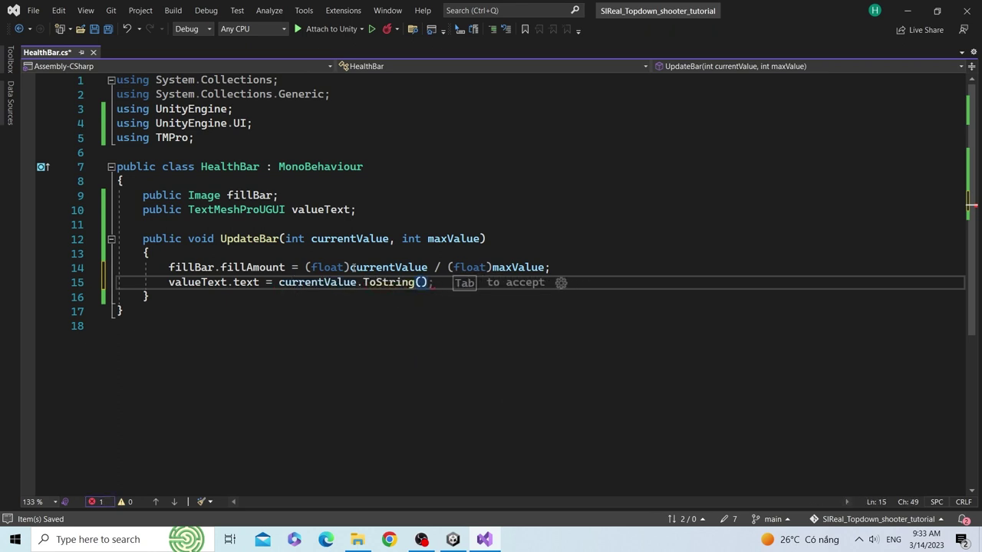
# Step: Finish line 15 by appending the " / " separator and maxValue.ToString()
pyautogui.click(252, 286)
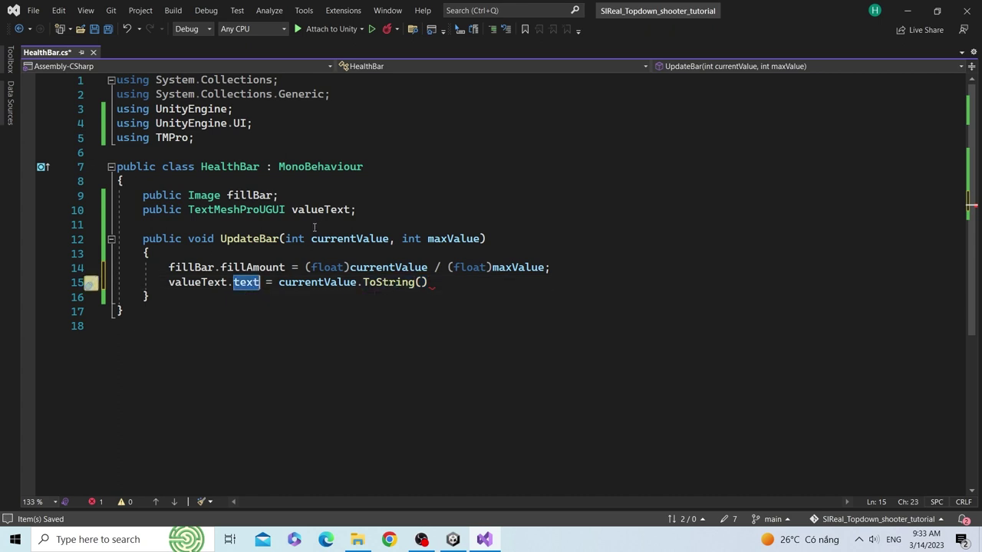
pyautogui.click(364, 240)
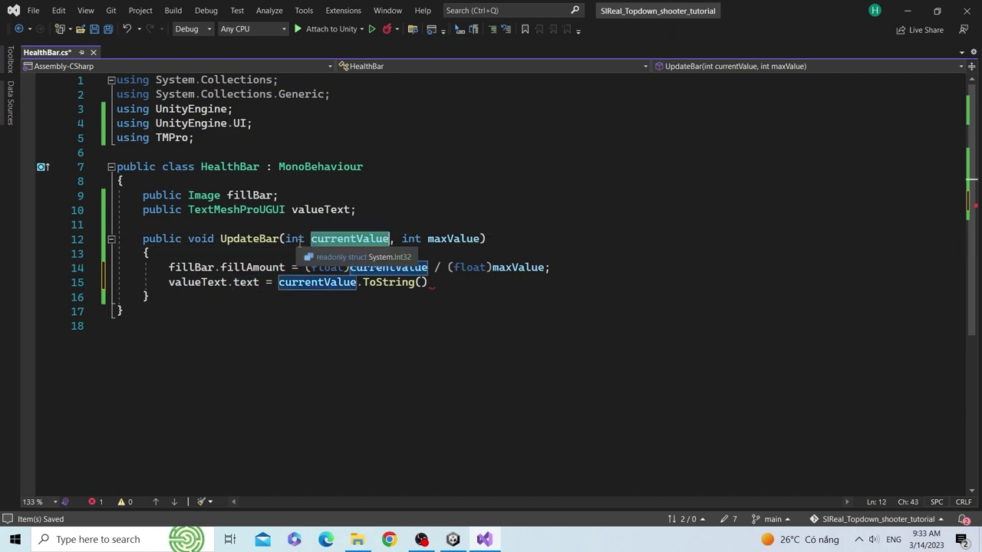
pyautogui.click(293, 240)
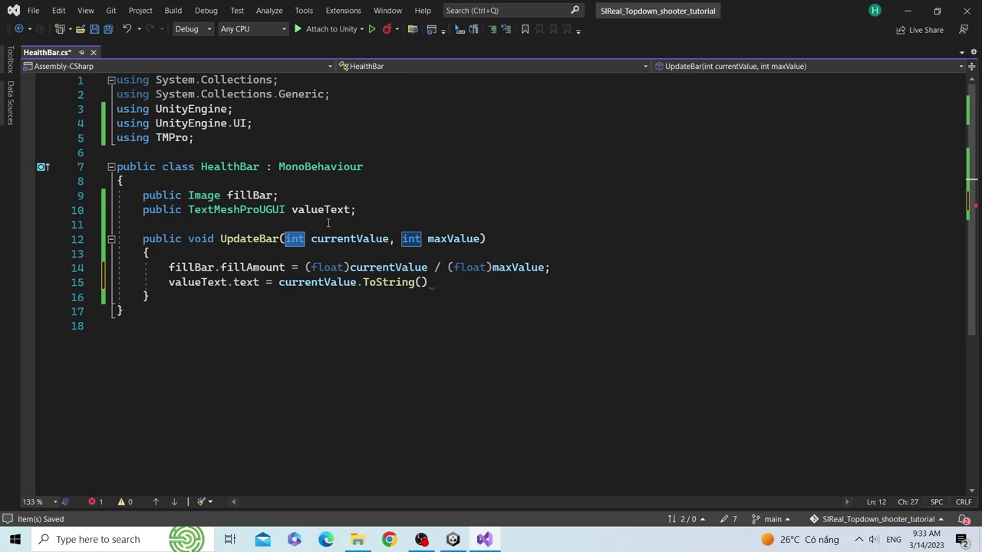
pyautogui.click(439, 282)
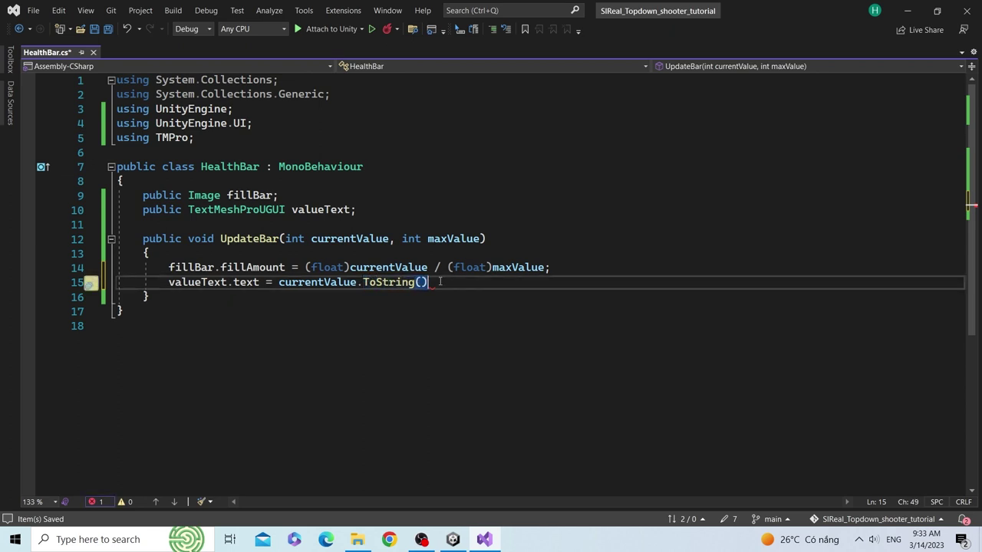
pyautogui.write(' + " " +')
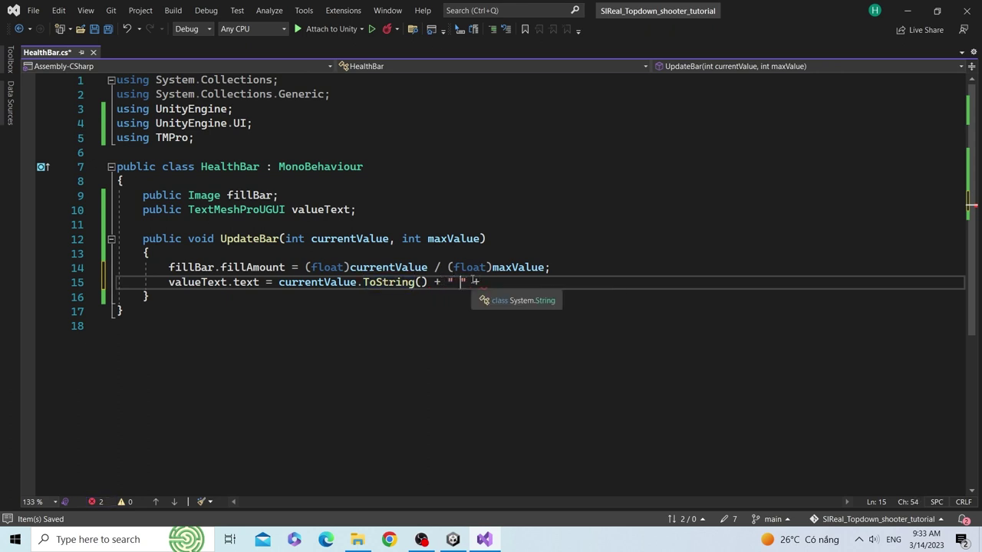
pyautogui.write('/')
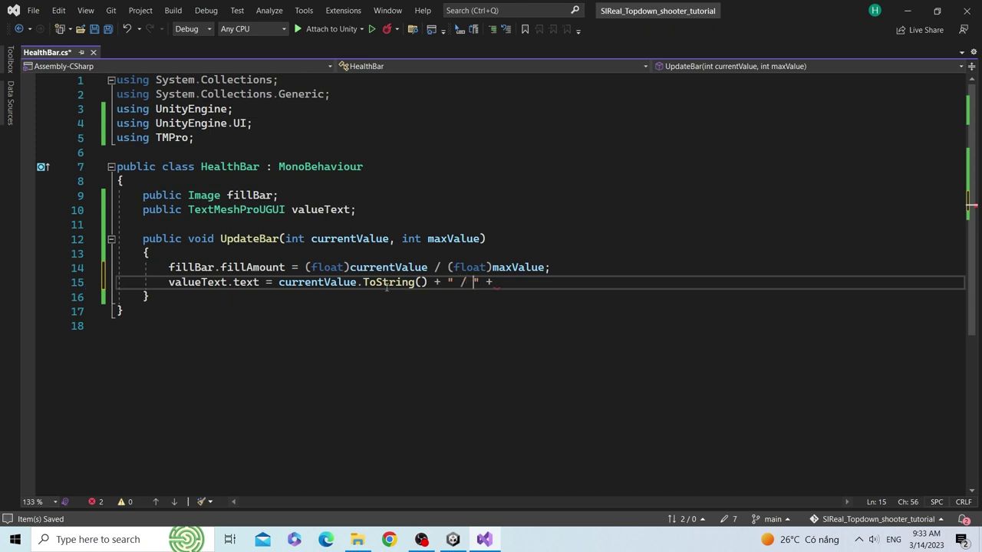
pyautogui.click(281, 282)
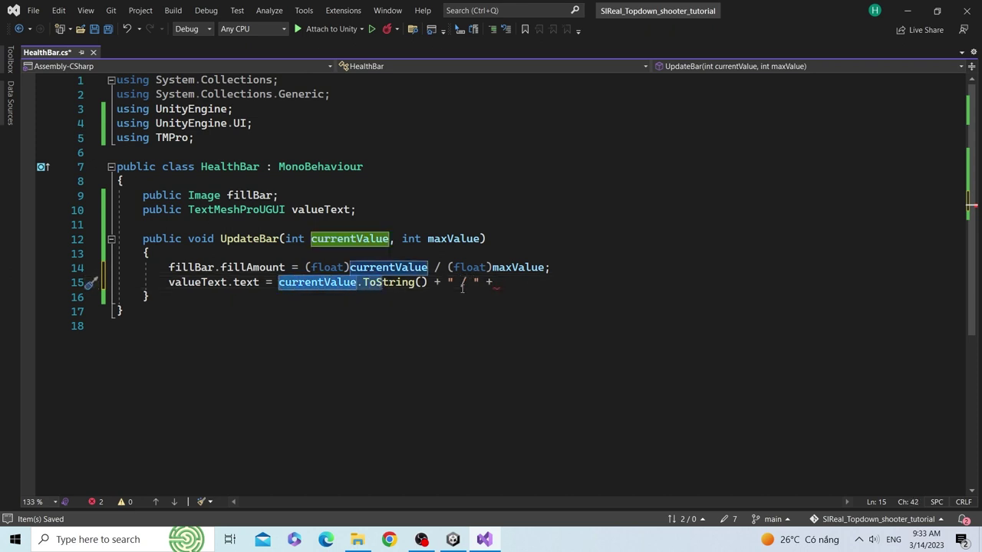
pyautogui.click(504, 285)
pyautogui.write('ax')
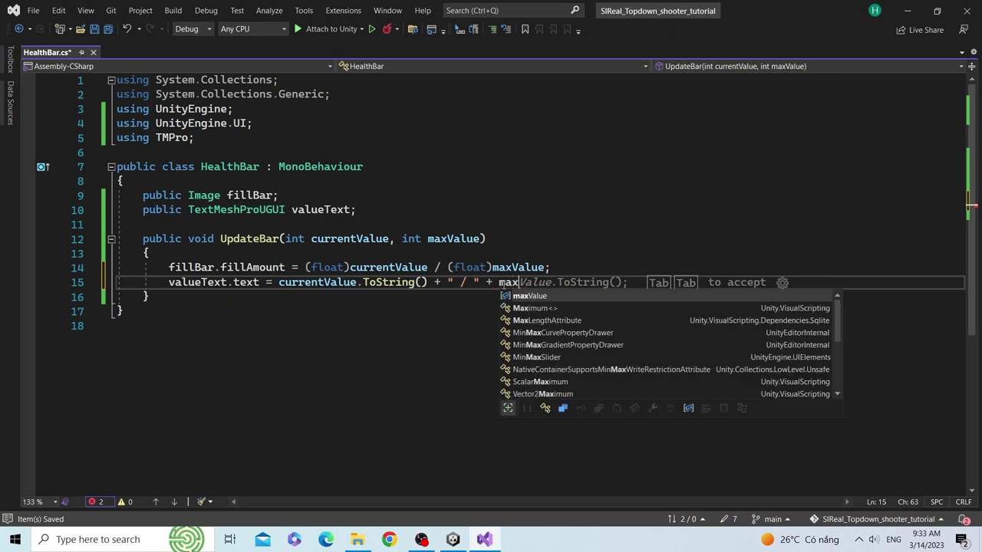
pyautogui.write('Value.ToString')
pyautogui.press('Tab')
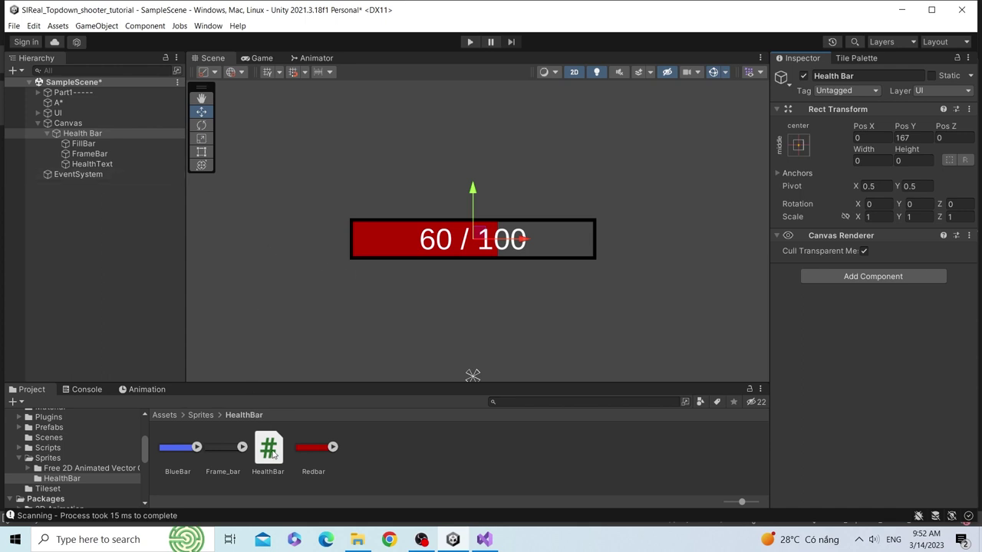
# Step: Add the HealthBar script to Health Bar, assigning FillBar to Fill Bar and HealthText to Value Text
pyautogui.moveTo(274, 454)
pyautogui.mouseDown()
pyautogui.moveTo(733, 331)
pyautogui.moveTo(801, 300)
pyautogui.mouseUp()
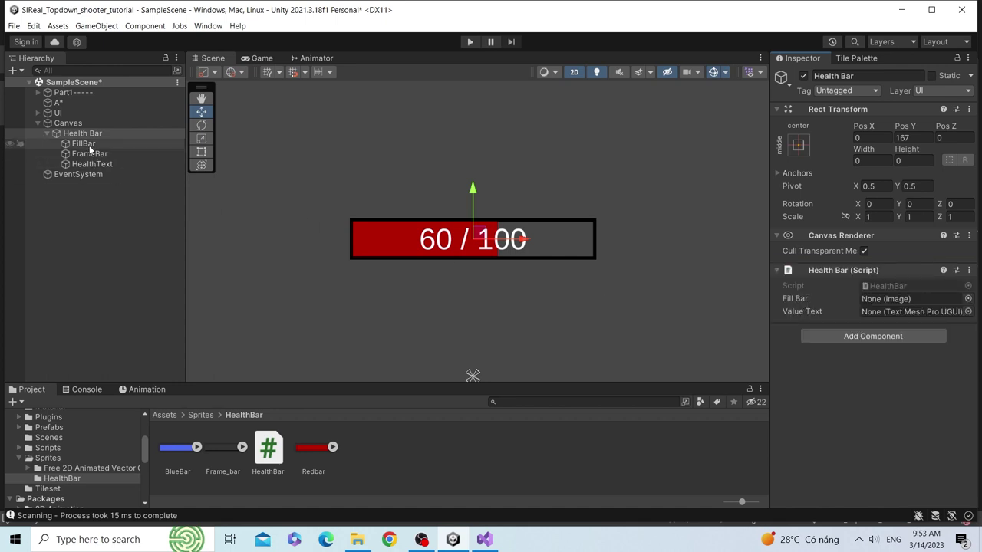
pyautogui.moveTo(83, 143)
pyautogui.mouseDown()
pyautogui.moveTo(853, 285)
pyautogui.moveTo(870, 299)
pyautogui.mouseUp()
pyautogui.moveTo(98, 164); pyautogui.dragTo(876, 314)
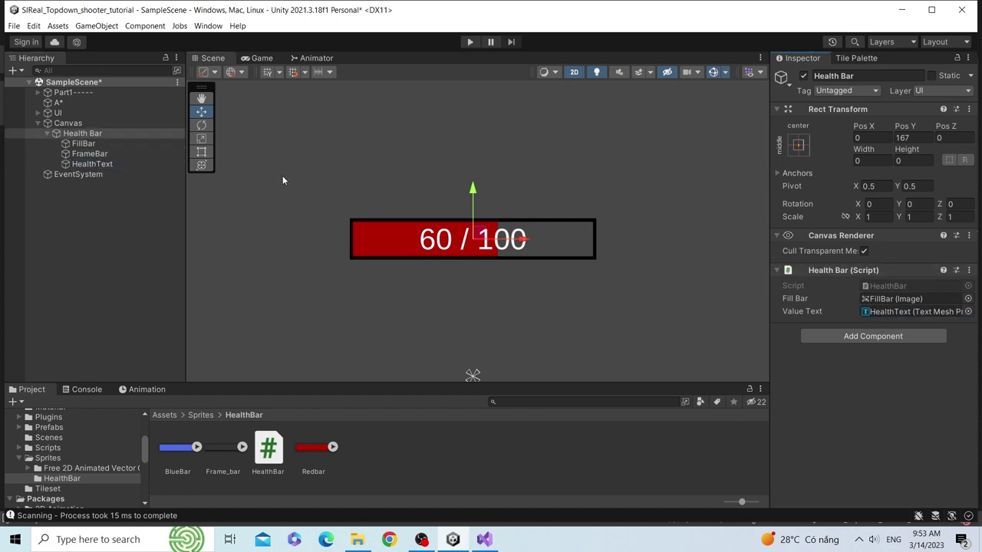
# Step: Add a new Image child named 'Background' under Health Bar
pyautogui.rightClick(95, 135)
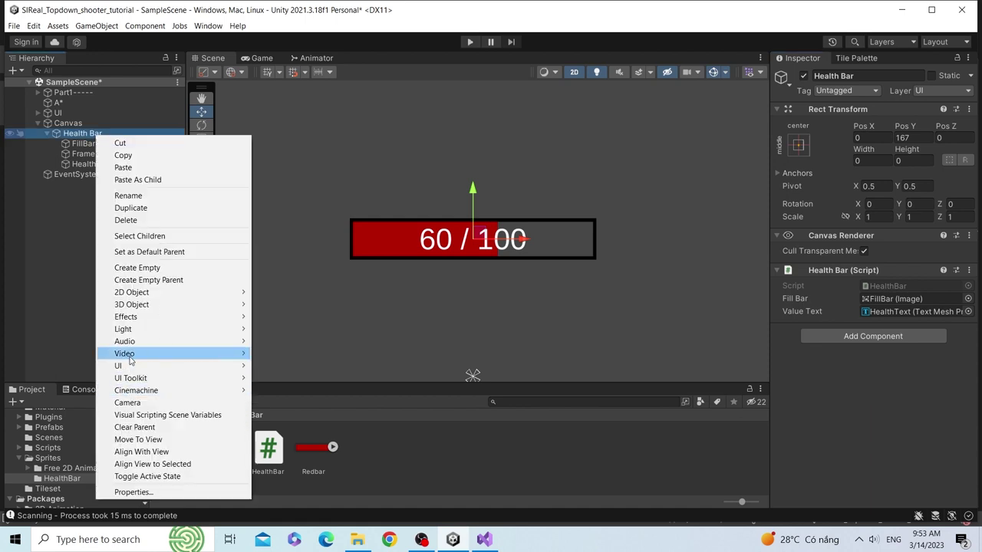
pyautogui.moveTo(132, 368)
pyautogui.click(301, 368)
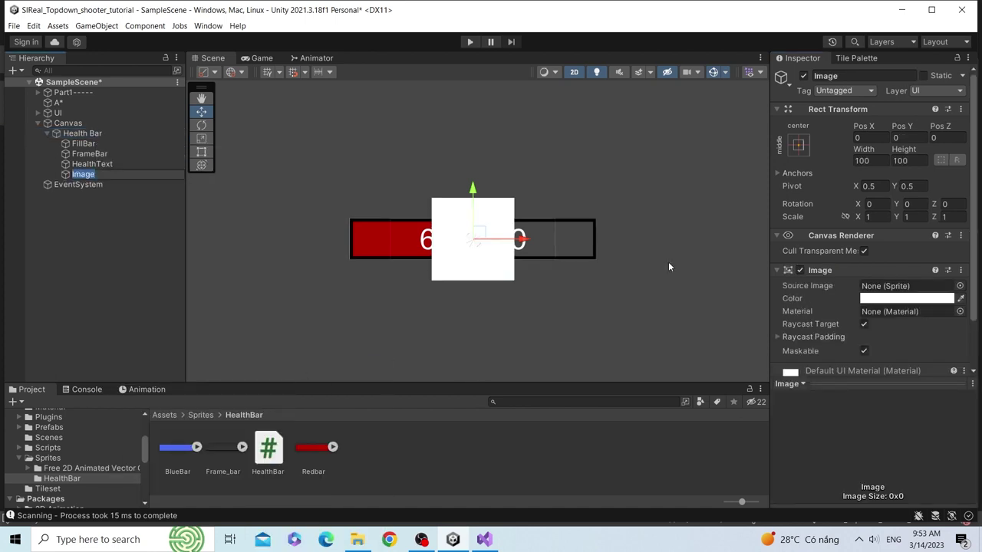
pyautogui.write('Ba')
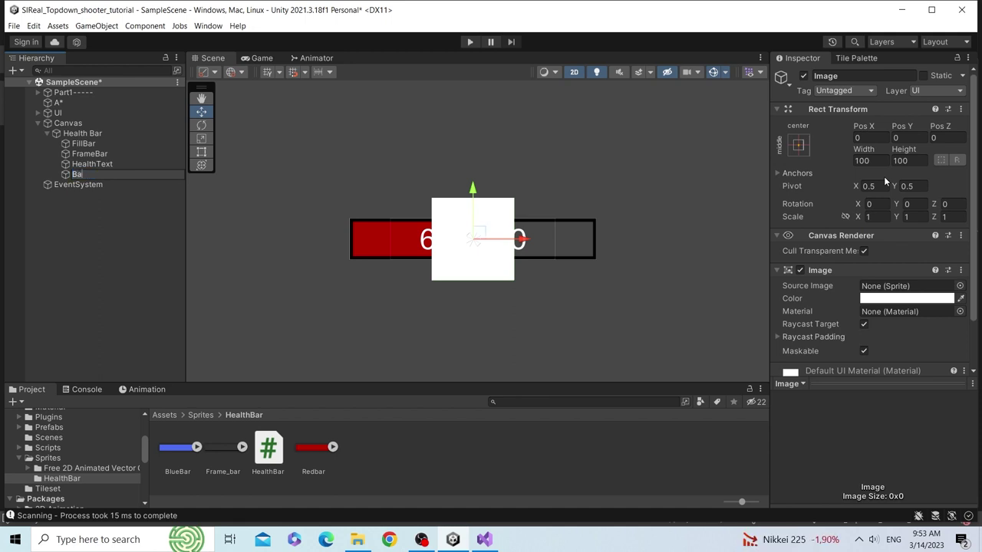
pyautogui.write('ckground')
pyautogui.press('Return')
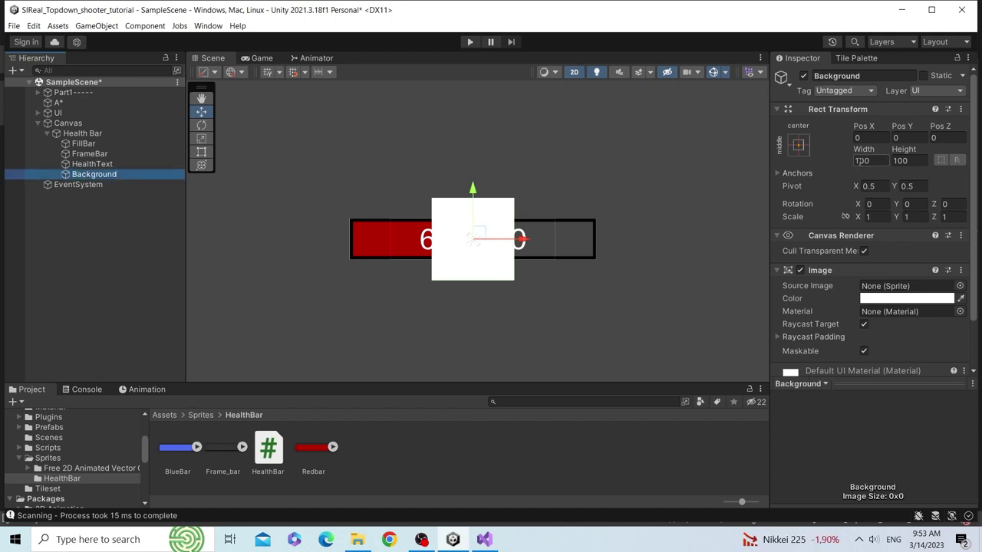
# Step: Make Background 300×50 and colour it 827272
pyautogui.click(860, 160)
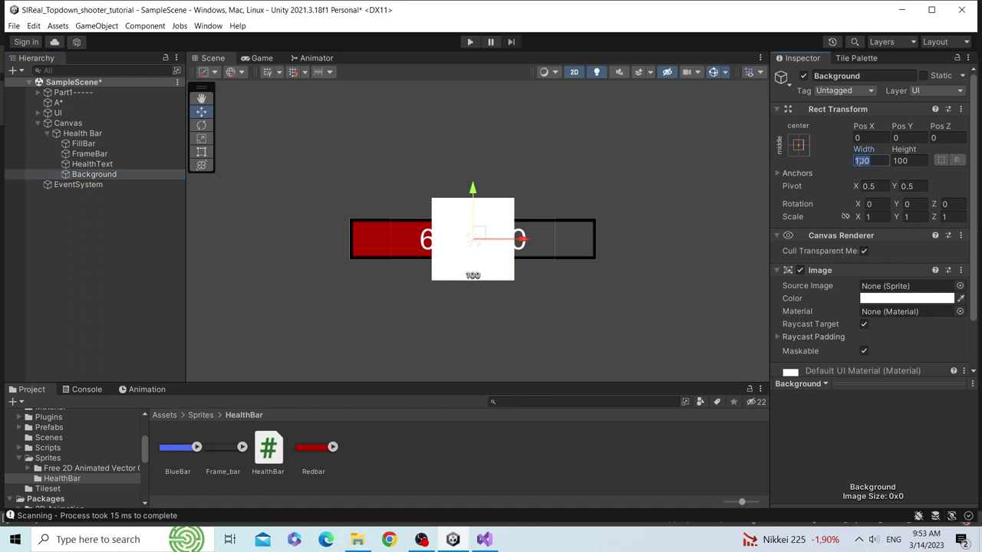
pyautogui.write('300')
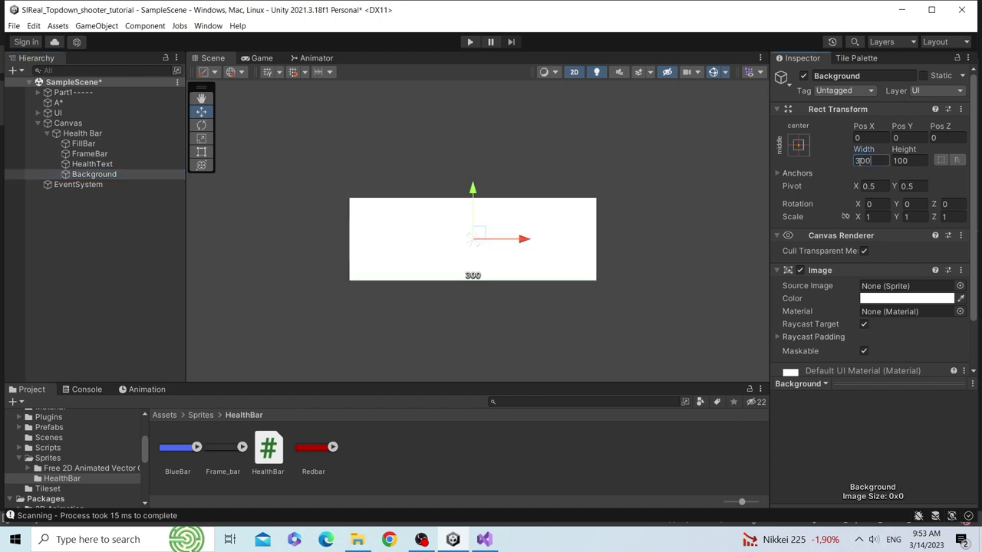
pyautogui.click(909, 161)
pyautogui.write('50')
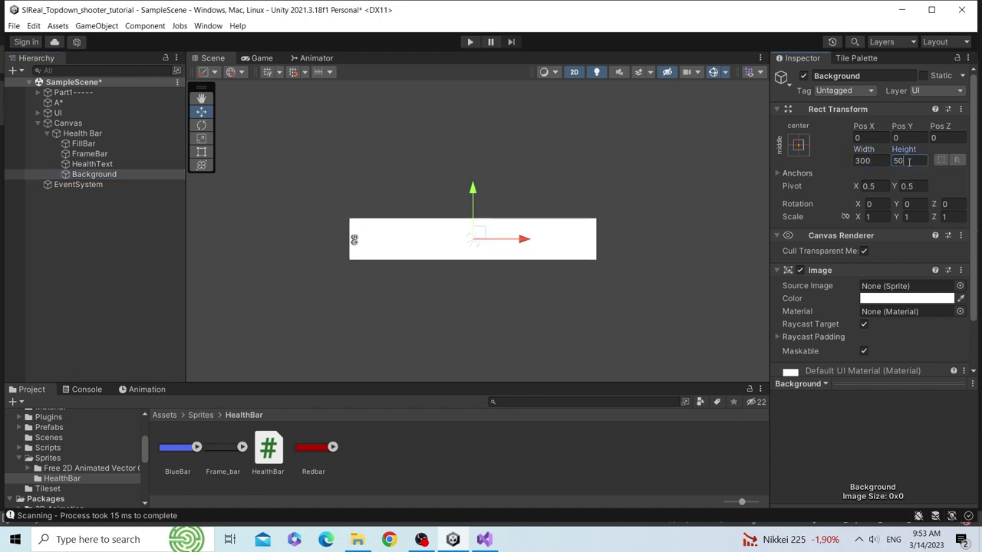
pyautogui.click(878, 305)
pyautogui.moveTo(880, 340)
pyautogui.mouseDown()
pyautogui.moveTo(857, 323)
pyautogui.moveTo(880, 321)
pyautogui.mouseUp()
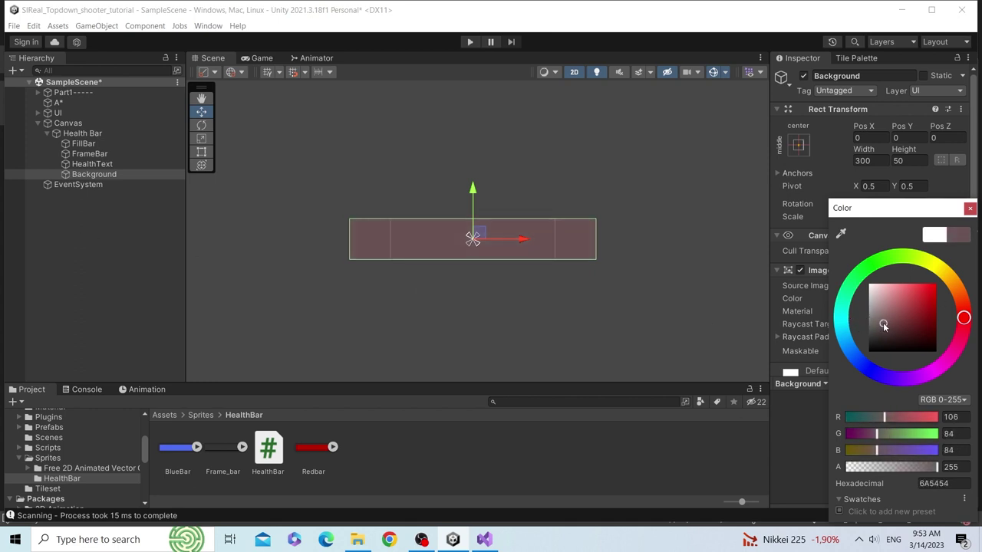
pyautogui.click(15, 209)
# Step: Move Background to the first child of Health Bar so it sits behind the fill
pyautogui.click(100, 175)
pyautogui.moveTo(100, 175); pyautogui.dragTo(95, 141)
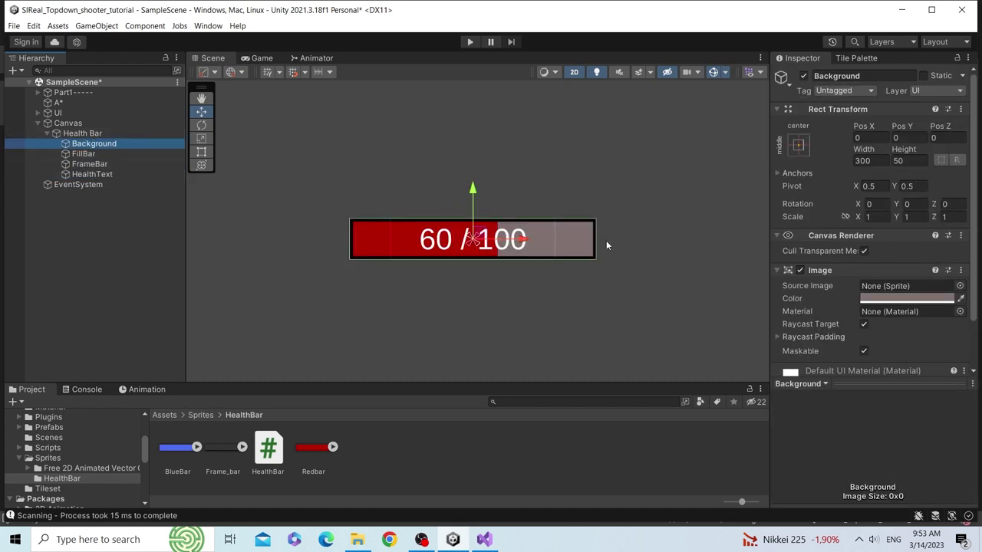
pyautogui.scroll(2, 533, 251)
pyautogui.scroll(1, 565, 254)
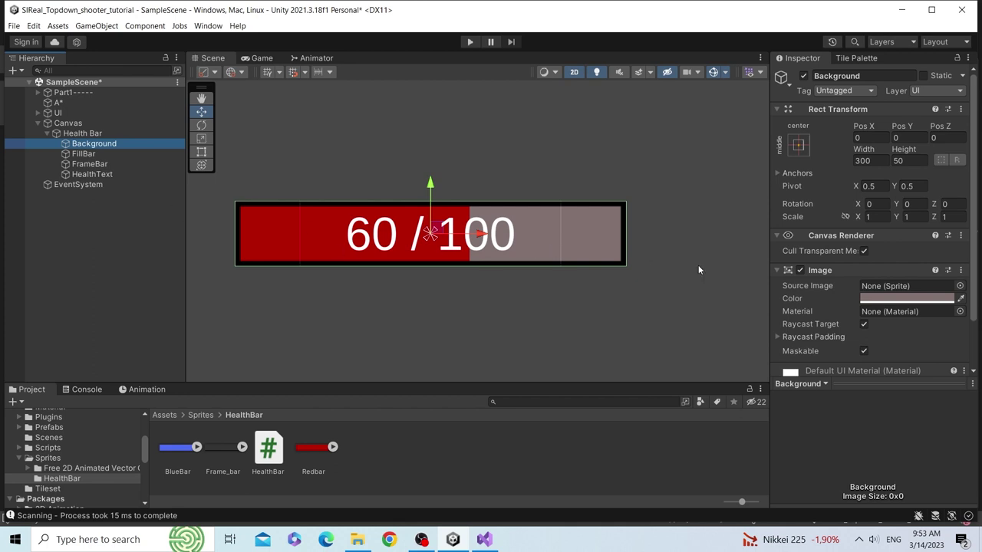
pyautogui.click(83, 154)
# Step: Zoom out and pan the Scene view, then preview the 60 / 100 health bar in the Game view
pyautogui.scroll(-1, 556, 247)
pyautogui.scroll(-1, 556, 247)
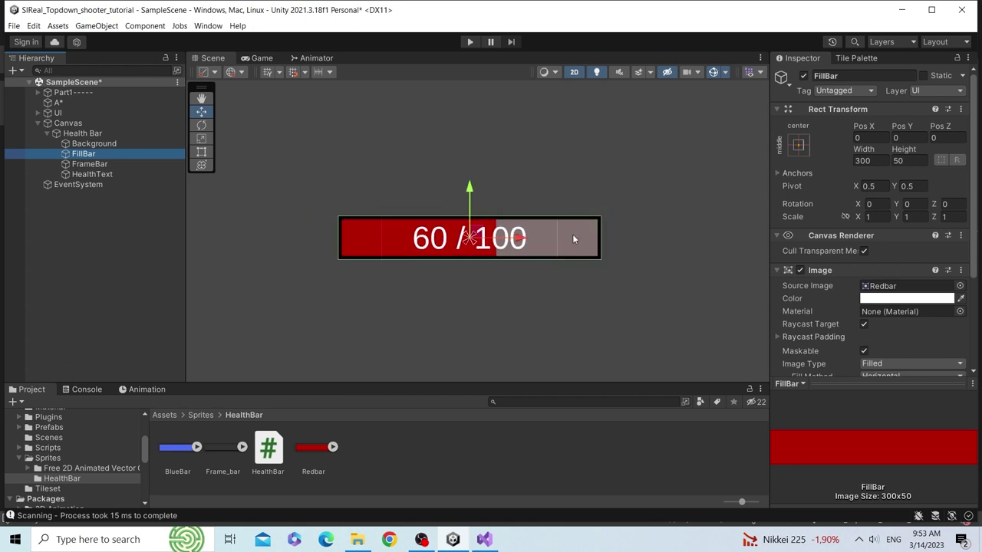
pyautogui.scroll(-3, 606, 243)
pyautogui.scroll(-2, 629, 243)
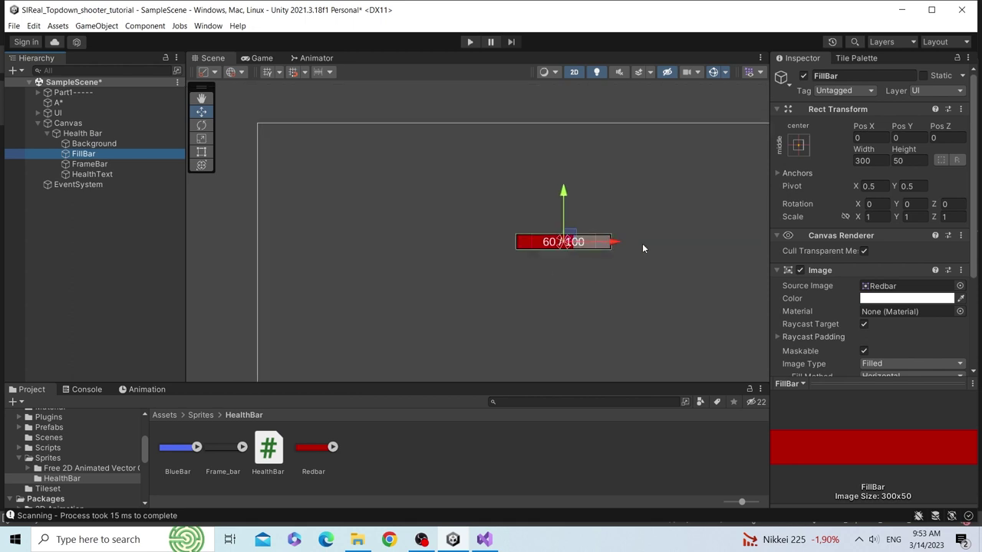
pyautogui.moveTo(697, 256); pyautogui.dragTo(572, 194, button='middle')
pyautogui.scroll(-2, 572, 194)
pyautogui.scroll(-1, 563, 192)
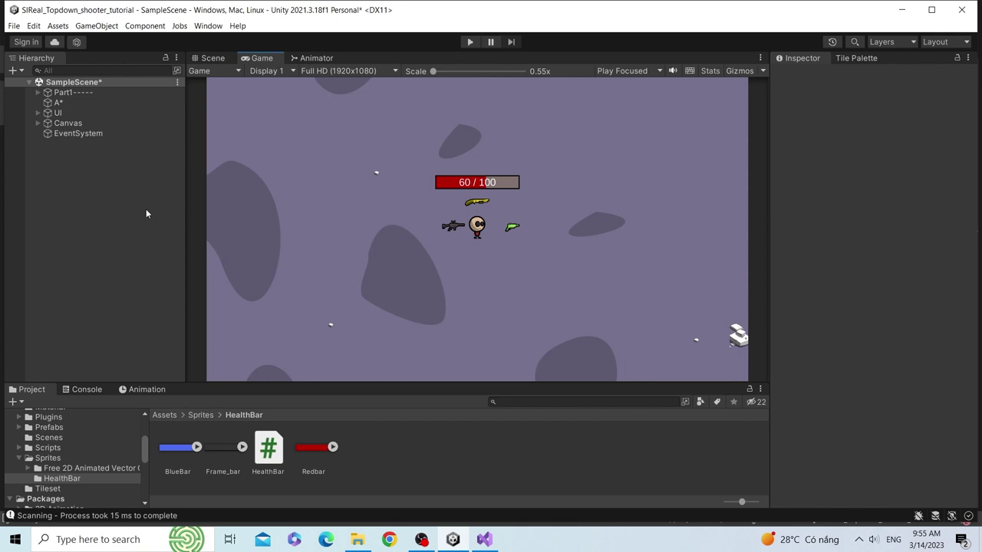
pyautogui.click(209, 61)
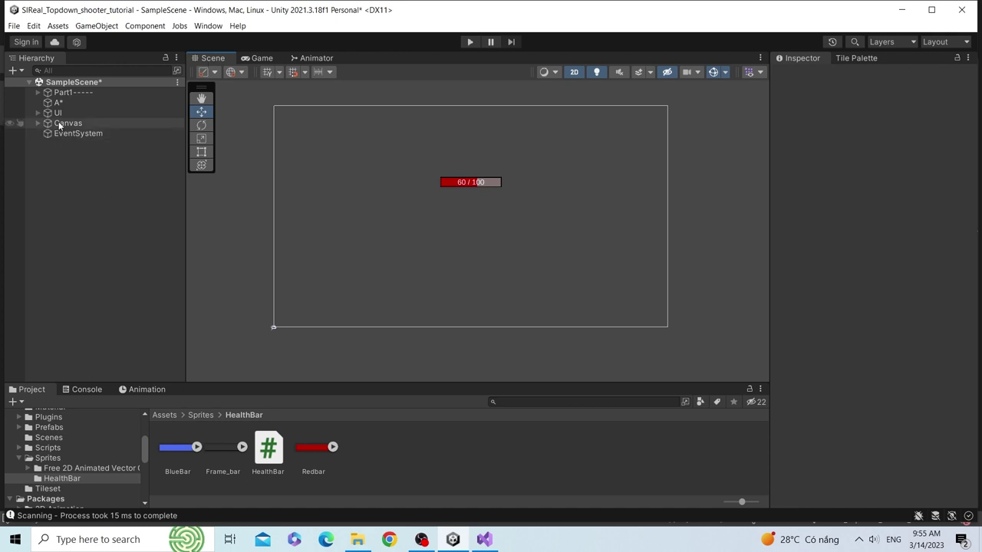
pyautogui.click(270, 61)
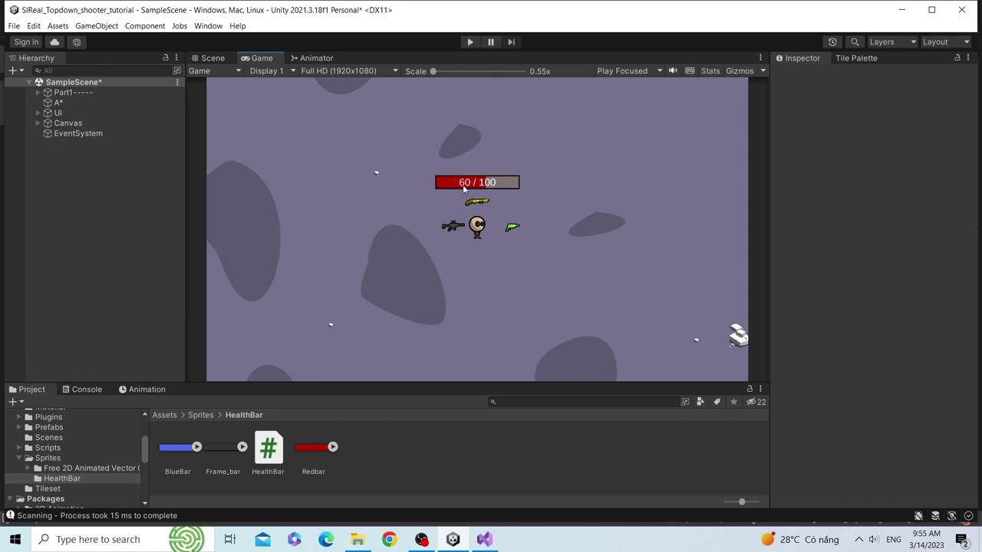
# Step: Select Health Bar under Canvas and set its Scale X and Y to 2
pyautogui.click(209, 59)
pyautogui.click(77, 112)
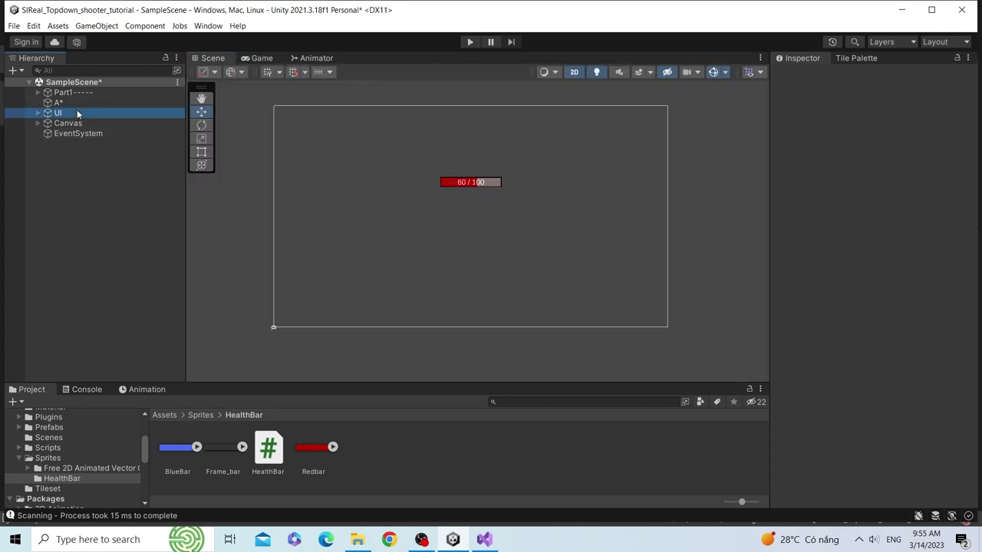
pyautogui.click(38, 123)
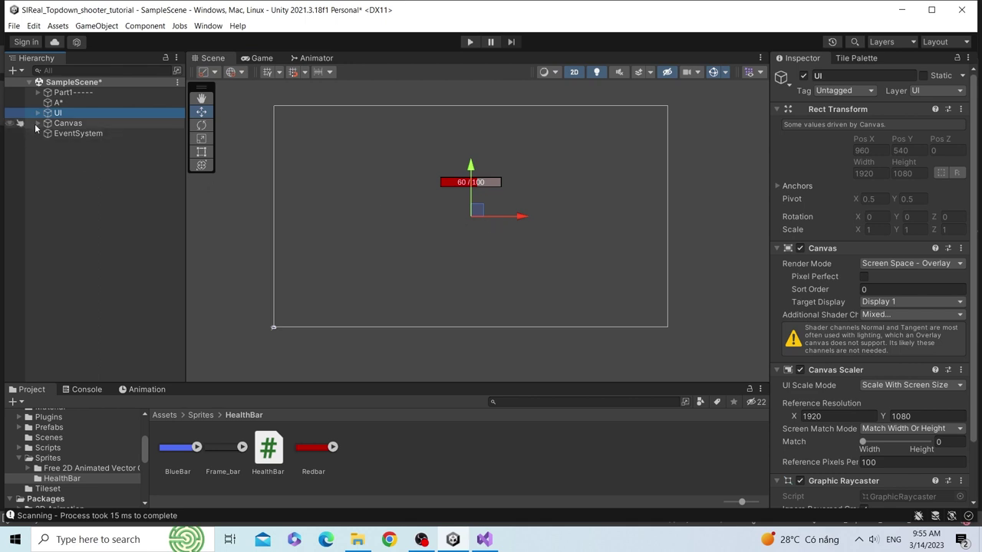
pyautogui.click(43, 134)
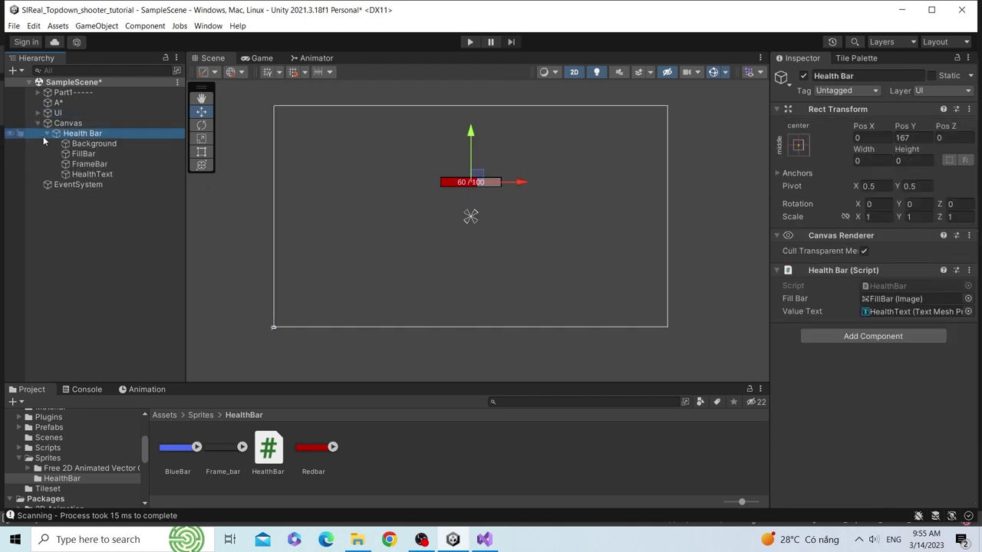
pyautogui.scroll(1, 471, 173)
pyautogui.scroll(1, 470, 173)
pyautogui.scroll(1, 506, 165)
pyautogui.scroll(-1, 539, 159)
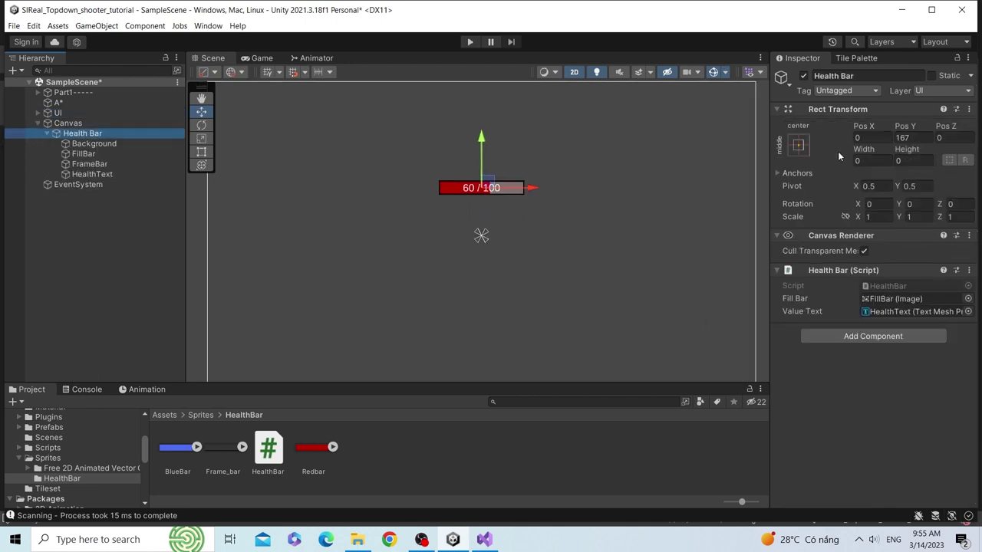
pyautogui.click(874, 216)
pyautogui.write('2')
pyautogui.click(910, 217)
pyautogui.write('2')
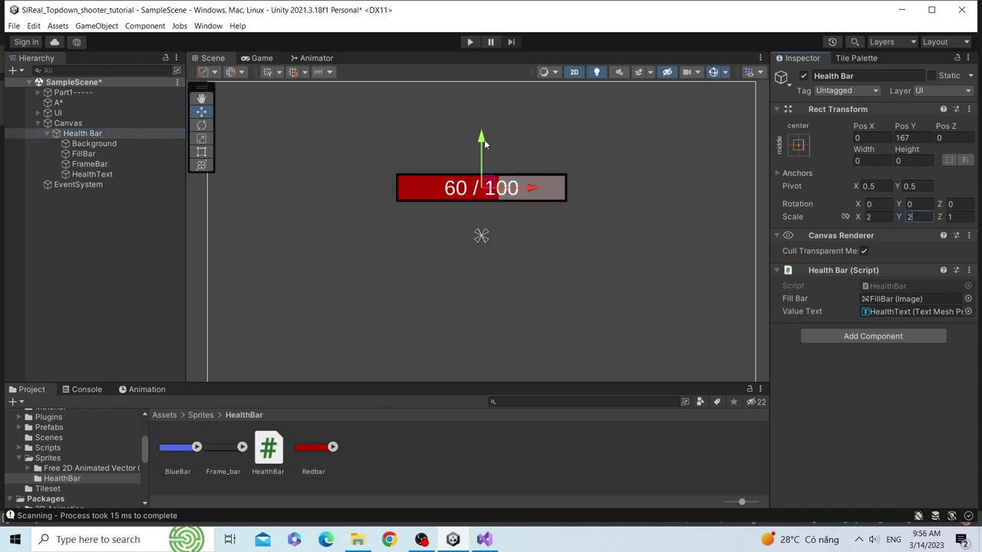
# Step: Anchor Health Bar to the top centre with Pos Y -100
pyautogui.moveTo(484, 140); pyautogui.dragTo(286, 54)
pyautogui.click(256, 58)
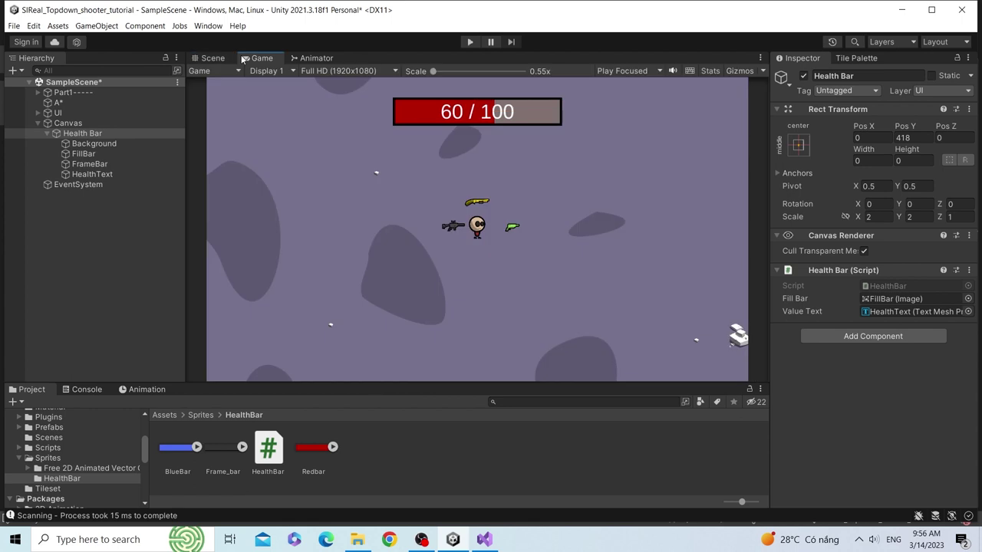
pyautogui.click(218, 58)
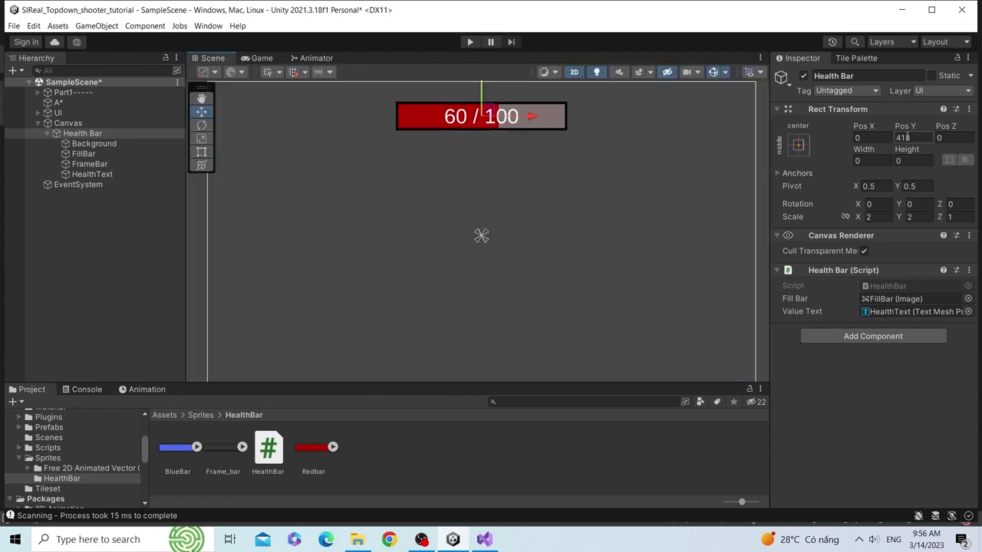
pyautogui.click(798, 146)
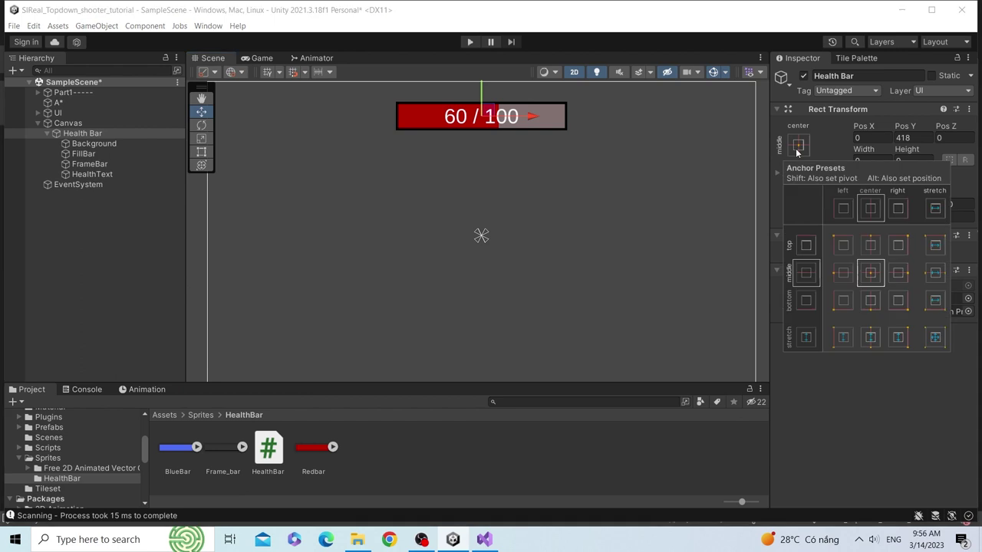
pyautogui.keyDown('shift'); pyautogui.click(871, 247); pyautogui.keyUp('shift')
pyautogui.click(913, 138)
pyautogui.write('-60')
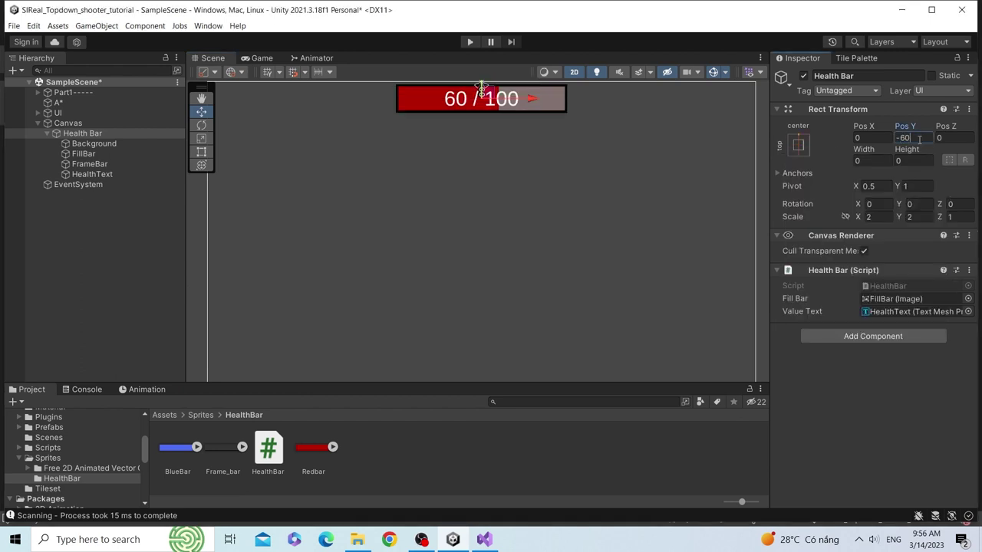
pyautogui.press('BackSpace')
pyautogui.press('BackSpace')
pyautogui.write('100')
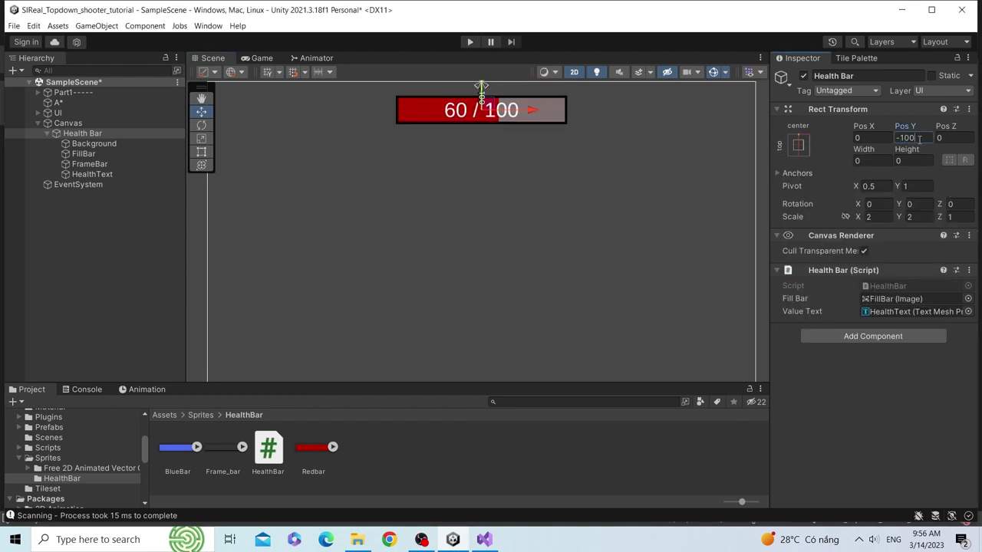
pyautogui.click(115, 280)
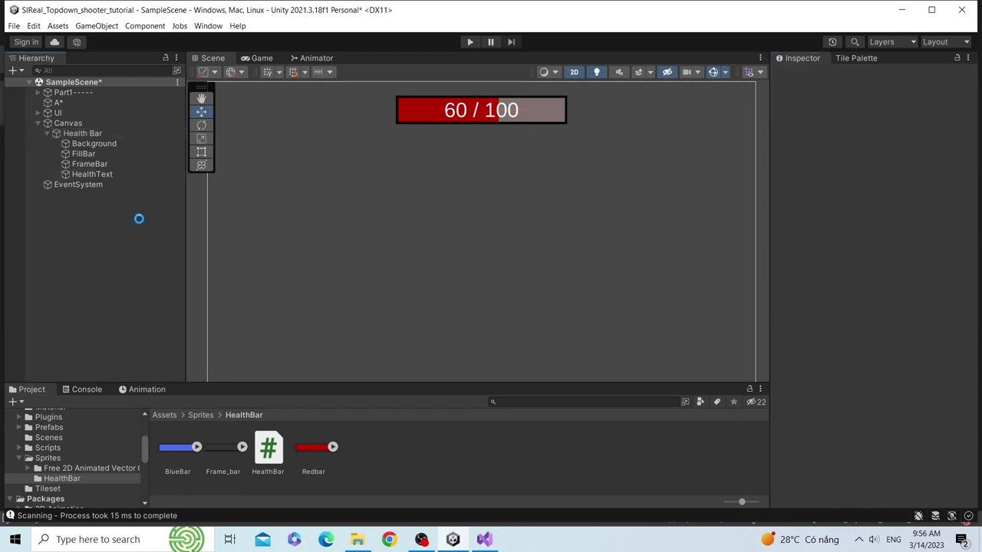
# Step: Save the scene with Ctrl+S and view the Game view
pyautogui.hotkey('ctrl', 's')
pyautogui.rightClick(418, 460)
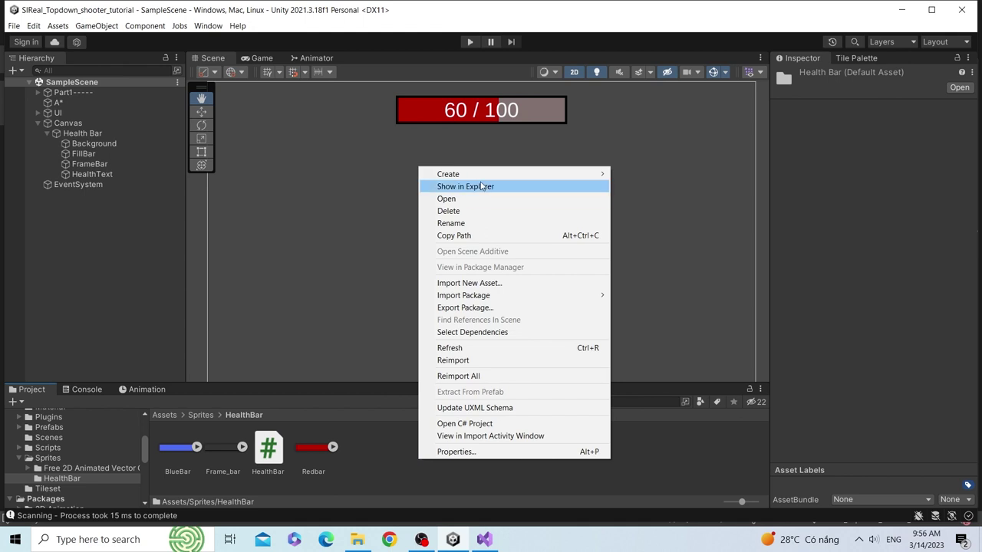
pyautogui.click(266, 62)
pyautogui.click(265, 60)
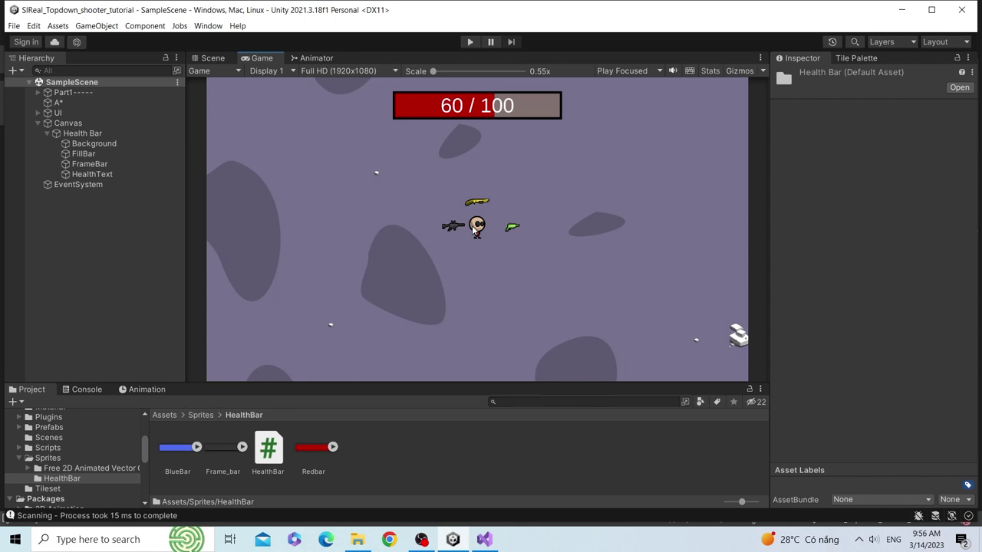
# Step: Create a C# script named PlayerHealth in the HealthBar folder
pyautogui.rightClick(493, 465)
pyautogui.moveTo(537, 181)
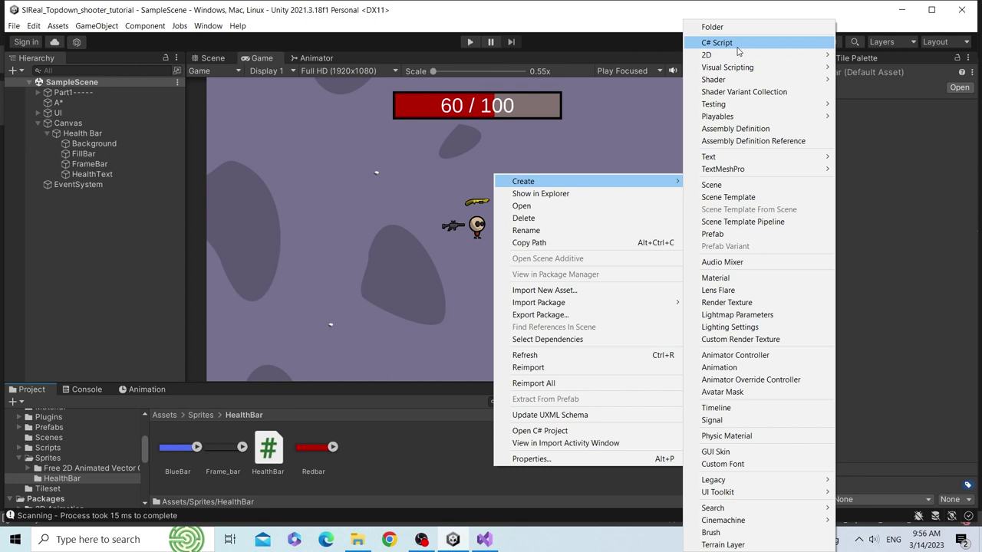
pyautogui.click(717, 43)
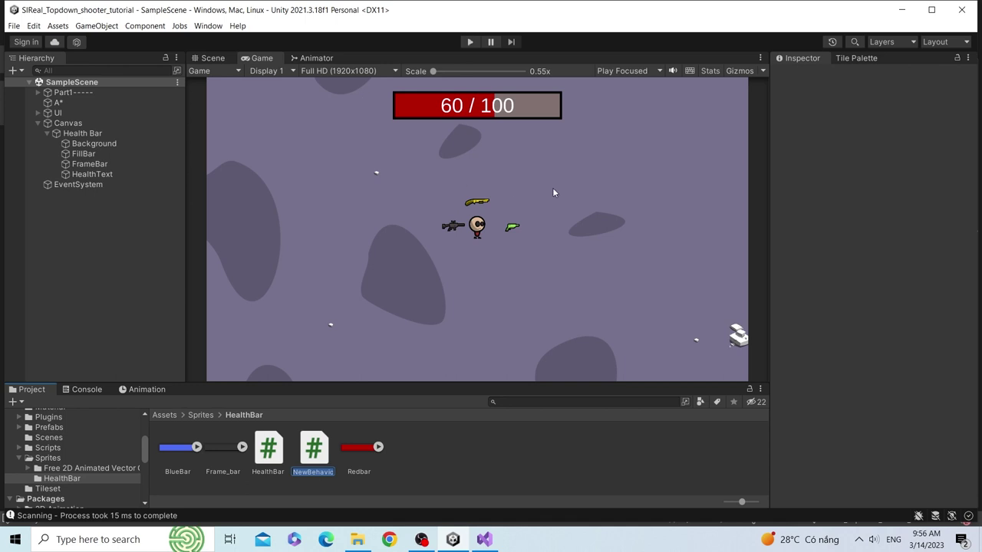
pyautogui.write('PlayerH')
pyautogui.write('ealth')
pyautogui.press('Return')
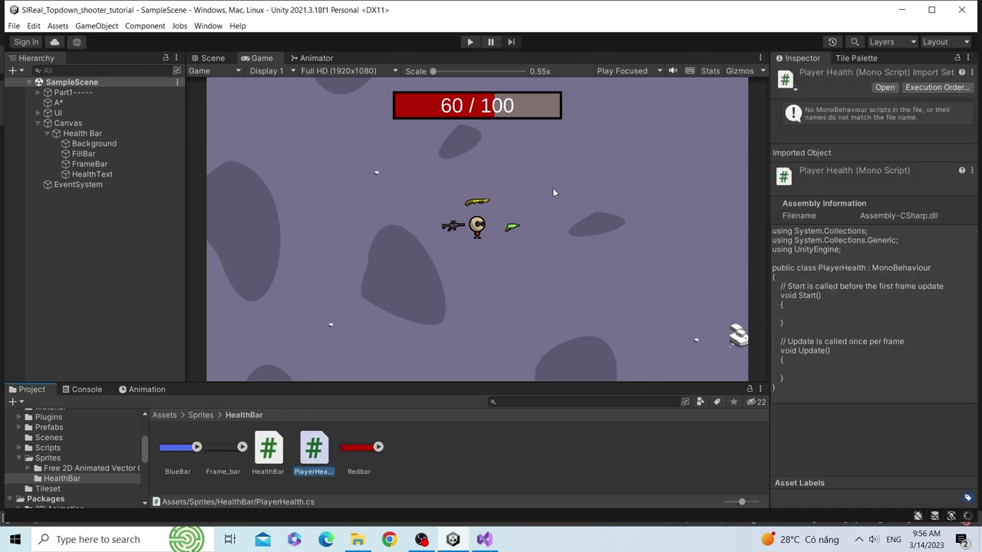
# Step: Open PlayerHealth.cs, delete the template methods and declare [SerializeField] int maxHealth
pyautogui.doubleClick(323, 456)
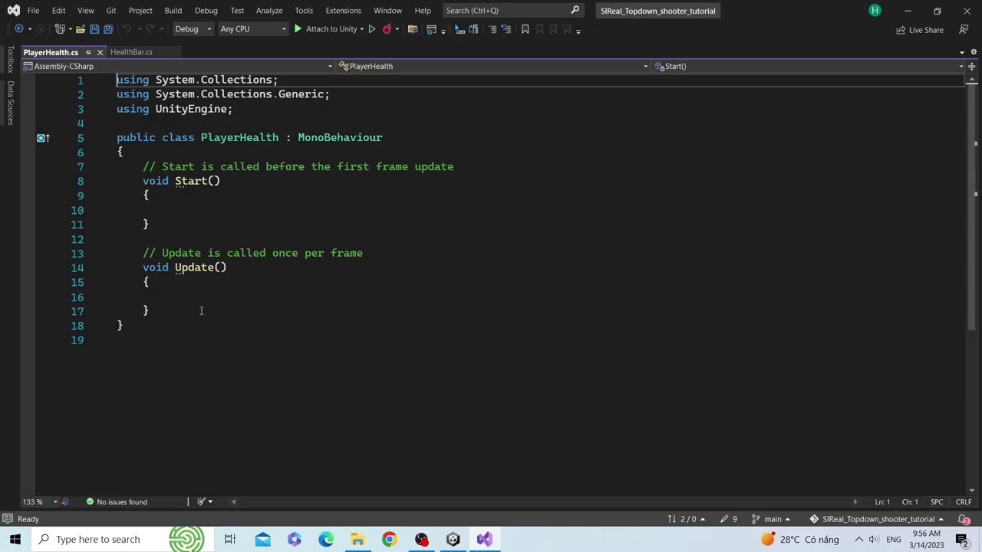
pyautogui.moveTo(180, 310); pyautogui.dragTo(144, 167)
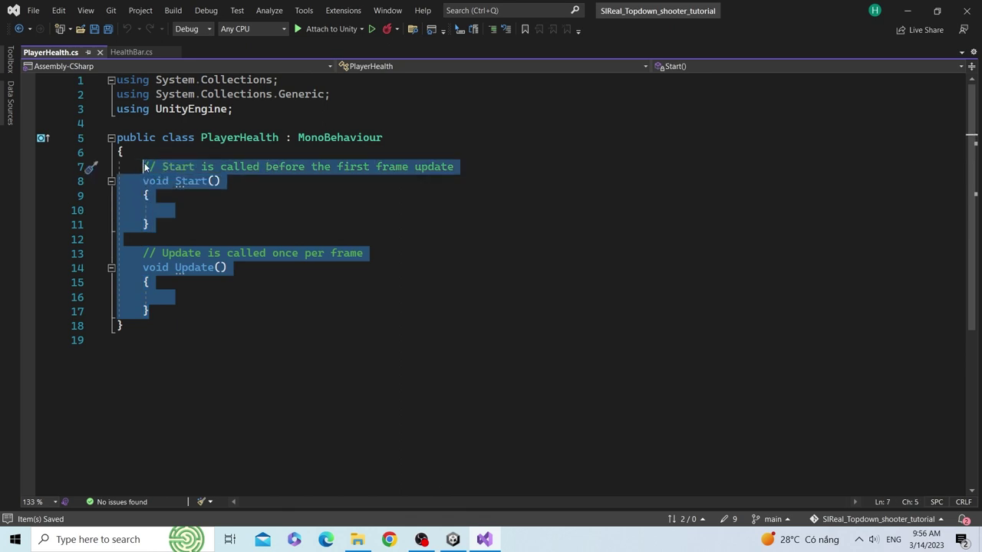
pyautogui.press('BackSpace')
pyautogui.write('public')
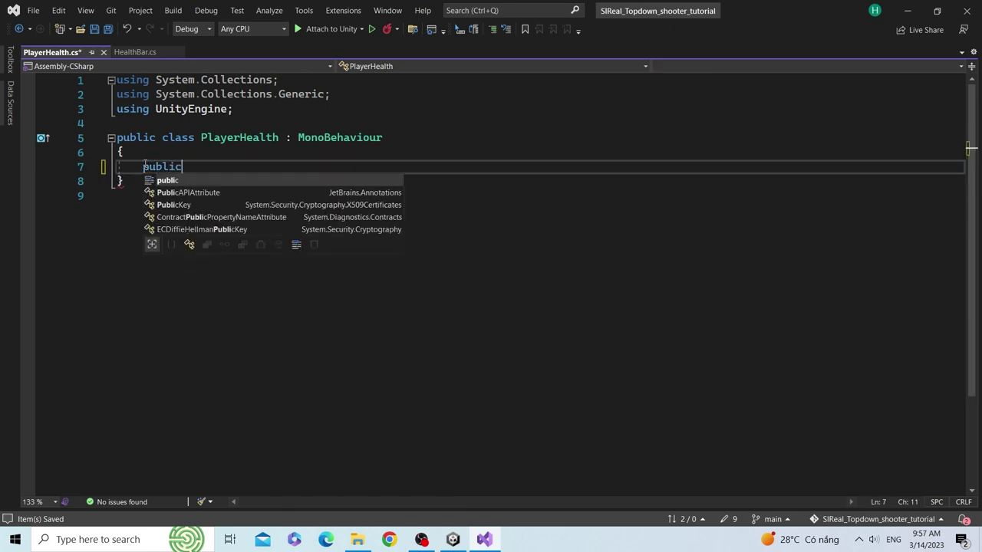
pyautogui.press('BackSpace')
pyautogui.press('BackSpace')
pyautogui.press('BackSpace')
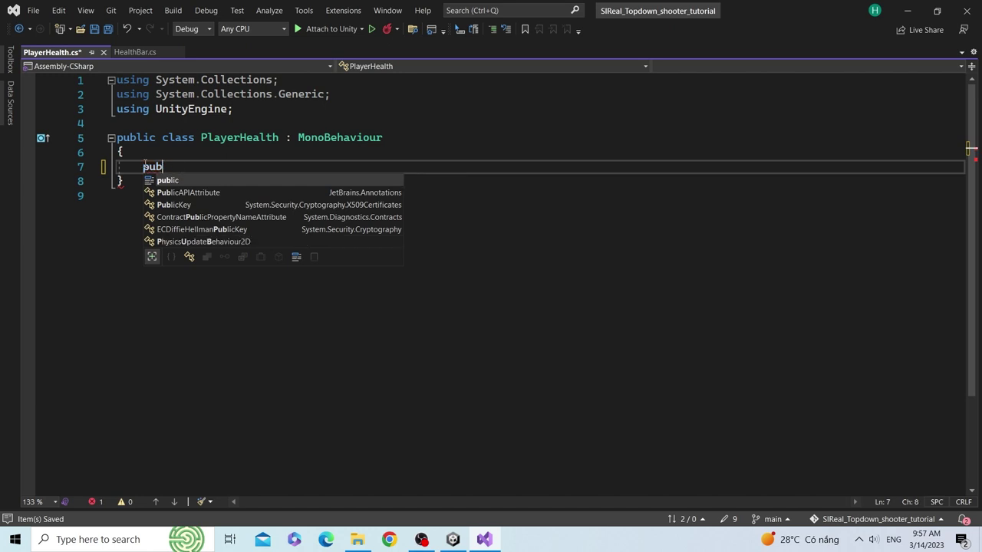
pyautogui.press('BackSpace')
pyautogui.press('BackSpace')
pyautogui.press('BackSpace')
pyautogui.write('[se')
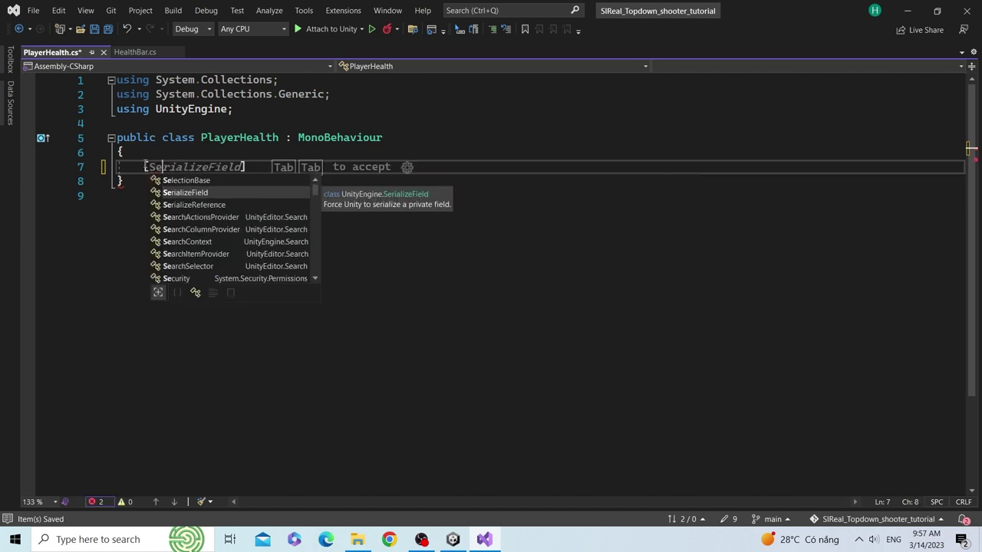
pyautogui.press('Tab')
pyautogui.write('] in')
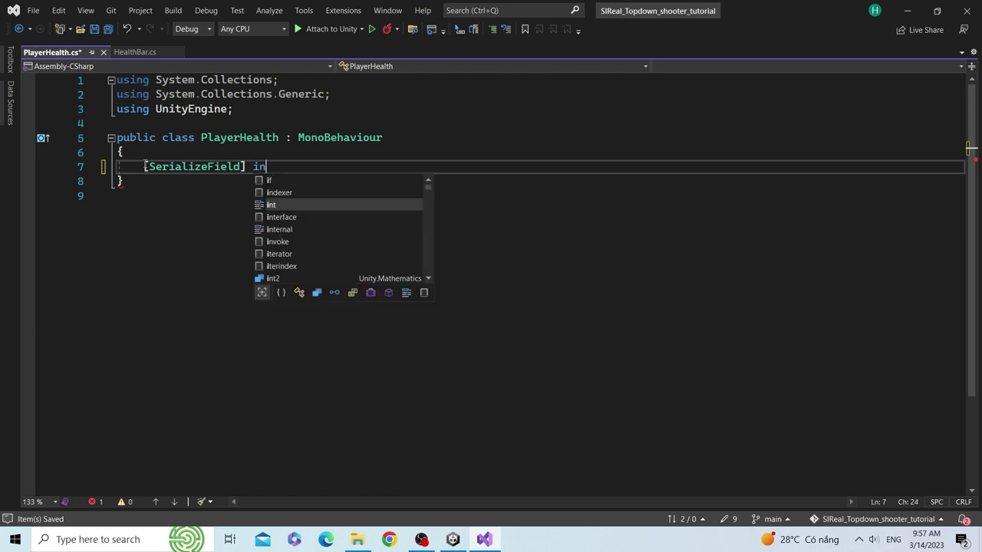
pyautogui.write('t maxHeal')
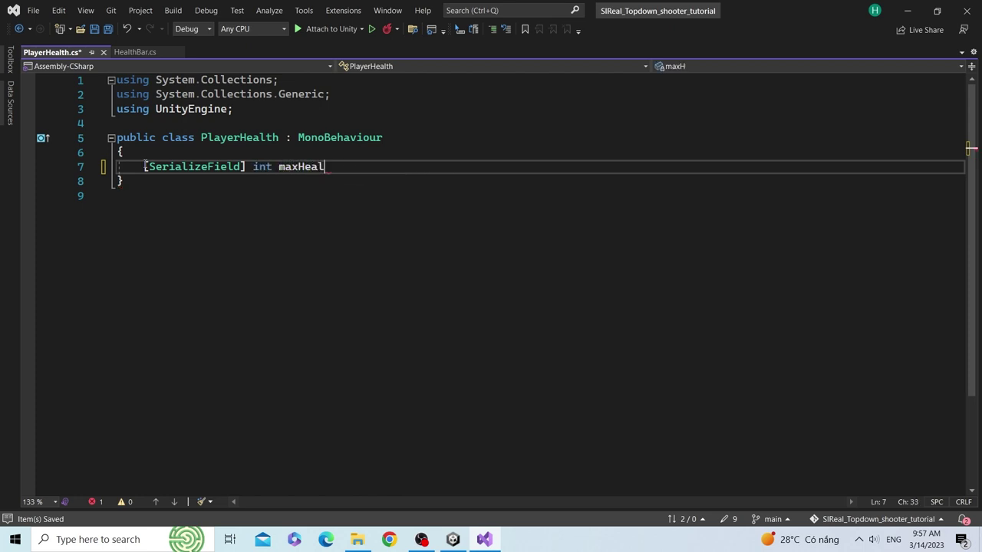
pyautogui.write('th;')
pyautogui.hotkey('ctrl', 's')
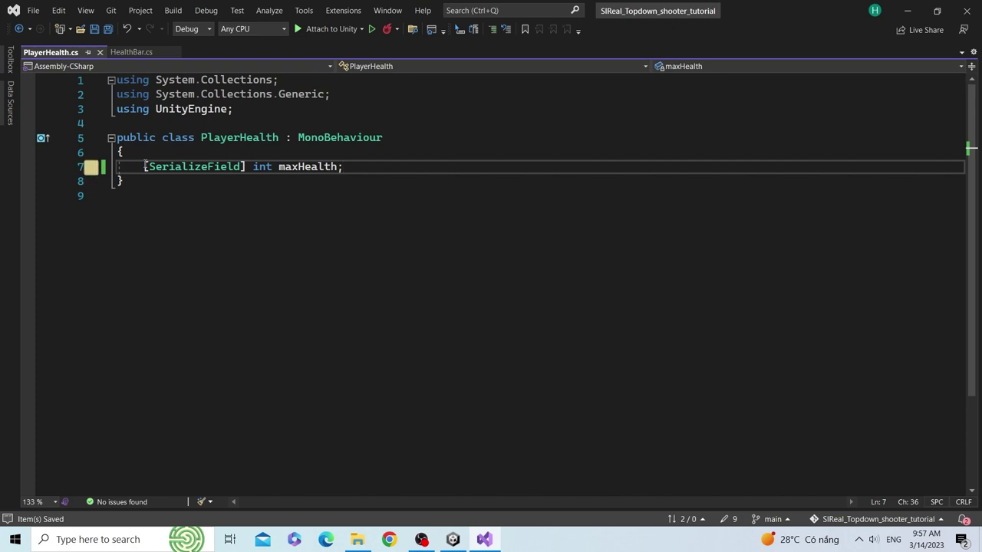
# Step: Declare int currentHealth and public HealthBar healthBar fields
pyautogui.press('Return')
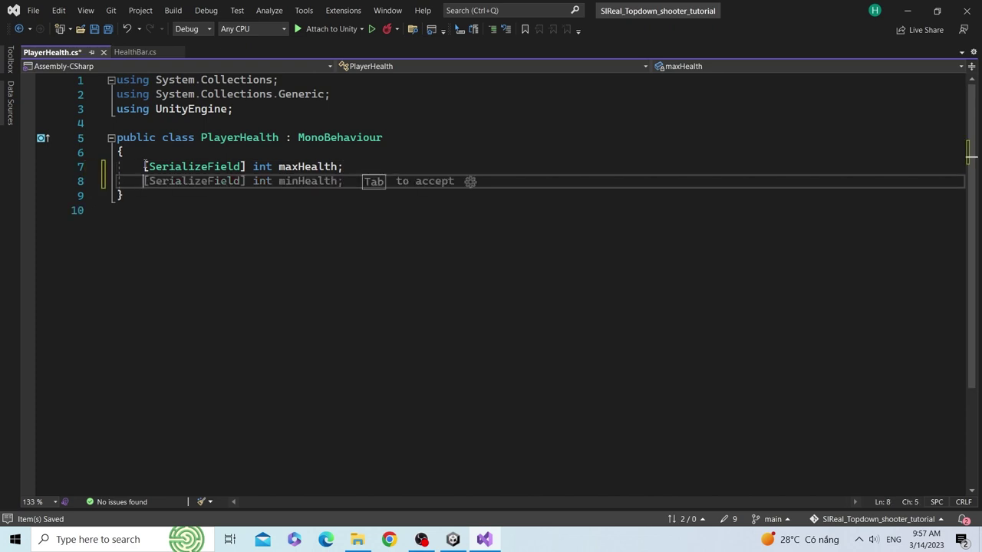
pyautogui.write('int ')
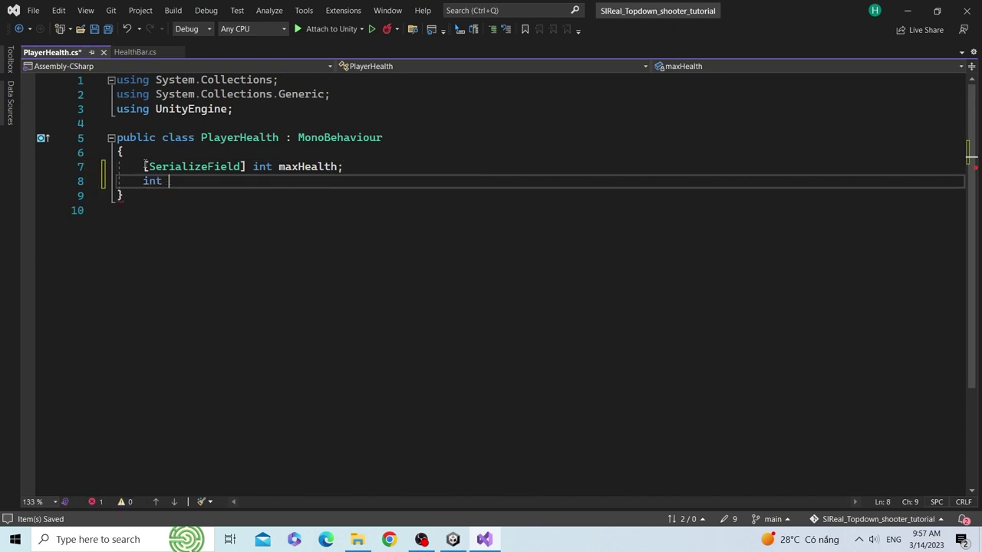
pyautogui.write('cu')
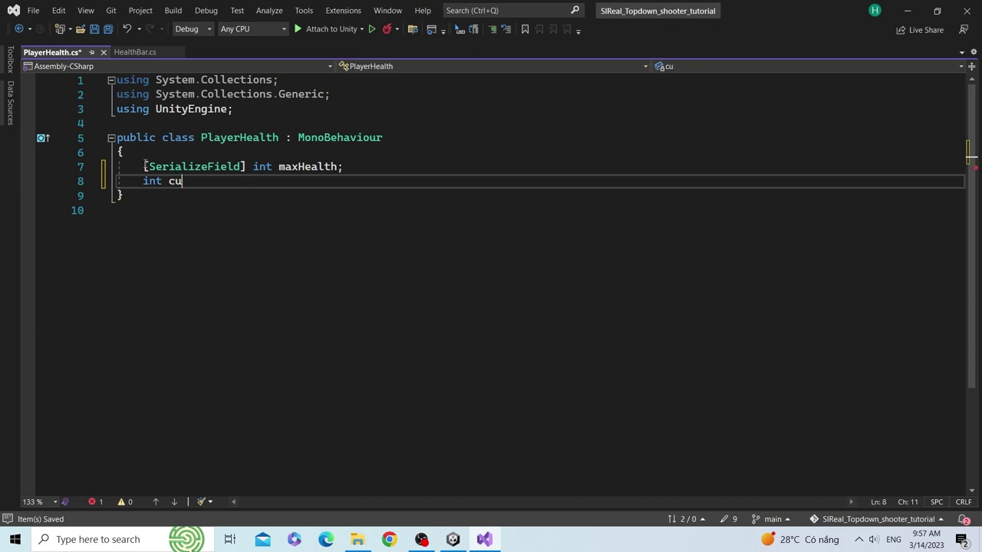
pyautogui.write('rrentHealth')
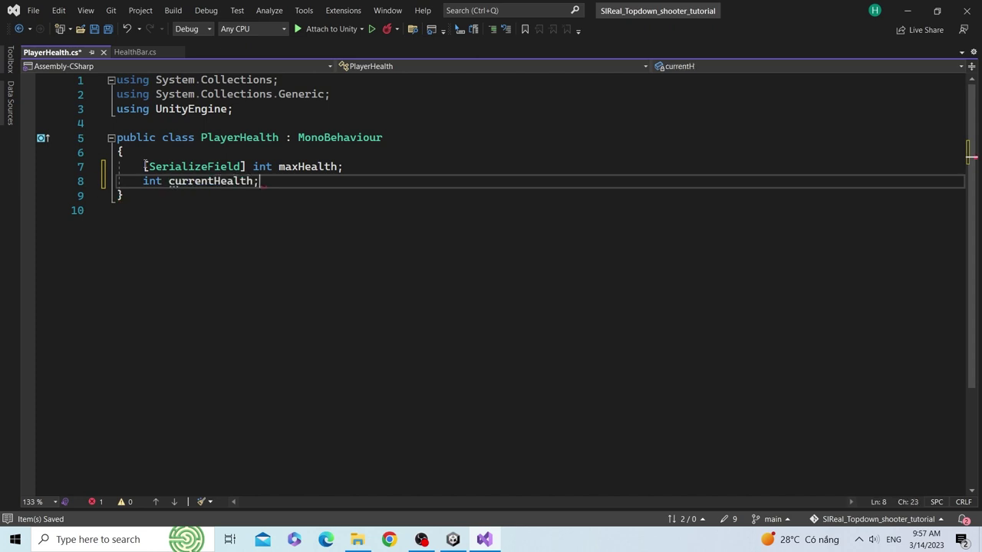
pyautogui.write(';')
pyautogui.hotkey('ctrl', 's')
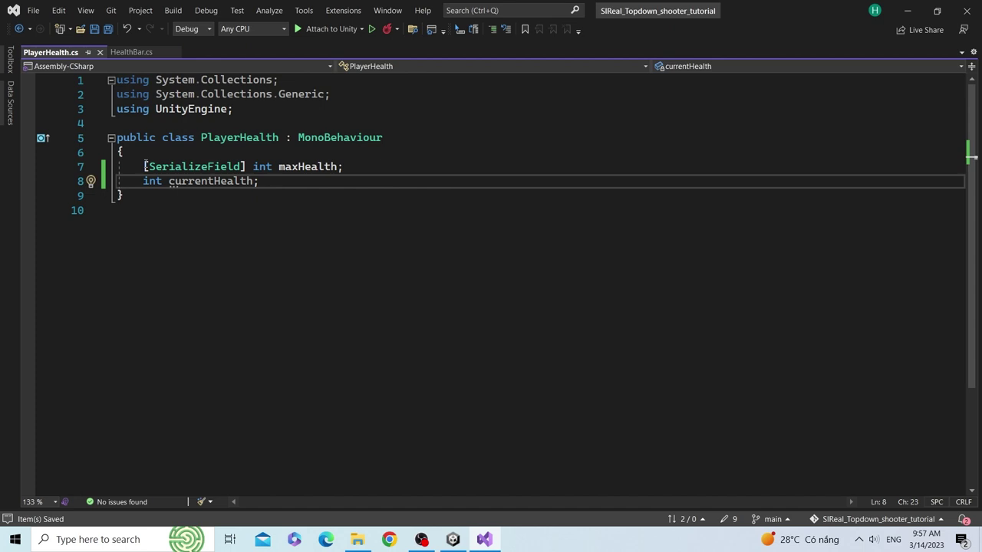
pyautogui.press('Return')
pyautogui.press('Return')
pyautogui.write('pu')
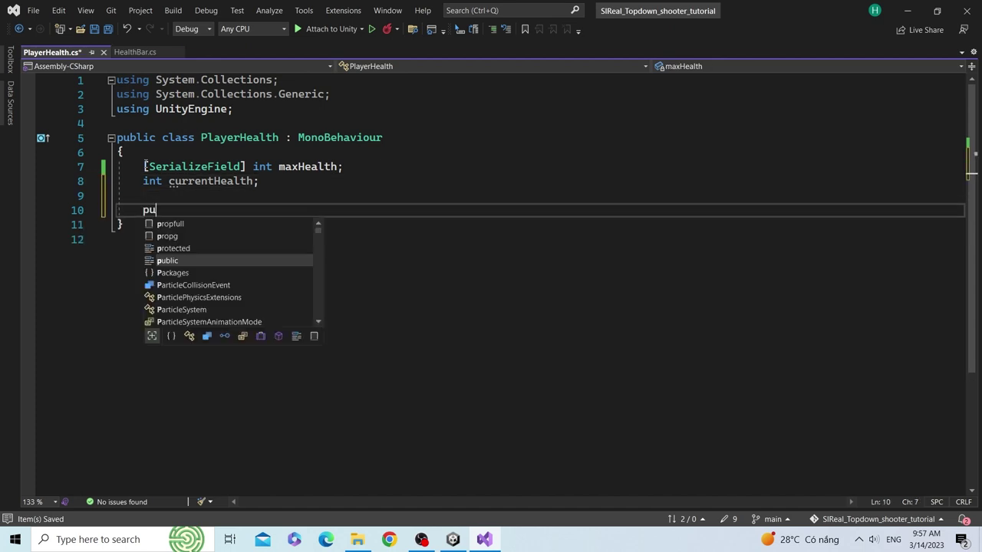
pyautogui.write('blic H')
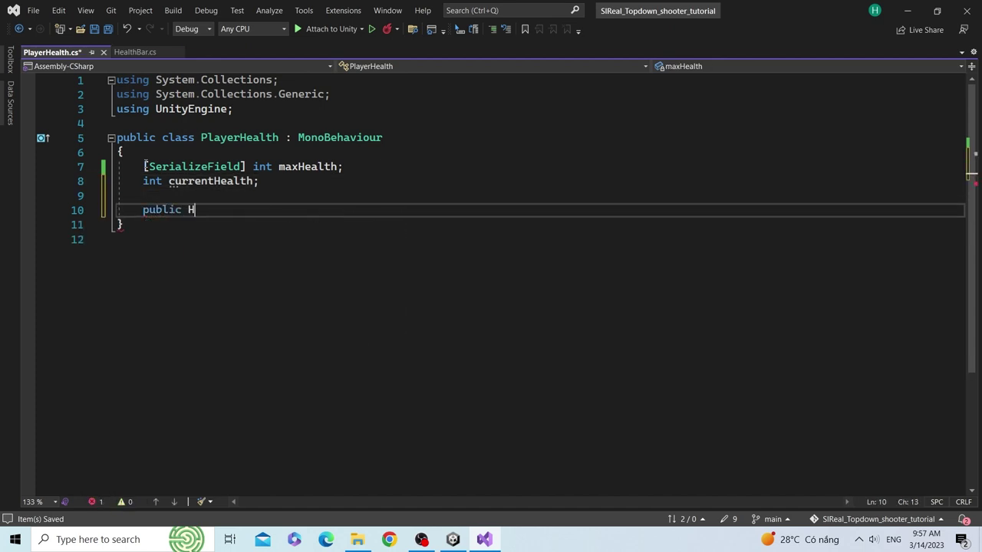
pyautogui.write('ealthBar ')
pyautogui.write('hea')
pyautogui.write('lthBar;')
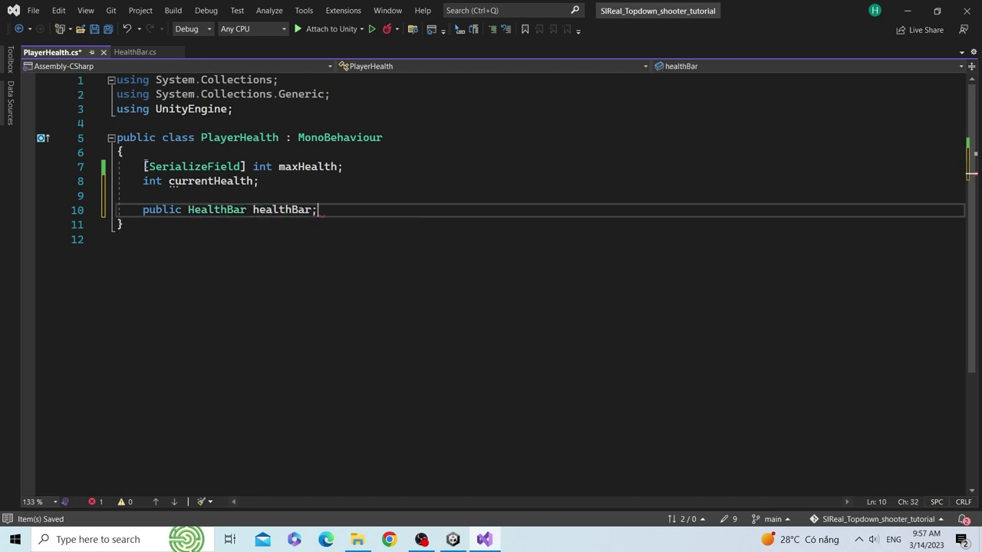
# Step: Add a Start method that sets currentHealth = maxHealth
pyautogui.press('Return')
pyautogui.press('Return')
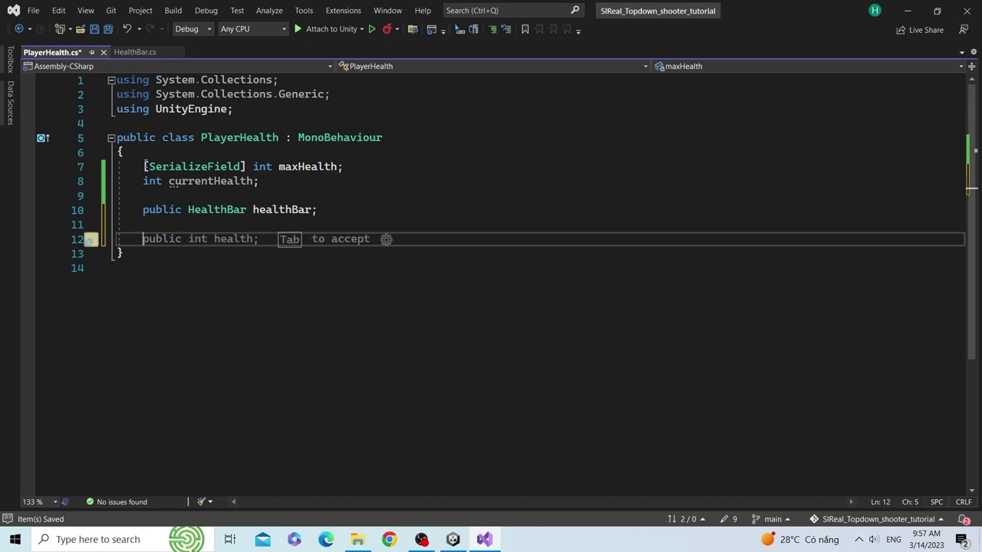
pyautogui.write('void Start')
pyautogui.press('Tab')
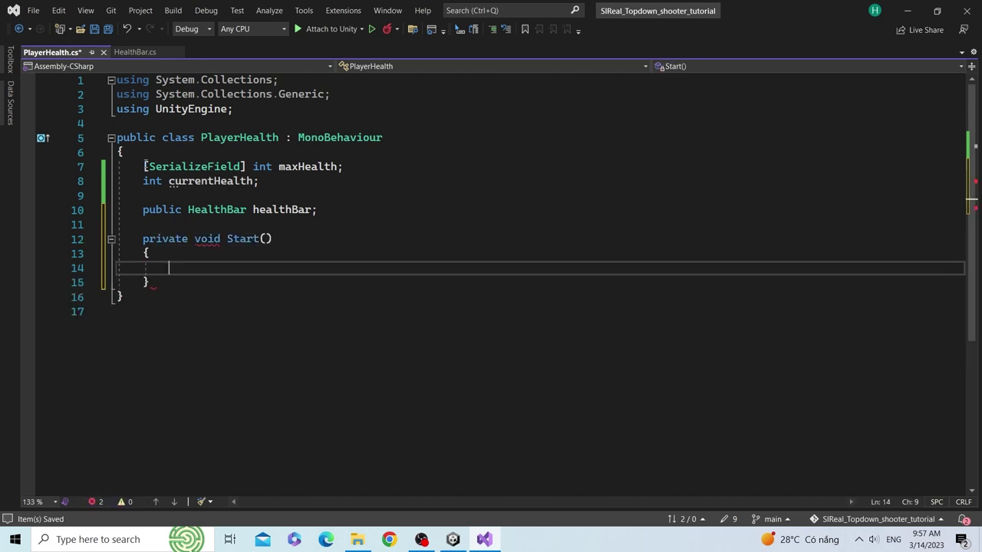
pyautogui.write('curr')
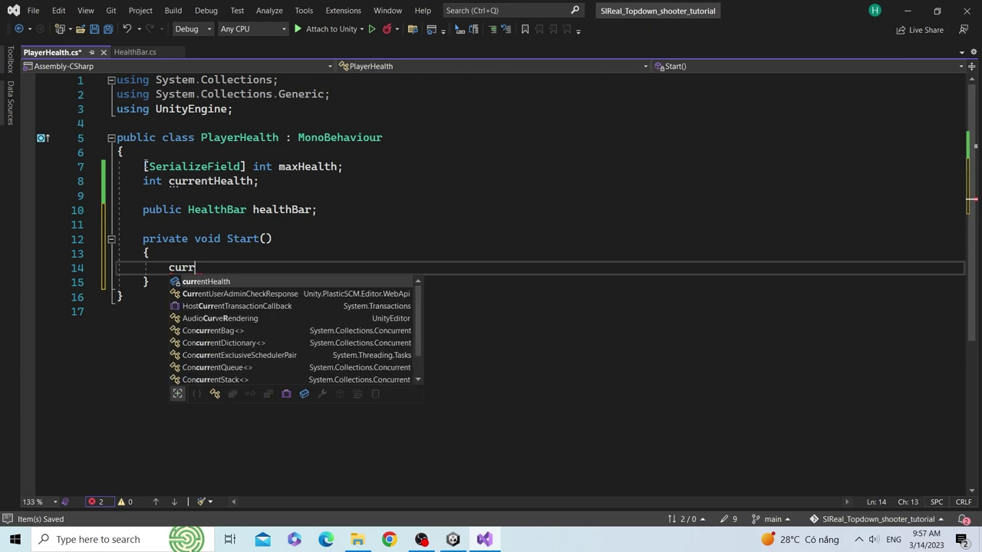
pyautogui.press('Tab')
pyautogui.write('= ')
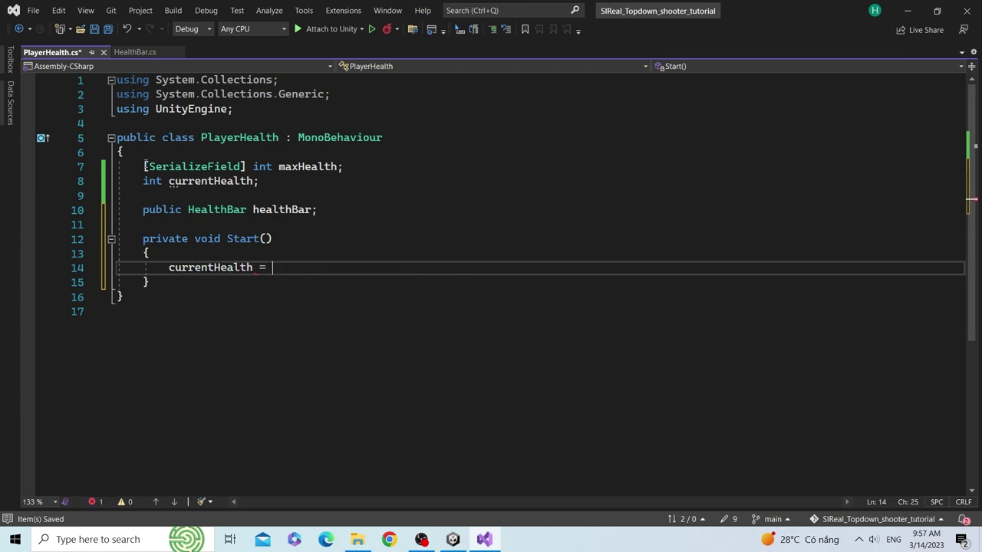
pyautogui.write('m')
pyautogui.write('ax')
pyautogui.press('Tab')
pyautogui.write(';')
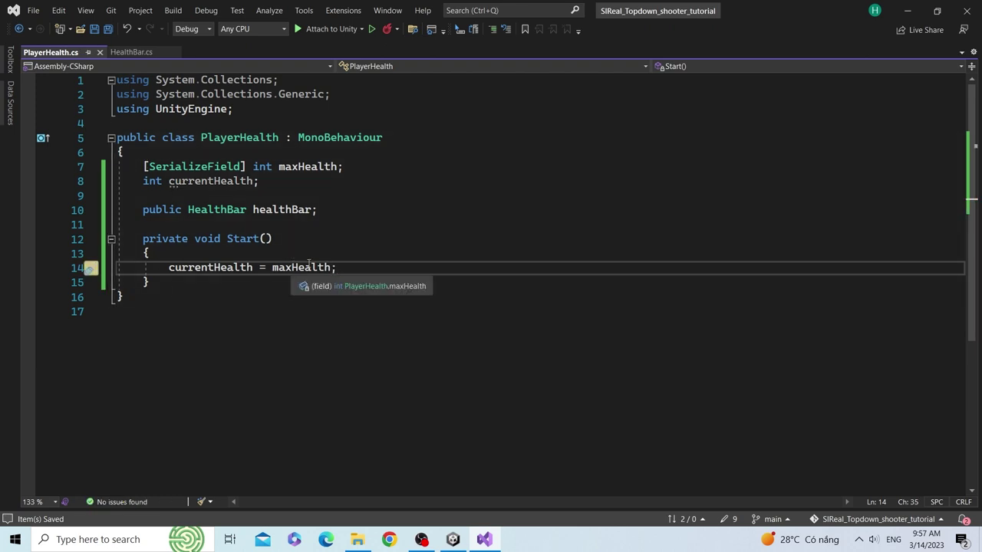
# Step: Call healthBar.UpdateBar(currentHealth, maxHealth) in Start and save the script
pyautogui.scroll(-1, 441, 225)
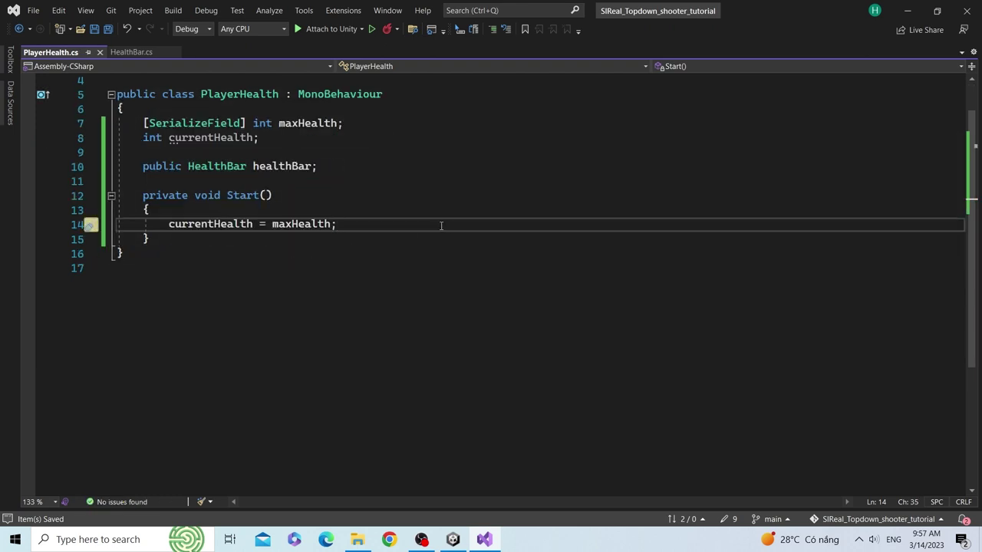
pyautogui.press('Return')
pyautogui.press('Return')
pyautogui.write('if (')
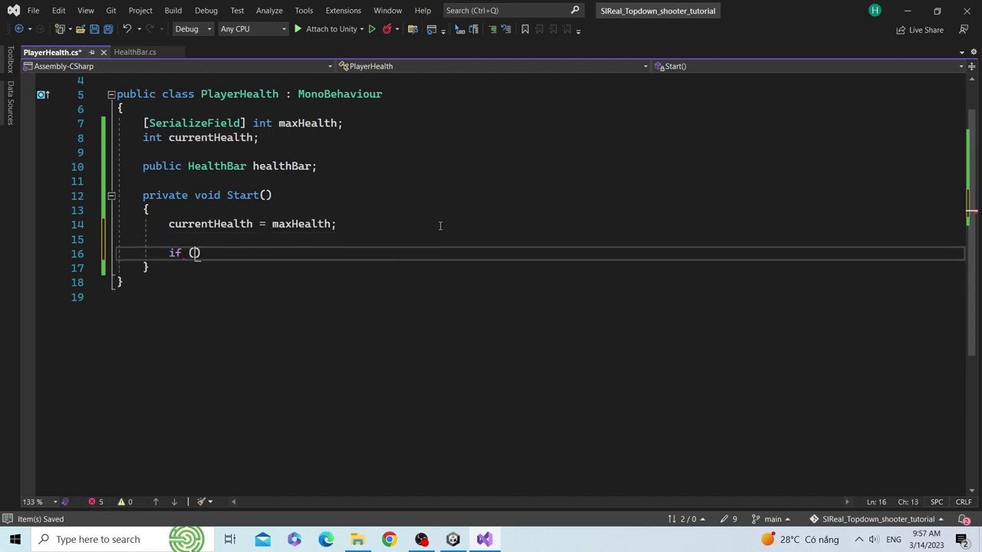
pyautogui.press('BackSpace')
pyautogui.press('BackSpace')
pyautogui.press('BackSpace')
pyautogui.write('health')
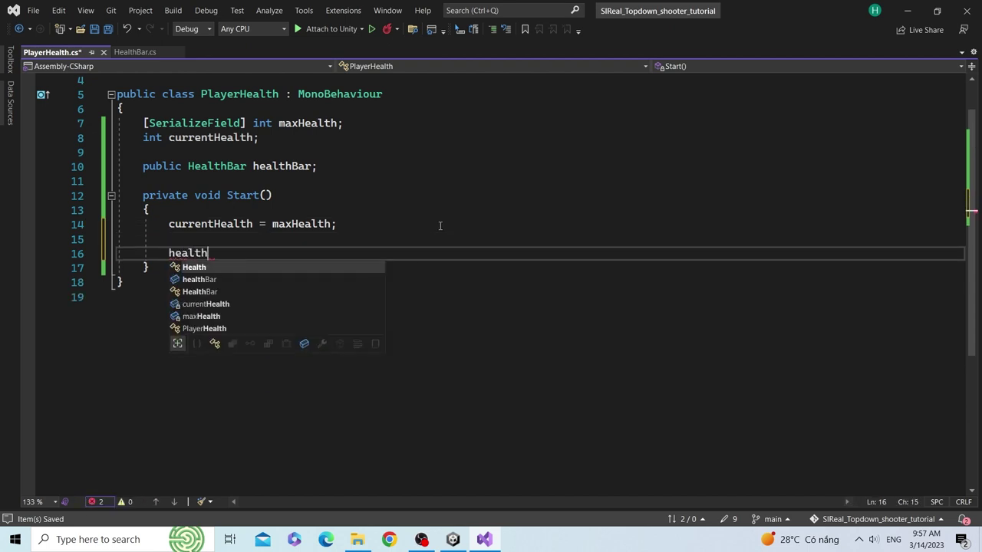
pyautogui.write('Bar.')
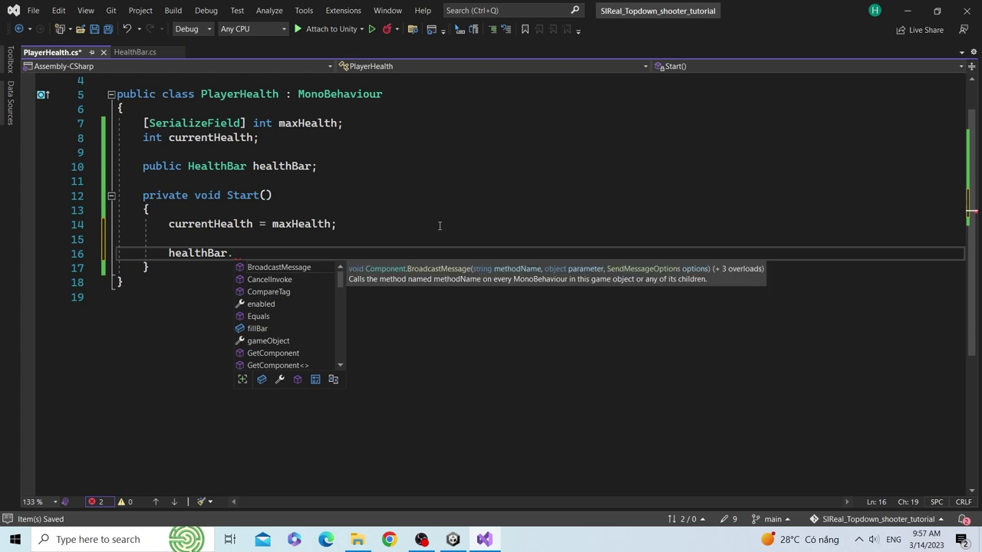
pyautogui.write('Up')
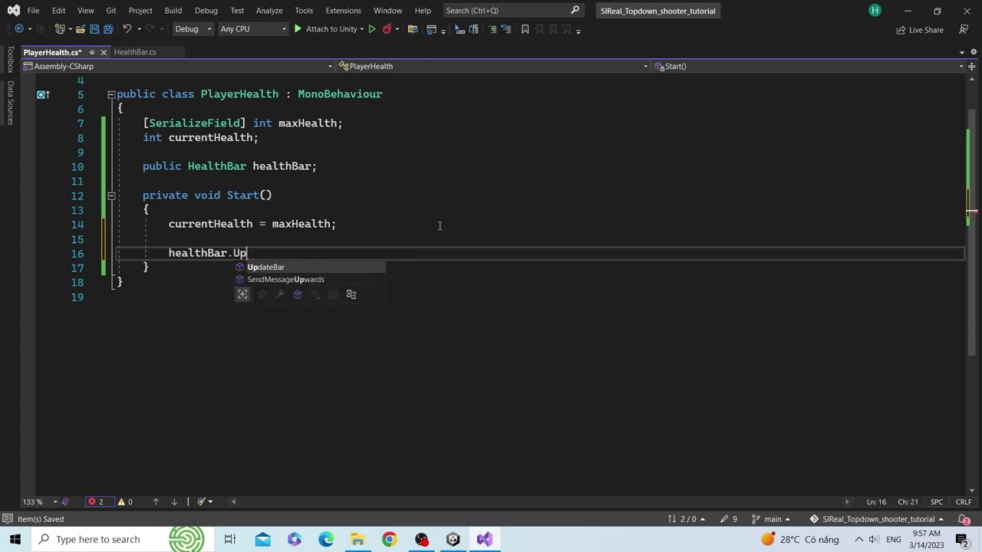
pyautogui.write('dateBar(')
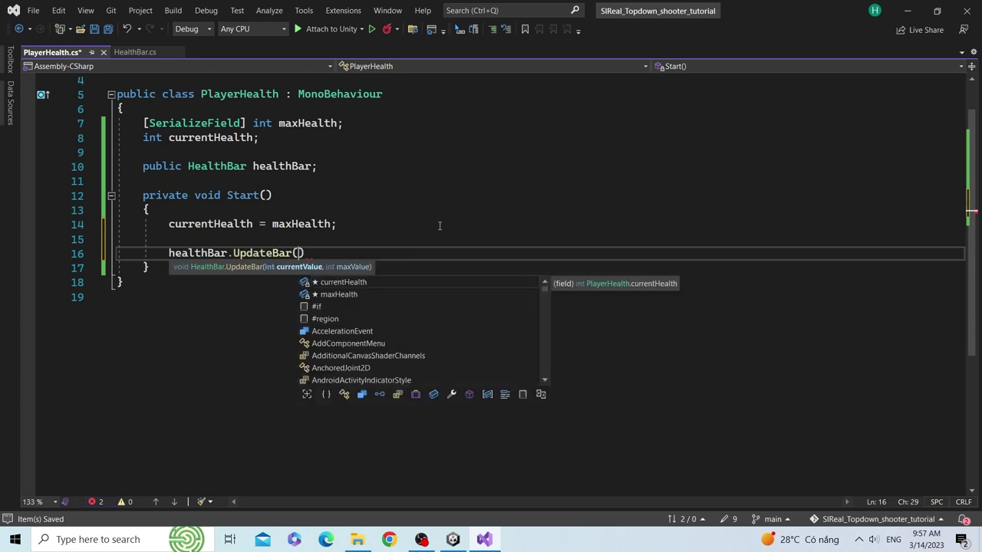
pyautogui.press('Tab')
pyautogui.write(', ma')
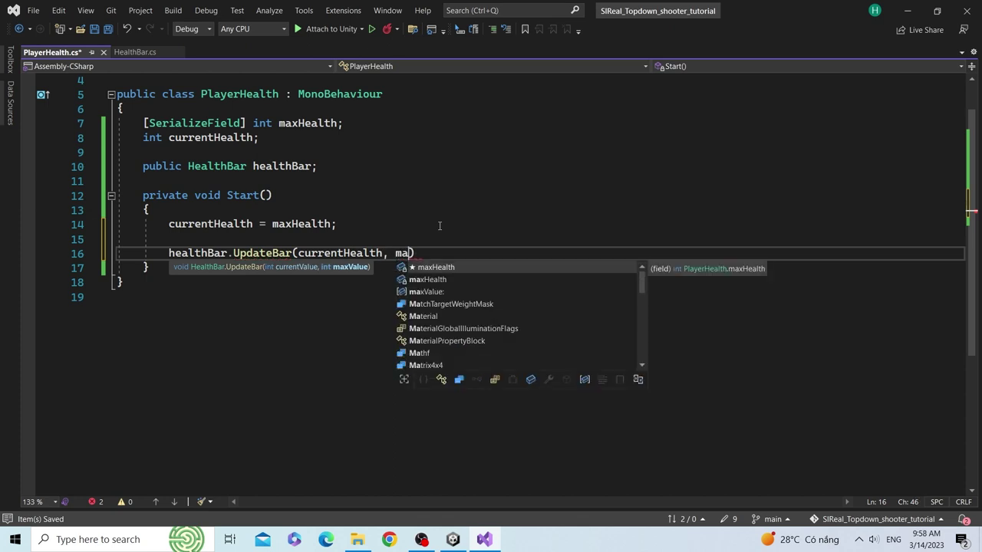
pyautogui.press('Tab')
pyautogui.write(';')
pyautogui.hotkey('ctrl', 's')
pyautogui.press('Down')
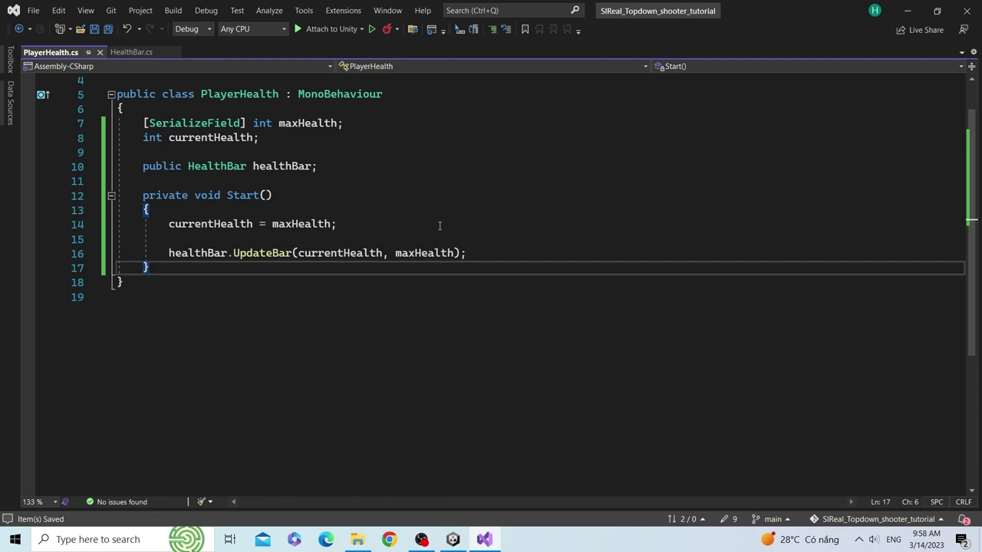
# Step: Add an Update method with an empty if (Input.GetButtonDown(KeyCode.Space)) block
pyautogui.press('Return')
pyautogui.press('Return')
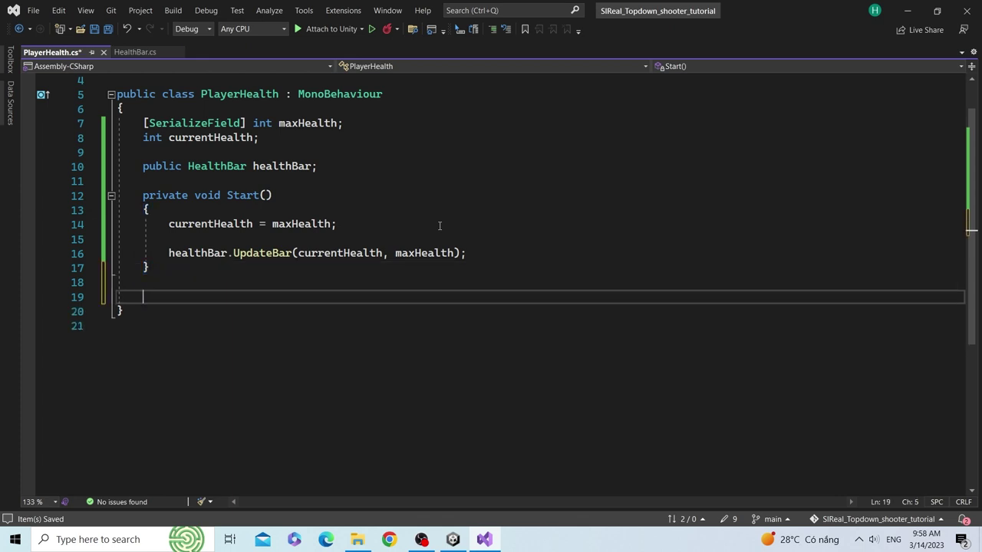
pyautogui.write('void ')
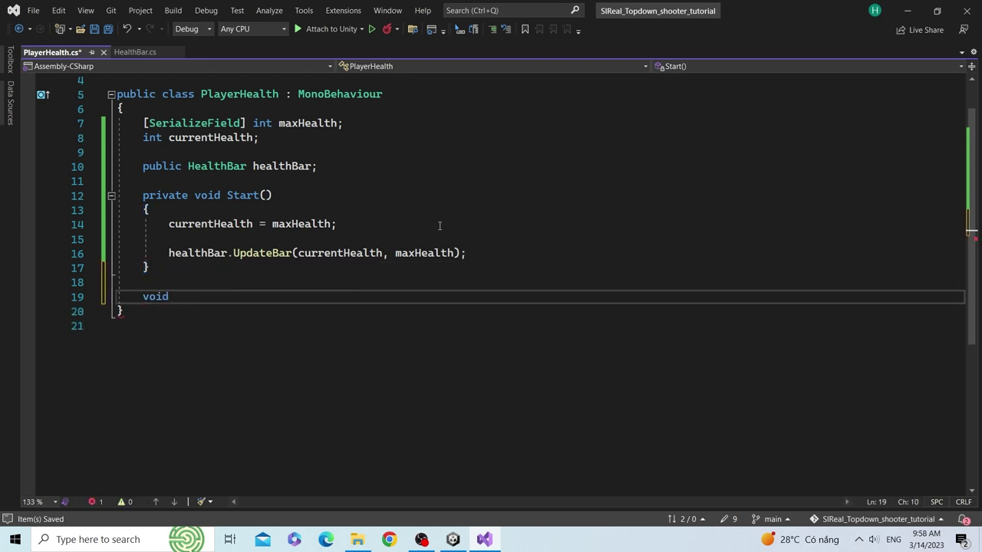
pyautogui.write('Up')
pyautogui.press('Tab')
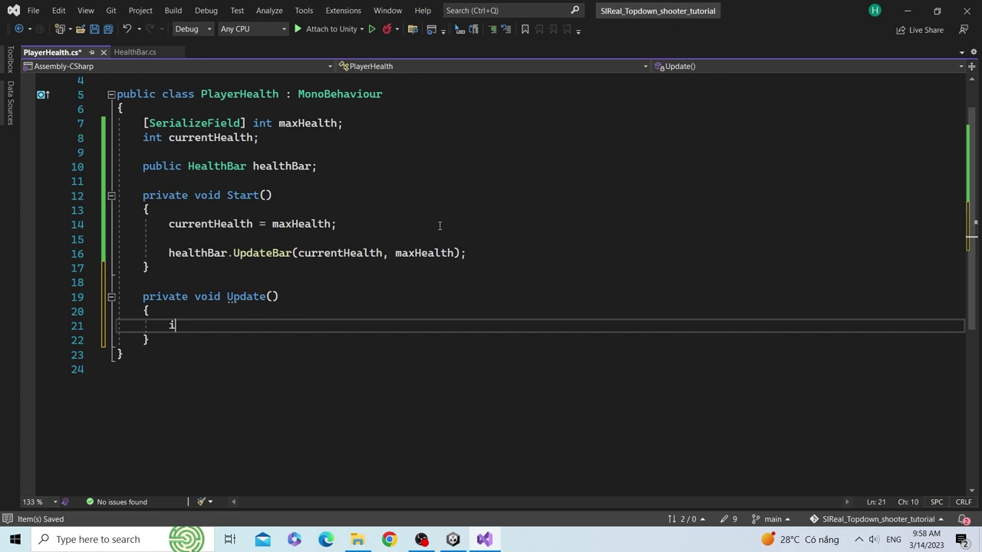
pyautogui.write('if ')
pyautogui.write('(c')
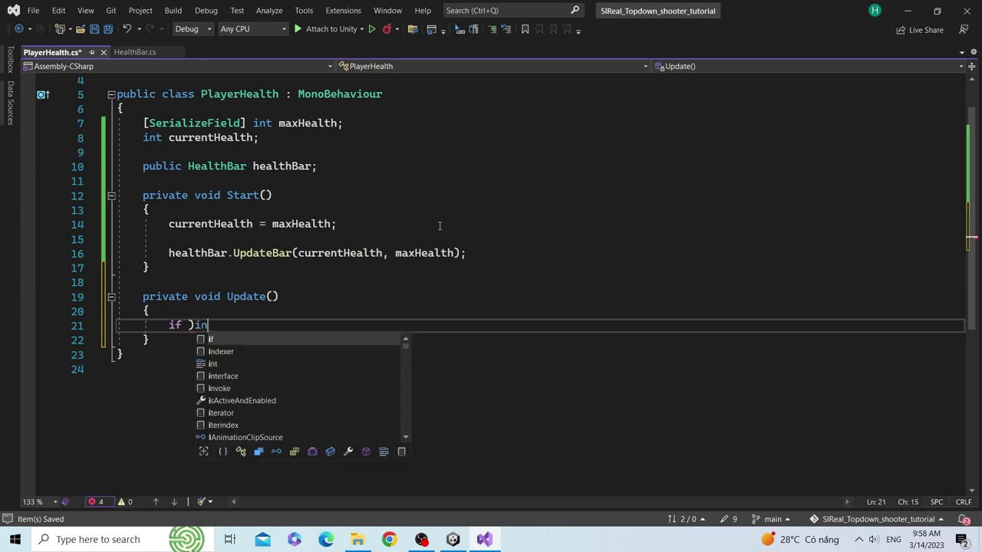
pyautogui.press('BackSpace')
pyautogui.press('BackSpace')
pyautogui.write('(Inpu')
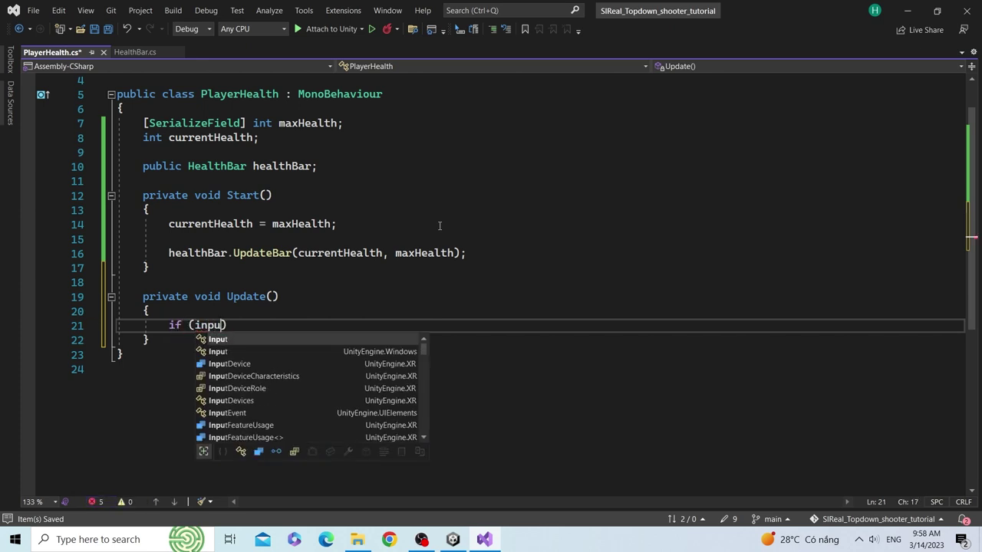
pyautogui.write('t.get')
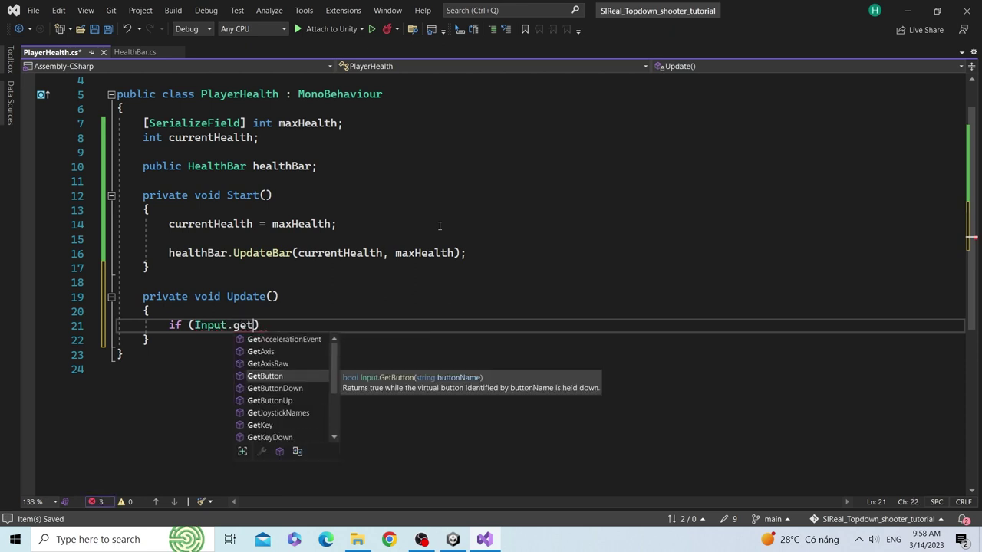
pyautogui.write('buttond')
pyautogui.press('Tab')
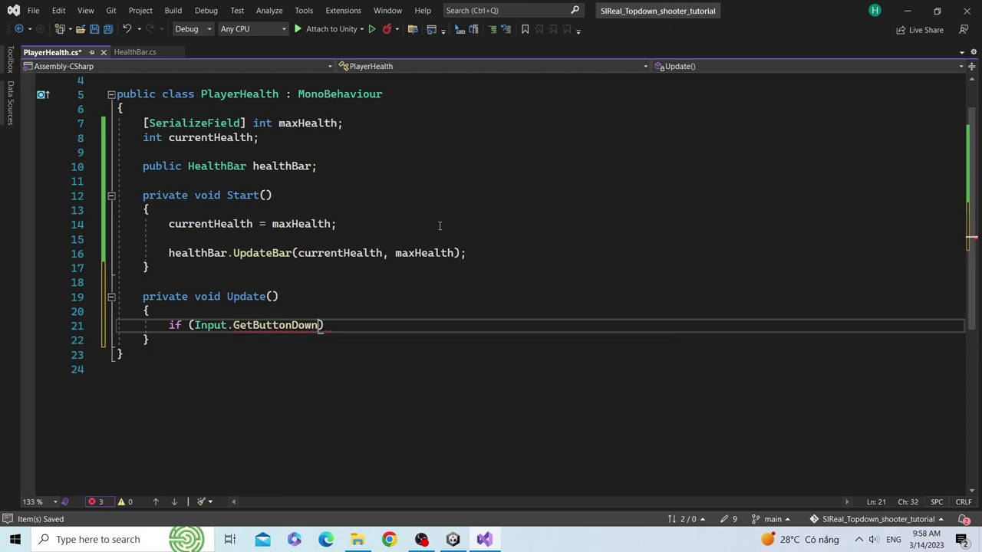
pyautogui.write('(')
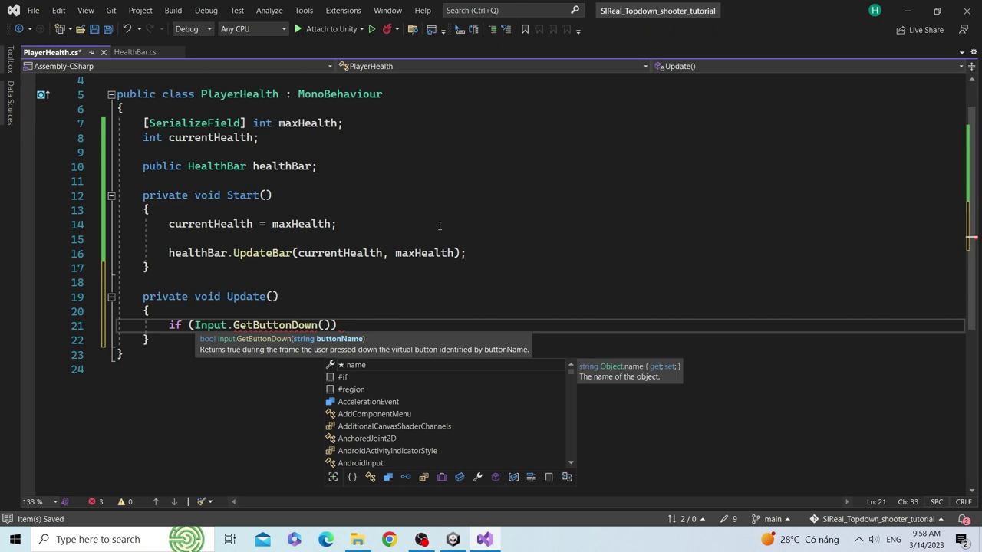
pyautogui.write('ke')
pyautogui.press('Tab')
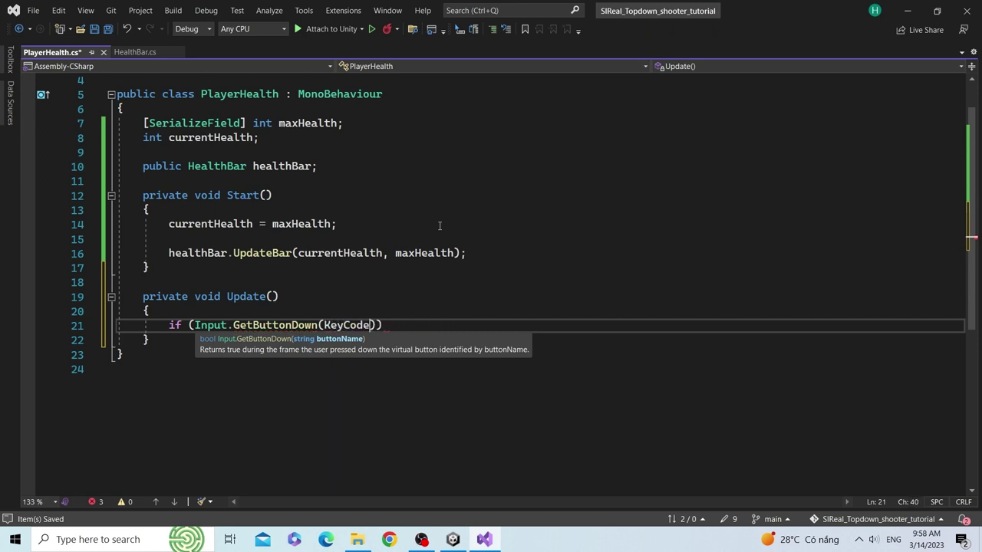
pyautogui.write('.Spa')
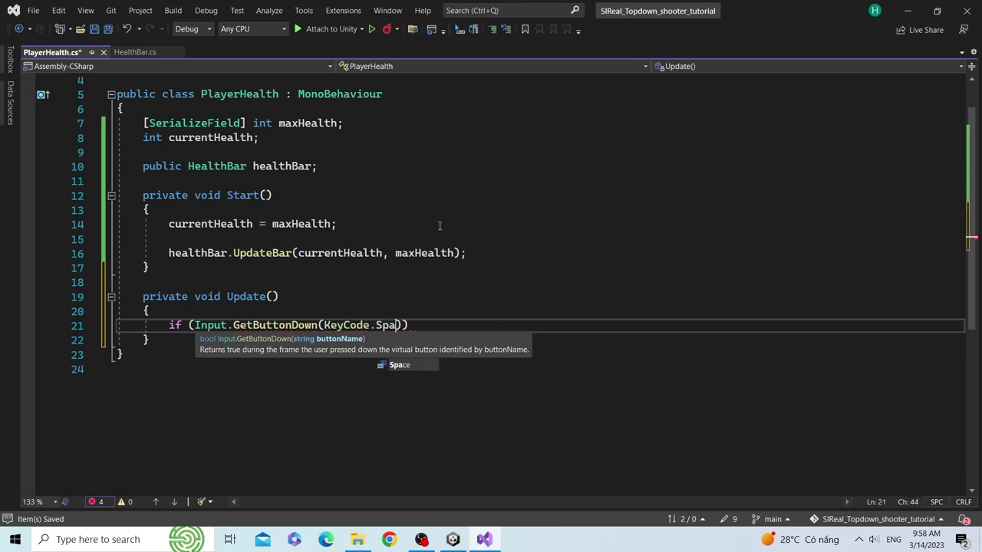
pyautogui.press('Tab')
pyautogui.write('))')
pyautogui.press('Return')
pyautogui.write('{')
pyautogui.press('Return')
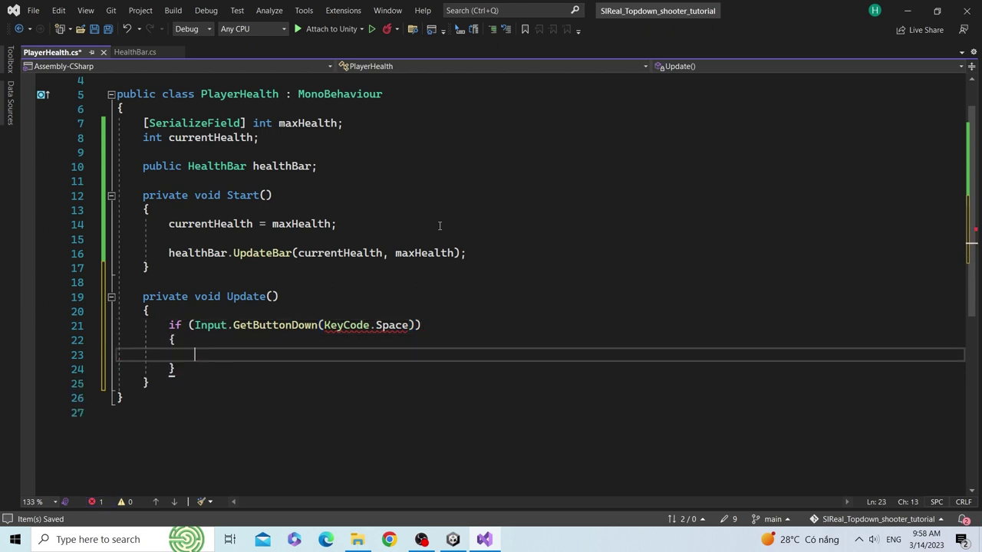
# Step: Change the check to Input.GetKeyDown, save, and add blank lines after Start
pyautogui.doubleClick(261, 326)
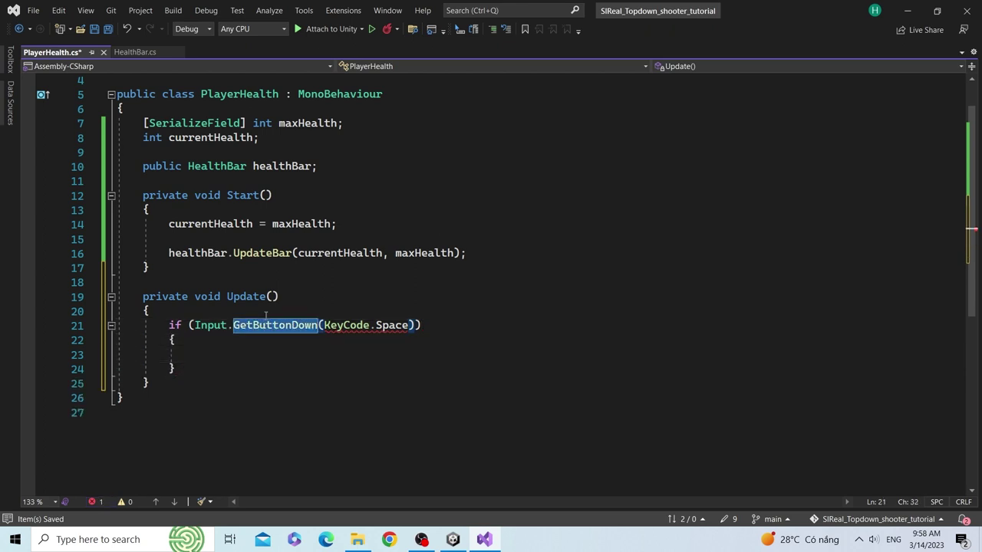
pyautogui.write('GetK')
pyautogui.press('Down')
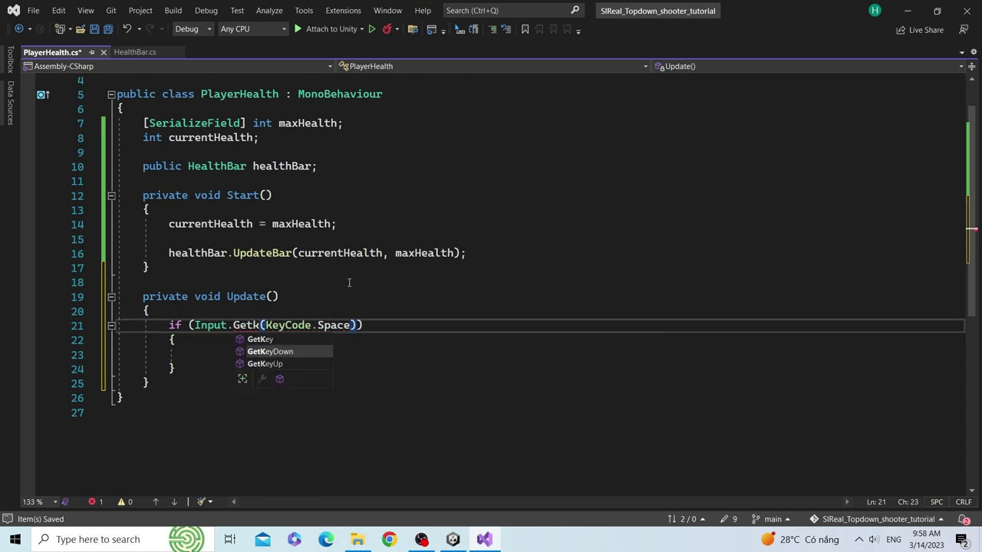
pyautogui.press('Tab')
pyautogui.hotkey('ctrl', 's')
pyautogui.click(261, 268)
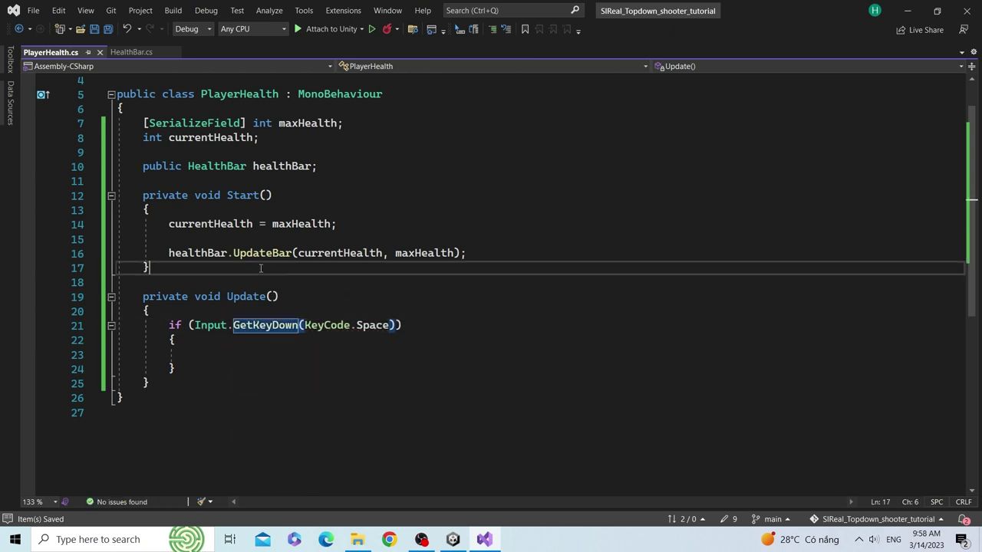
pyautogui.press('Return')
pyautogui.press('Return')
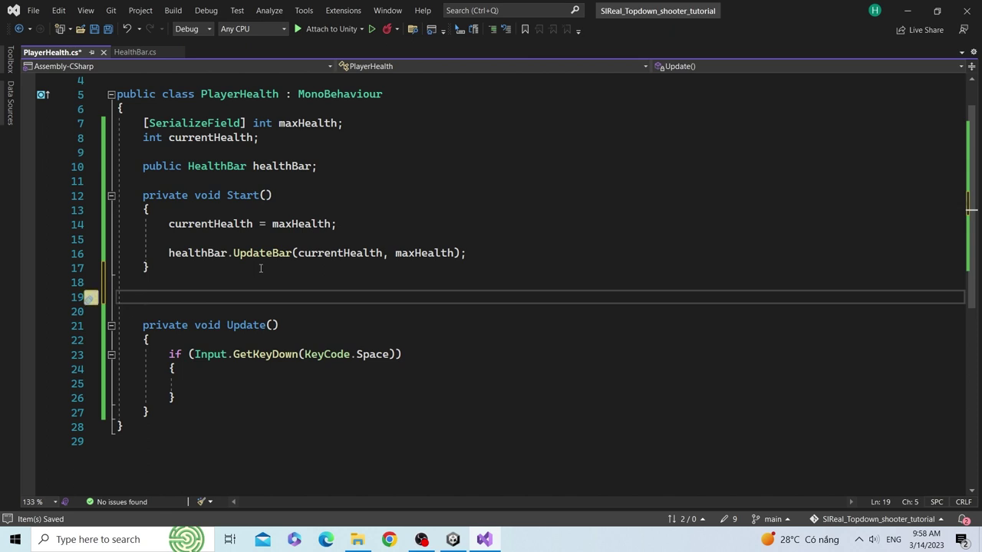
# Step: Add a public void TakeDamage() method with an empty body and save
pyautogui.scroll(-2, 304, 279)
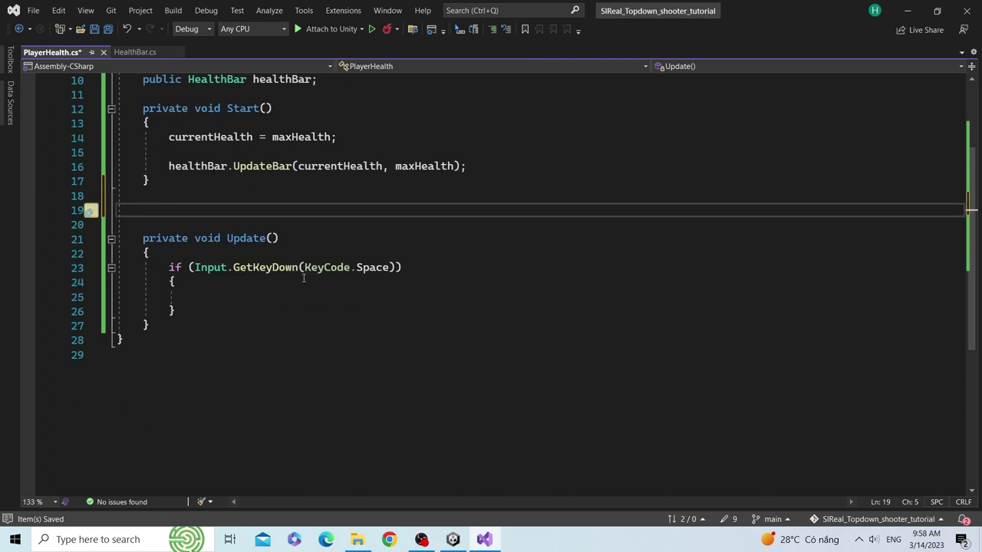
pyautogui.write('v')
pyautogui.write('oid TakeD')
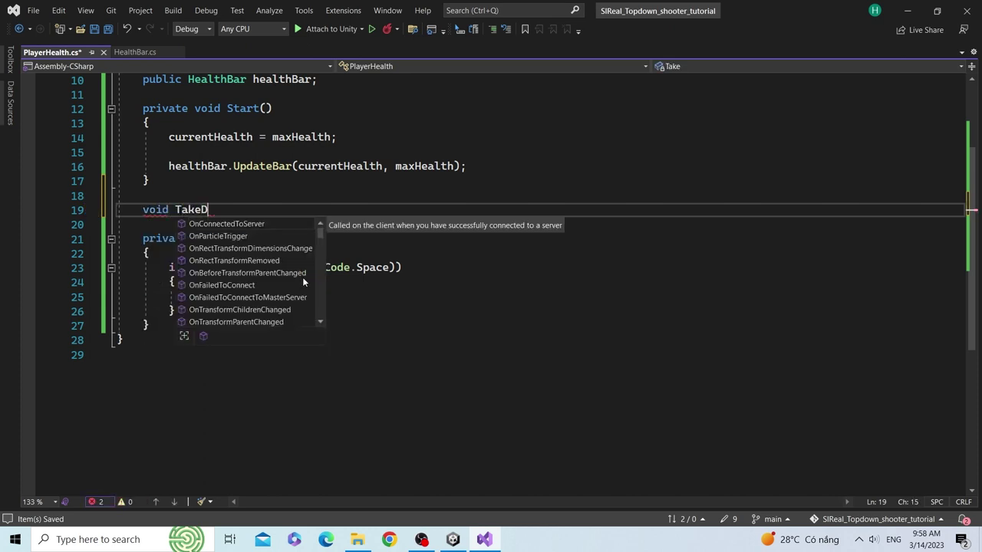
pyautogui.write('amage()')
pyautogui.press('Return')
pyautogui.write('{')
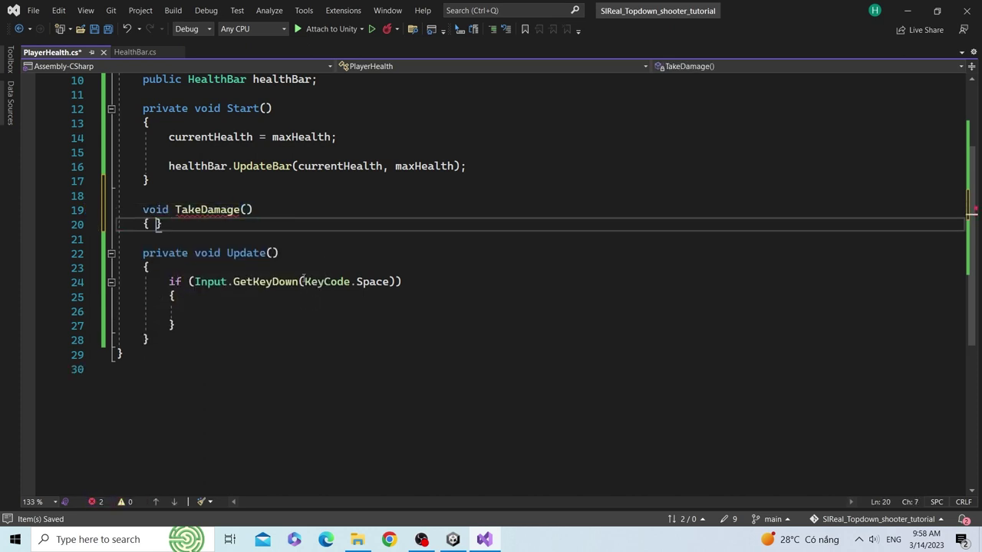
pyautogui.press('Return')
pyautogui.click(143, 210)
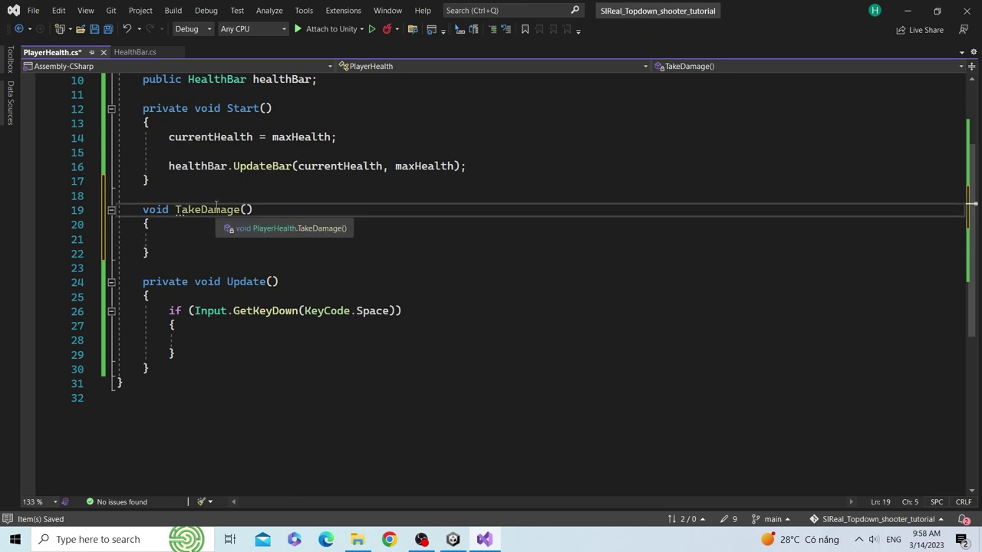
pyautogui.write('public')
pyautogui.hotkey('ctrl', 's')
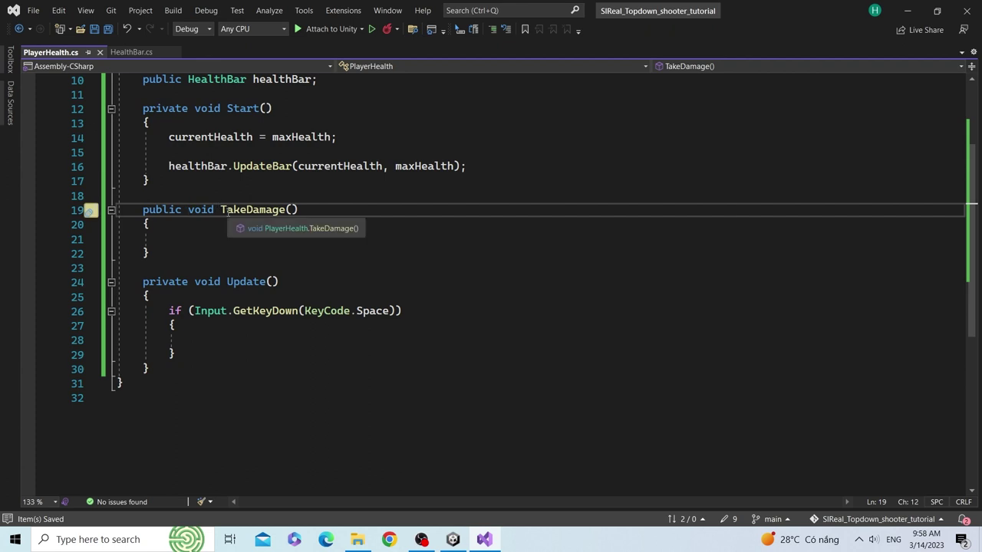
# Step: Give TakeDamage an int damage parameter and make it do currentHealth -= damage
pyautogui.click(230, 239)
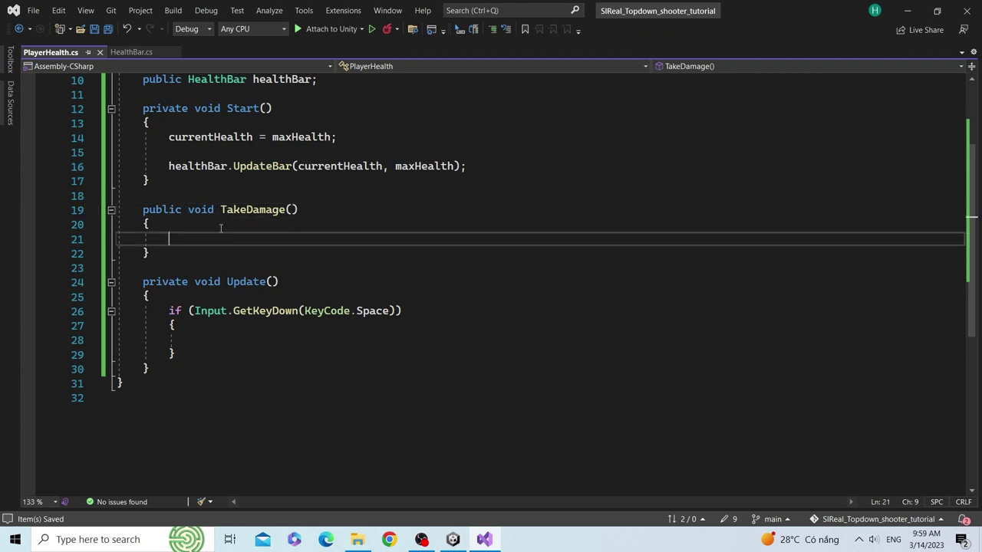
pyautogui.scroll(2, 282, 217)
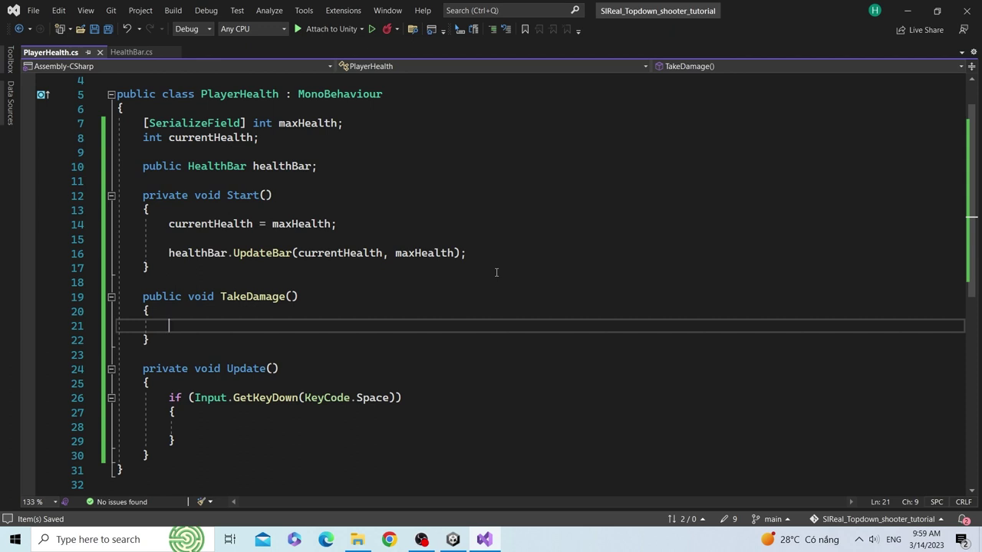
pyautogui.click(292, 296)
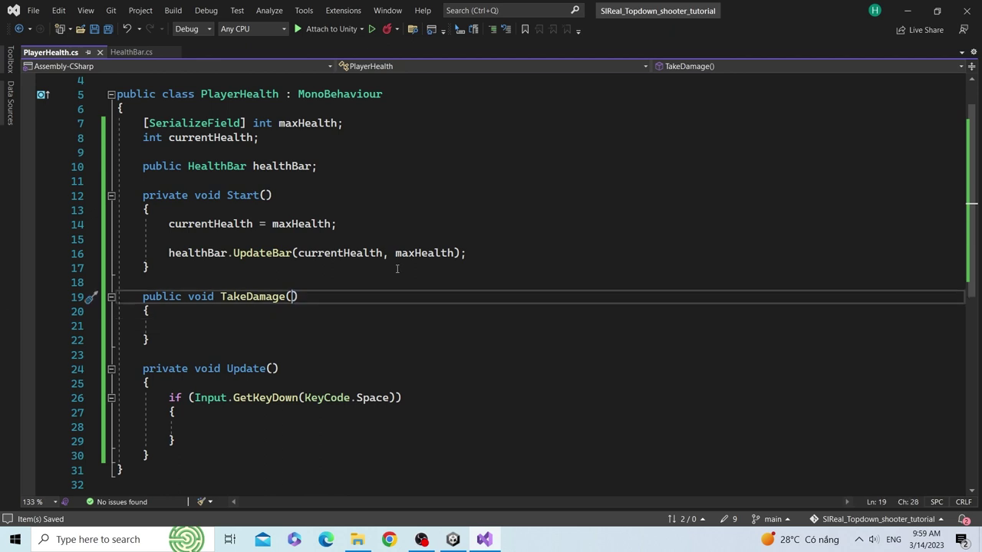
pyautogui.write('int damage')
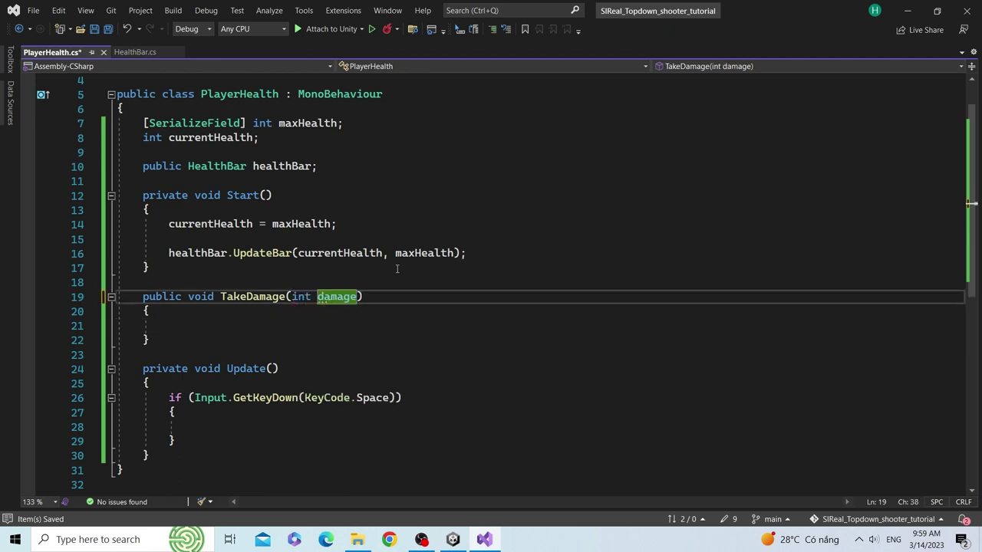
pyautogui.click(233, 325)
pyautogui.write('cu')
pyautogui.press('Tab')
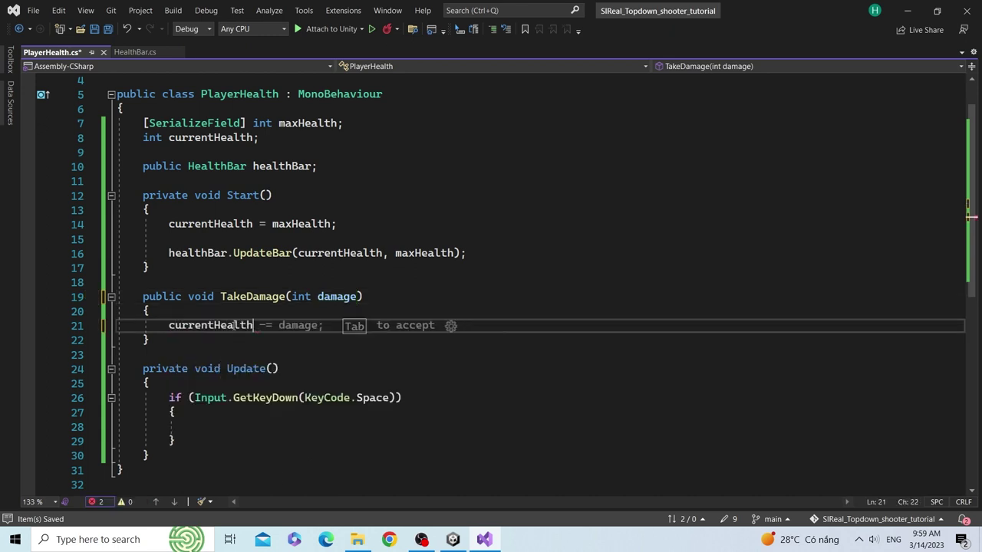
pyautogui.write(' -= ')
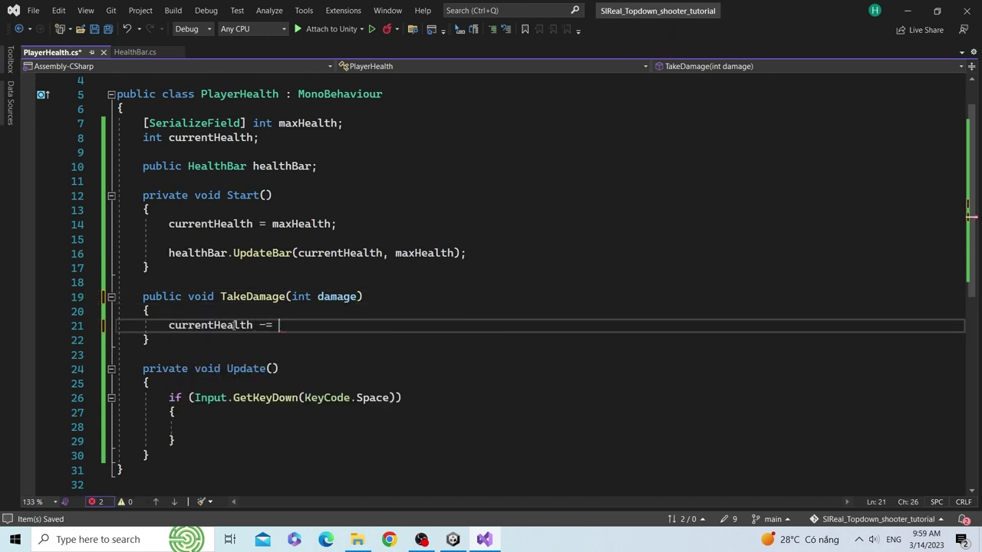
pyautogui.write('dama')
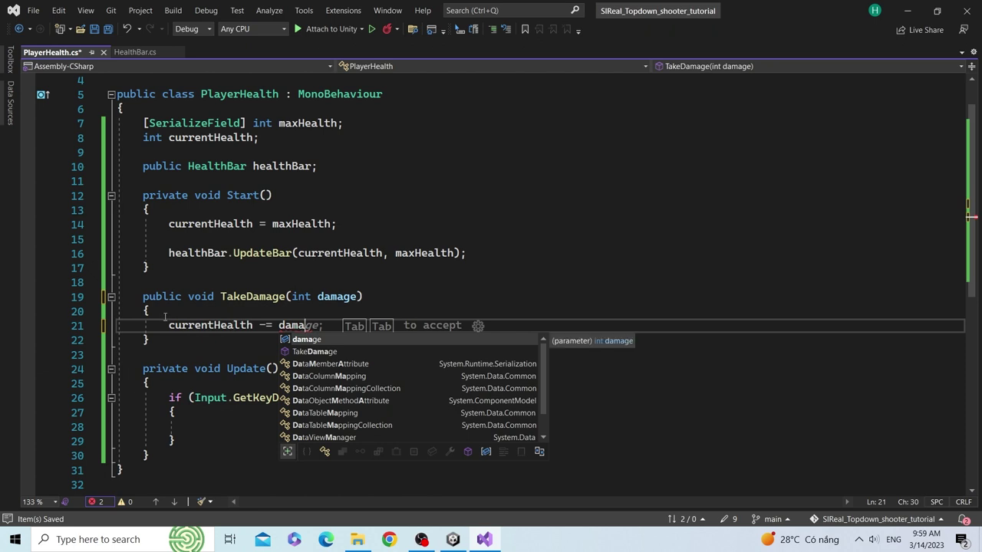
pyautogui.press('Escape')
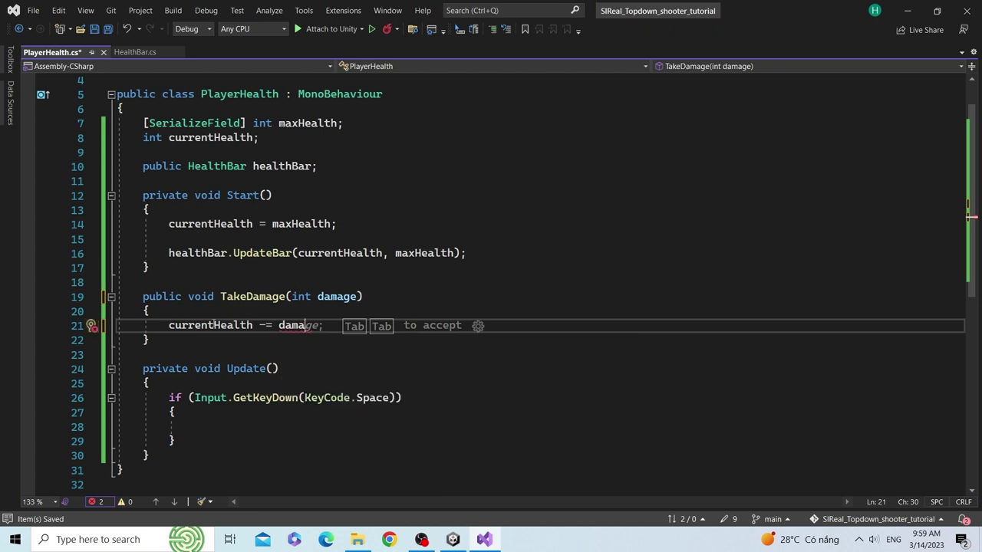
pyautogui.write('ge;')
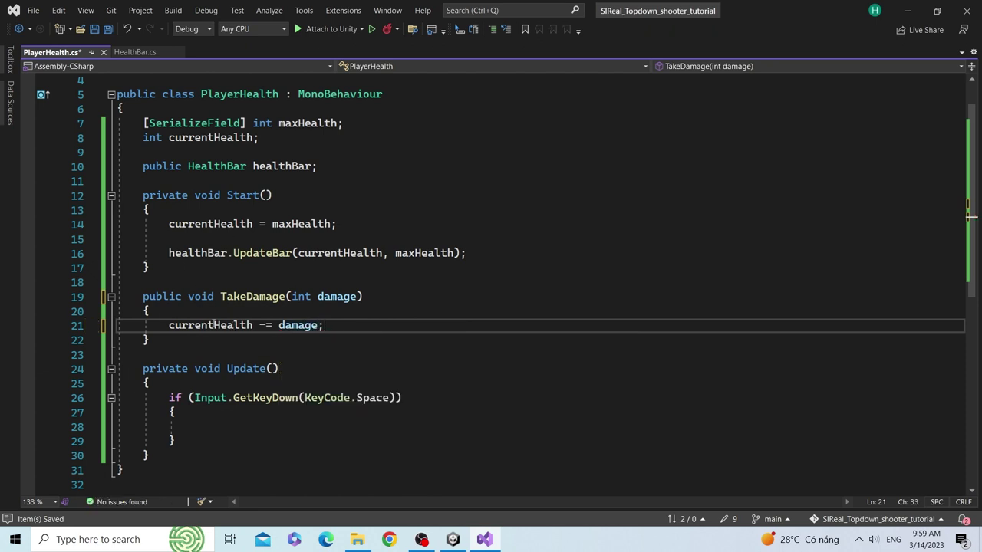
pyautogui.press('Return')
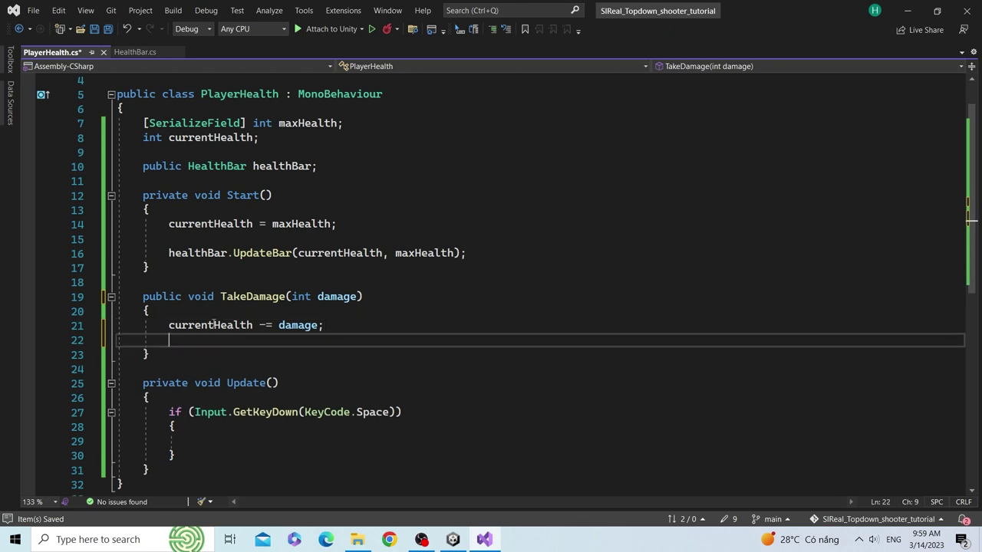
pyautogui.press('Return')
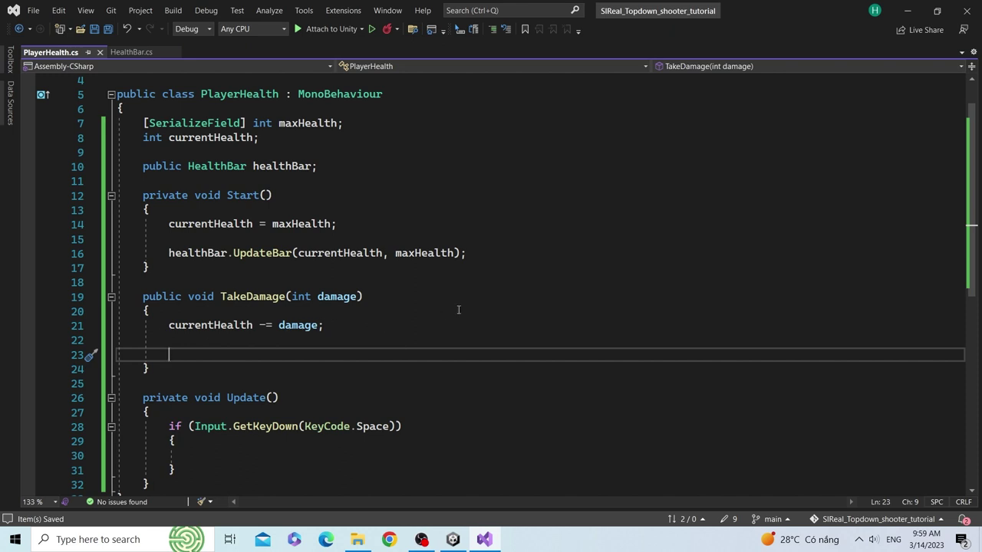
# Step: Add an if (currentHealth < 0) block with braces below the damage line and start a Destroy( call inside it
pyautogui.write('if (curr')
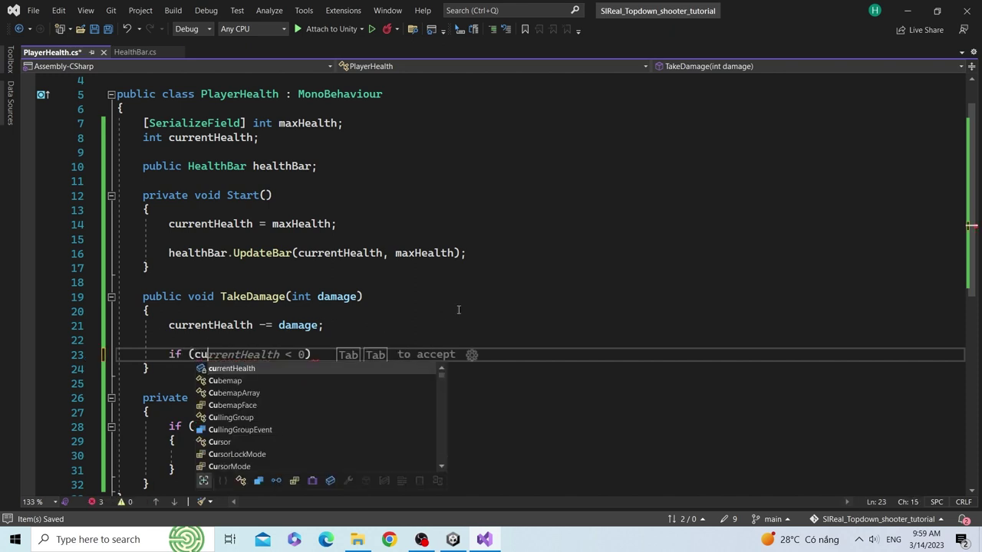
pyautogui.write('entHealth < 0')
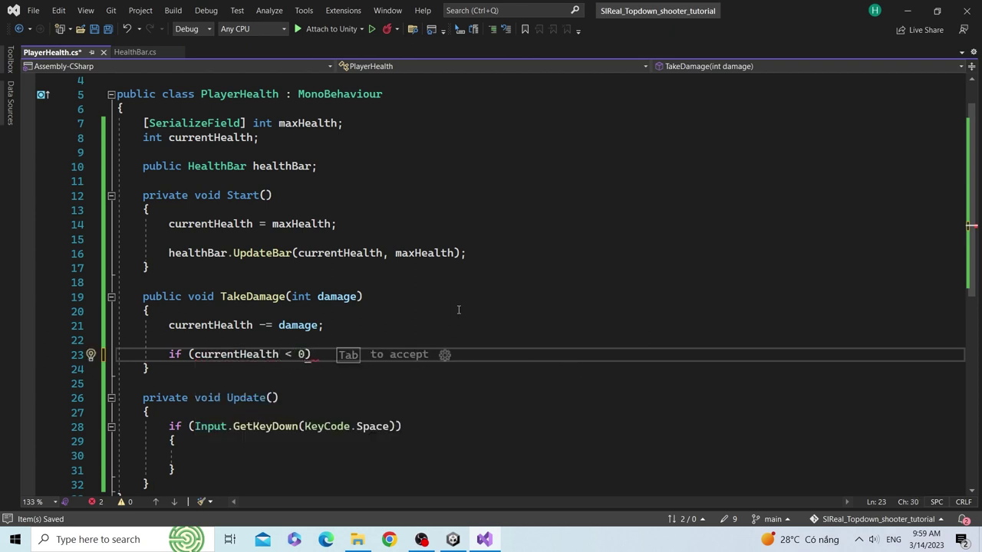
pyautogui.press('Return')
pyautogui.write('{')
pyautogui.press('Return')
pyautogui.scroll(-1, 425, 317)
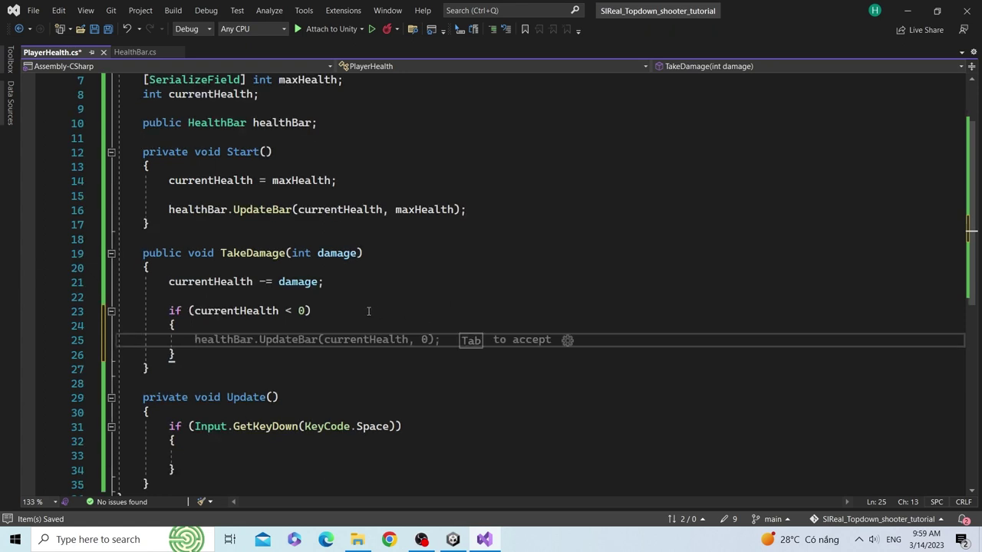
pyautogui.write('D')
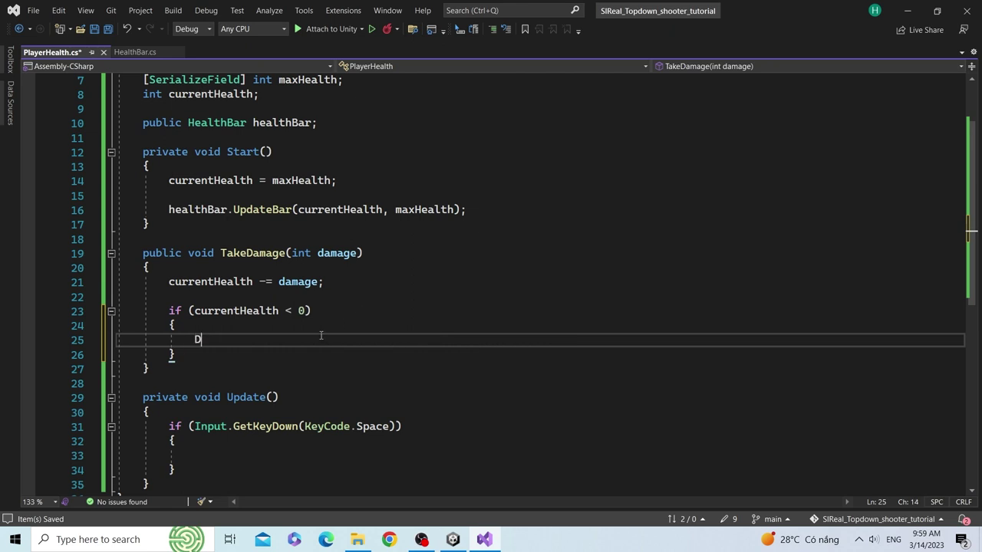
pyautogui.write('estroy(')
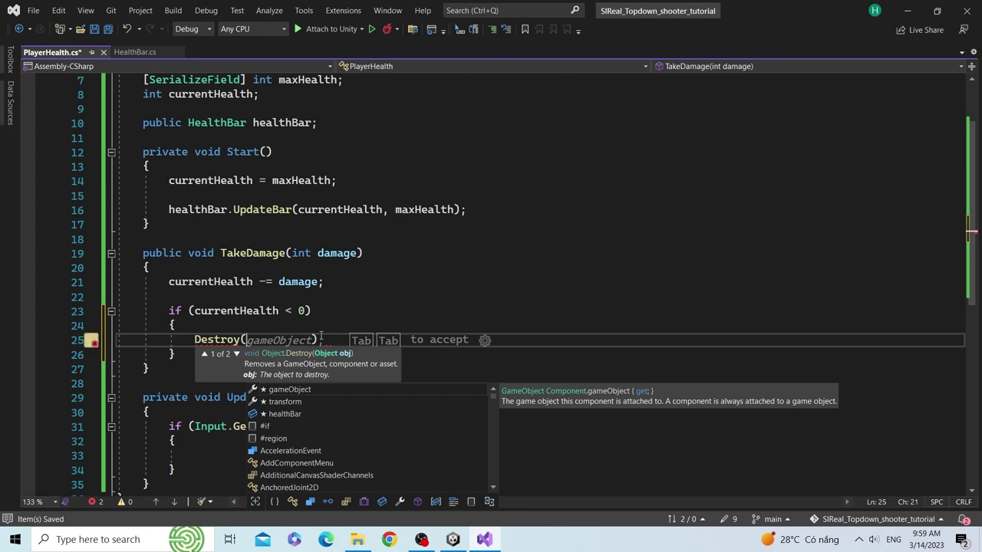
pyautogui.click(339, 334)
pyautogui.moveTo(340, 336); pyautogui.dragTo(197, 339)
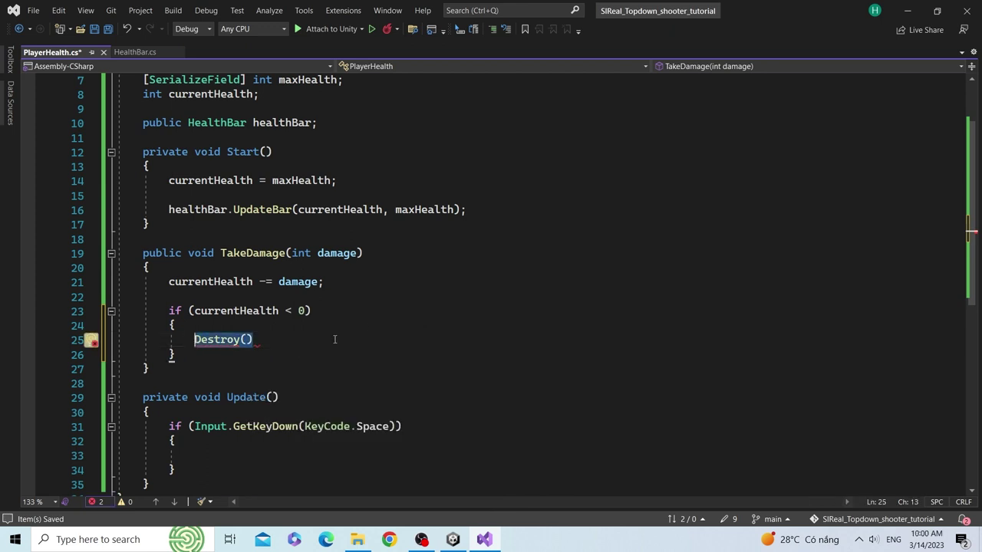
pyautogui.scroll(2, 334, 340)
pyautogui.click(359, 207)
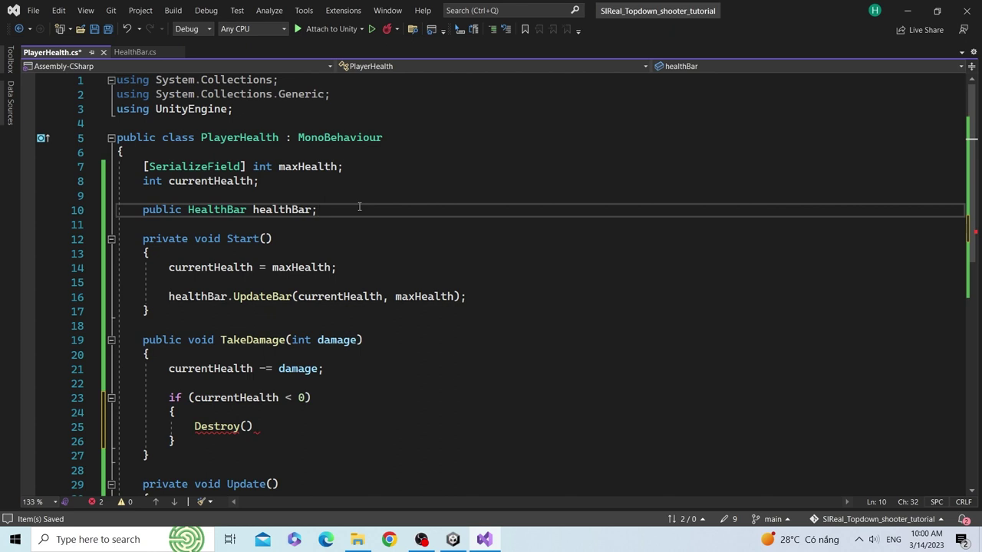
# Step: Declare 'public Event OnDeath;' below the healthBar field and save PlayerHealth.cs
pyautogui.press('Return')
pyautogui.press('Return')
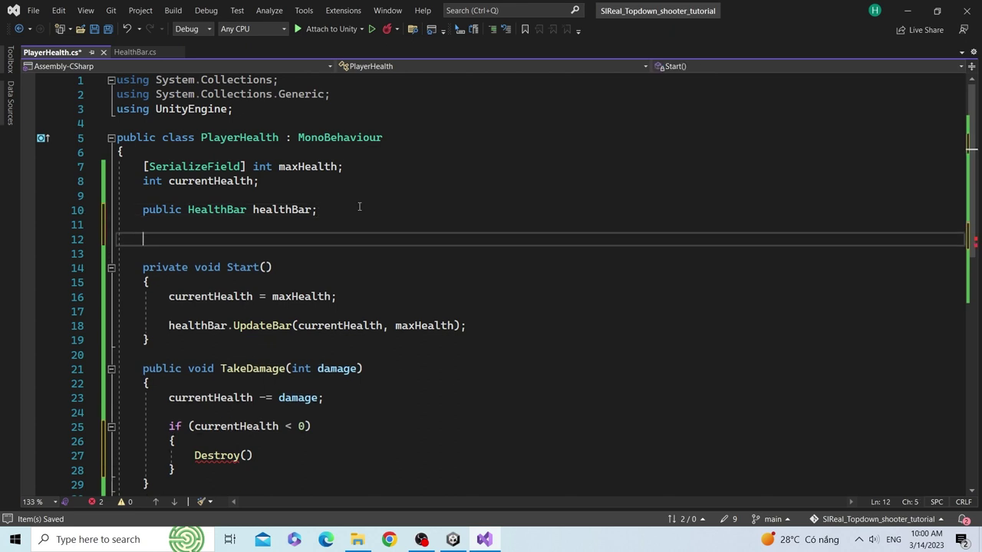
pyautogui.write('public ')
pyautogui.write('uni')
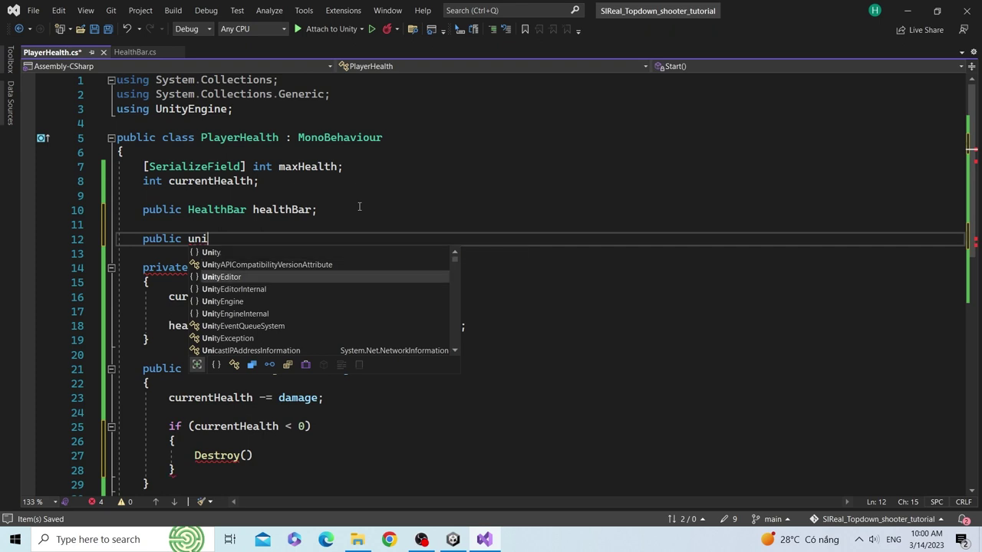
pyautogui.press('Down')
pyautogui.press('BackSpace')
pyautogui.press('BackSpace')
pyautogui.press('BackSpace')
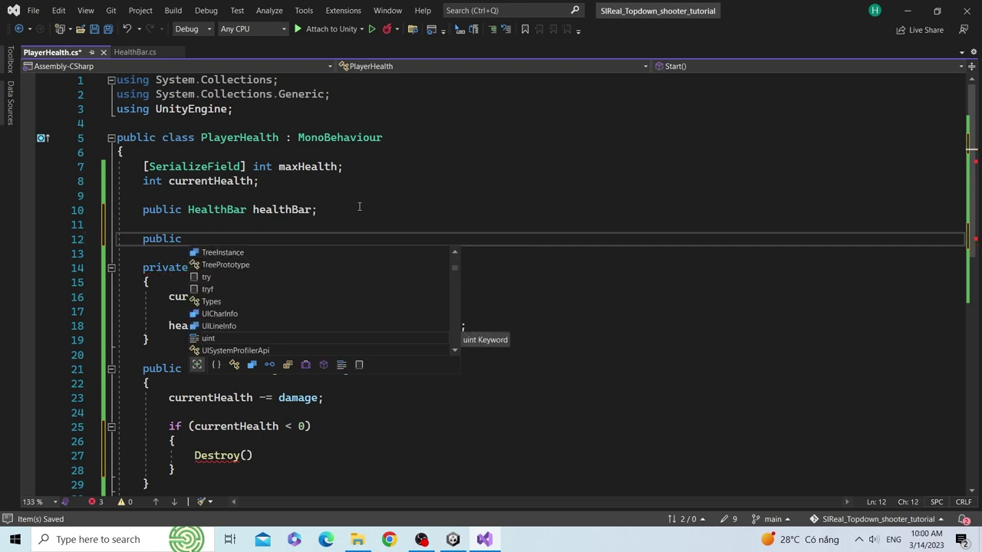
pyautogui.write('event')
pyautogui.press('Down')
pyautogui.press('Tab')
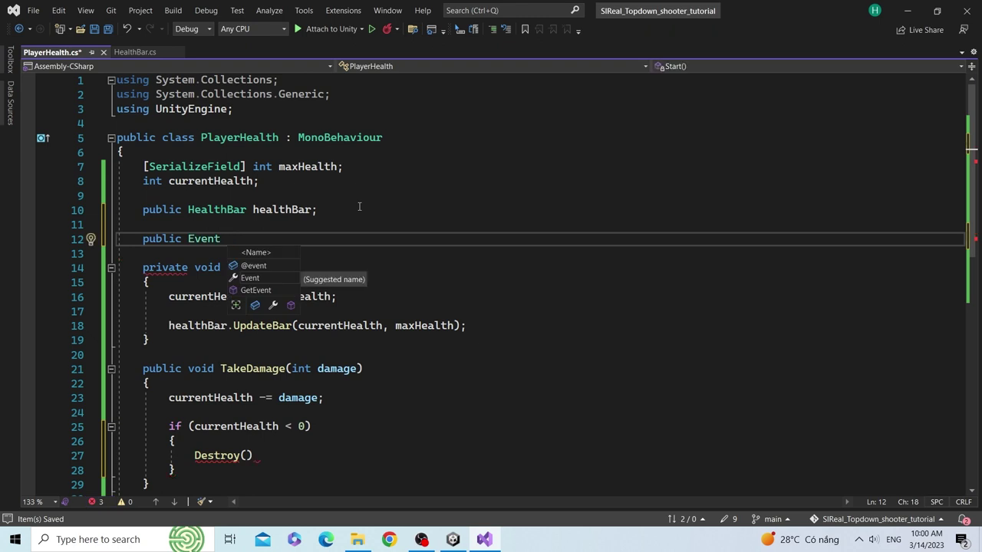
pyautogui.write('OnDeath')
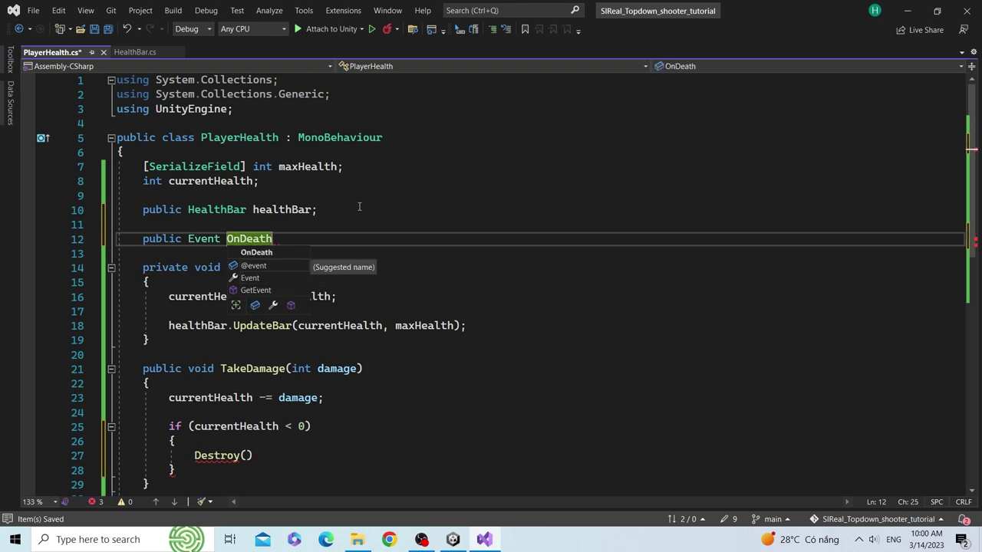
pyautogui.write(';')
pyautogui.hotkey('ctrl', 's')
pyautogui.click(197, 237)
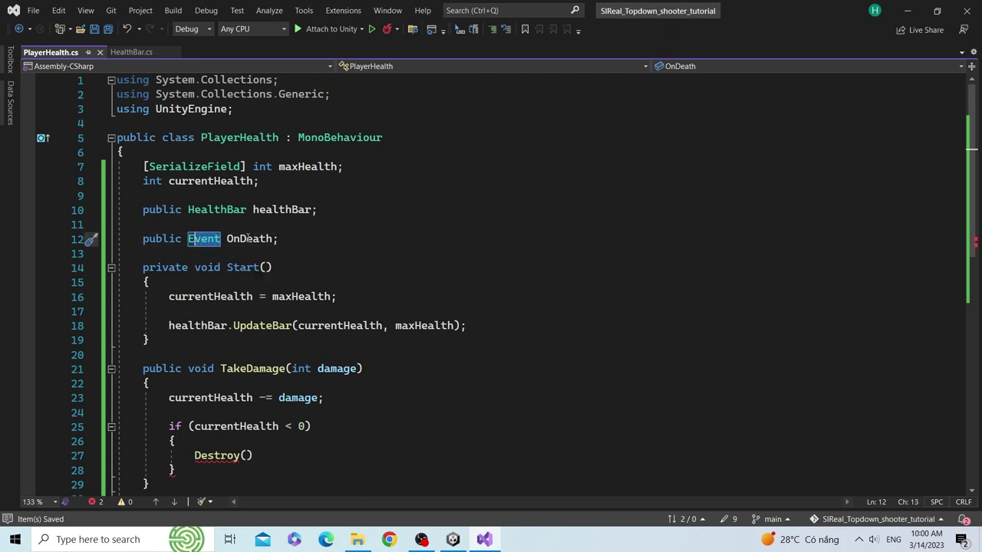
pyautogui.doubleClick(248, 239)
pyautogui.scroll(-2, 410, 233)
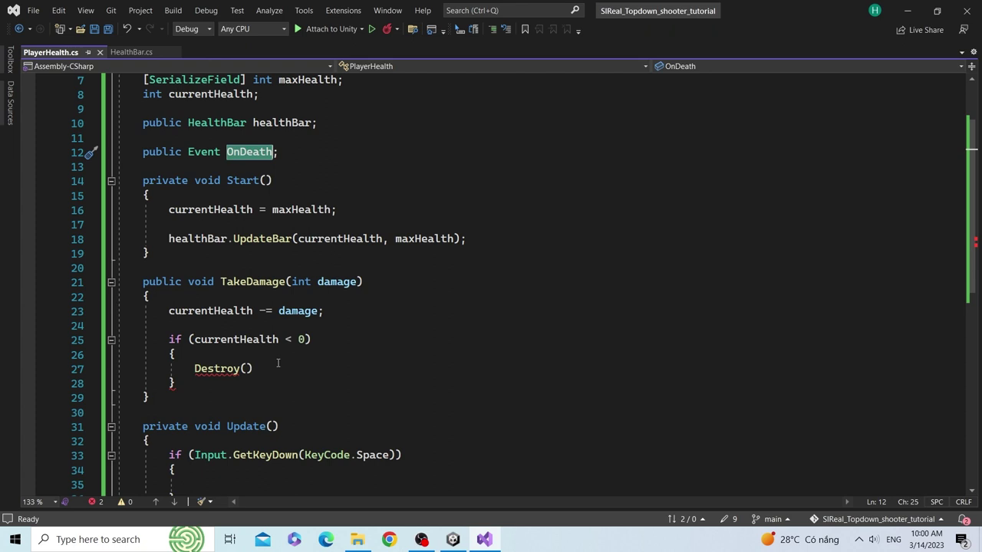
# Step: Create an empty public void Death() method below TakeDamage
pyautogui.click(183, 395)
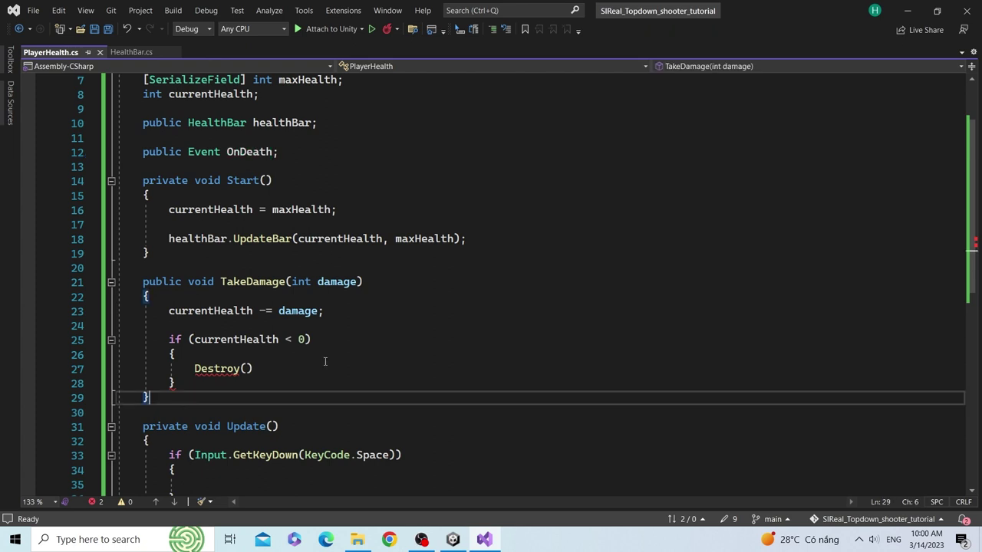
pyautogui.press('Return')
pyautogui.press('Return')
pyautogui.write('public ')
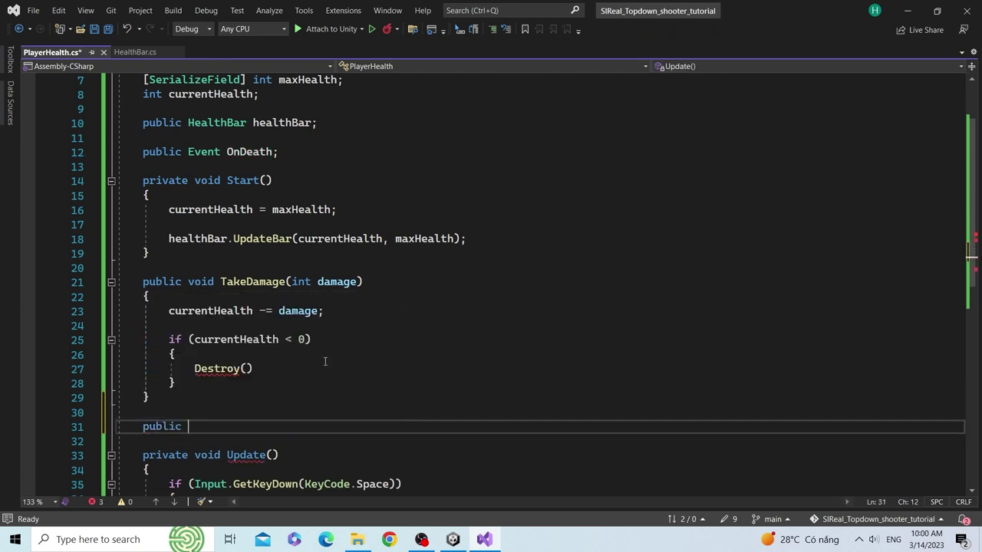
pyautogui.write('void')
pyautogui.scroll(-1, 324, 360)
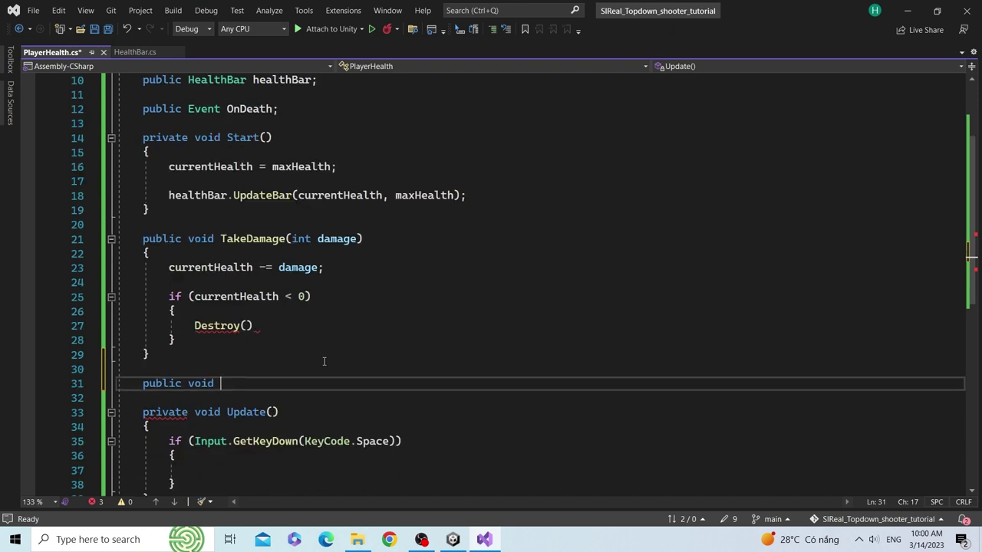
pyautogui.write('Death()')
pyautogui.press('Return')
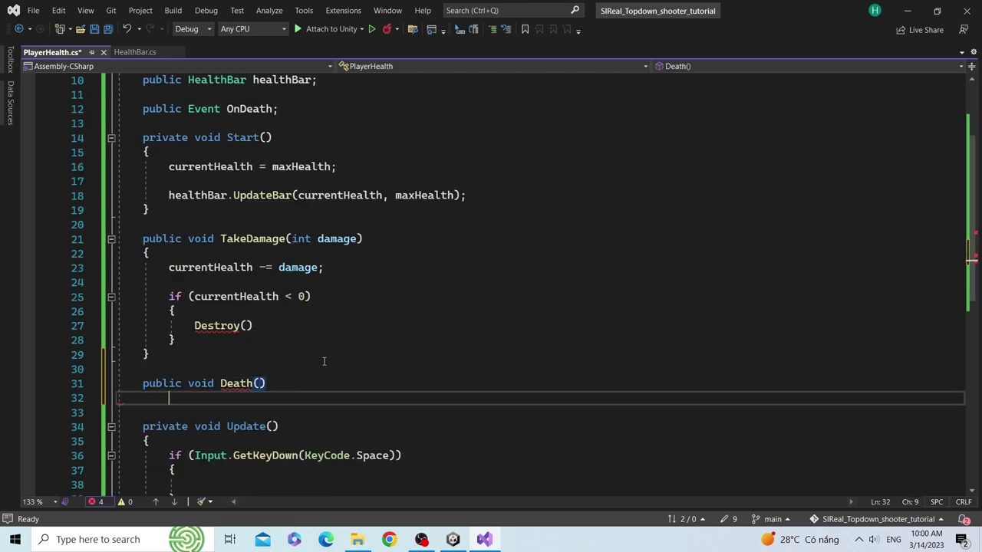
pyautogui.write('{')
pyautogui.press('Return')
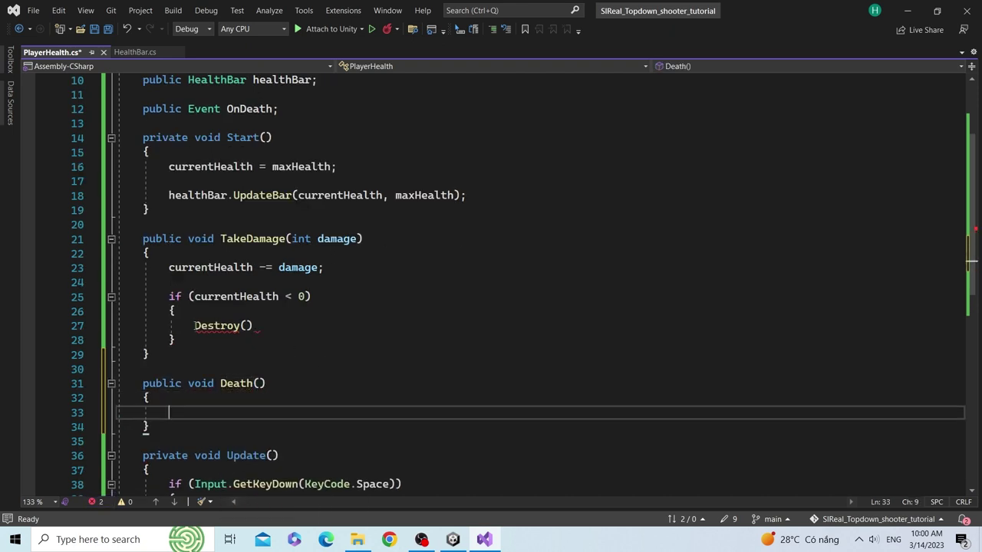
# Step: Move the Destroy call into Death as Destroy(gameObject); and save the file
pyautogui.moveTo(194, 325); pyautogui.dragTo(258, 326)
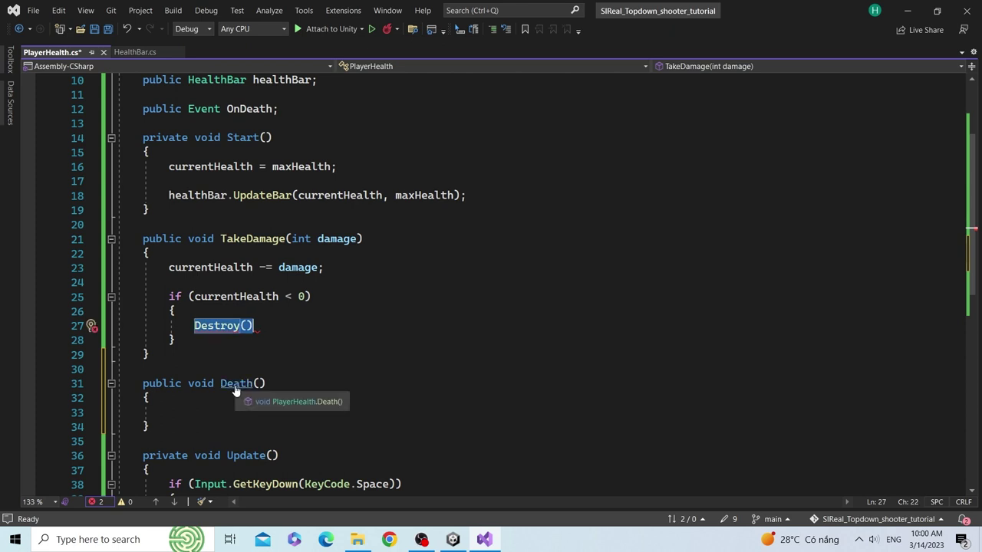
pyautogui.hotkey('ctrl', 'x')
pyautogui.click(210, 412)
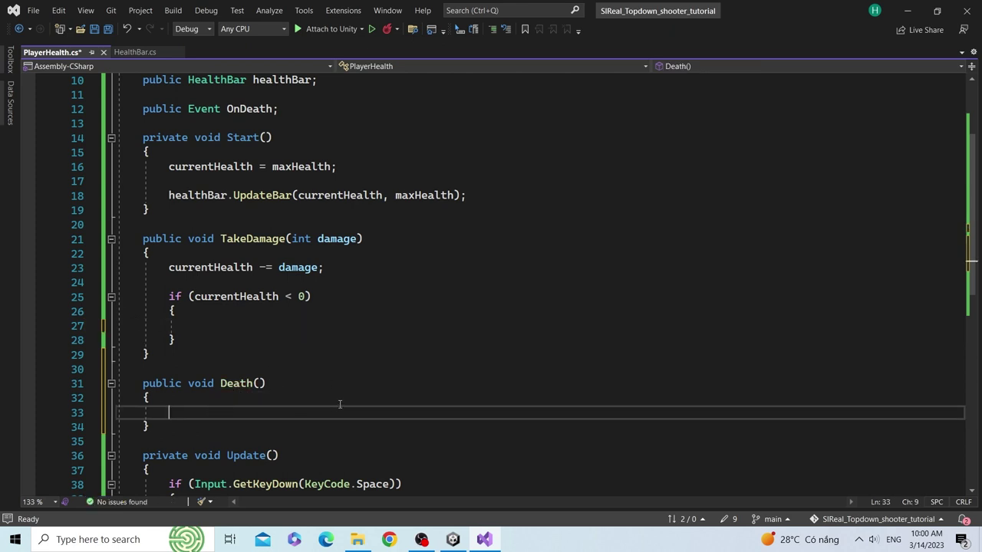
pyautogui.hotkey('ctrl', 'v')
pyautogui.press('Left')
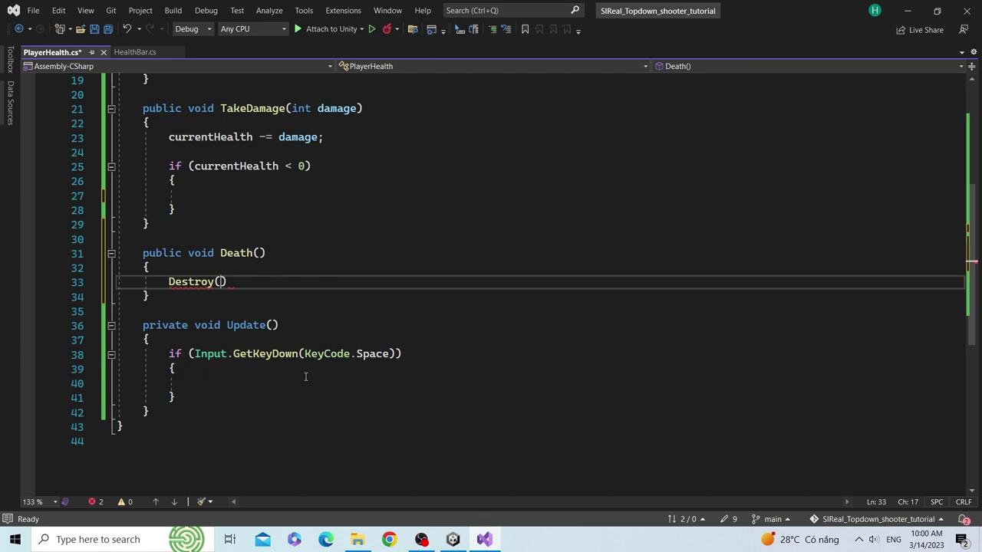
pyautogui.write('gam')
pyautogui.press('Tab')
pyautogui.press('Right')
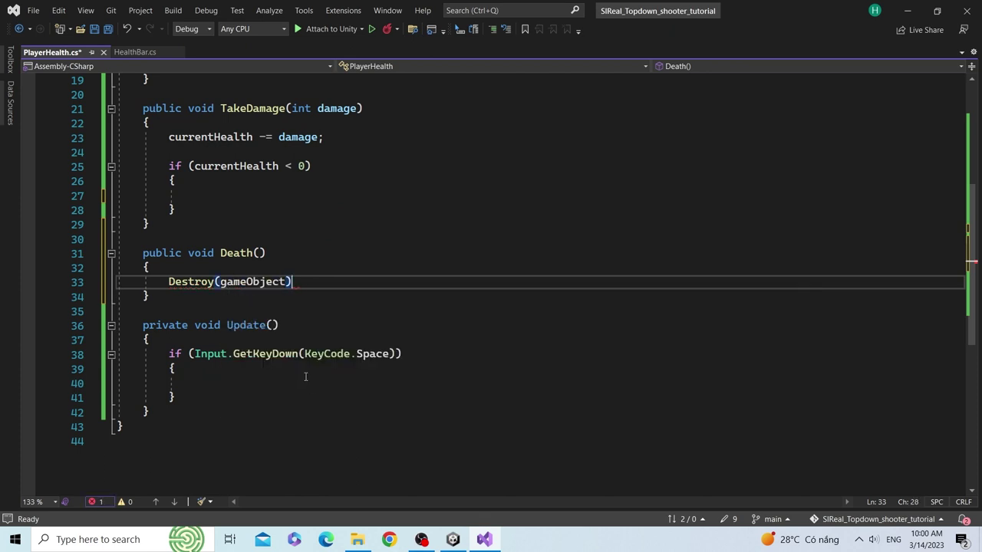
pyautogui.write(';')
pyautogui.hotkey('ctrl', 's')
# Step: Review the Death method, the OnDeath declaration and the now-empty if block in TakeDamage
pyautogui.scroll(1, 267, 262)
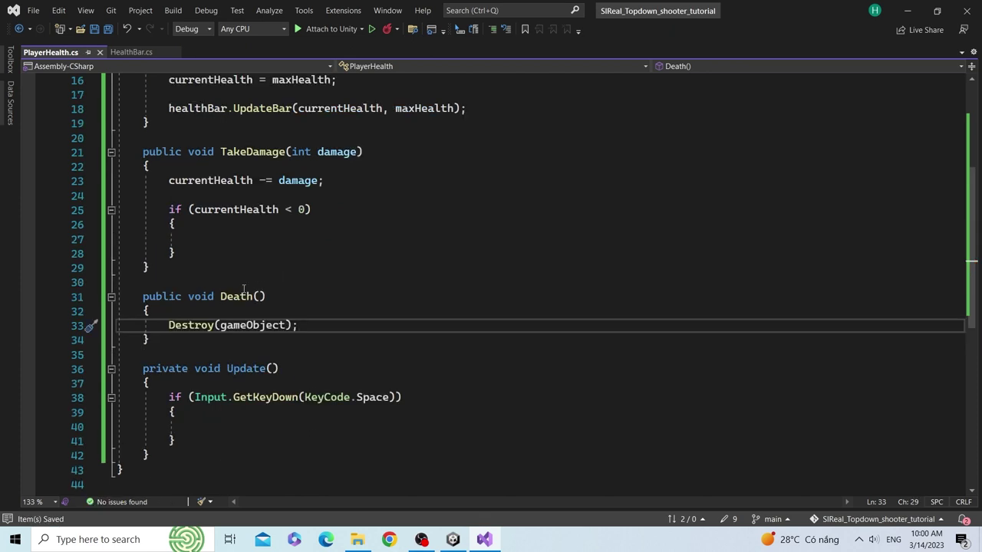
pyautogui.click(252, 296)
pyautogui.scroll(3, 280, 293)
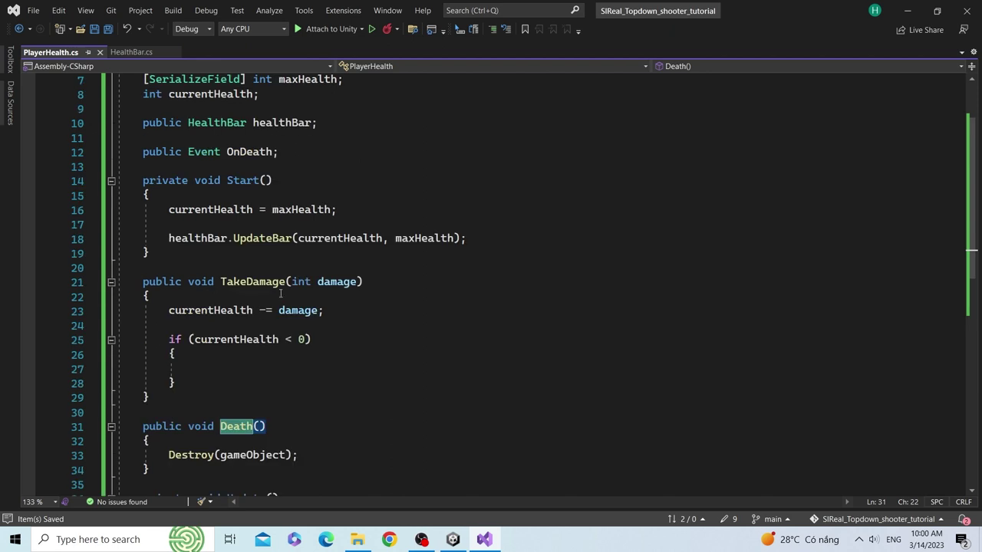
pyautogui.click(245, 152)
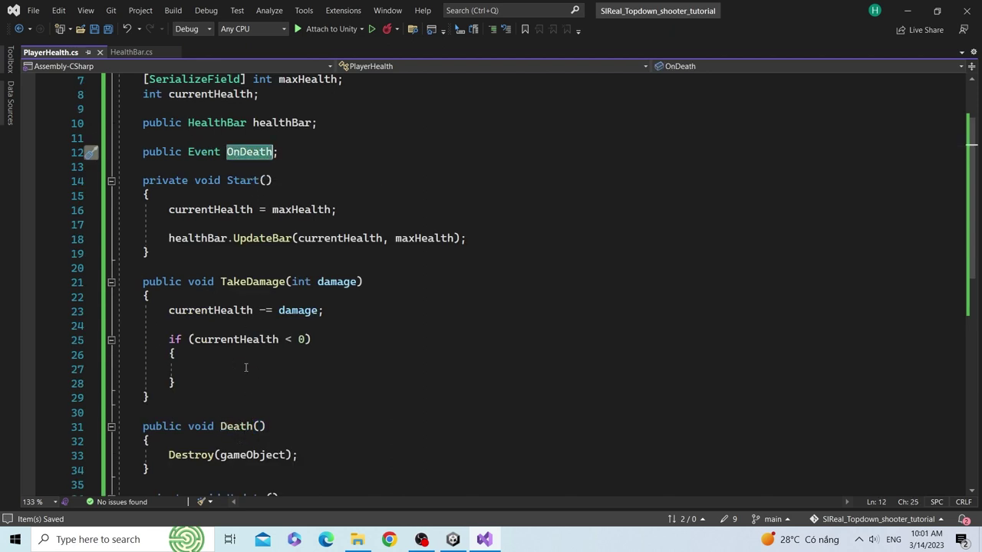
pyautogui.click(235, 368)
pyautogui.scroll(-1, 234, 367)
pyautogui.click(213, 425)
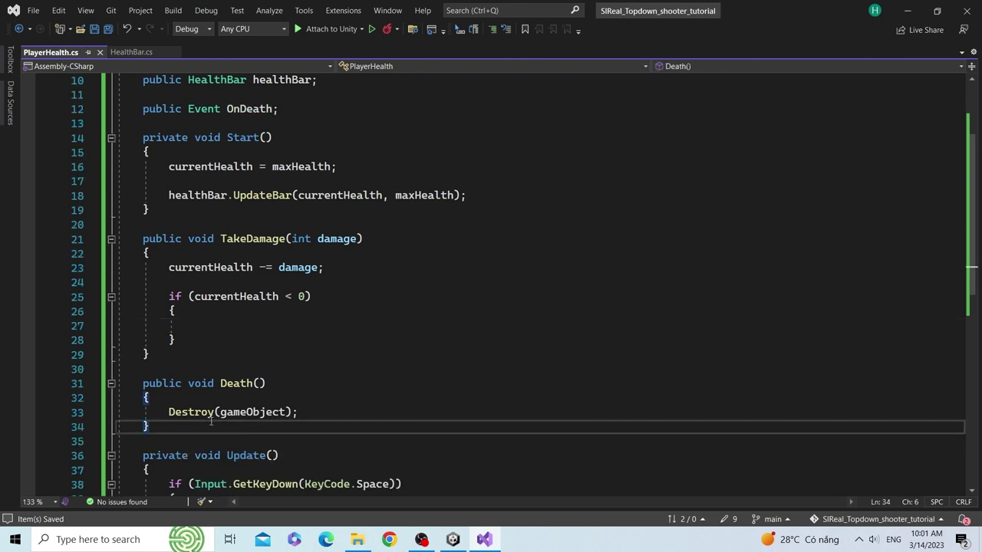
pyautogui.click(147, 383)
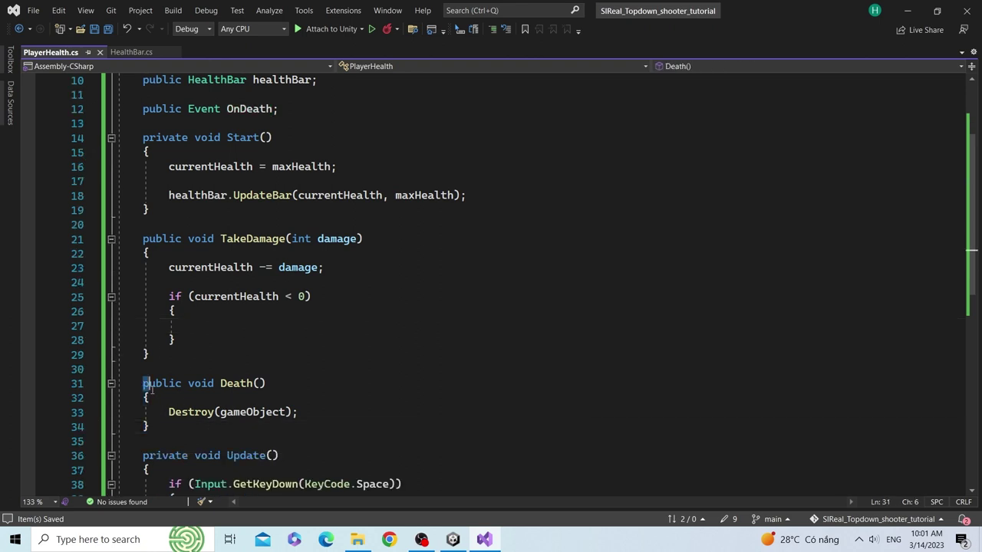
pyautogui.scroll(-1, 282, 365)
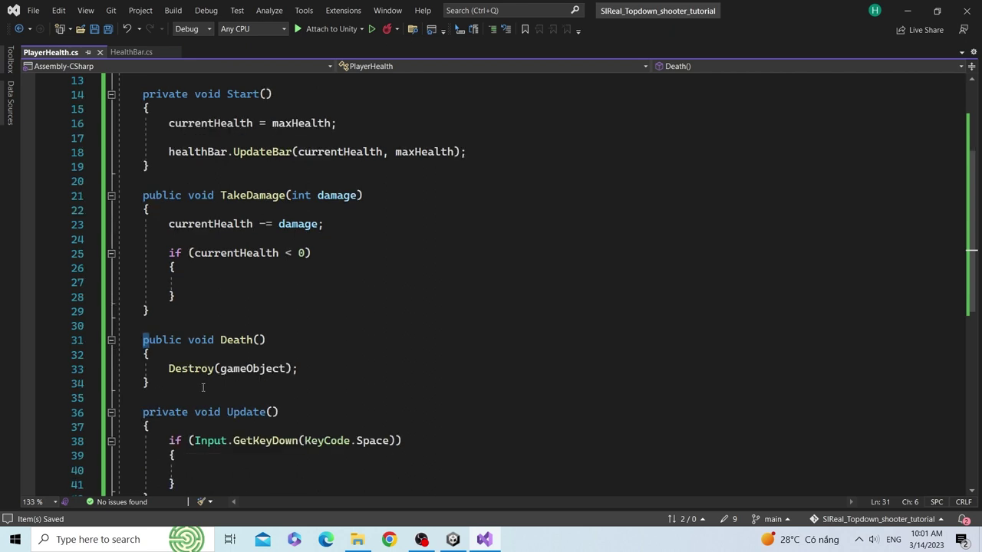
# Step: Add a void falling() stub below Death, then delete its empty braces
pyautogui.click(232, 378)
pyautogui.press('Return')
pyautogui.press('Return')
pyautogui.write('v')
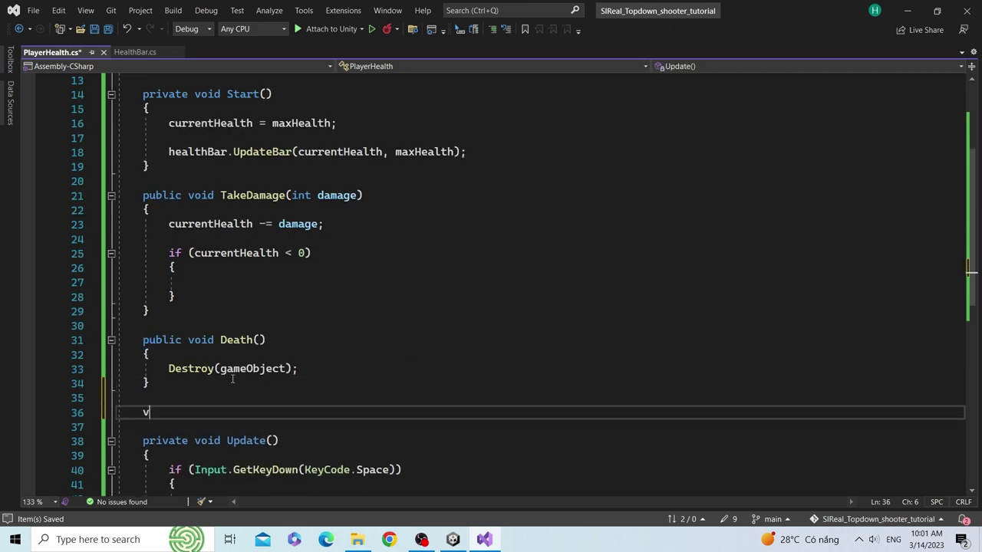
pyautogui.write('oid falling()')
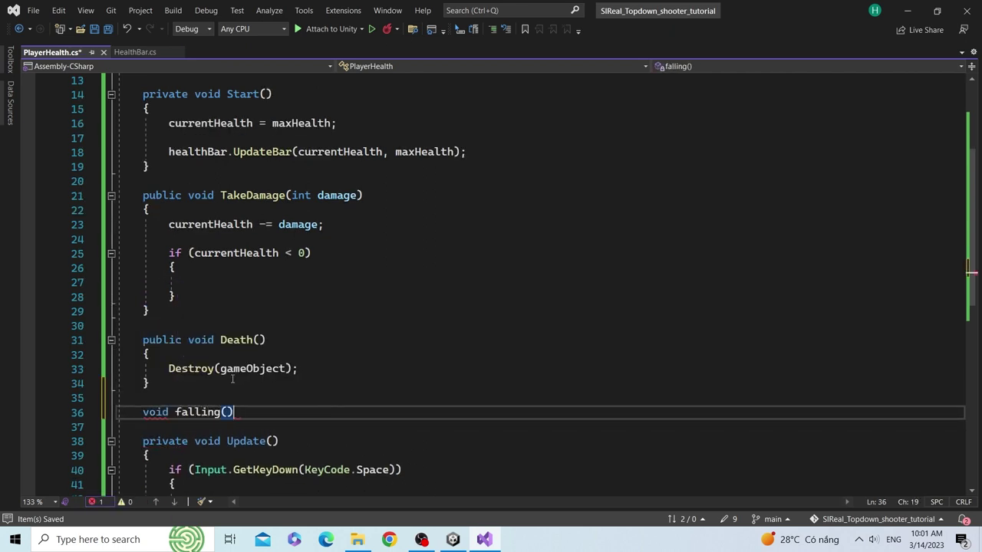
pyautogui.press('Return')
pyautogui.write('{')
pyautogui.press('Return')
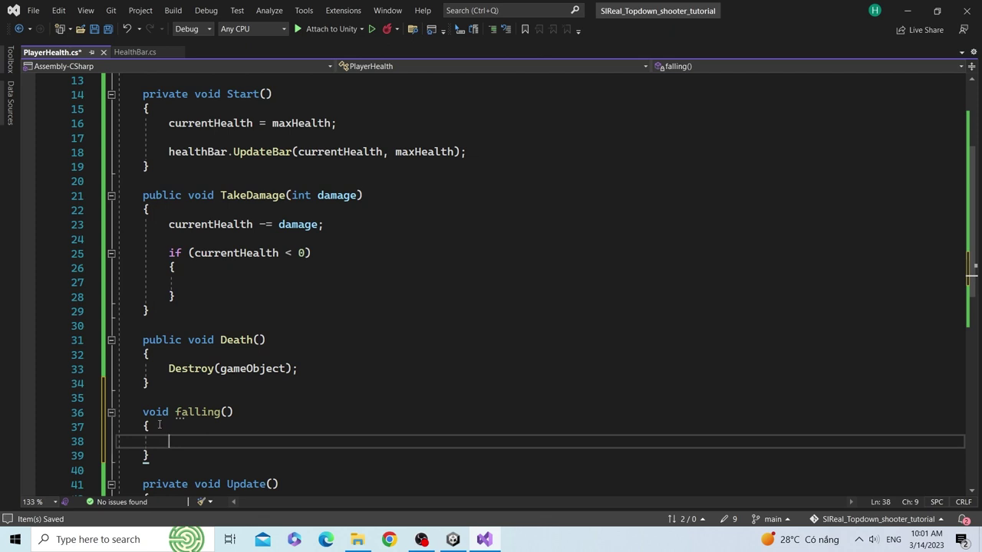
pyautogui.moveTo(167, 451); pyautogui.dragTo(127, 430)
pyautogui.press('BackSpace')
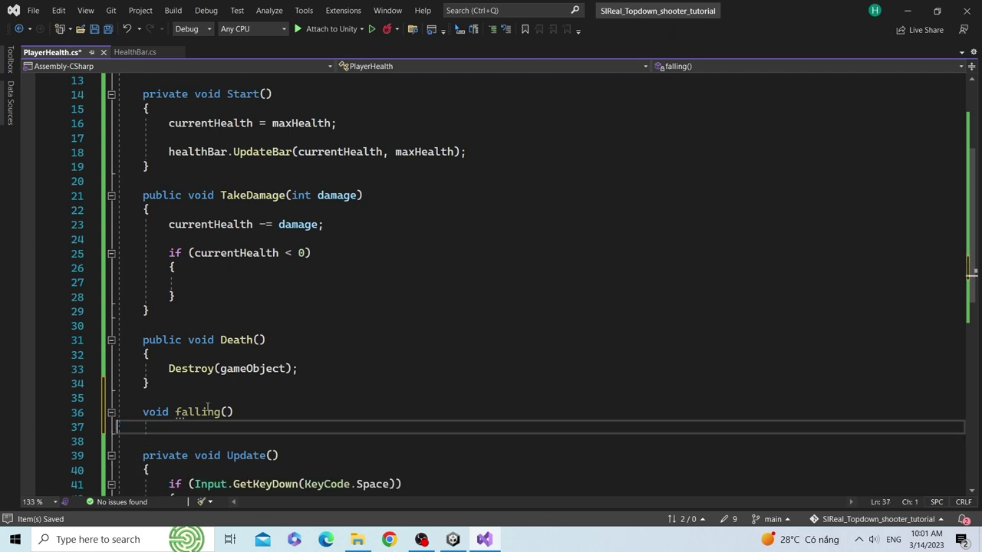
pyautogui.press('BackSpace')
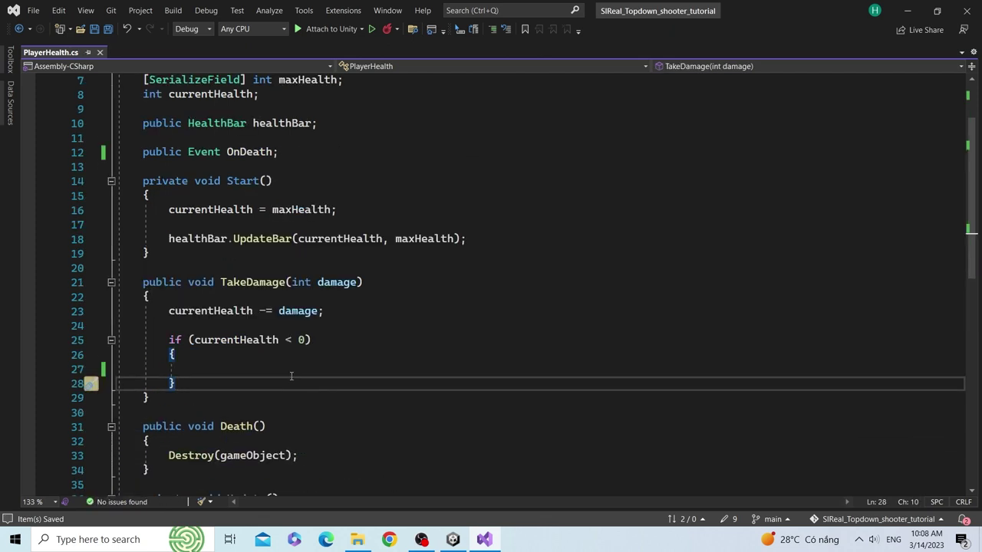
# Step: Discard a half-typed OnDeath call and change OnDeath's type from Event to UnityEvent
pyautogui.click(276, 369)
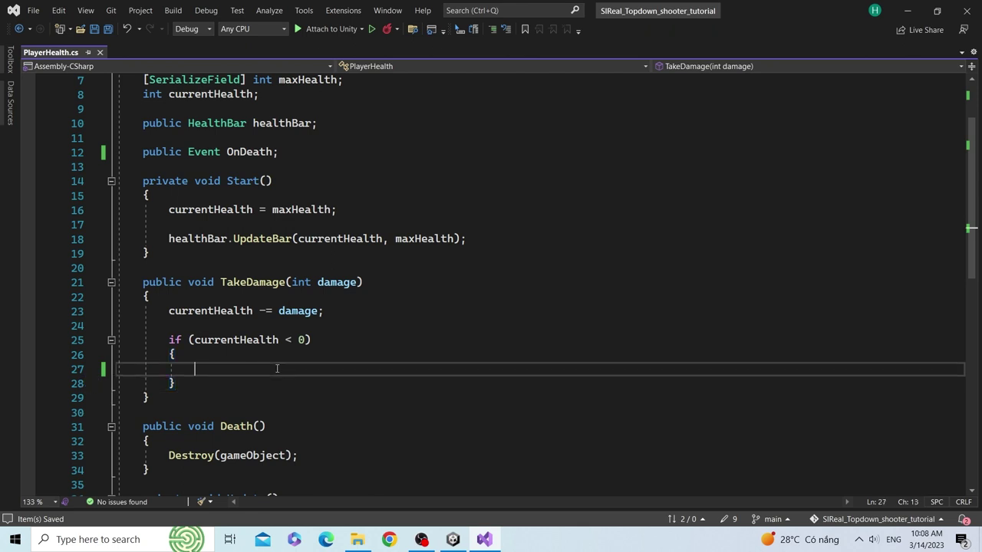
pyautogui.write('On')
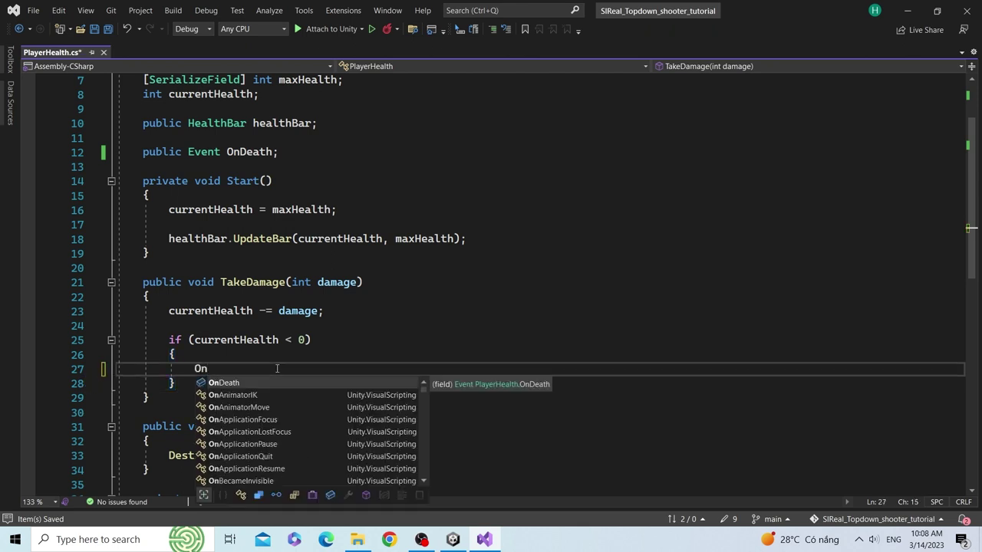
pyautogui.write('Death.invo')
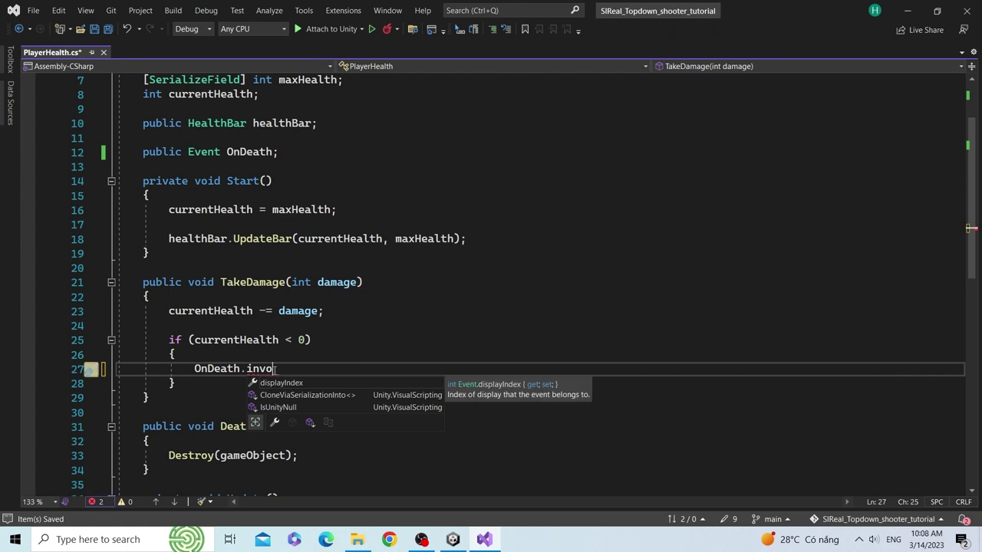
pyautogui.click(195, 369)
pyautogui.hotkey('shift', 'End')
pyautogui.press('Delete')
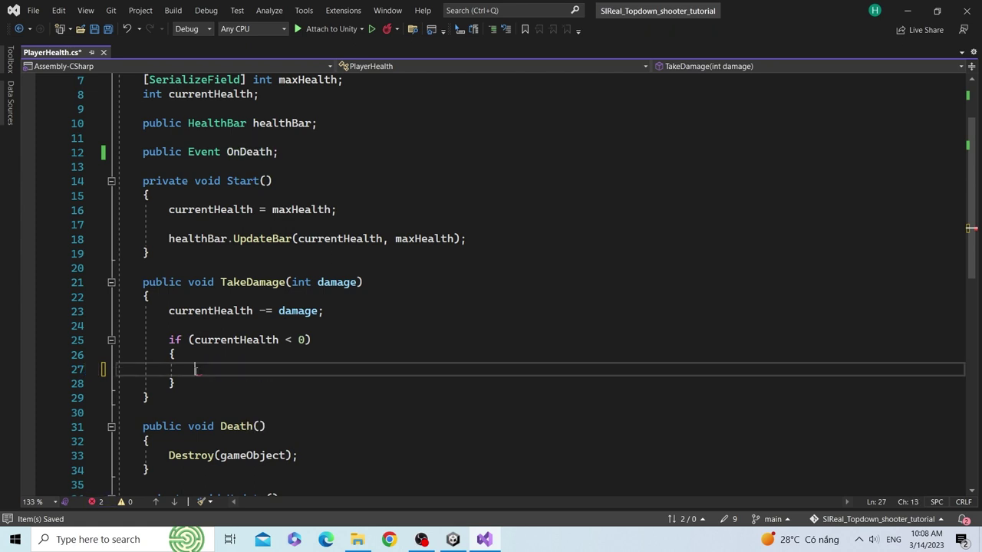
pyautogui.scroll(2, 206, 160)
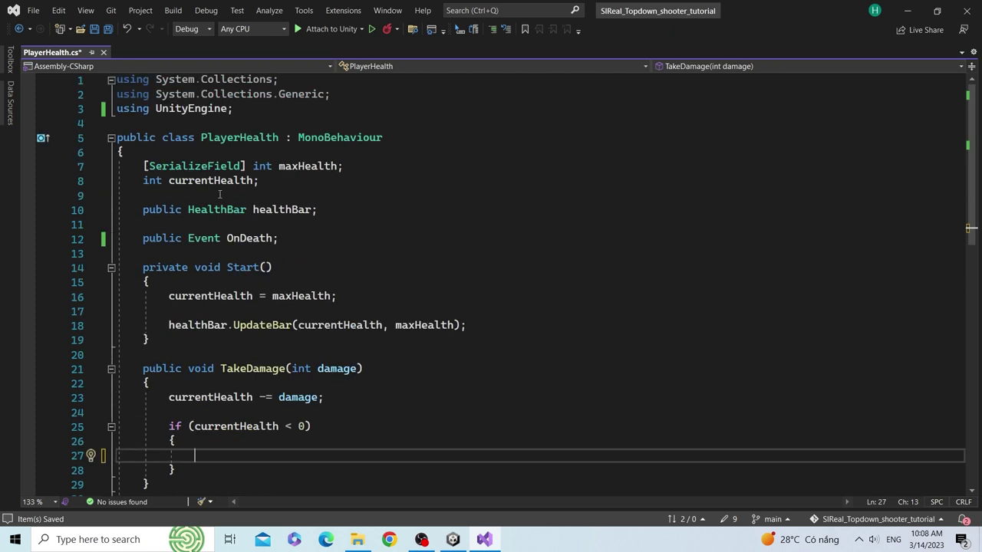
pyautogui.click(194, 238)
pyautogui.write('U')
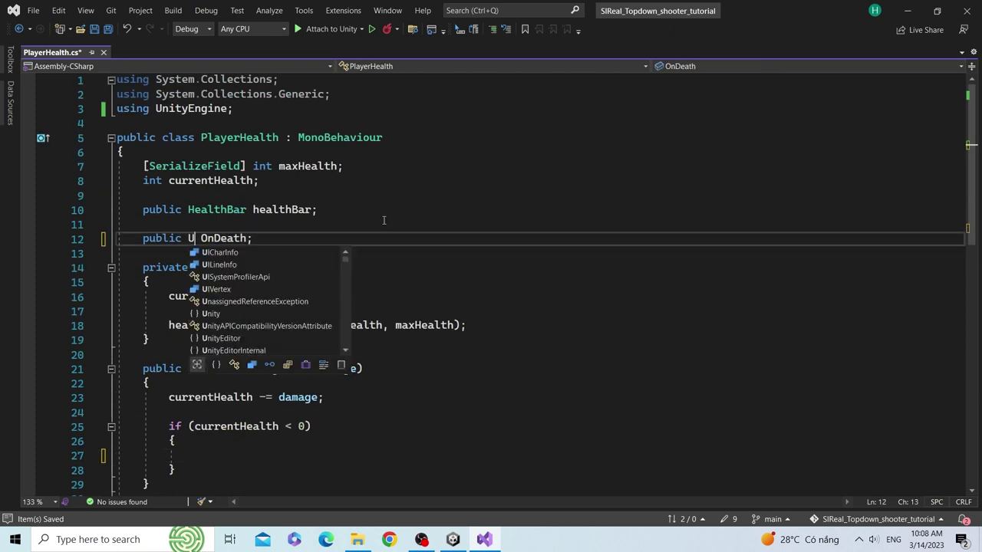
pyautogui.write('nityEvent')
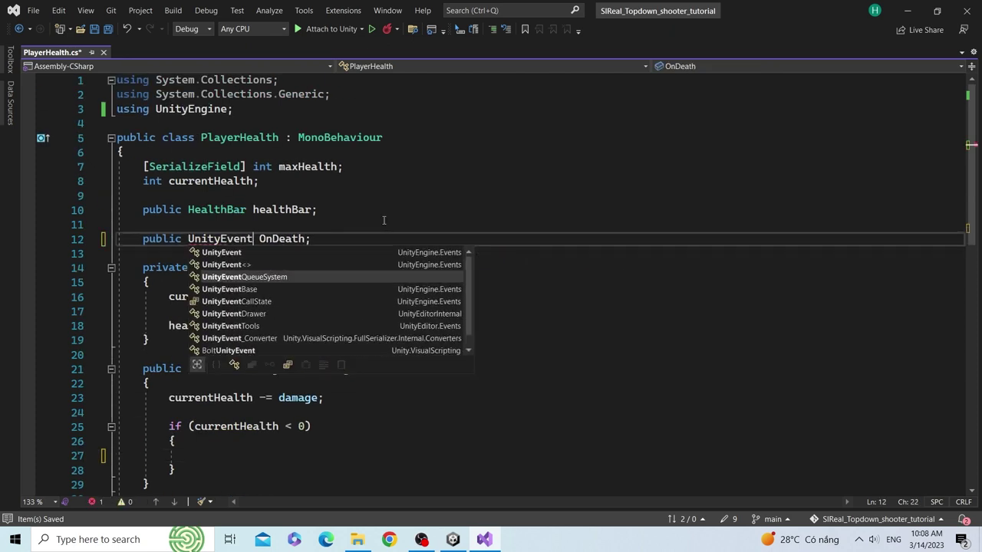
pyautogui.click(358, 223)
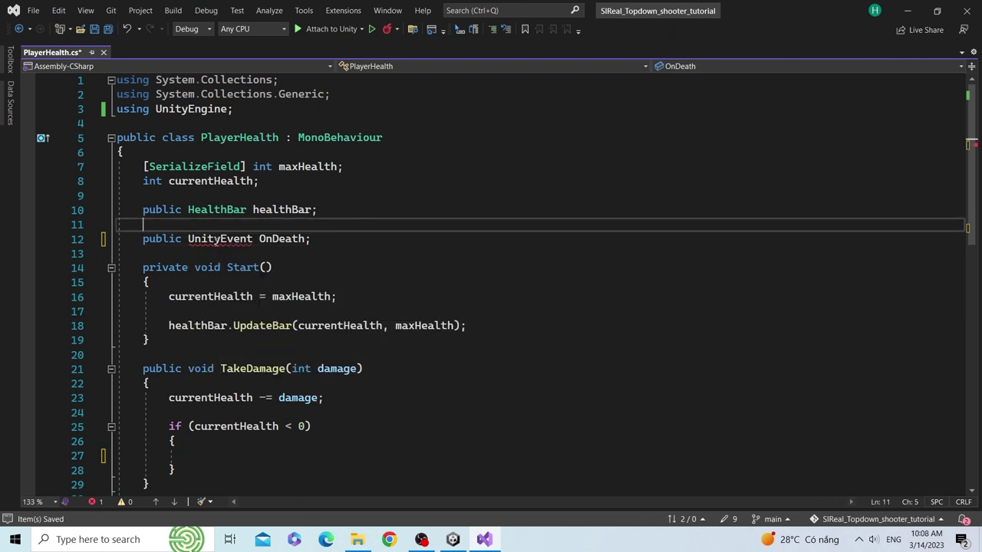
# Step: Add 'using UnityEngine.Events;' to the using directives and save PlayerHealth.cs
pyautogui.click(256, 108)
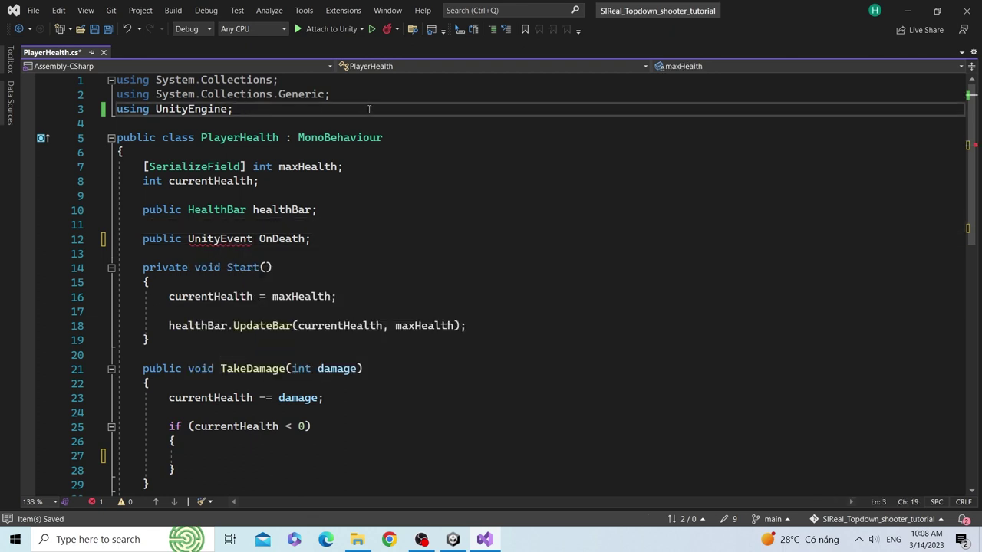
pyautogui.press('Return')
pyautogui.write('using')
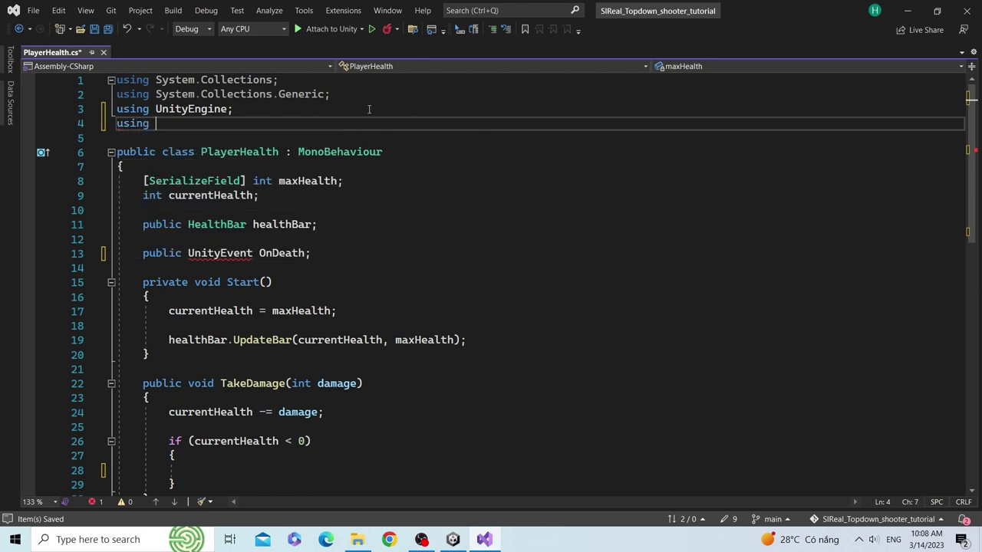
pyautogui.write(' Uni')
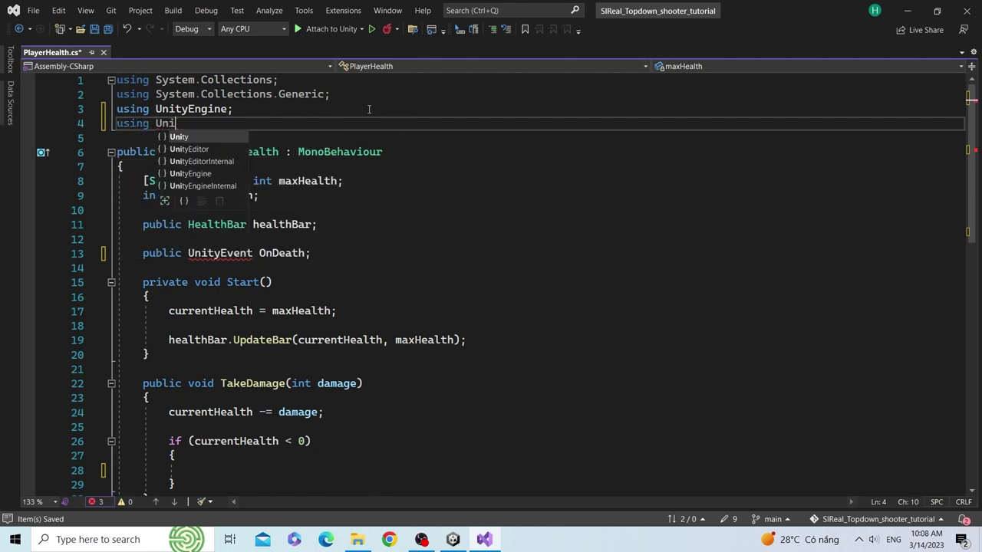
pyautogui.press('Down')
pyautogui.press('Down')
pyautogui.press('Down')
pyautogui.press('Tab')
pyautogui.write('.E')
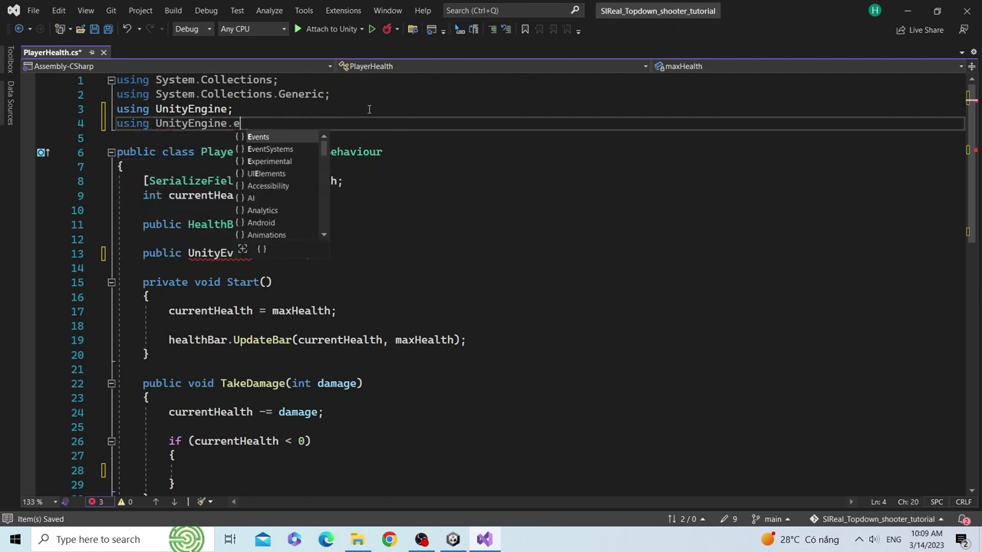
pyautogui.press('Tab')
pyautogui.write(';')
pyautogui.hotkey('ctrl', 's')
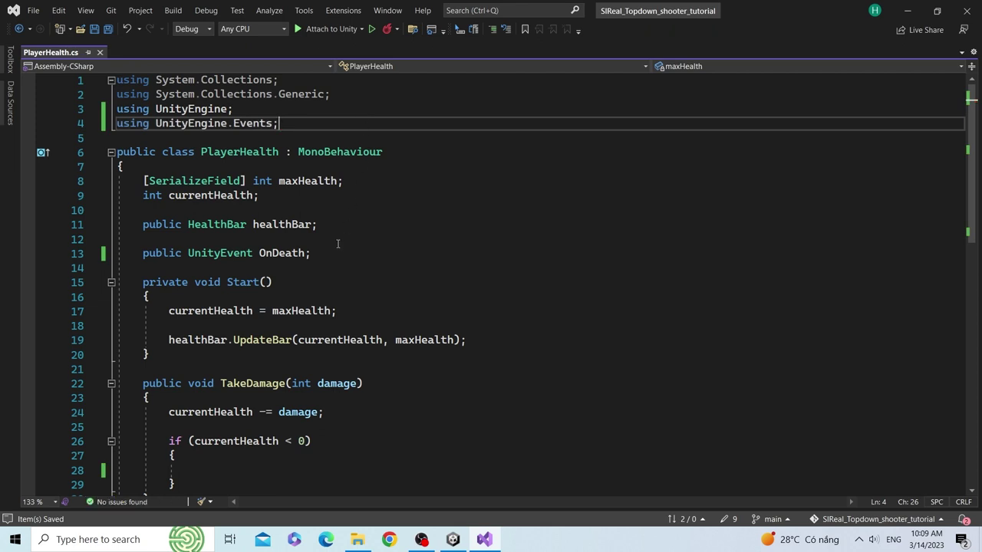
# Step: Write OnDeath.Invoke(); inside the currentHealth < 0 if block
pyautogui.click(278, 253)
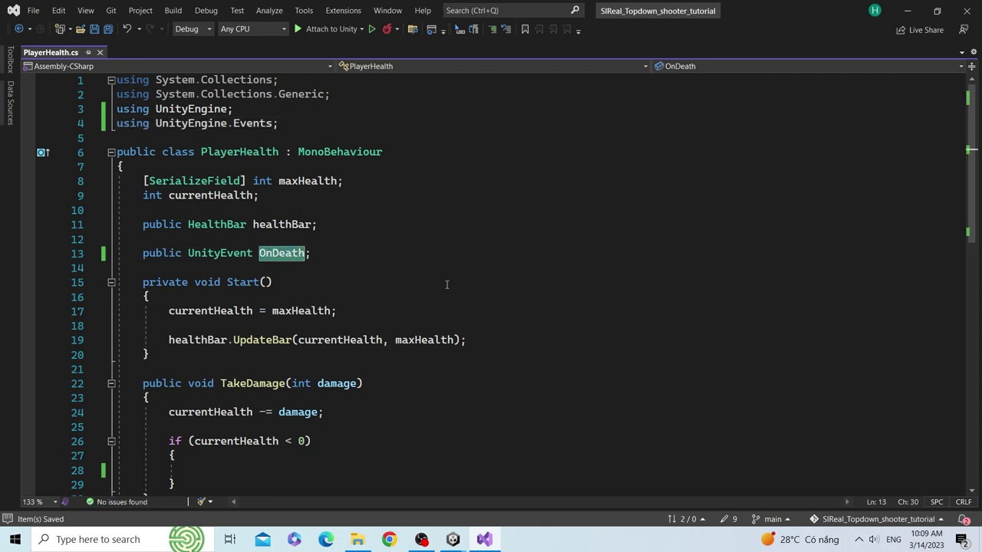
pyautogui.scroll(-1, 446, 285)
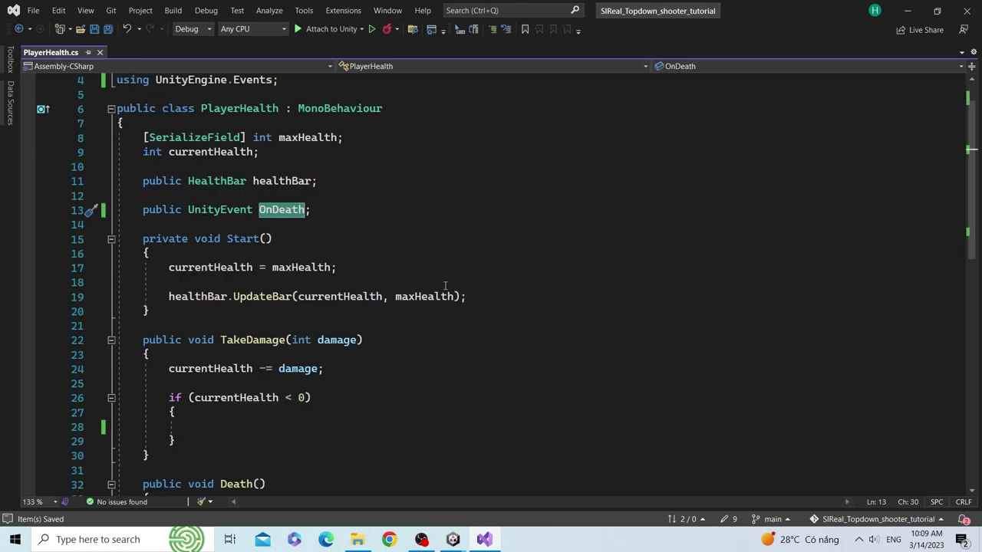
pyautogui.click(253, 432)
pyautogui.scroll(-1, 256, 431)
pyautogui.write('OnDeath')
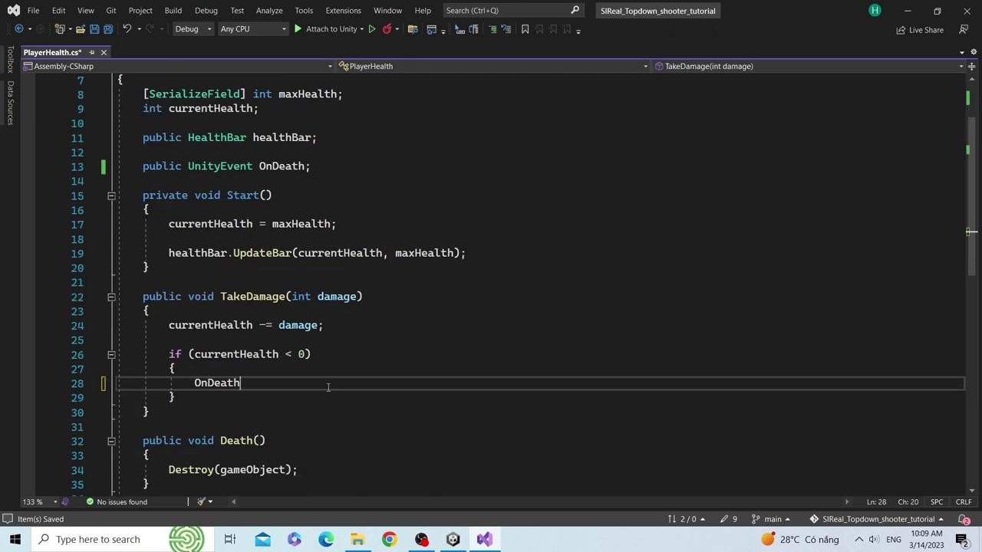
pyautogui.write('.In')
pyautogui.press('Tab')
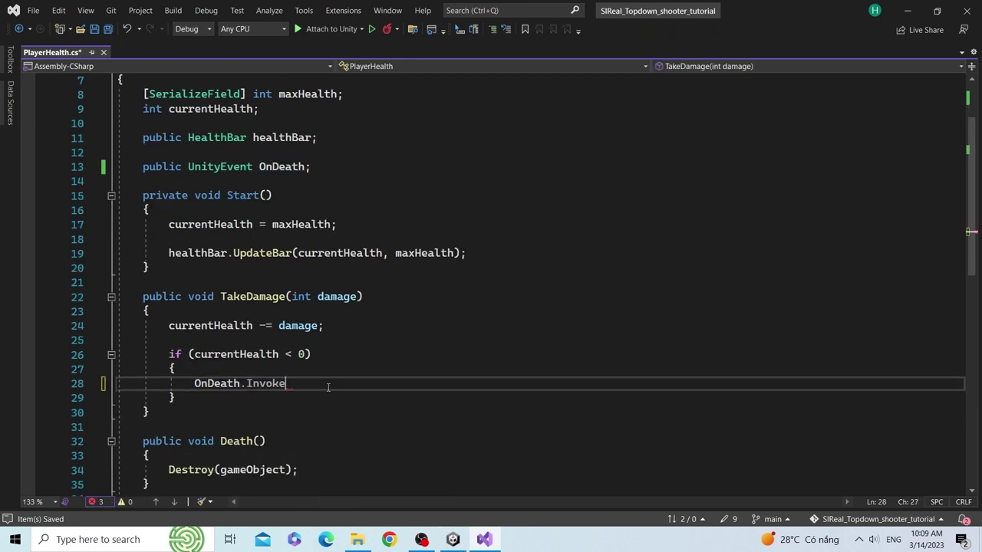
pyautogui.write('();')
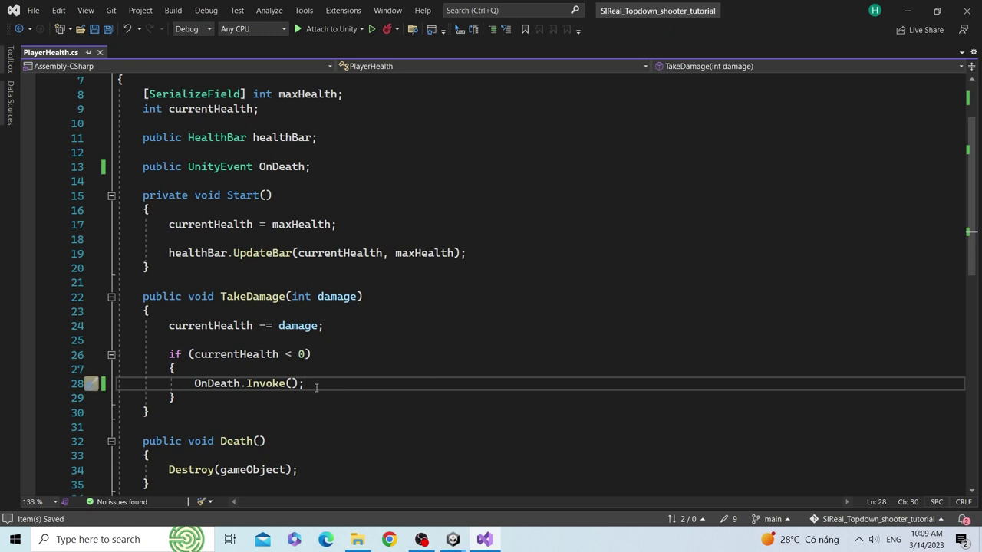
# Step: Scroll through the script to review it, selecting the Death method name
pyautogui.scroll(-1, 311, 387)
pyautogui.scroll(1, 306, 381)
pyautogui.moveTo(285, 382)
pyautogui.moveTo(262, 167)
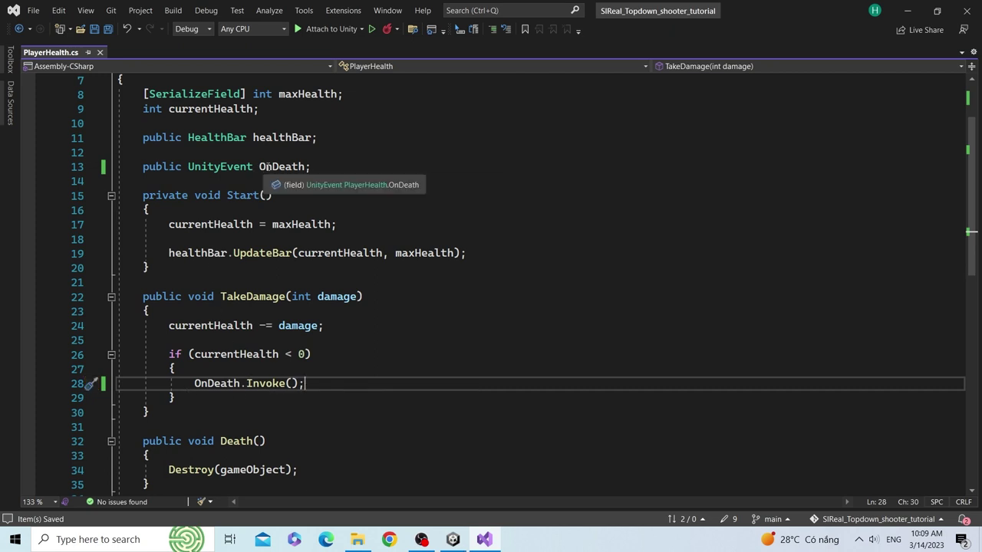
pyautogui.scroll(-2, 219, 399)
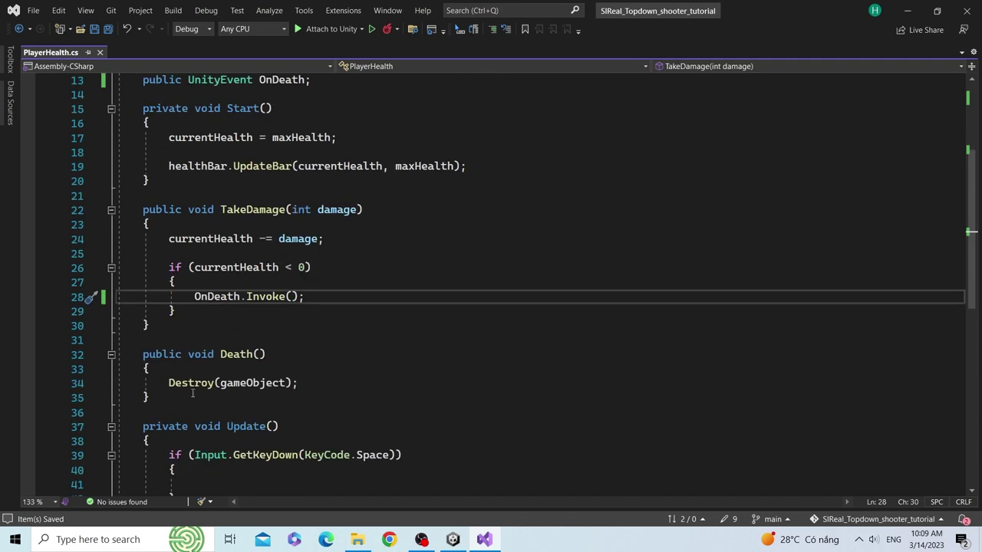
pyautogui.doubleClick(242, 356)
pyautogui.scroll(2, 292, 338)
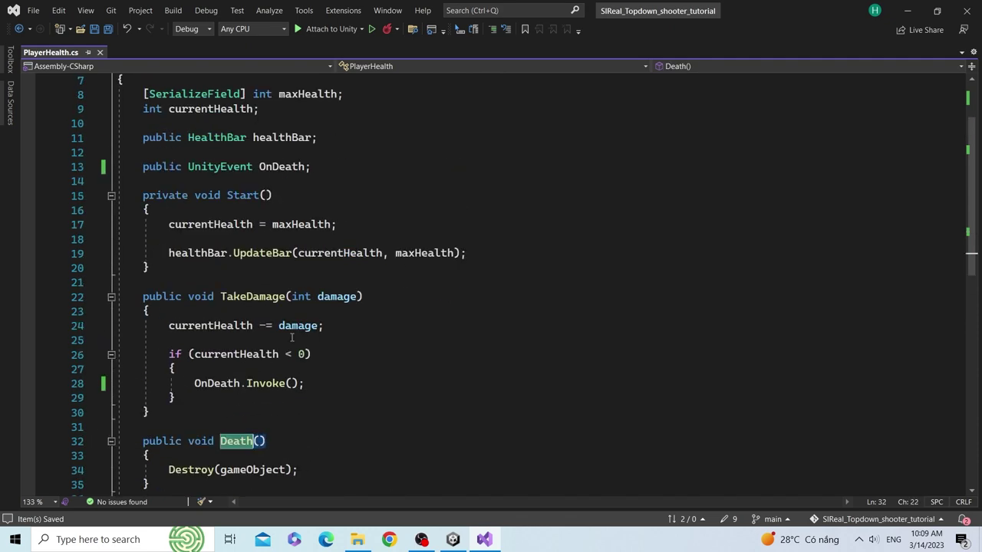
pyautogui.scroll(1, 221, 383)
# Step: Create an empty OnEnable() method between the OnDeath declaration and Start
pyautogui.click(481, 291)
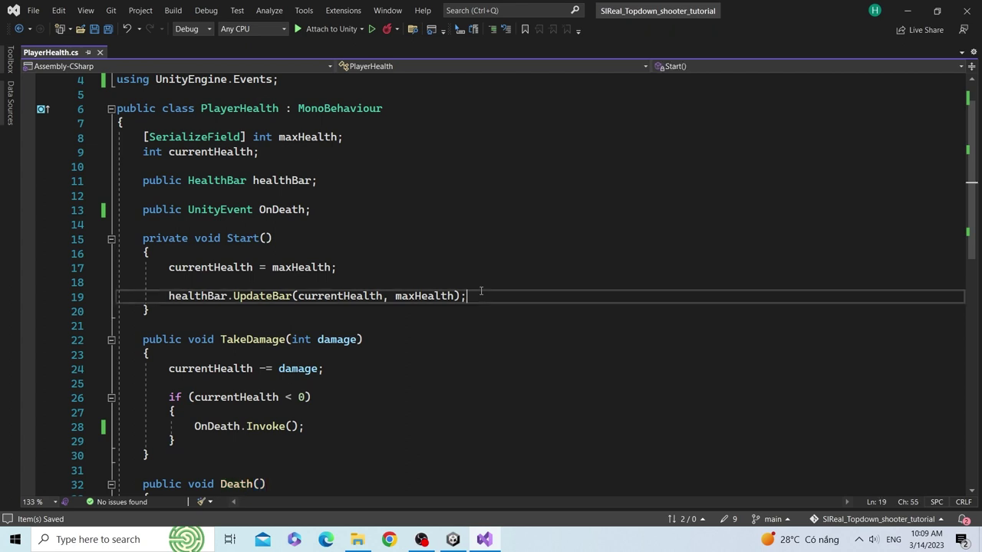
pyautogui.press('Return')
pyautogui.press('Return')
pyautogui.write('On')
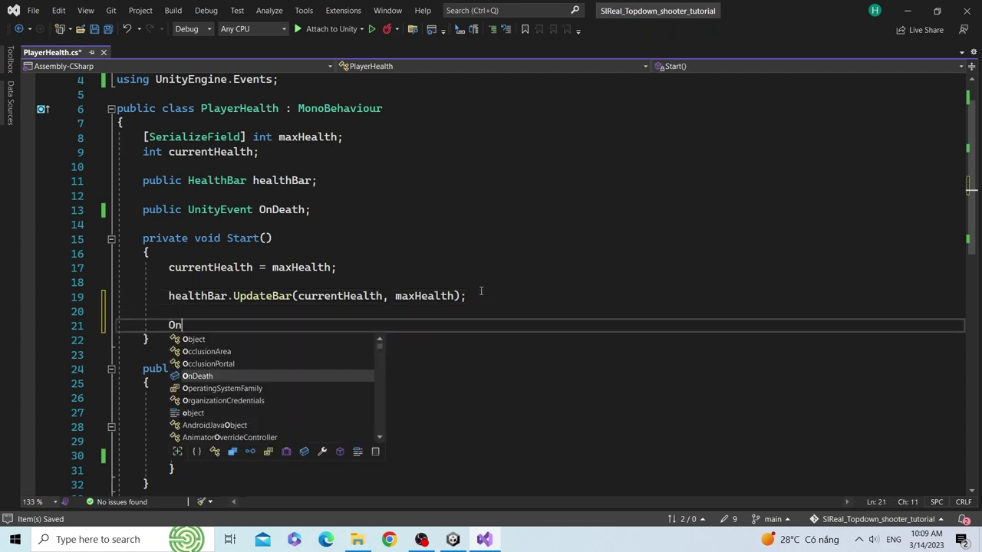
pyautogui.press('BackSpace')
pyautogui.press('BackSpace')
pyautogui.press('BackSpace')
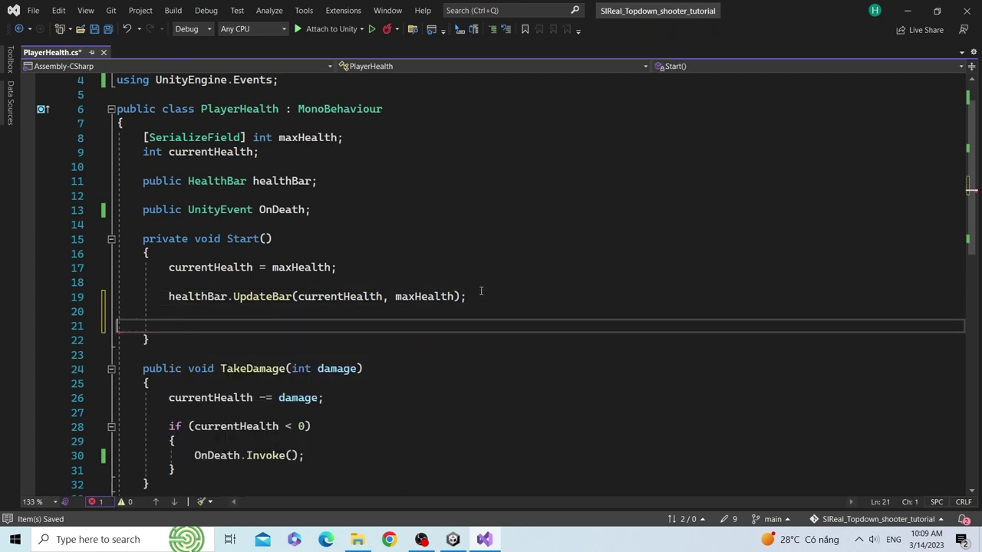
pyautogui.press('BackSpace')
pyautogui.press('BackSpace')
pyautogui.press('Up')
pyautogui.press('Up')
pyautogui.press('Up')
pyautogui.press('Up')
pyautogui.press('Up')
pyautogui.press('Return')
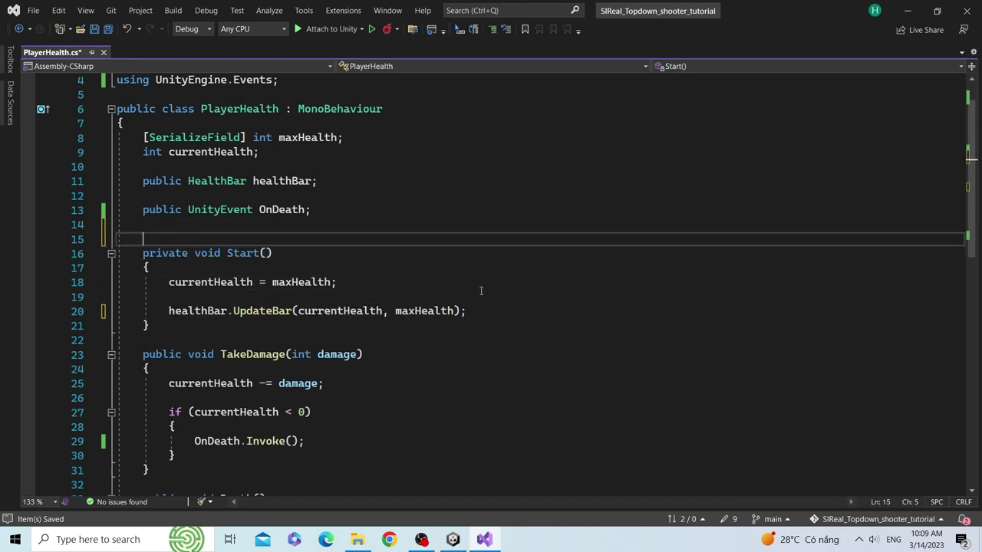
pyautogui.press('Return')
pyautogui.press('Up')
pyautogui.write('void ')
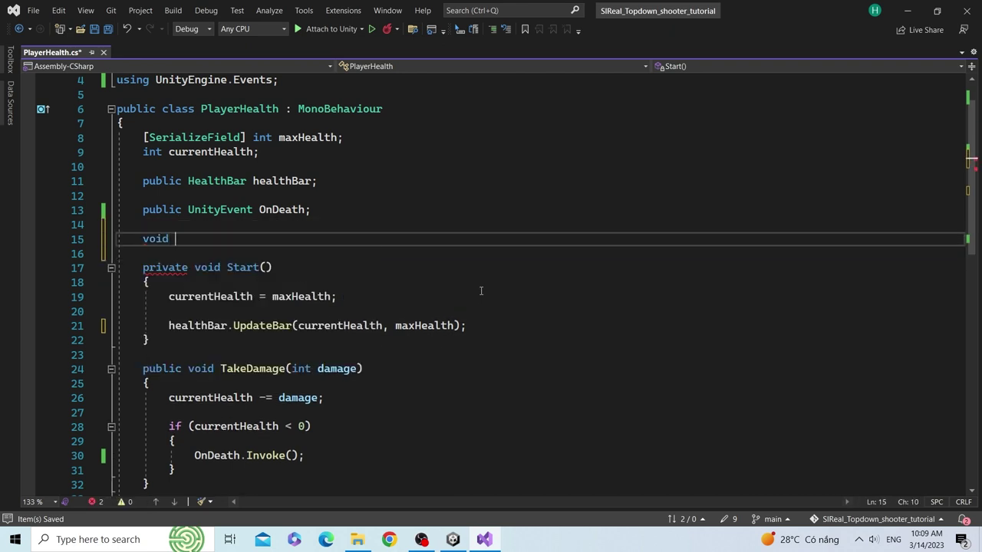
pyautogui.write('OnEn')
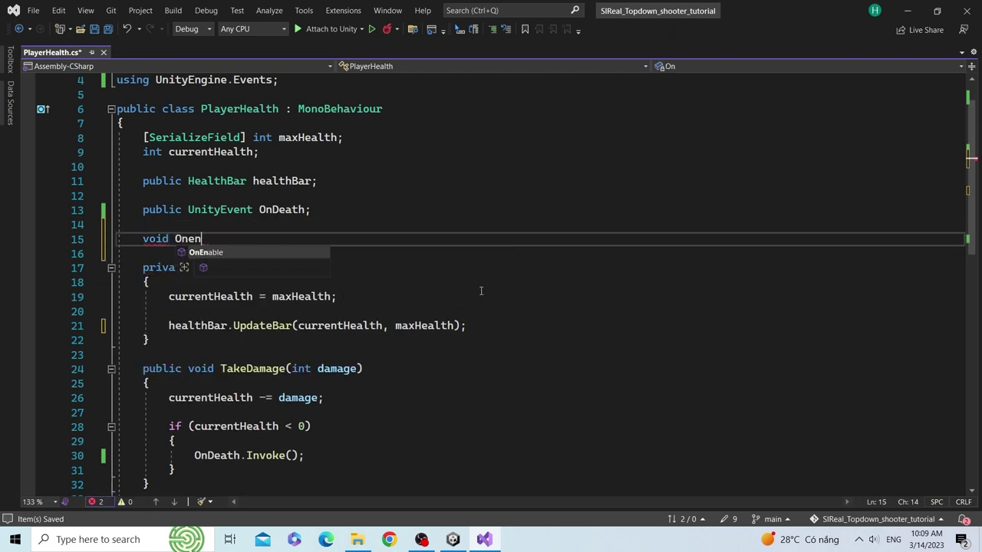
pyautogui.press('Tab')
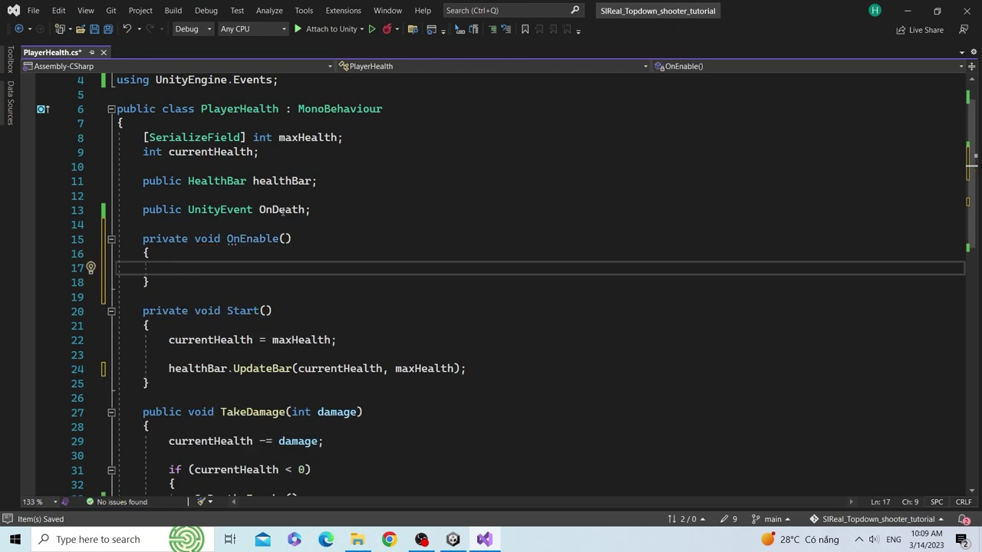
# Step: Write OnDeath += Death(); inside OnEnable and save the script
pyautogui.doubleClick(281, 213)
pyautogui.hotkey('ctrl', 'c')
pyautogui.click(290, 265)
pyautogui.hotkey('ctrl', 'v')
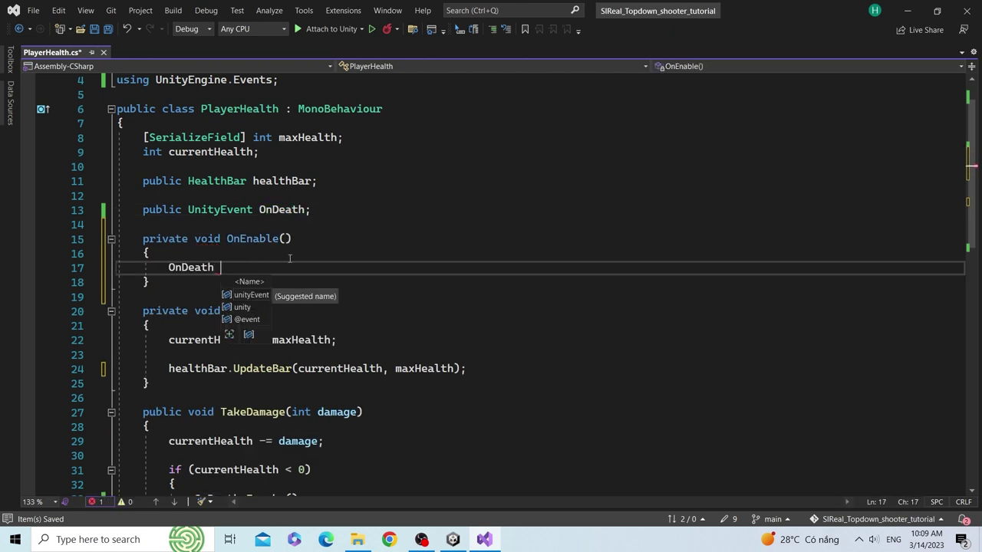
pyautogui.write('+= ')
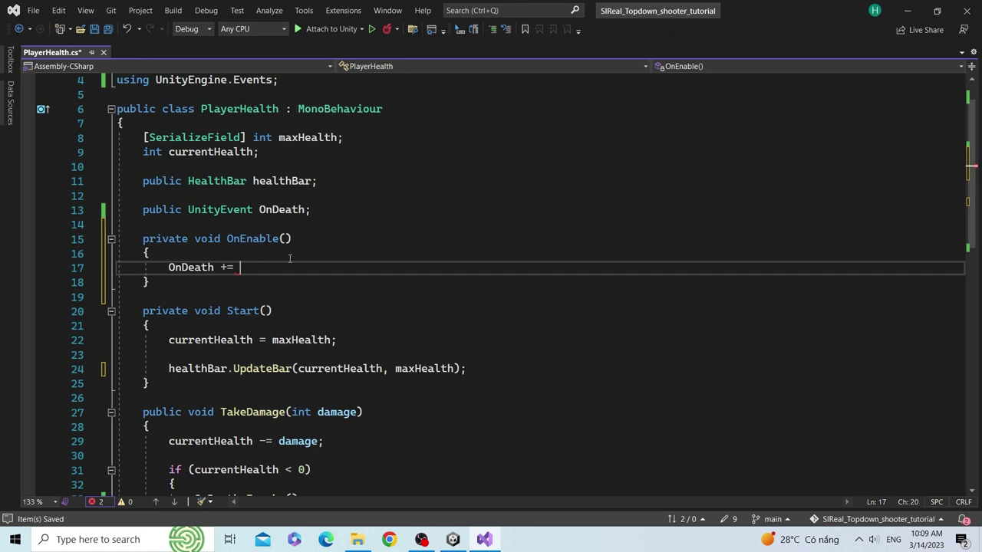
pyautogui.write('Death')
pyautogui.press('Escape')
pyautogui.write('();')
pyautogui.hotkey('ctrl', 's')
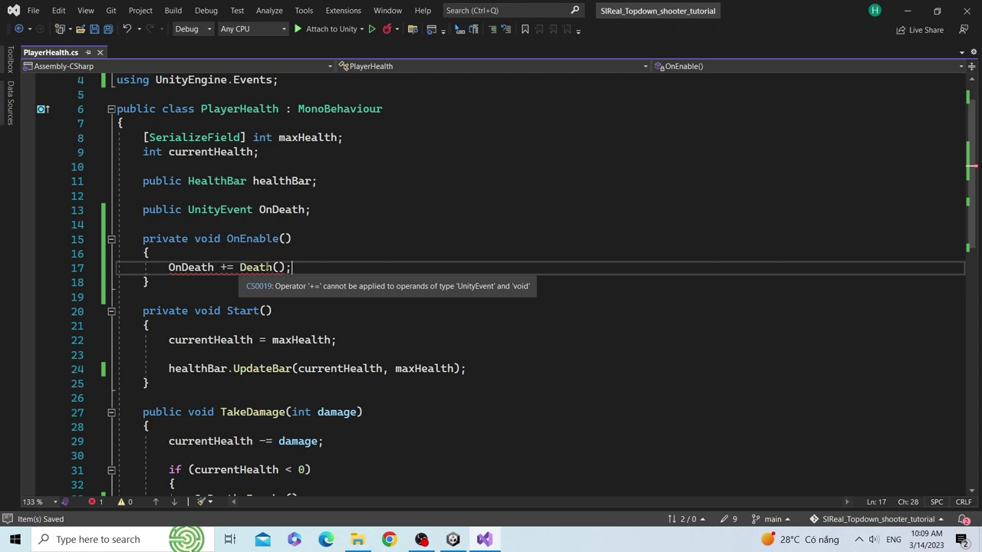
# Step: Replace the += with OnDeath.AddListener(Death); and save the script
pyautogui.moveTo(236, 268); pyautogui.dragTo(213, 268)
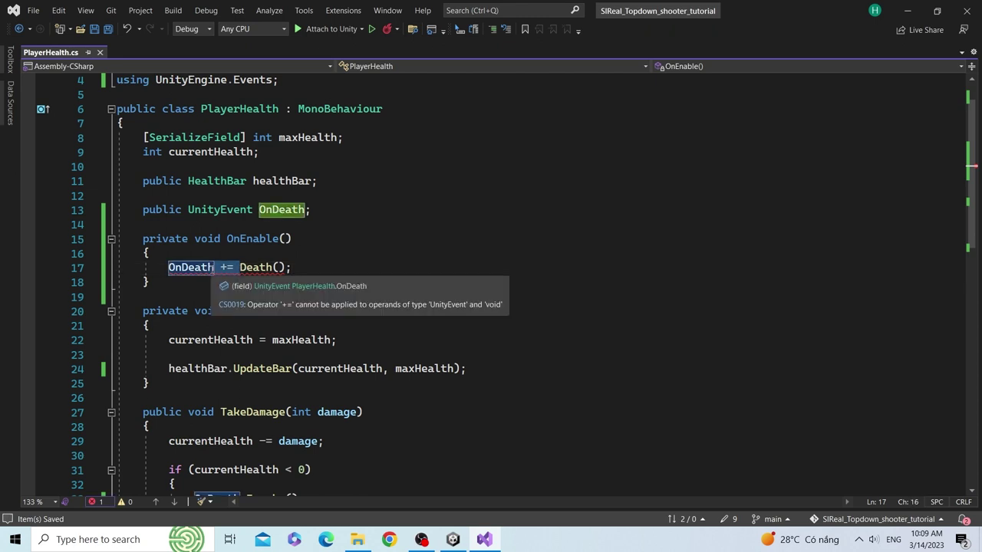
pyautogui.write('.add')
pyautogui.press('Tab')
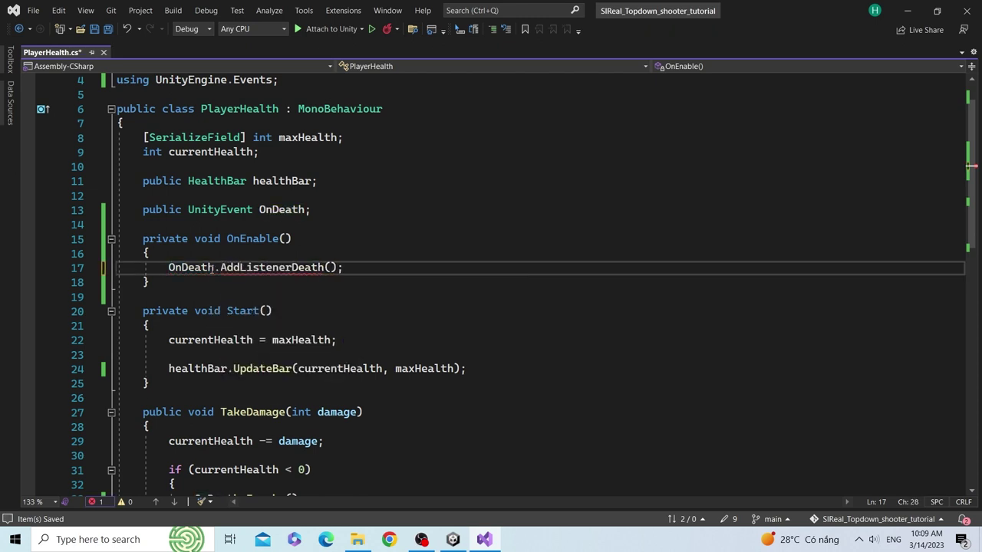
pyautogui.write('(')
pyautogui.press('Delete')
pyautogui.press('Delete')
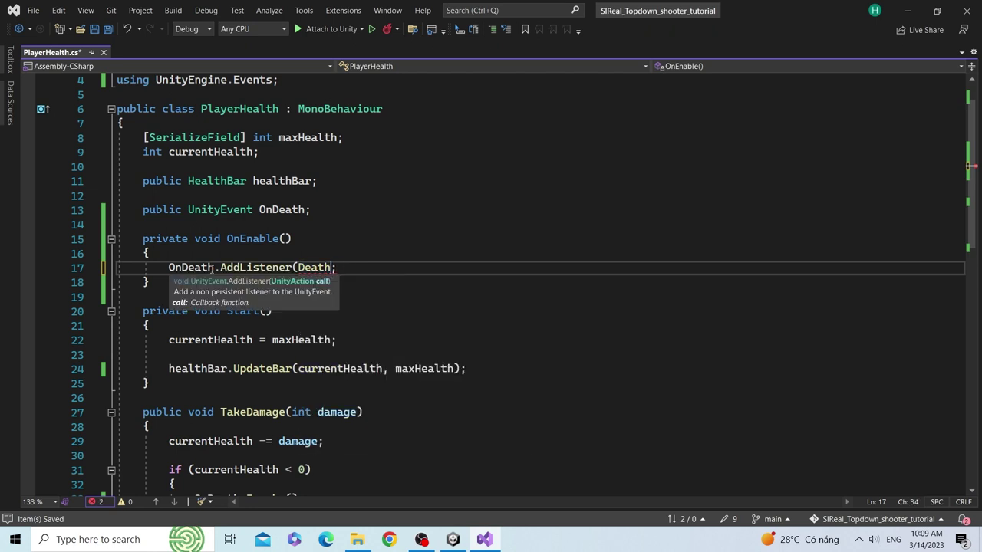
pyautogui.write(')')
pyautogui.hotkey('ctrl', 's')
pyautogui.scroll(-1, 970, 164)
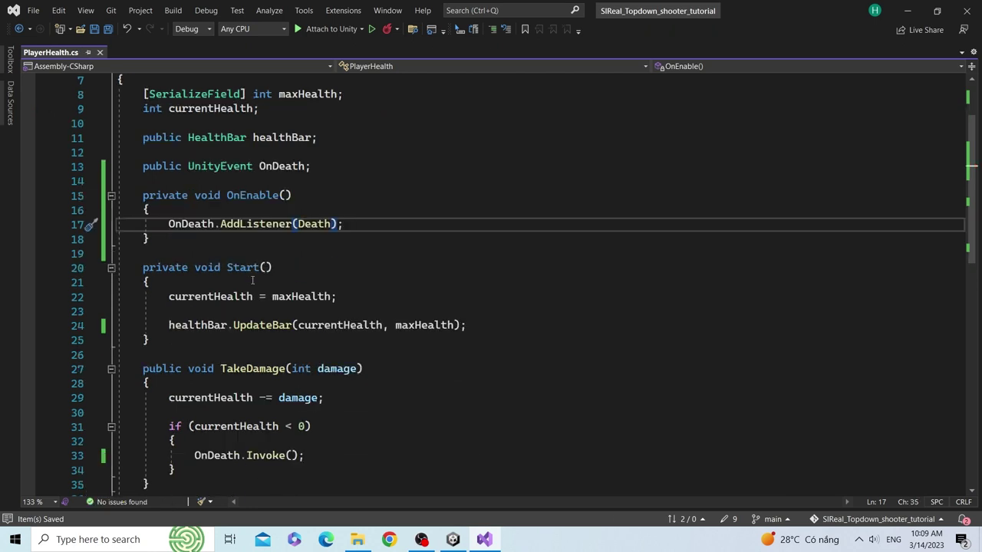
pyautogui.moveTo(168, 224); pyautogui.dragTo(246, 223)
pyautogui.scroll(-2, 247, 435)
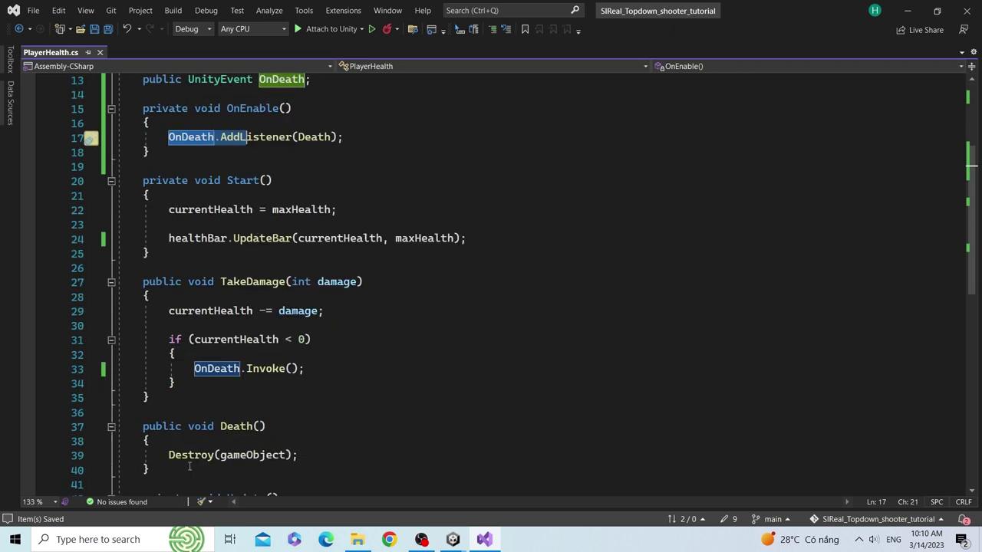
pyautogui.click(233, 426)
pyautogui.doubleClick(233, 426)
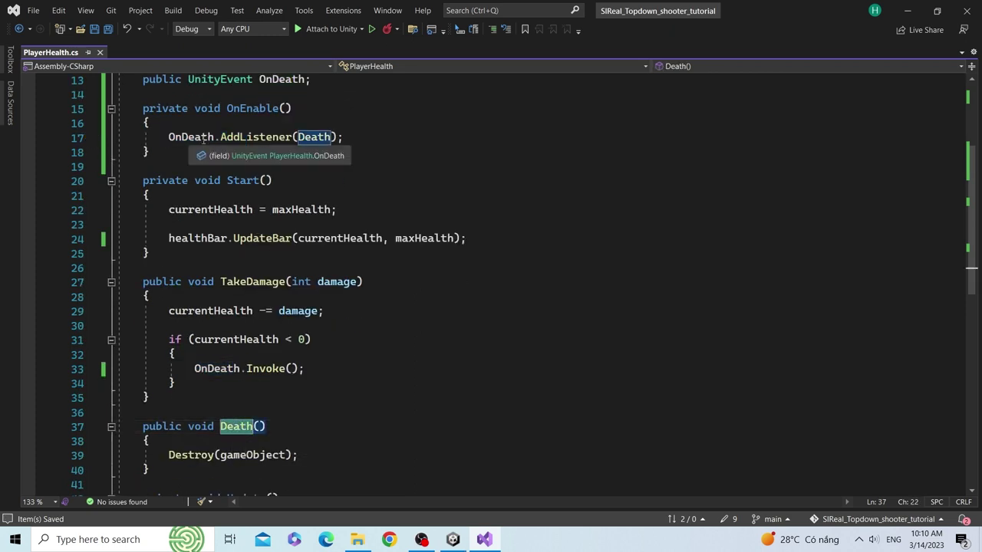
pyautogui.scroll(-1, 247, 472)
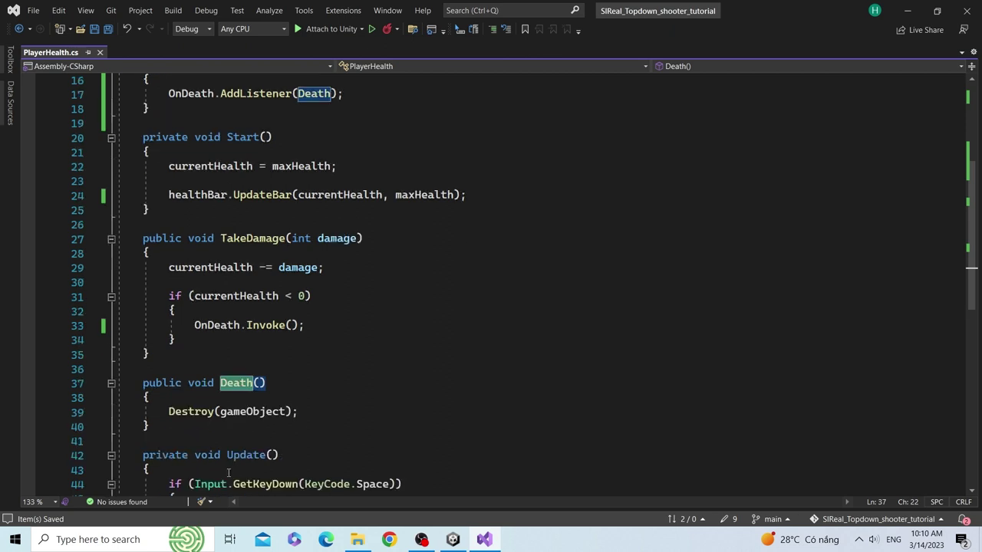
pyautogui.click(204, 412)
pyautogui.scroll(1, 227, 167)
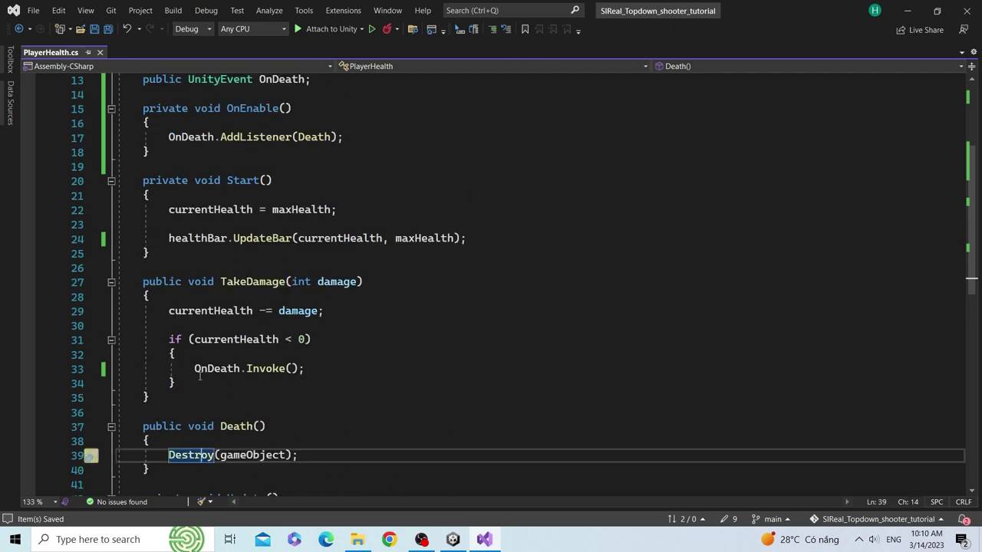
pyautogui.moveTo(194, 368); pyautogui.dragTo(305, 368)
pyautogui.scroll(-2, 378, 356)
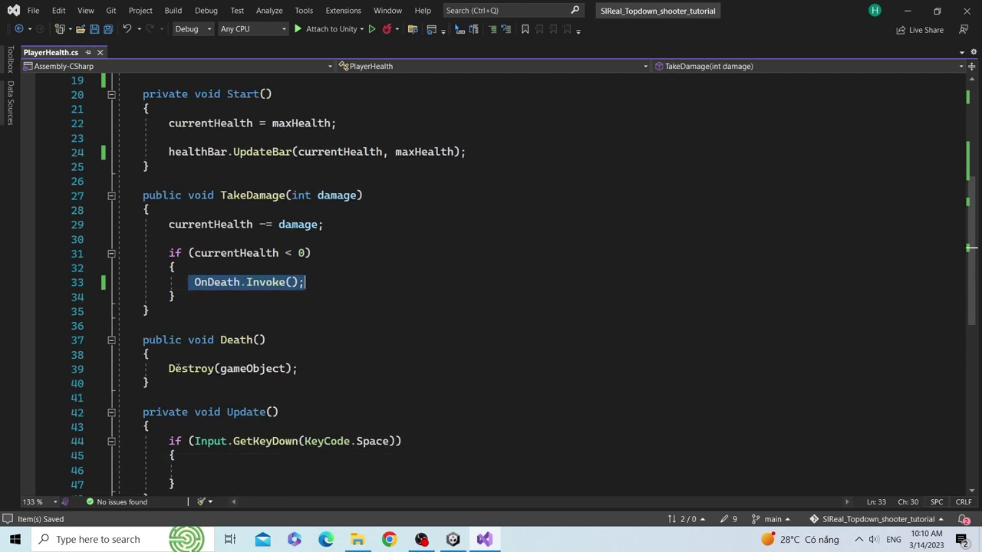
pyautogui.moveTo(142, 339); pyautogui.dragTo(166, 381)
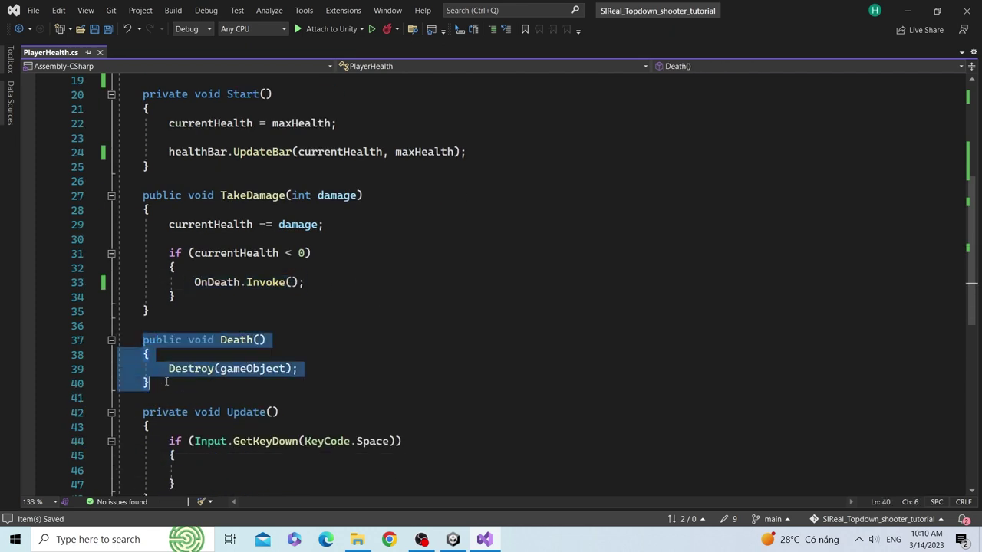
pyautogui.scroll(2, 331, 233)
pyautogui.click(198, 140)
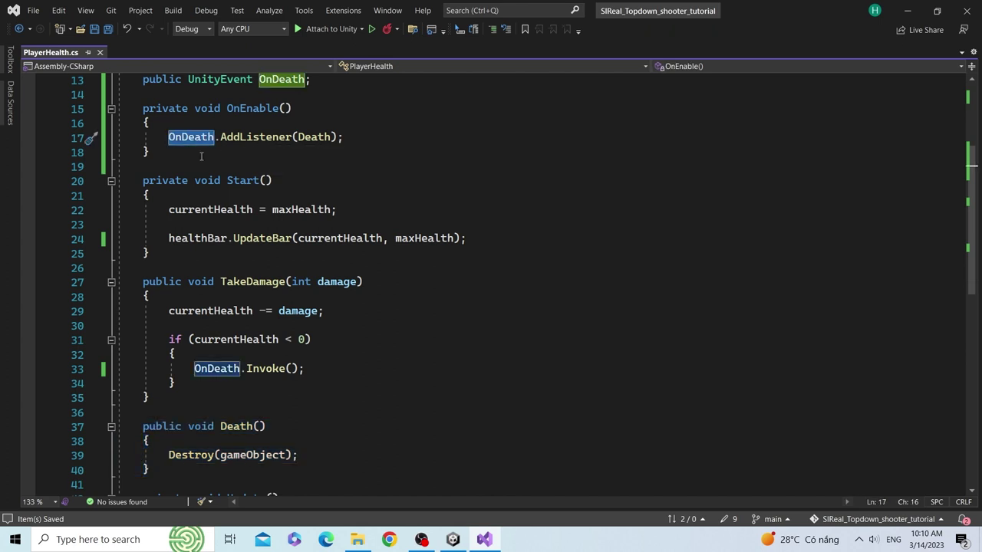
pyautogui.click(194, 154)
# Step: Create an empty OnDisable() method below OnEnable
pyautogui.press('Return')
pyautogui.press('Return')
pyautogui.write('voii')
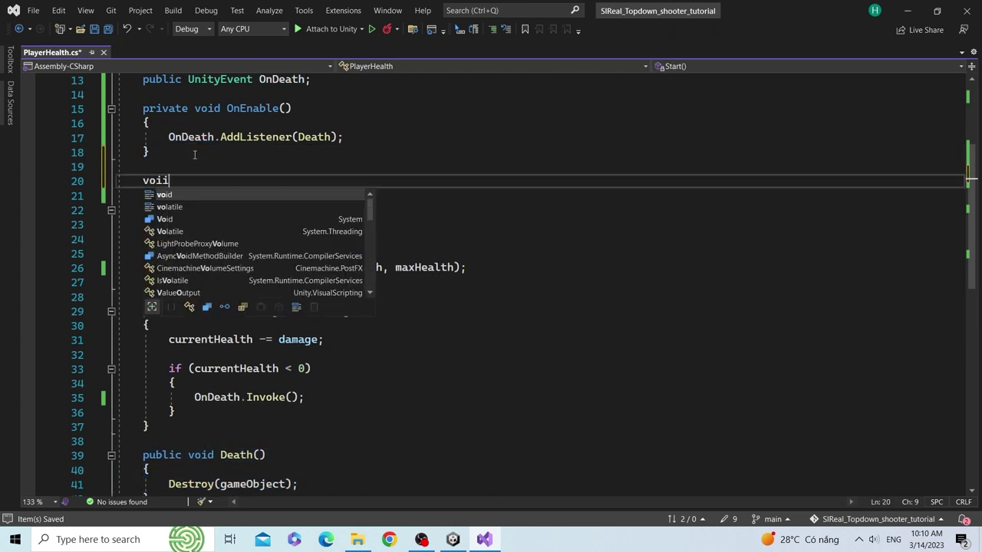
pyautogui.write('d')
pyautogui.press('BackSpace')
pyautogui.press('BackSpace')
pyautogui.press('BackSpace')
pyautogui.write('id ')
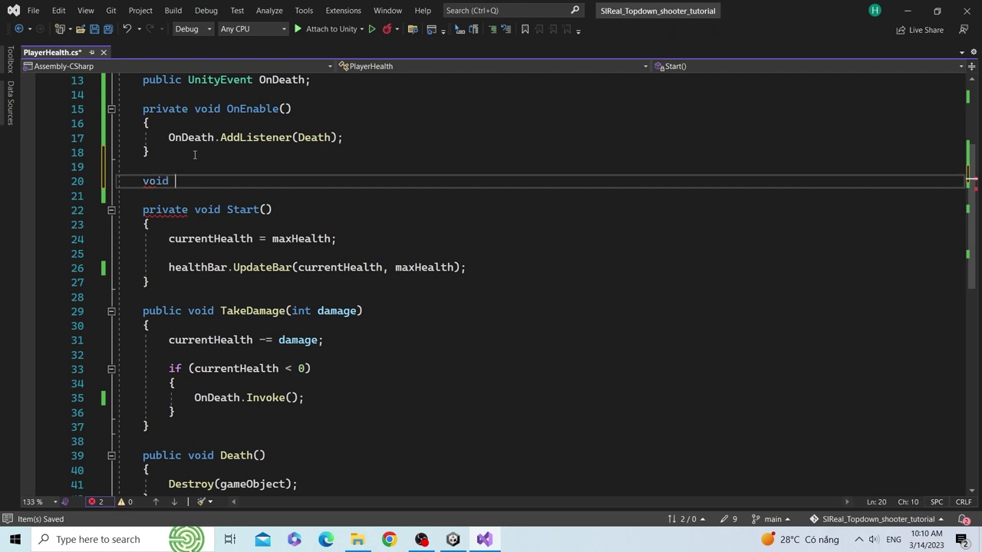
pyautogui.write('OnDis')
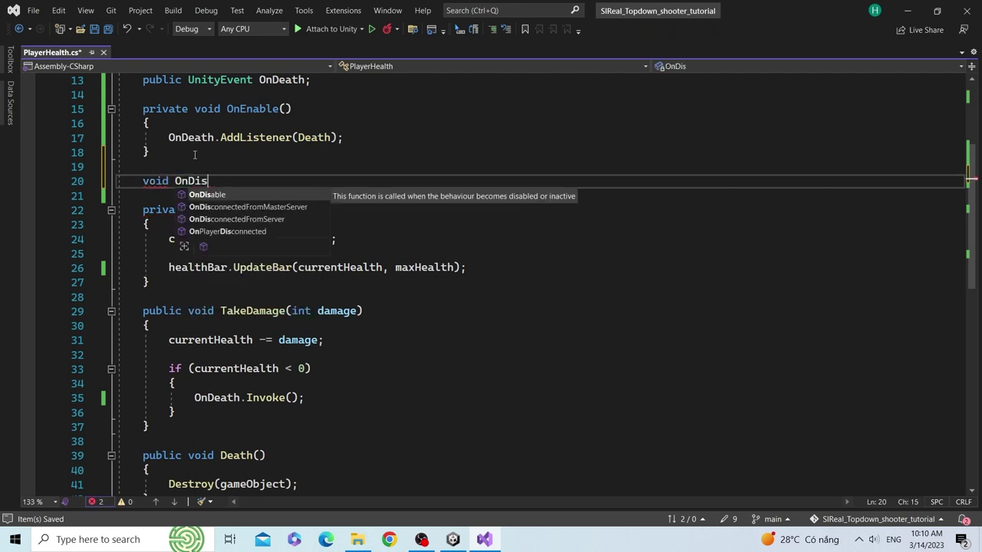
pyautogui.press('Tab')
# Step: Copy the listener line into OnDisable as OnDeath.RemoveListener(Death); and save the script
pyautogui.moveTo(168, 138); pyautogui.dragTo(344, 139)
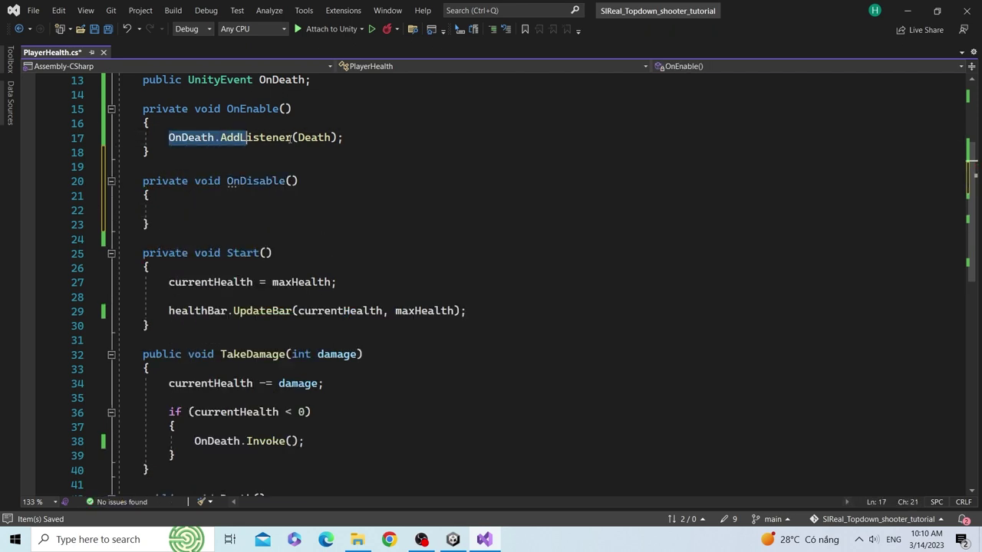
pyautogui.hotkey('ctrl', 'c')
pyautogui.click(221, 212)
pyautogui.hotkey('ctrl', 'v')
pyautogui.doubleClick(230, 212)
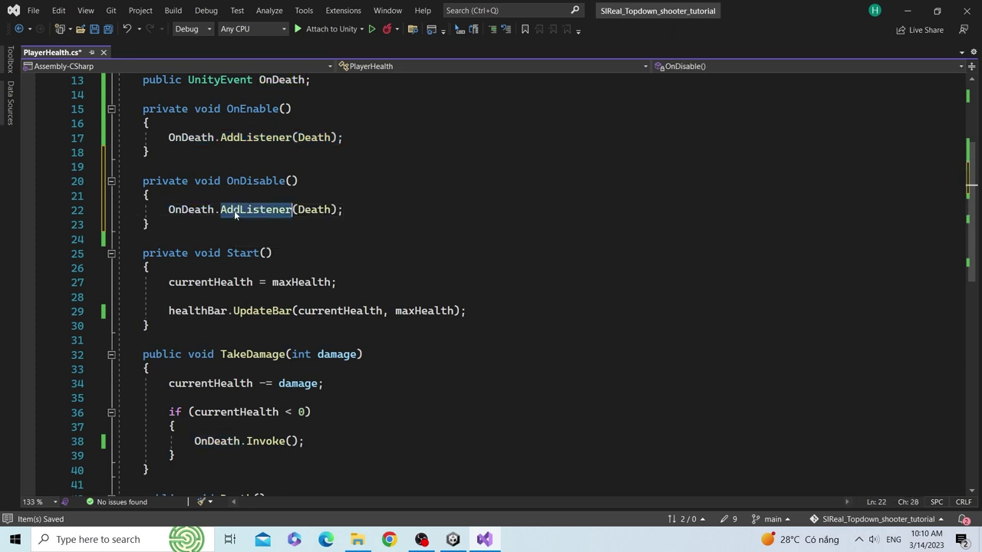
pyautogui.write('Remo')
pyautogui.press('Down')
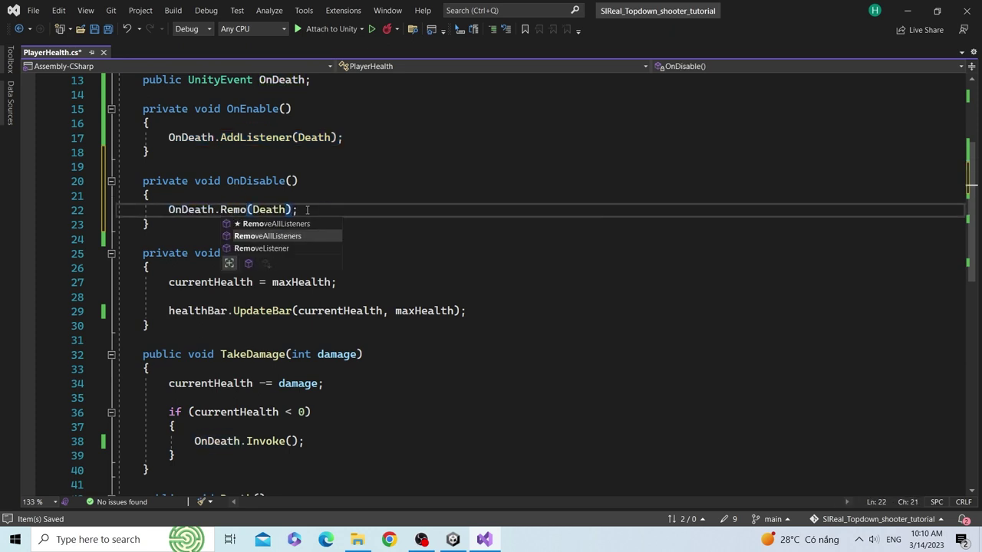
pyautogui.press('Down')
pyautogui.press('Tab')
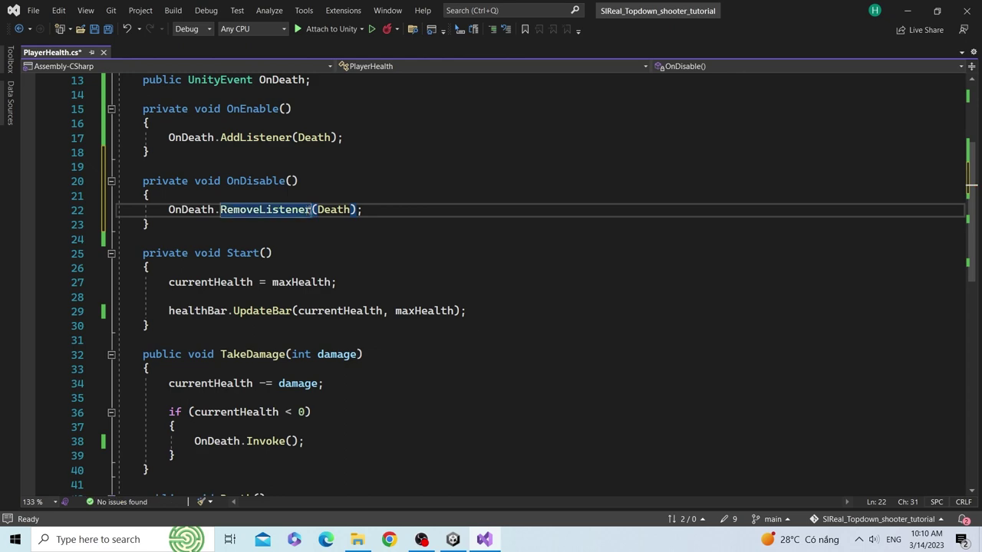
pyautogui.click(359, 199)
pyautogui.hotkey('ctrl', 's')
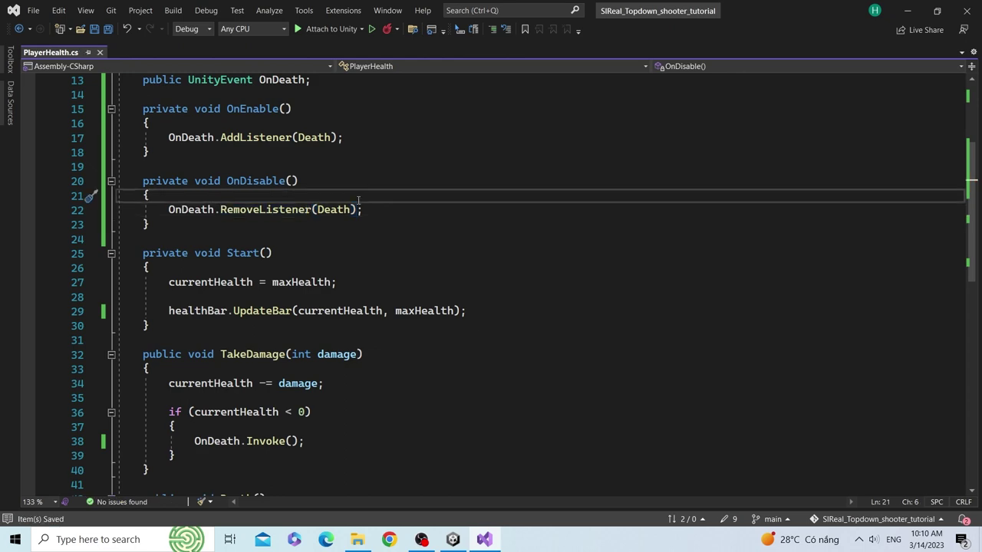
# Step: Copy healthBar.UpdateBar(currentHealth, maxHealth); onto a new line after TakeDamage's death check
pyautogui.scroll(-3, 358, 200)
pyautogui.scroll(-2, 263, 328)
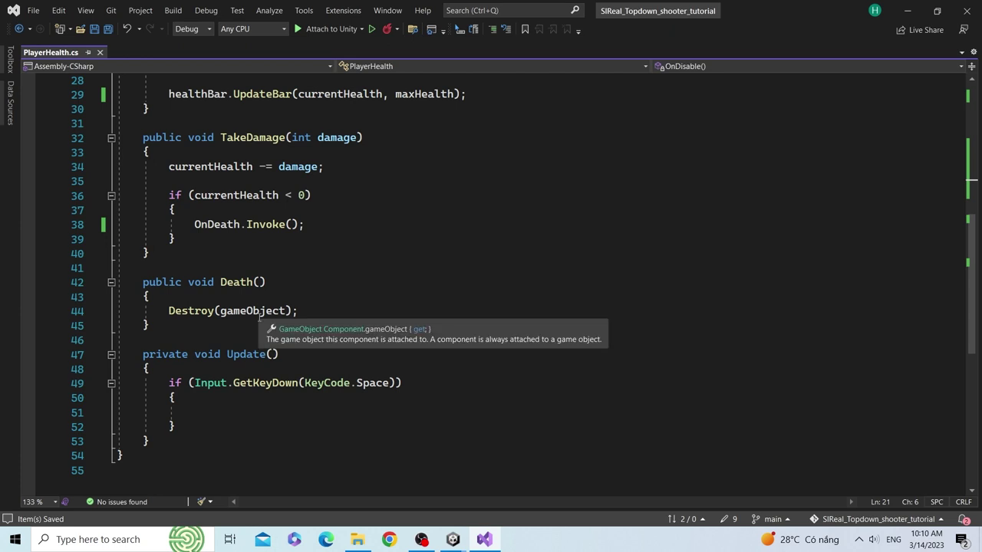
pyautogui.click(307, 224)
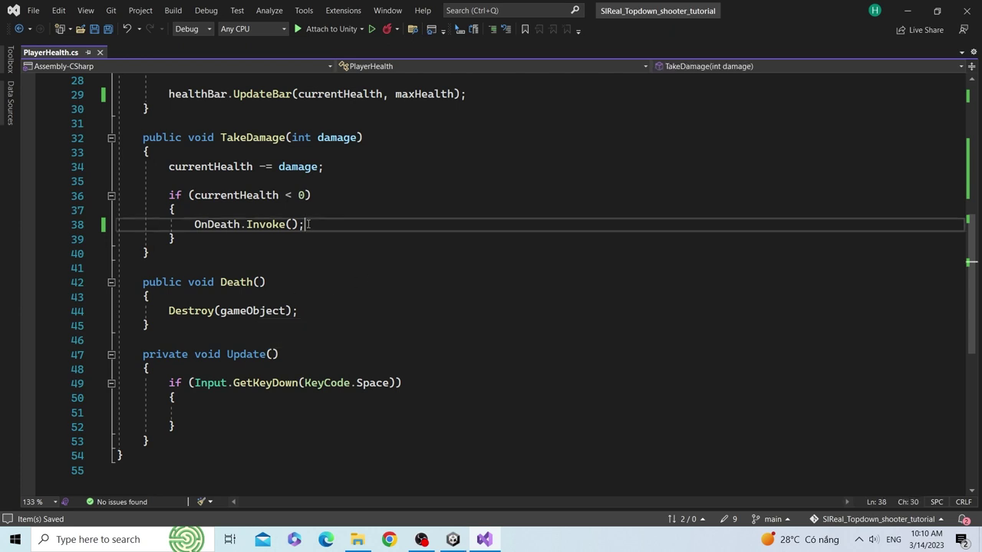
pyautogui.moveTo(169, 195); pyautogui.dragTo(195, 238)
pyautogui.click(195, 238)
pyautogui.press('Return')
pyautogui.press('Return')
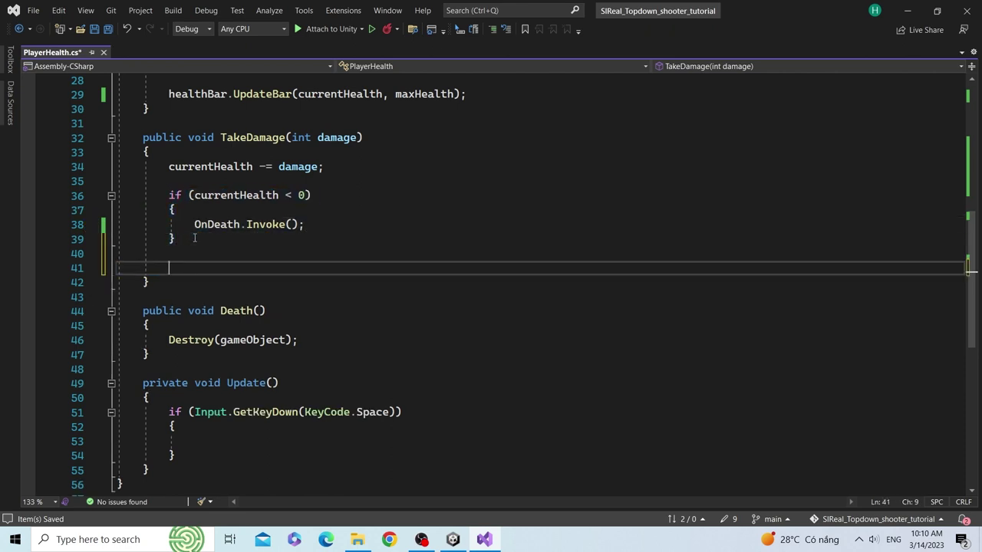
pyautogui.scroll(3, 155, 214)
pyautogui.moveTo(168, 224); pyautogui.dragTo(466, 224)
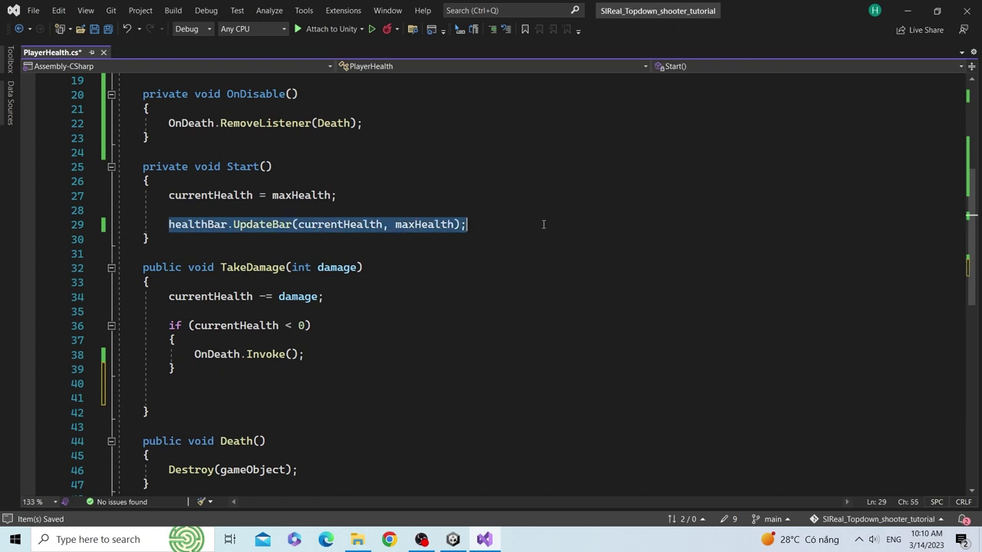
pyautogui.hotkey('ctrl', 'c')
pyautogui.click(222, 399)
pyautogui.hotkey('ctrl', 'v')
# Step: Add currentHealth = 0; at the start of the death check's body, before OnDeath is invoked
pyautogui.click(295, 340)
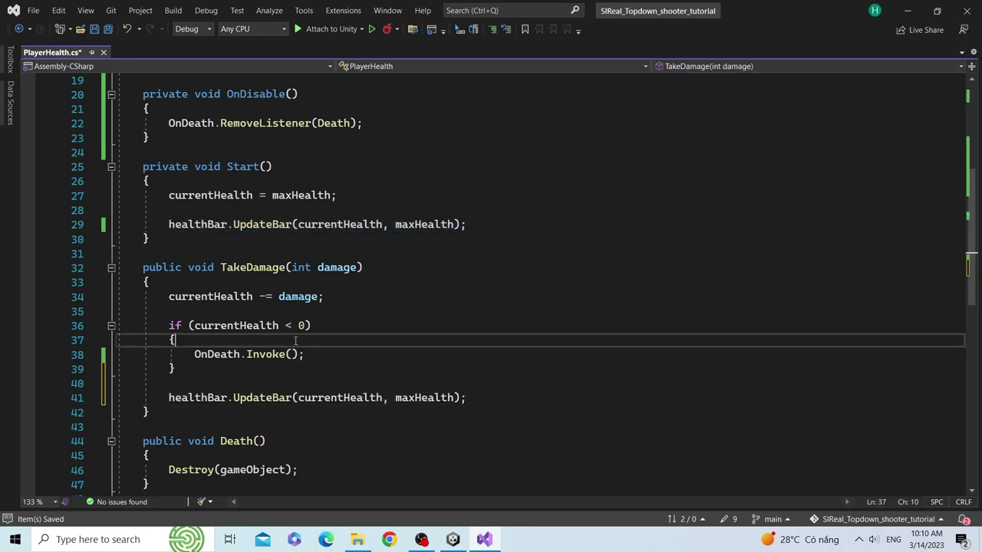
pyautogui.press('Return')
pyautogui.write('cur')
pyautogui.press('Tab')
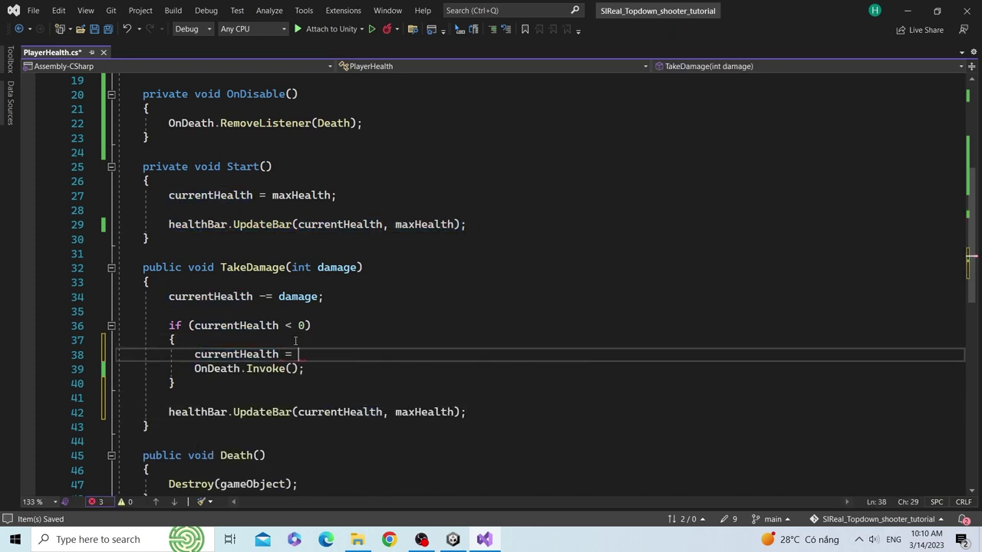
pyautogui.write('0;')
pyautogui.scroll(-1, 295, 341)
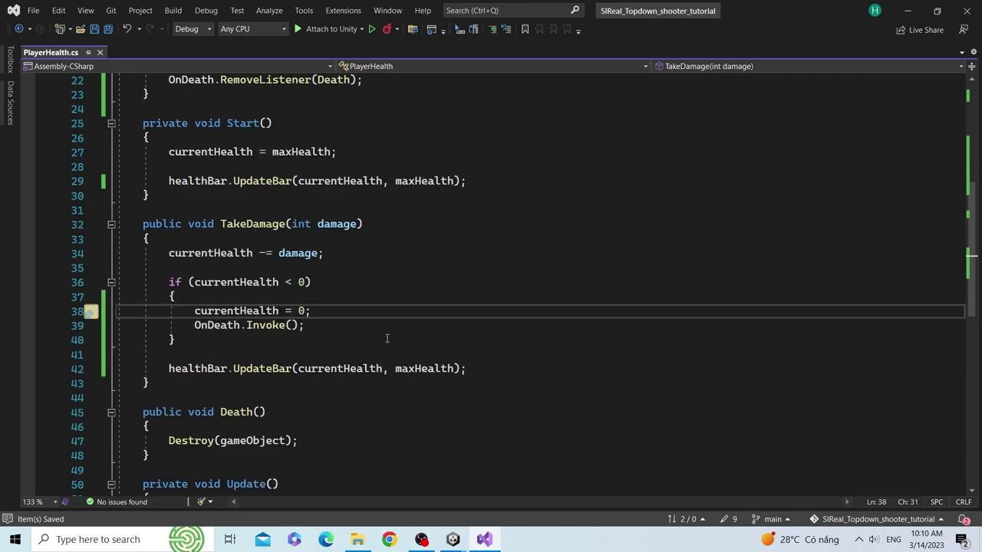
pyautogui.scroll(-1, 387, 338)
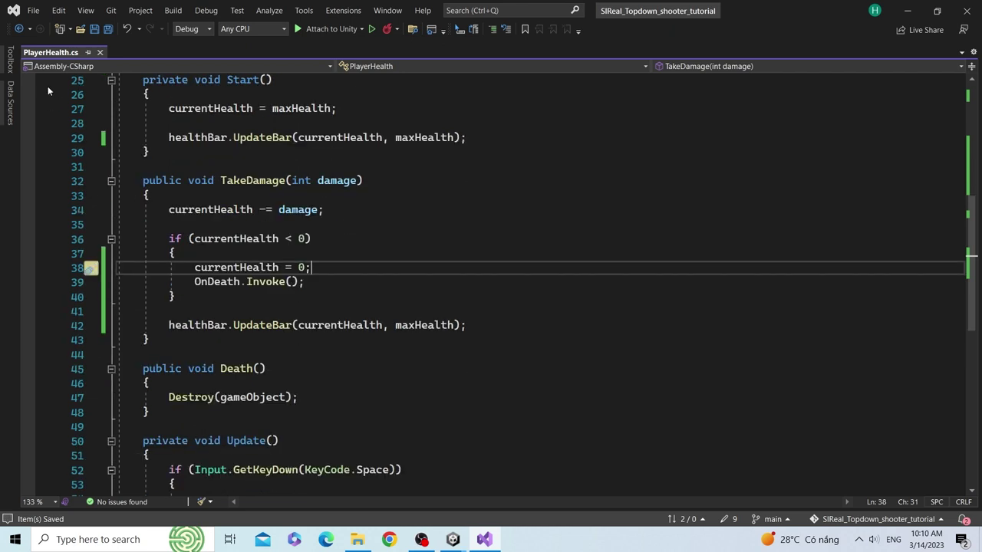
pyautogui.scroll(-3, 405, 364)
# Step: Call TakeDamage(20) inside Update's Space-key check and save PlayerHealth.cs
pyautogui.click(394, 365)
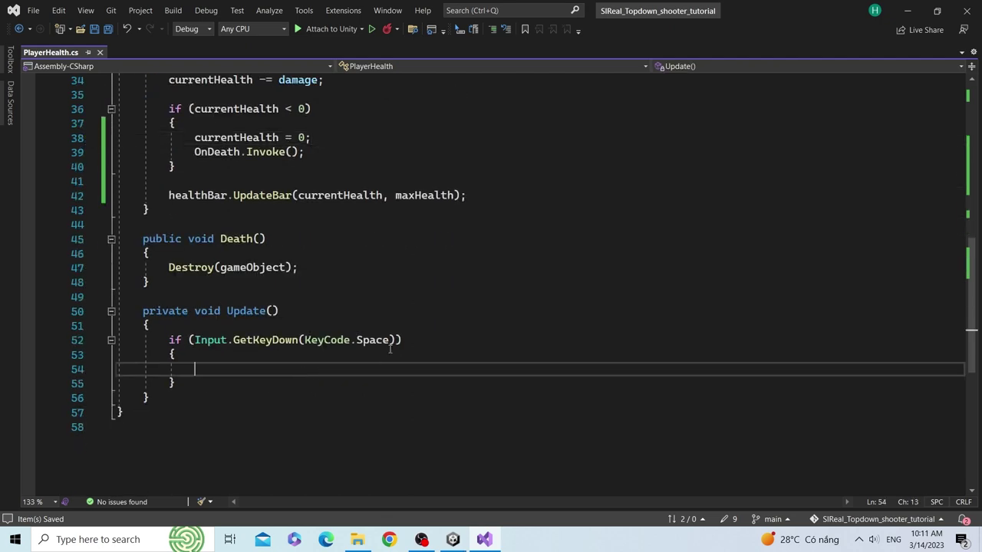
pyautogui.scroll(4, 345, 346)
pyautogui.doubleClick(253, 224)
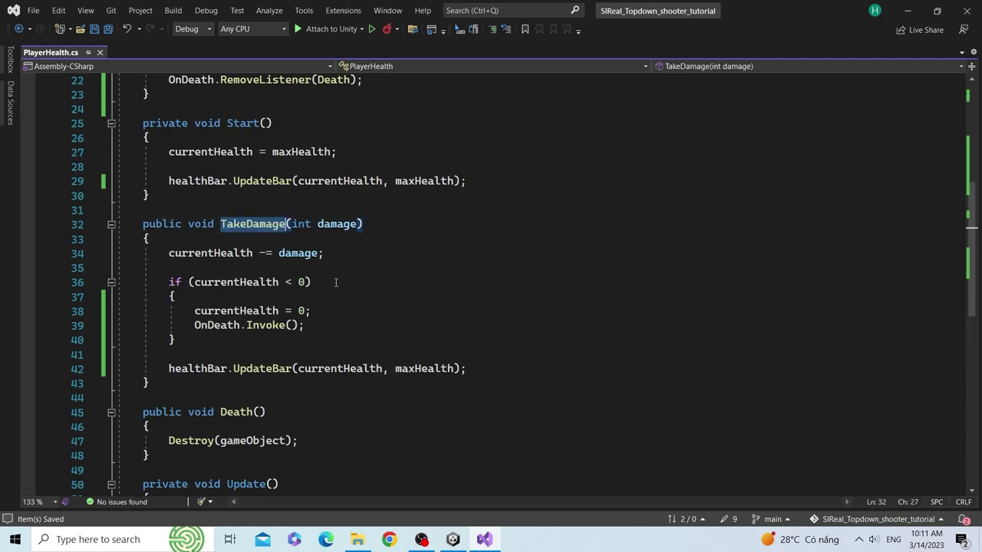
pyautogui.scroll(-4, 223, 367)
pyautogui.hotkey('ctrl', 'c')
pyautogui.click(224, 367)
pyautogui.hotkey('ctrl', 'v')
pyautogui.write('(')
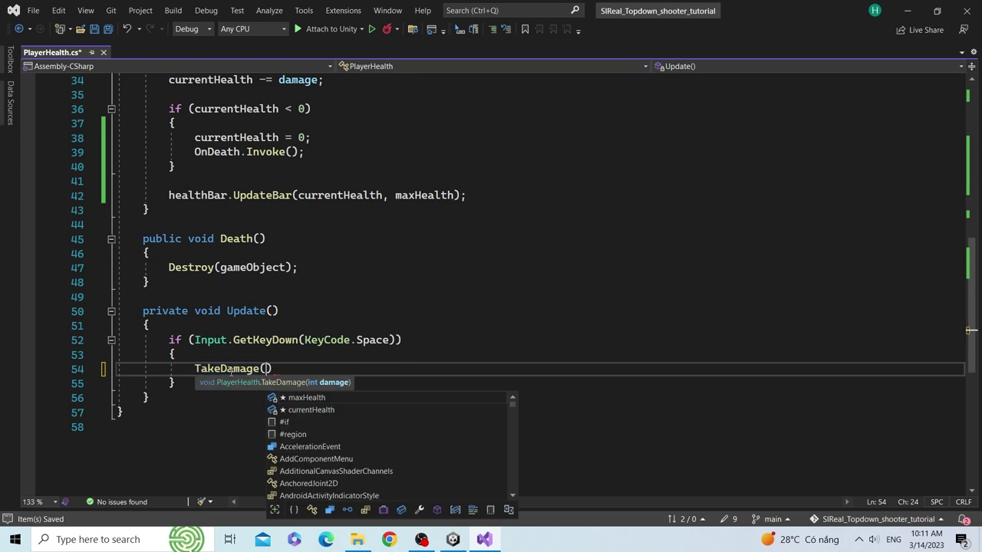
pyautogui.write('Dam')
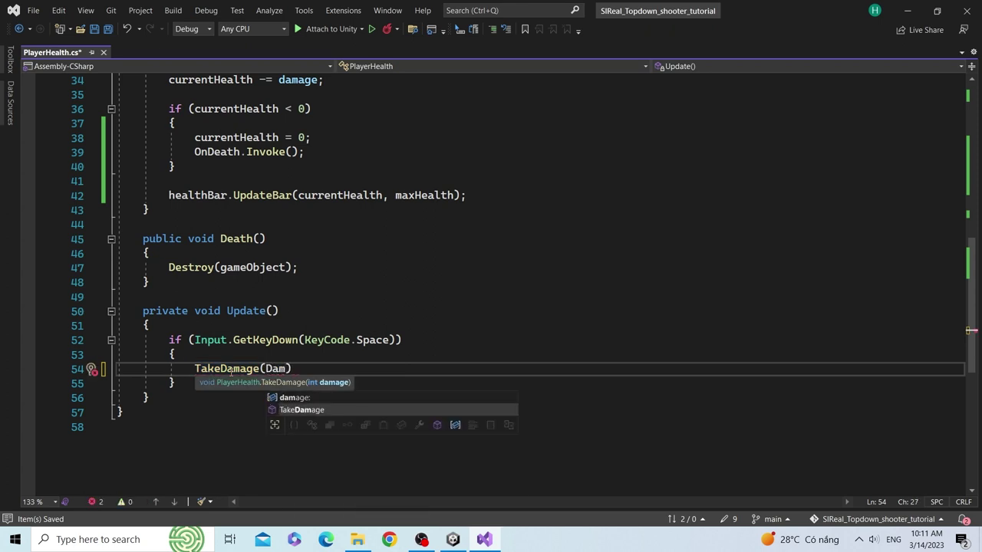
pyautogui.press('BackSpace')
pyautogui.press('BackSpace')
pyautogui.press('BackSpace')
pyautogui.write('3')
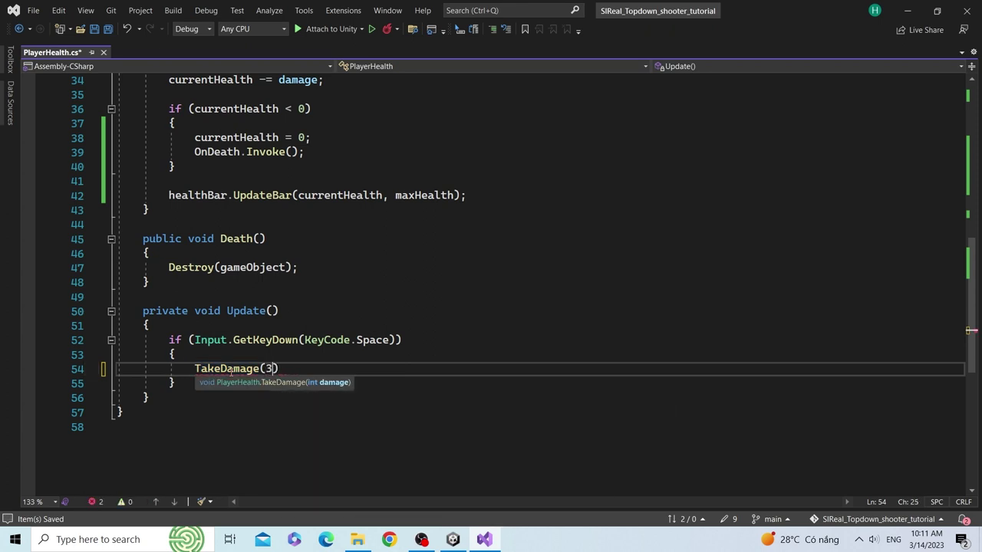
pyautogui.write('0);')
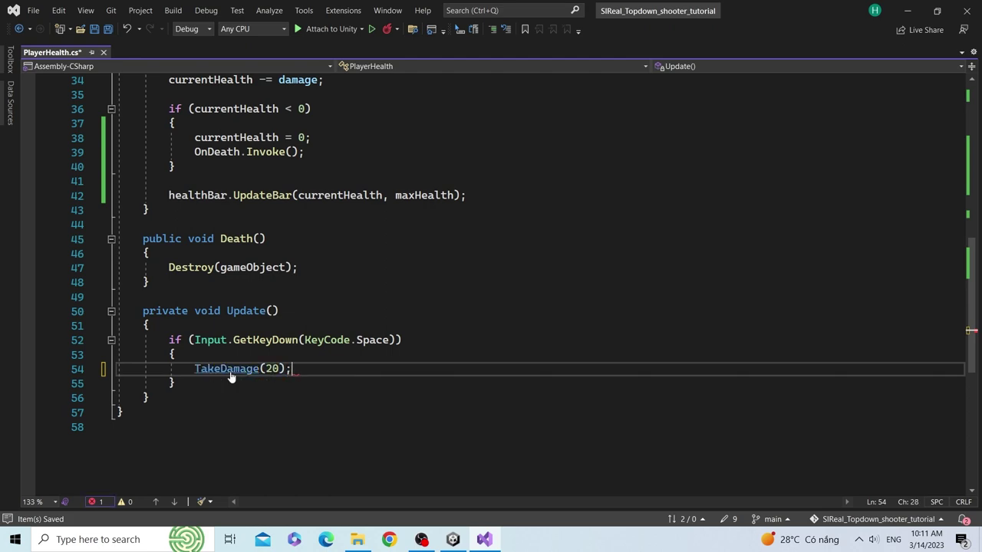
pyautogui.hotkey('ctrl', 's')
pyautogui.click(453, 539)
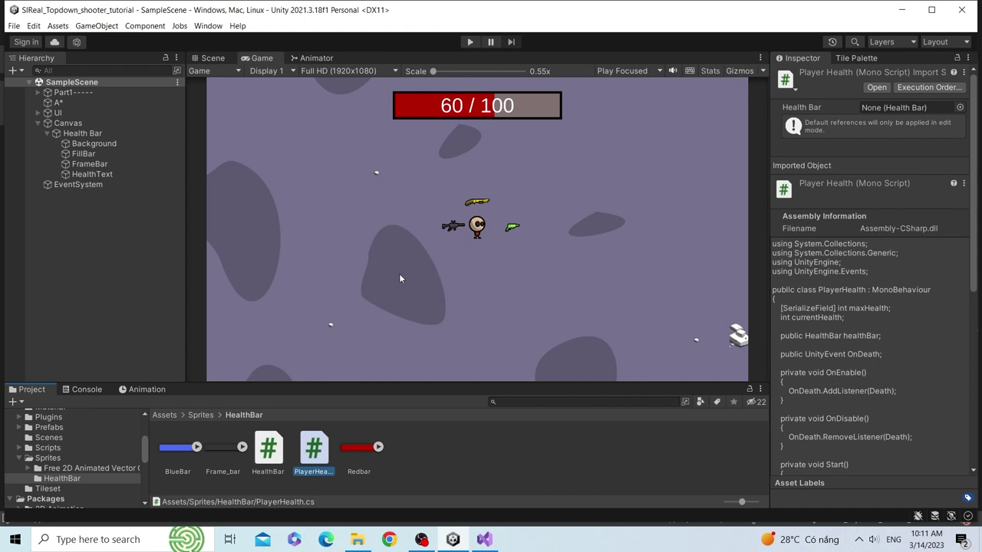
# Step: Add a Player Health component to the Player object under Part1
pyautogui.click(37, 92)
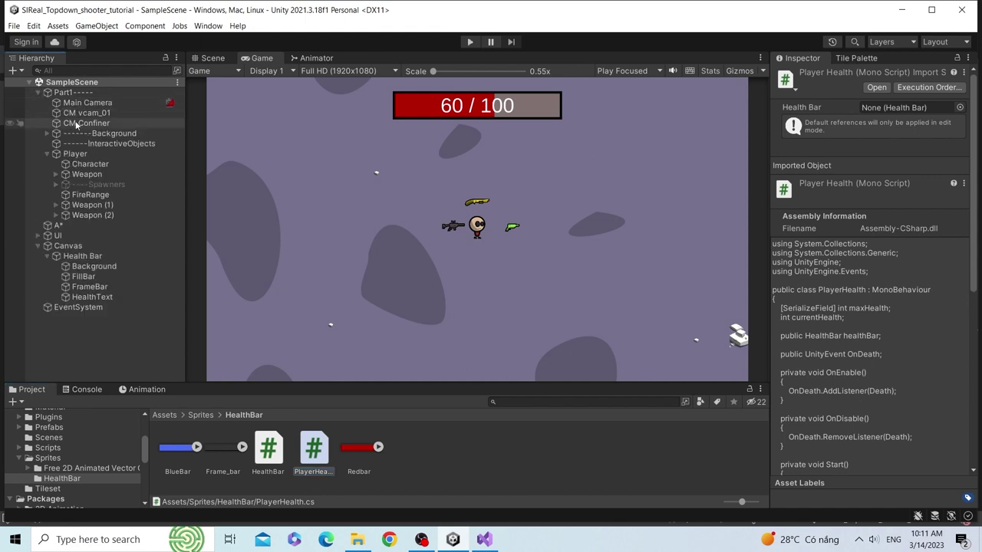
pyautogui.click(56, 157)
pyautogui.click(47, 154)
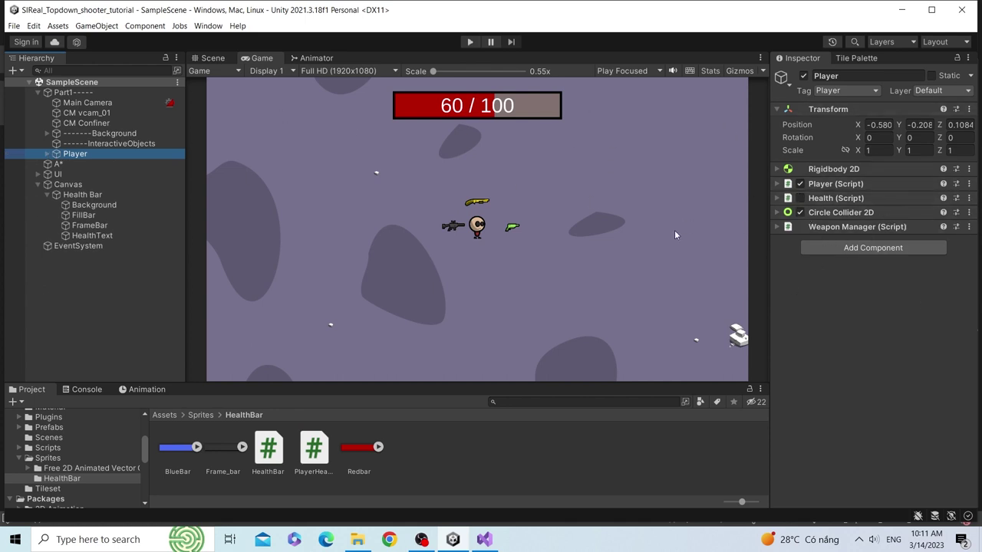
pyautogui.click(833, 247)
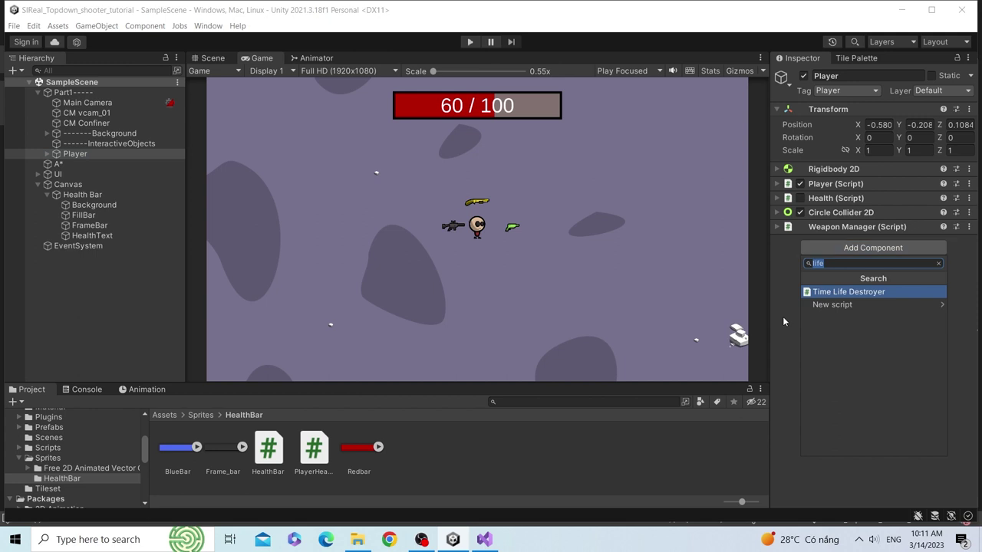
pyautogui.write('player')
pyautogui.press('Down')
pyautogui.press('Return')
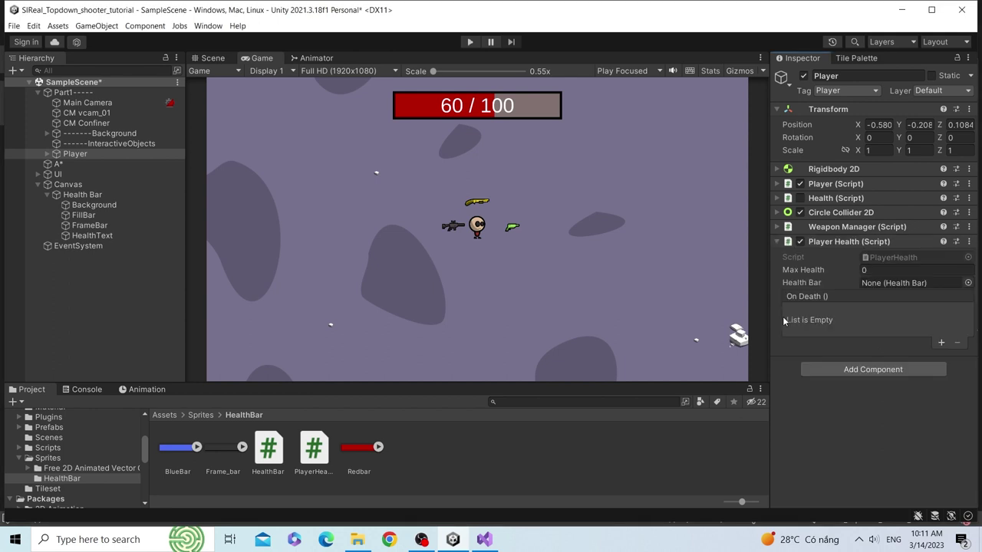
# Step: Set Max Health to 100 and link the Health Bar object to the health bar field
pyautogui.click(882, 269)
pyautogui.write('100')
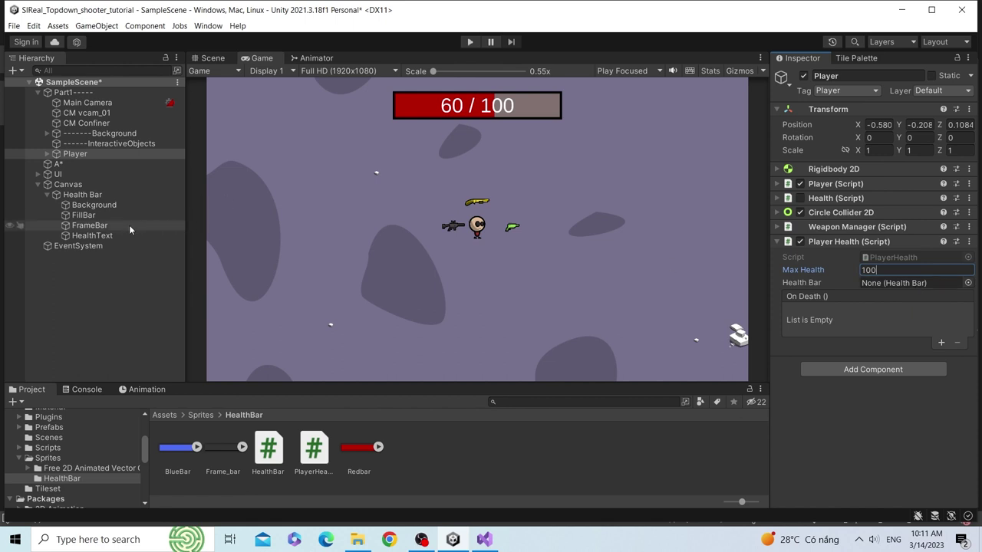
pyautogui.moveTo(128, 195); pyautogui.dragTo(886, 283)
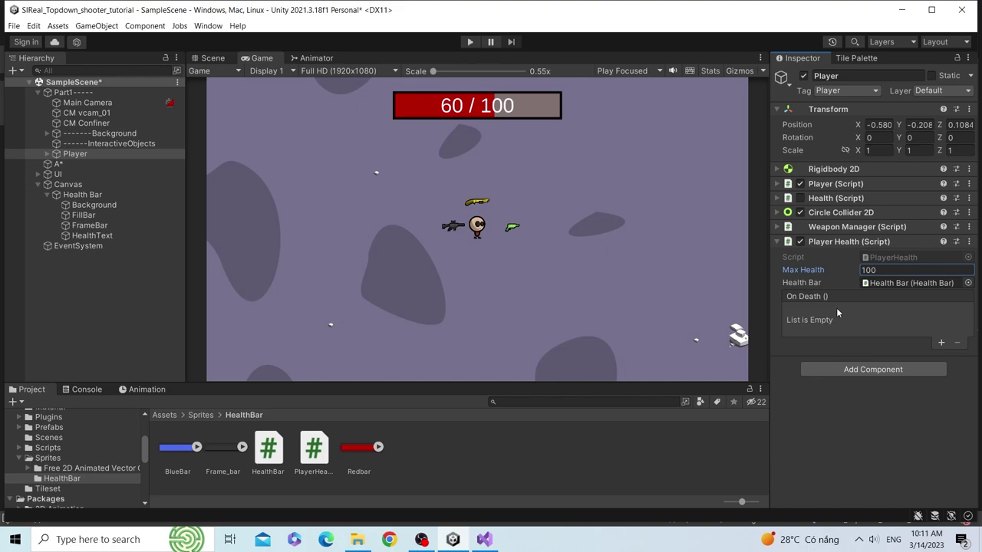
pyautogui.click(484, 539)
# Step: Scroll to the top of PlayerHealth.cs and inspect the OnDeath AddListener call
pyautogui.scroll(9, 377, 259)
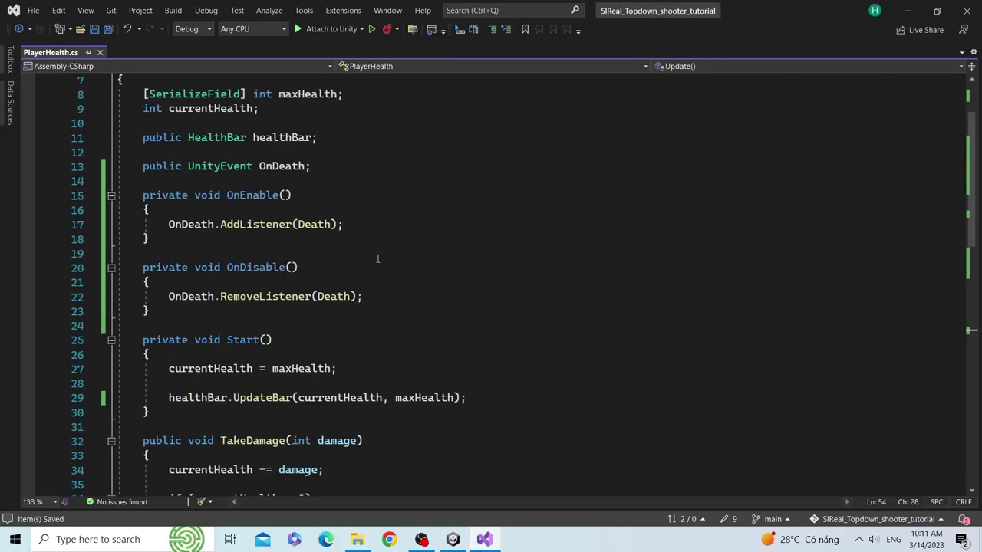
pyautogui.scroll(2, 322, 246)
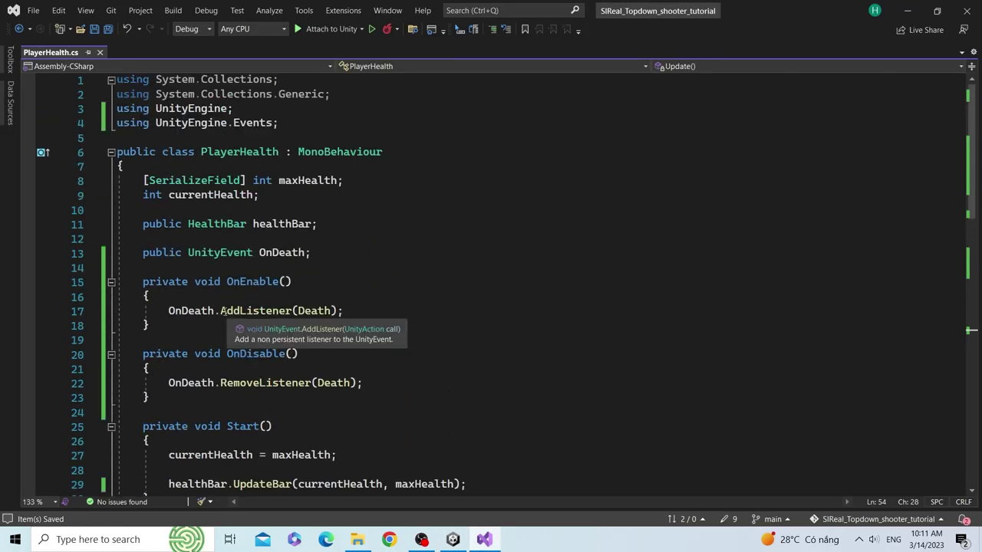
pyautogui.doubleClick(236, 310)
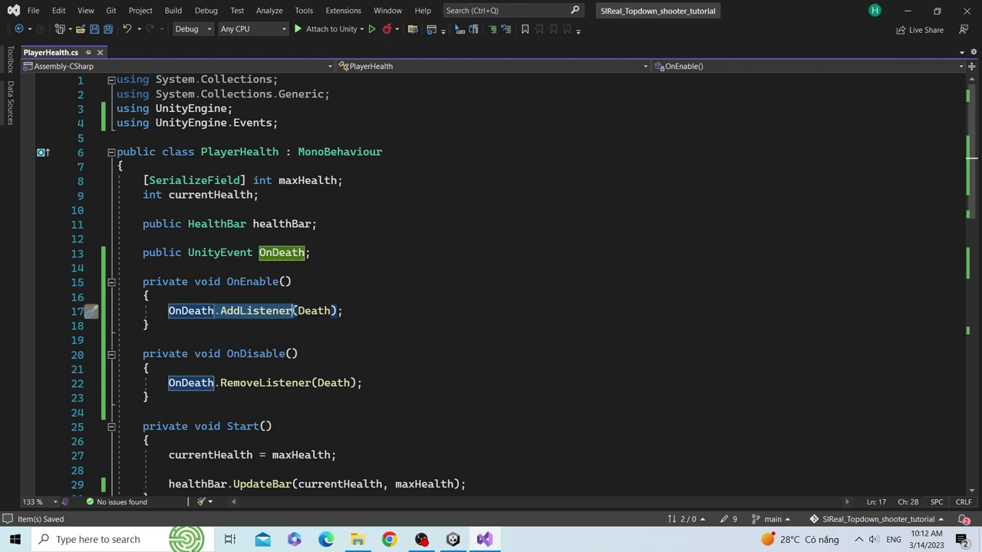
pyautogui.hotkey('alt', 'Tab')
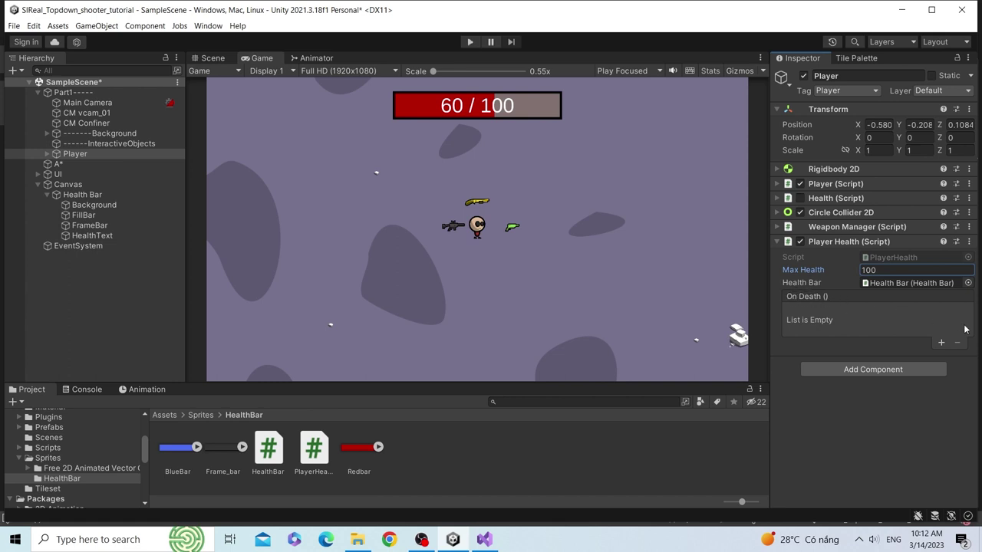
# Step: Add an On Death entry targeting Player that calls PlayerHealth.Death
pyautogui.click(940, 343)
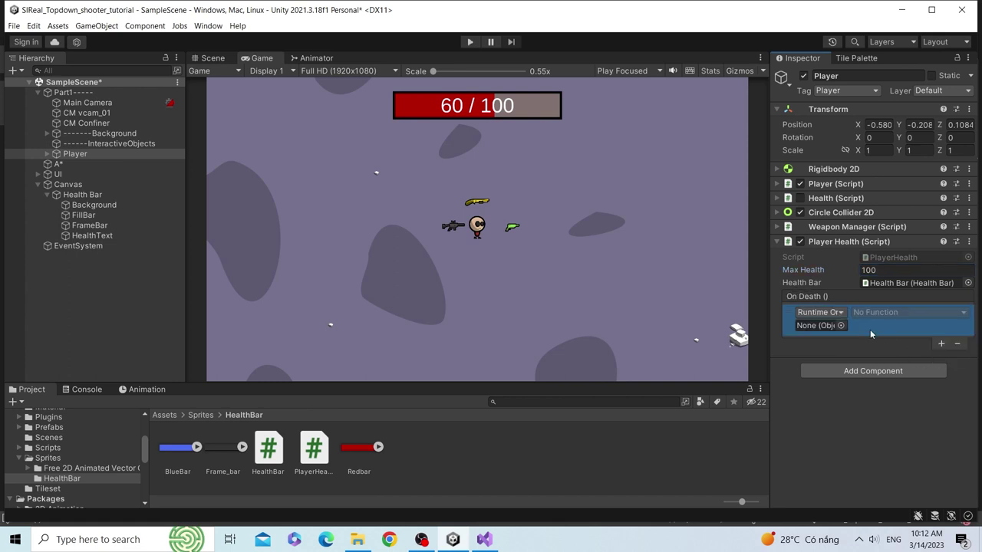
pyautogui.click(80, 154)
pyautogui.moveTo(80, 154); pyautogui.dragTo(819, 327)
pyautogui.click(881, 315)
pyautogui.moveTo(876, 429)
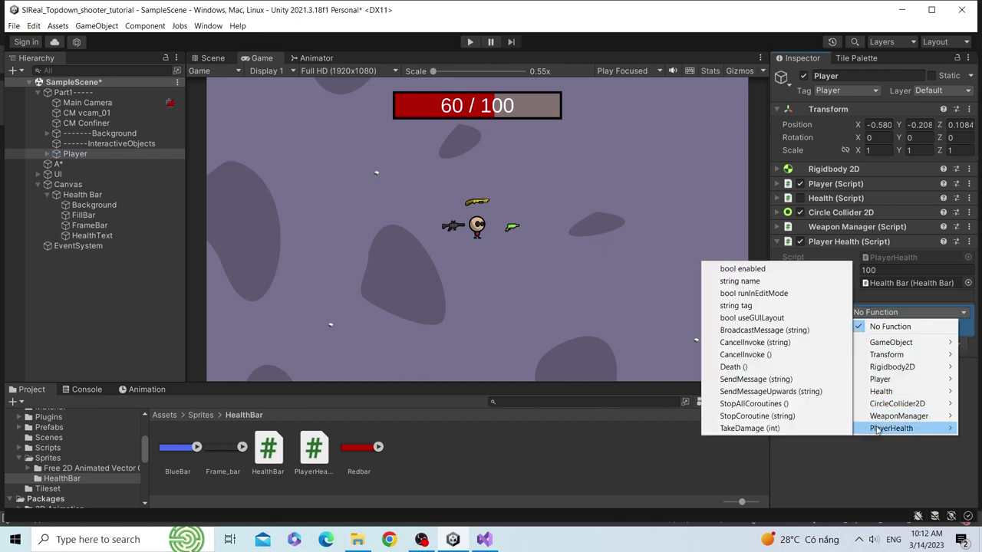
pyautogui.click(734, 366)
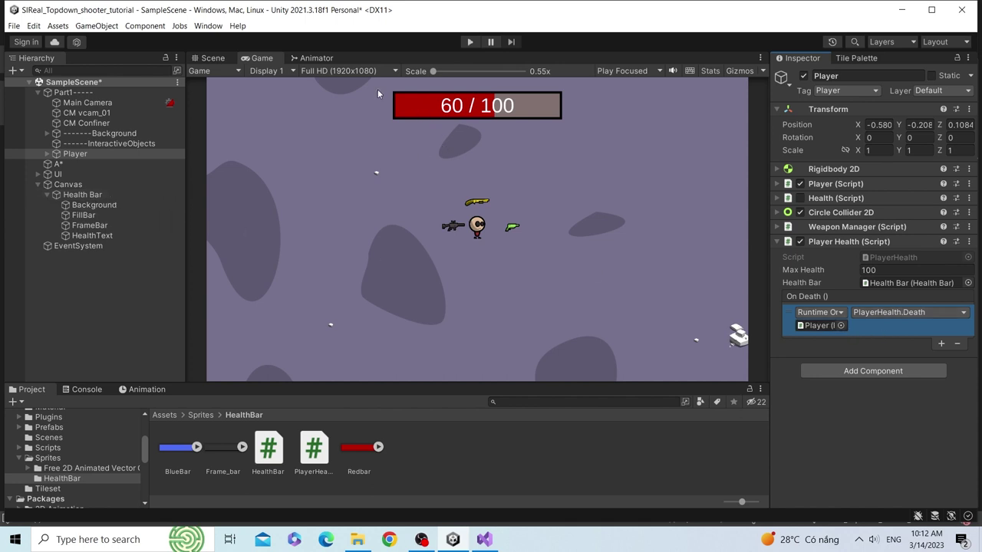
# Step: Add a second On Death listener with Health Bar, remove it again, then enter Play mode
pyautogui.moveTo(96, 193)
pyautogui.mouseDown()
pyautogui.moveTo(948, 325)
pyautogui.moveTo(942, 343)
pyautogui.mouseUp()
pyautogui.click(75, 153)
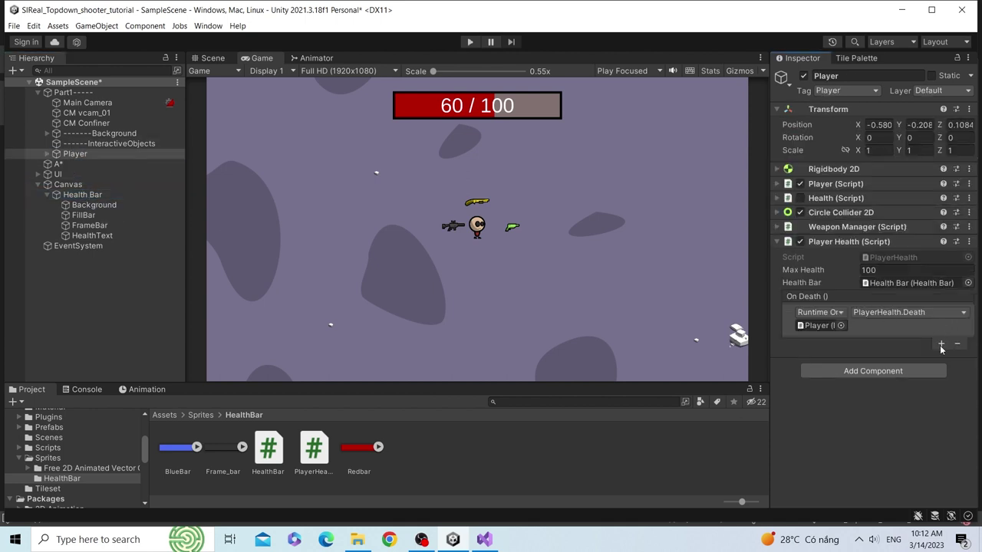
pyautogui.click(941, 343)
pyautogui.moveTo(83, 195)
pyautogui.mouseDown()
pyautogui.moveTo(875, 311)
pyautogui.moveTo(819, 357)
pyautogui.mouseUp()
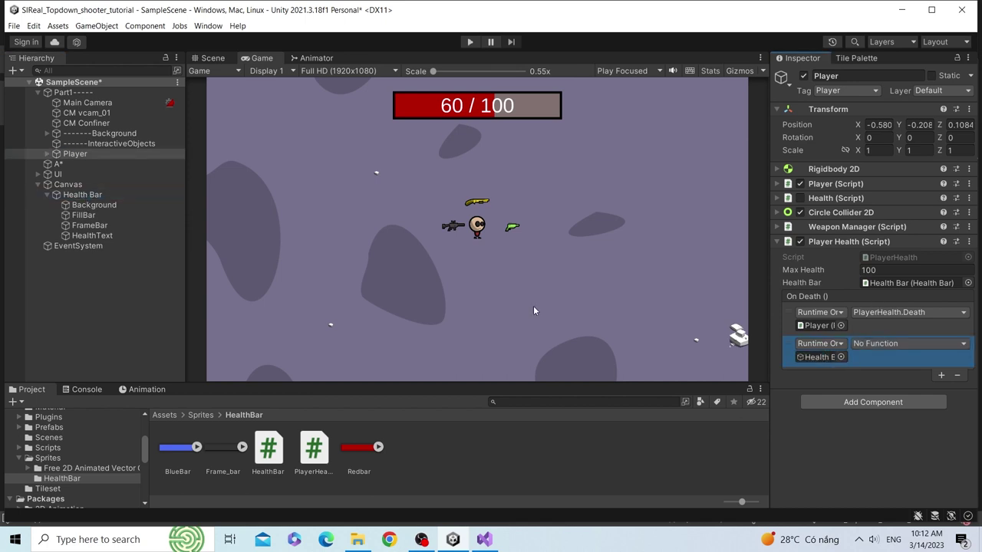
pyautogui.scroll(1, 458, 119)
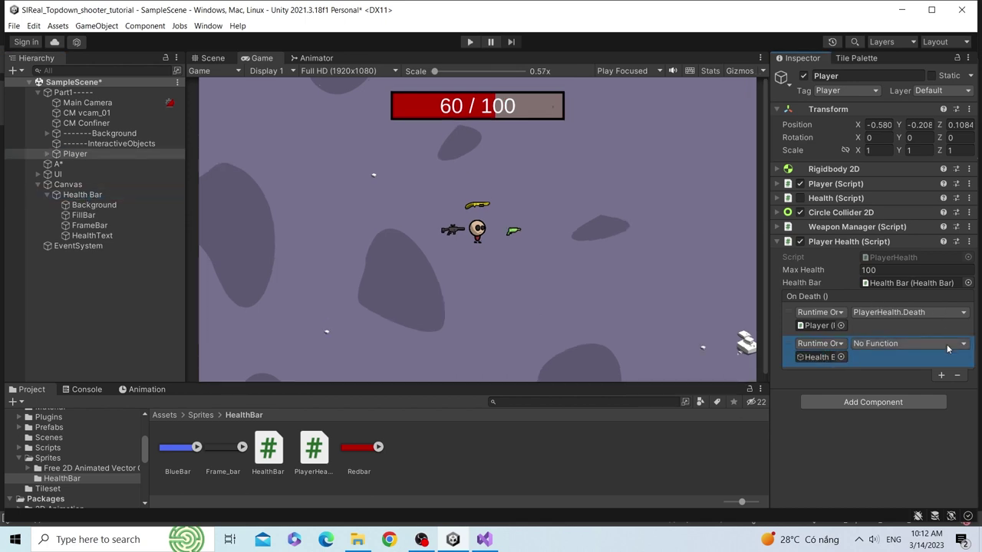
pyautogui.click(957, 375)
pyautogui.scroll(-1, 583, 260)
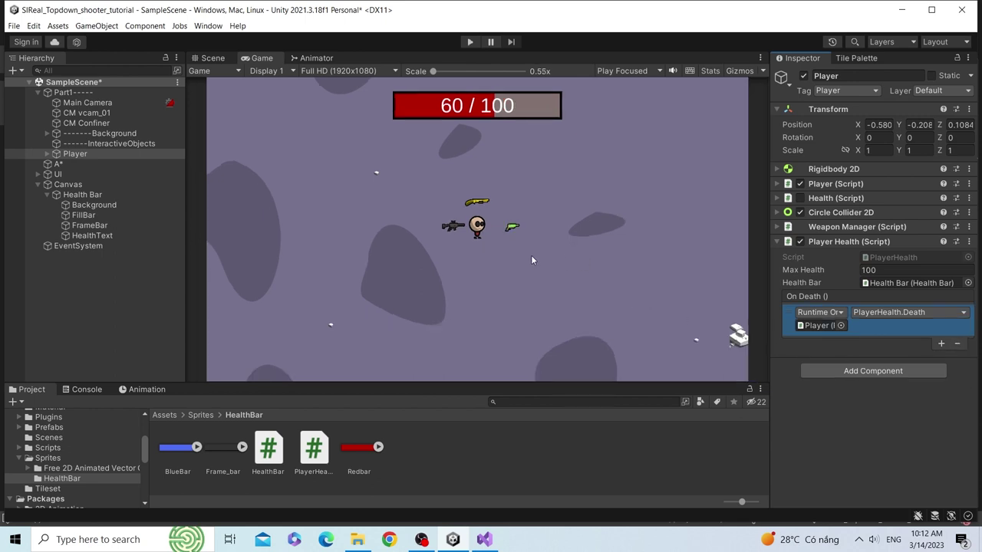
pyautogui.click(469, 41)
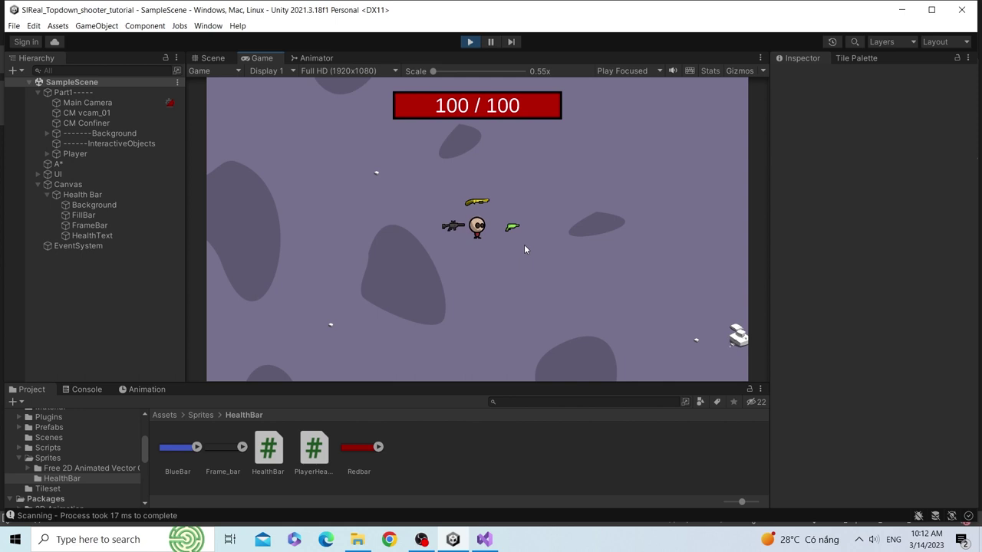
# Step: Press Space repeatedly in the running game until the player's health drops to 0 / 100
pyautogui.press('space')
pyautogui.press('space')
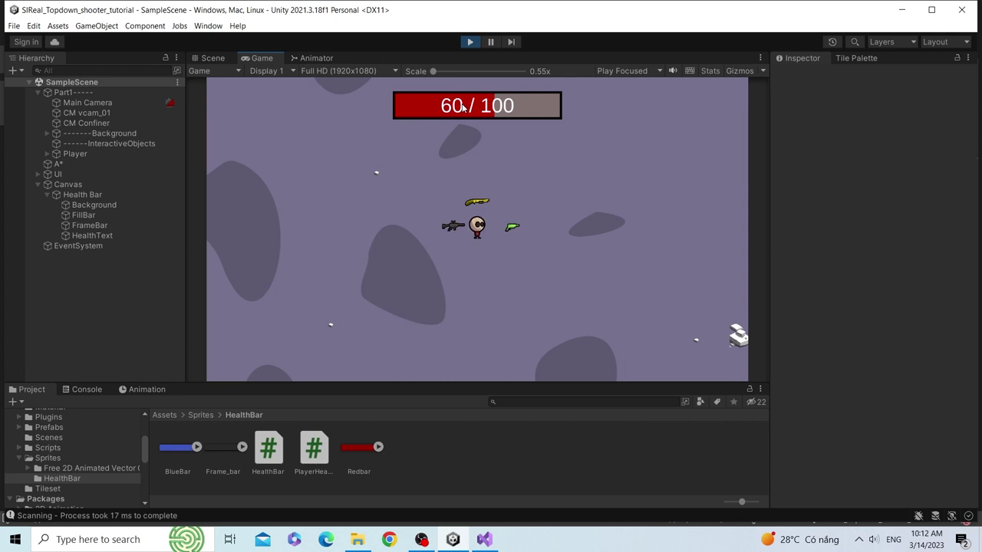
pyautogui.press('space')
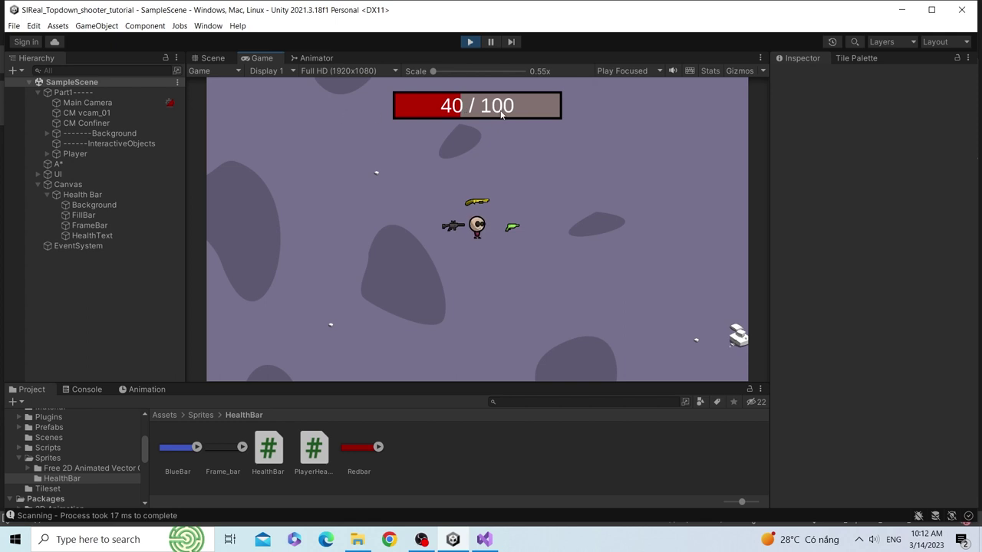
pyautogui.press('space')
pyautogui.press('space')
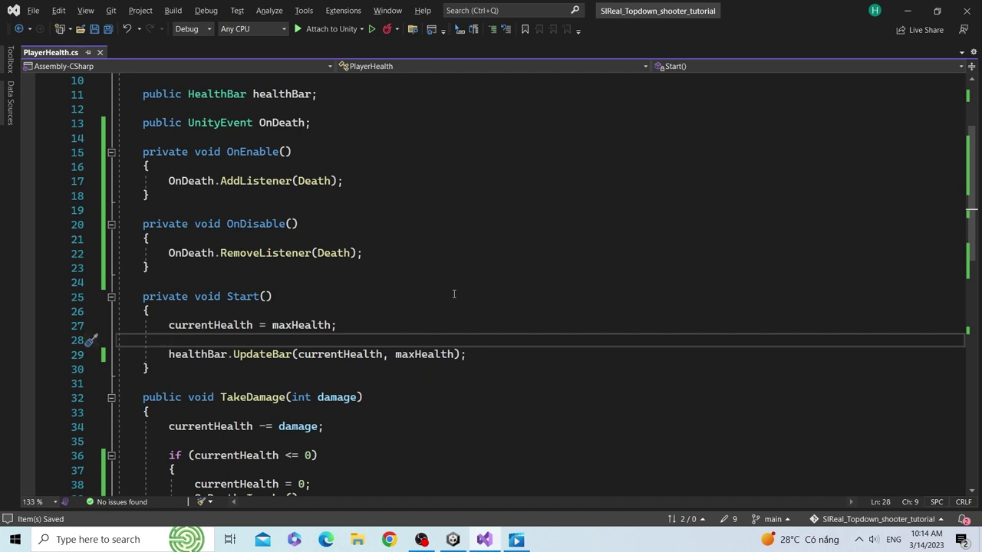
# Step: Declare public float safeTime; and int _safeTimeCooldown; below the OnDeath field
pyautogui.scroll(1, 453, 293)
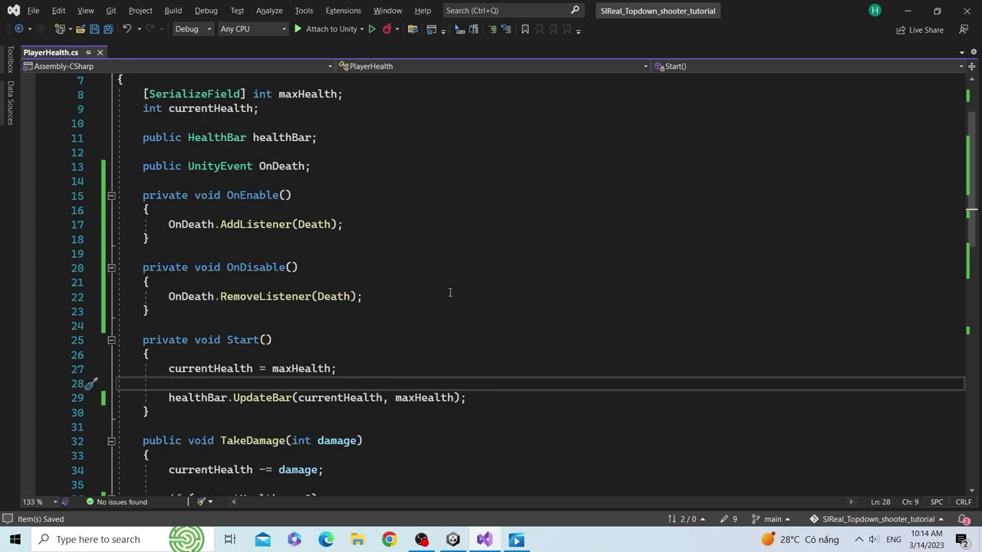
pyautogui.click(300, 142)
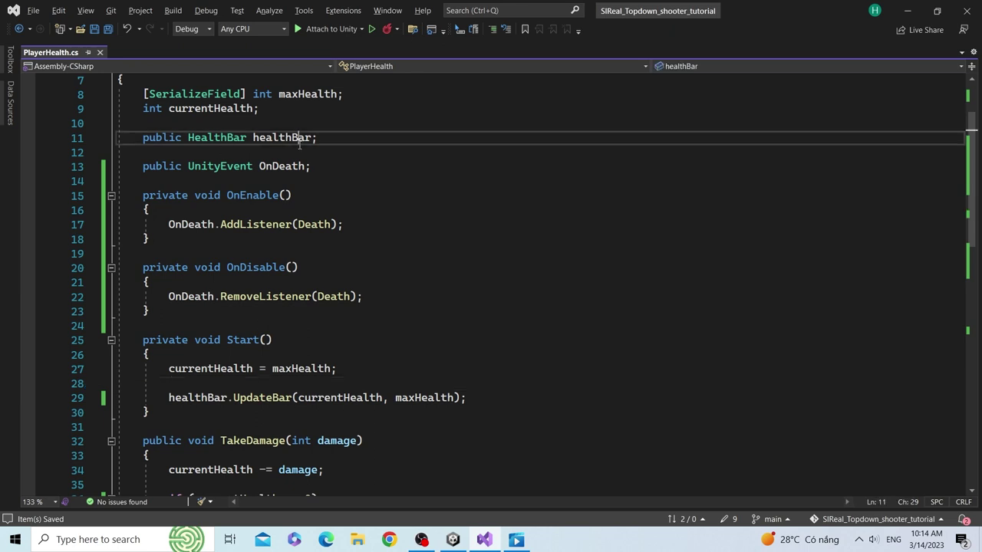
pyautogui.click(317, 156)
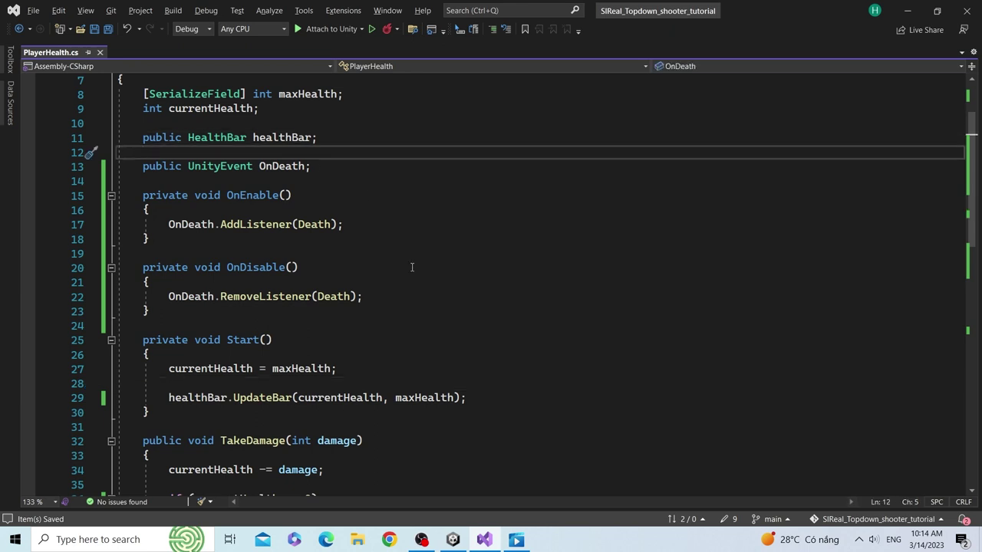
pyautogui.click(329, 170)
pyautogui.press('Return')
pyautogui.press('Return')
pyautogui.write('p')
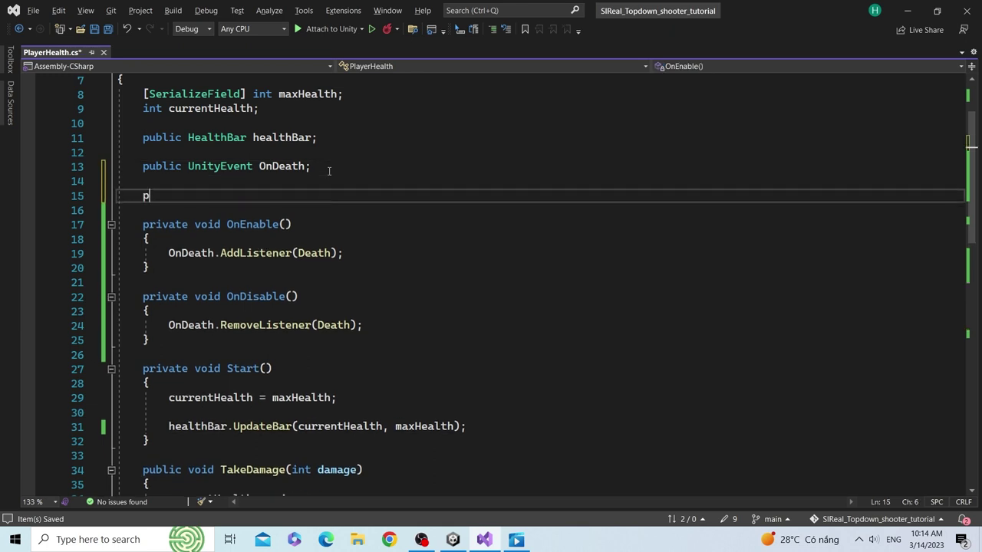
pyautogui.write('ublic float ')
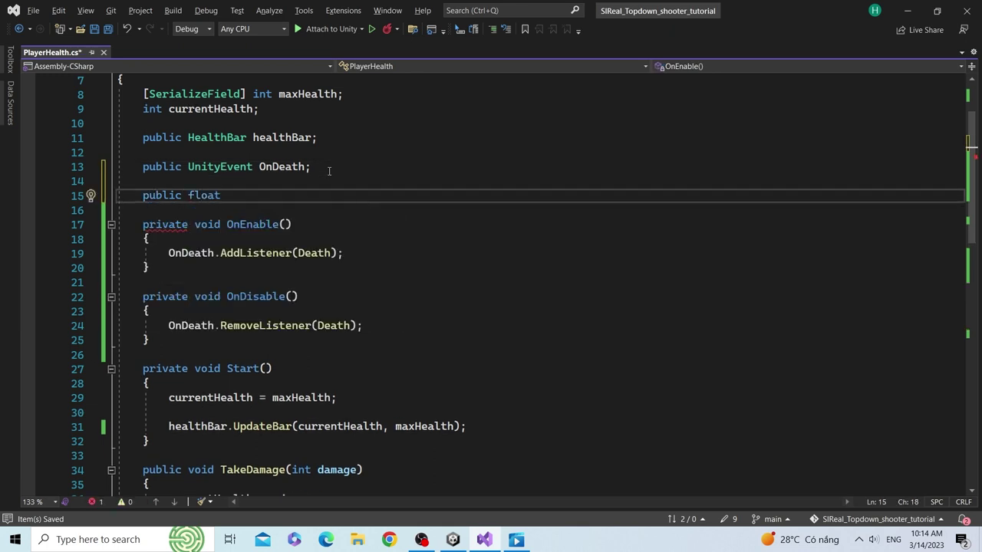
pyautogui.write('safeTi')
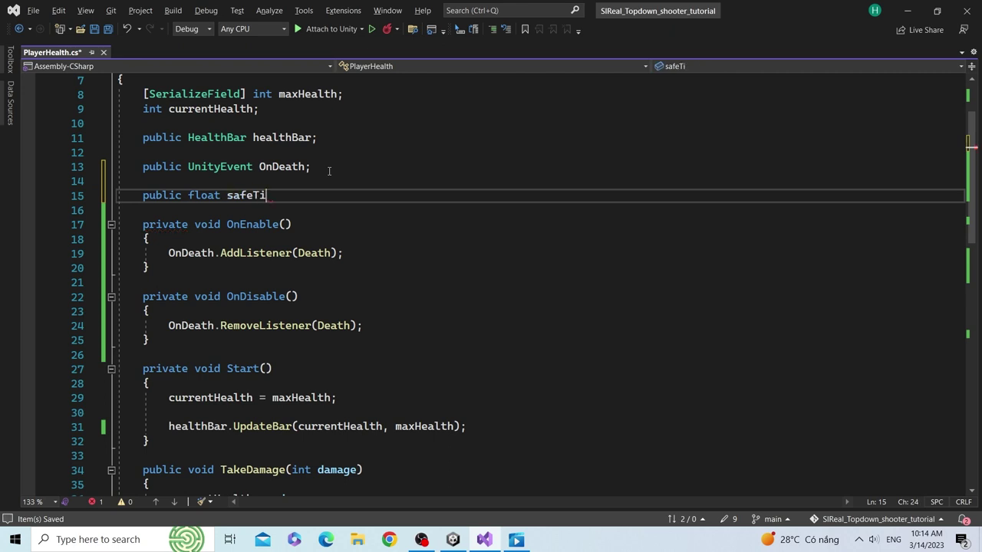
pyautogui.write('me;')
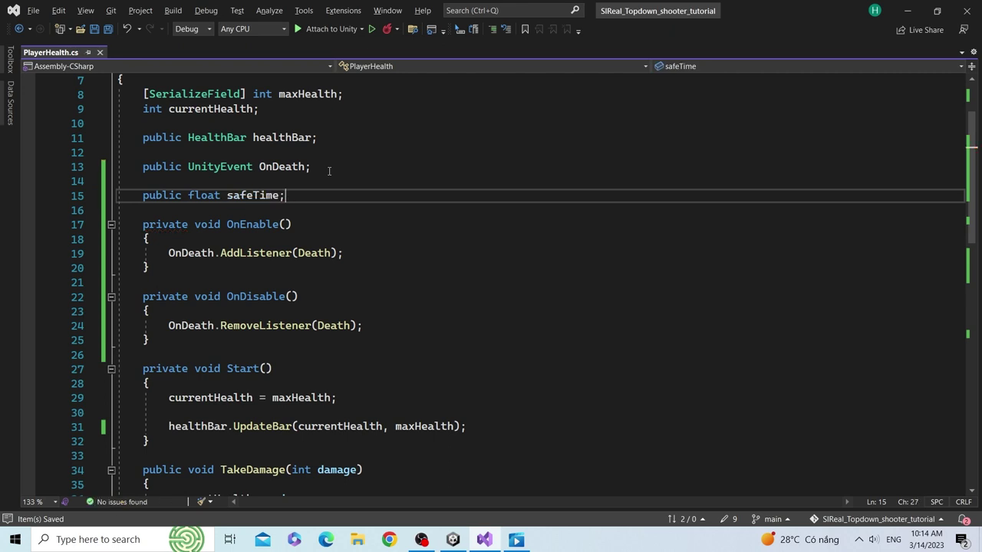
pyautogui.press('Return')
pyautogui.write('int ')
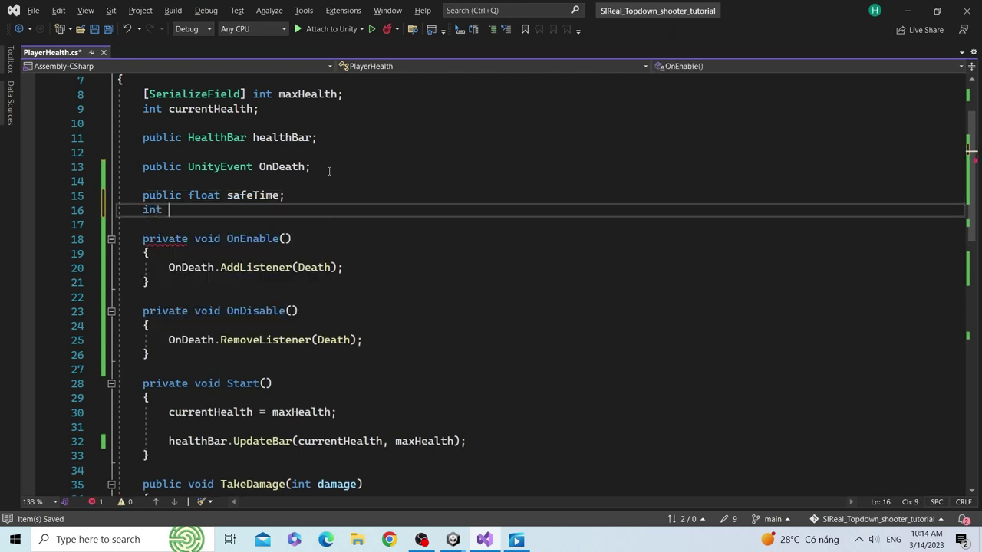
pyautogui.write('safeTime')
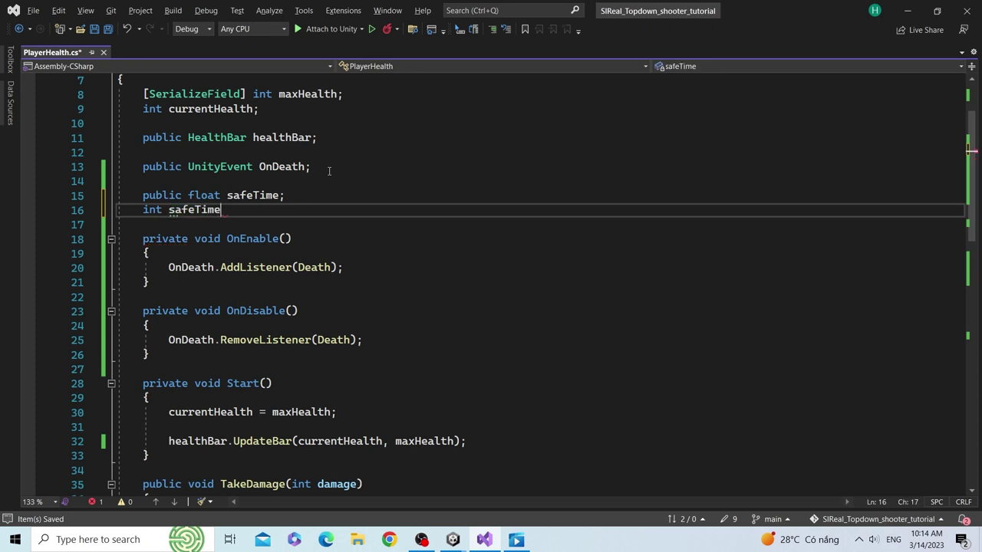
pyautogui.write('Cooldown')
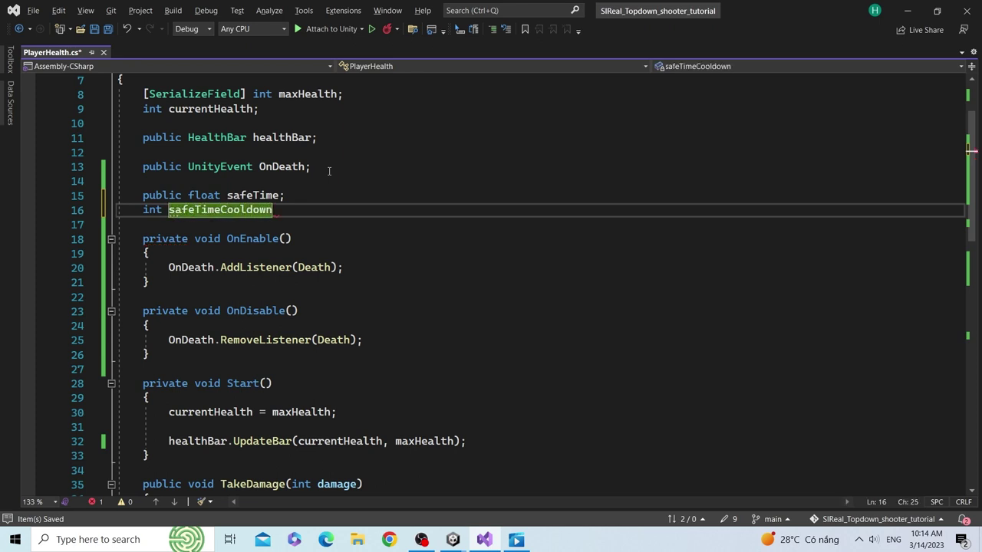
pyautogui.write(';')
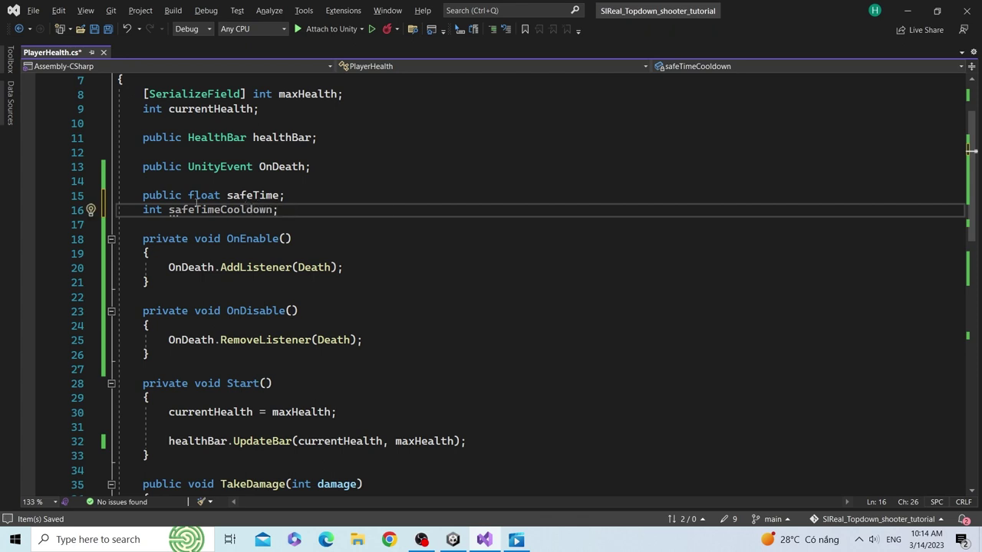
pyautogui.click(169, 210)
pyautogui.write('_')
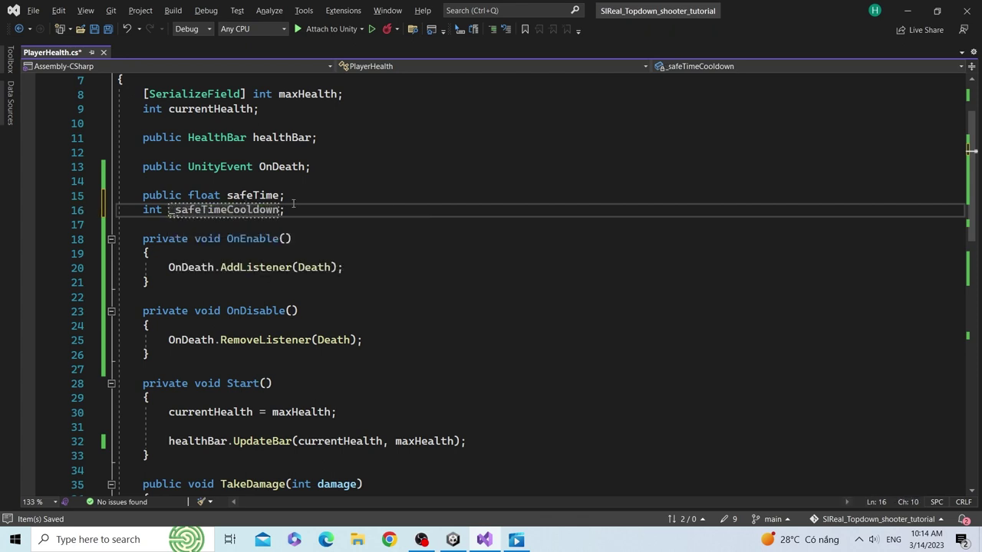
# Step: Give safeTime a default value of 1f and save the script
pyautogui.click(299, 196)
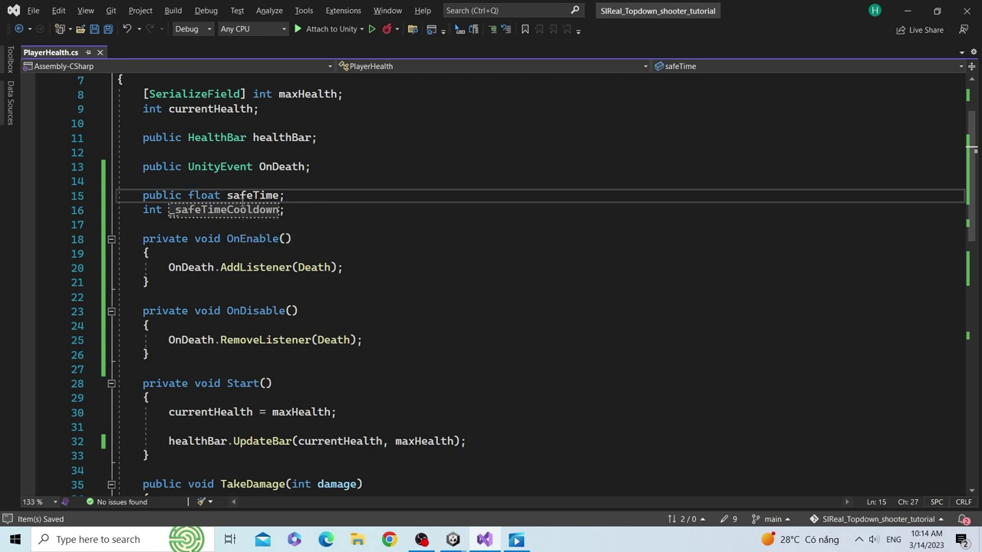
pyautogui.doubleClick(242, 196)
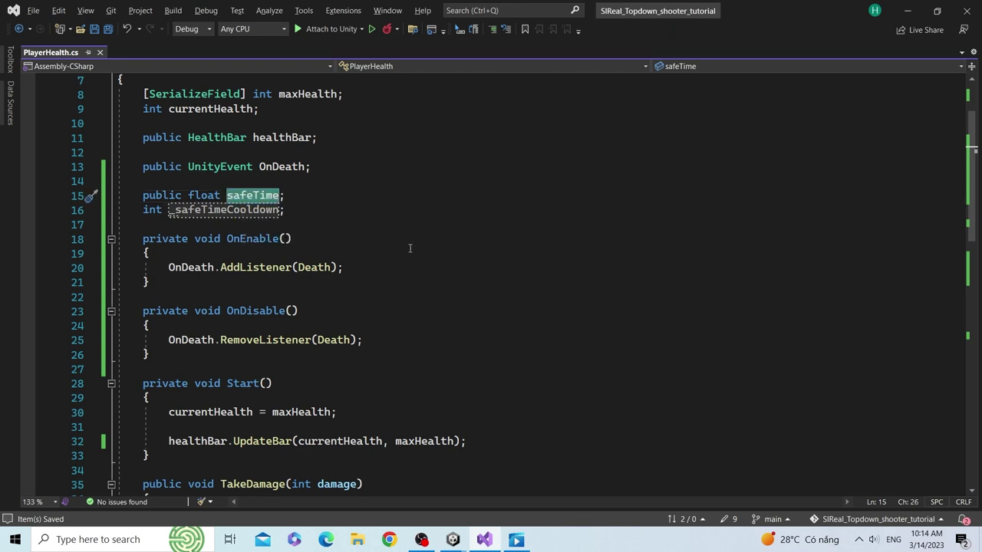
pyautogui.scroll(-2, 410, 247)
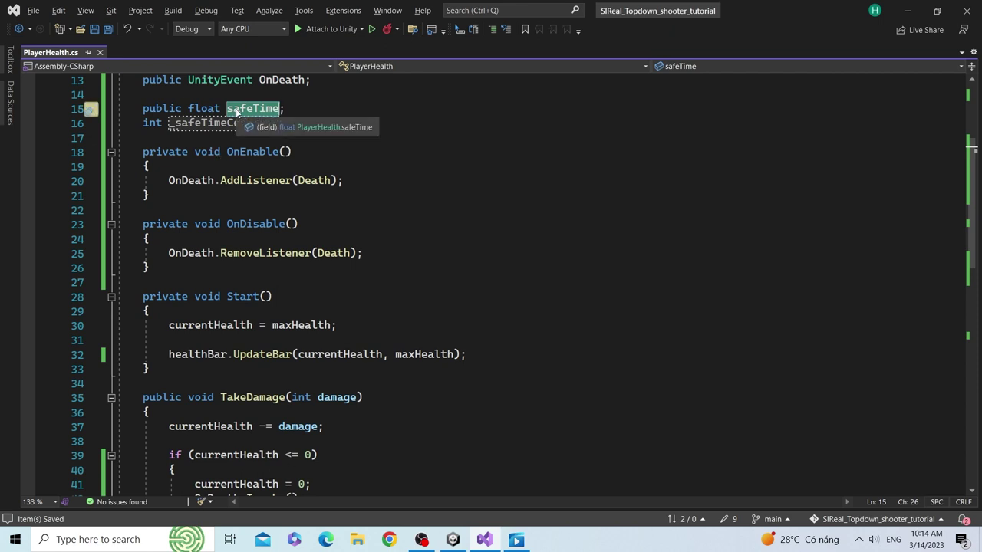
pyautogui.click(279, 110)
pyautogui.write('= 2f')
pyautogui.hotkey('ctrl', 's')
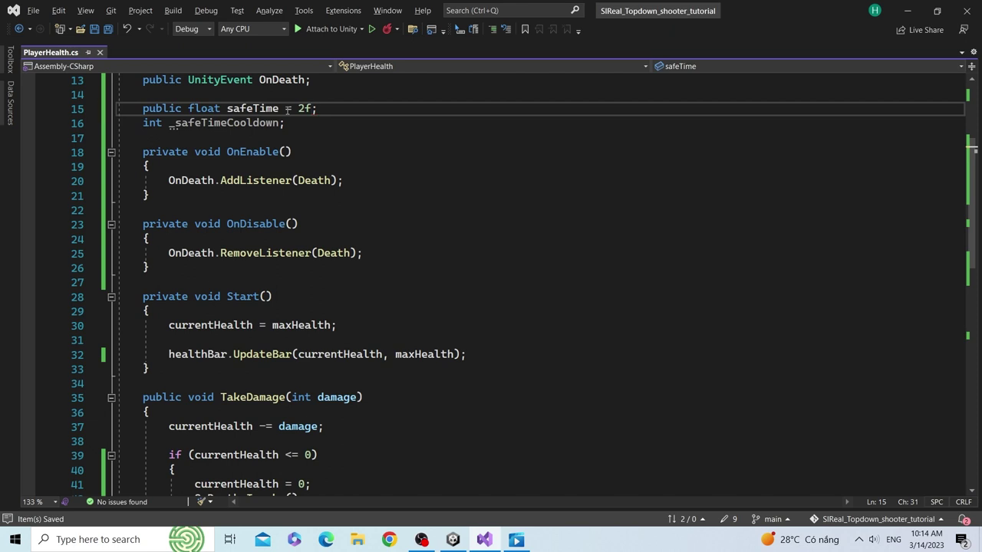
pyautogui.click(303, 109)
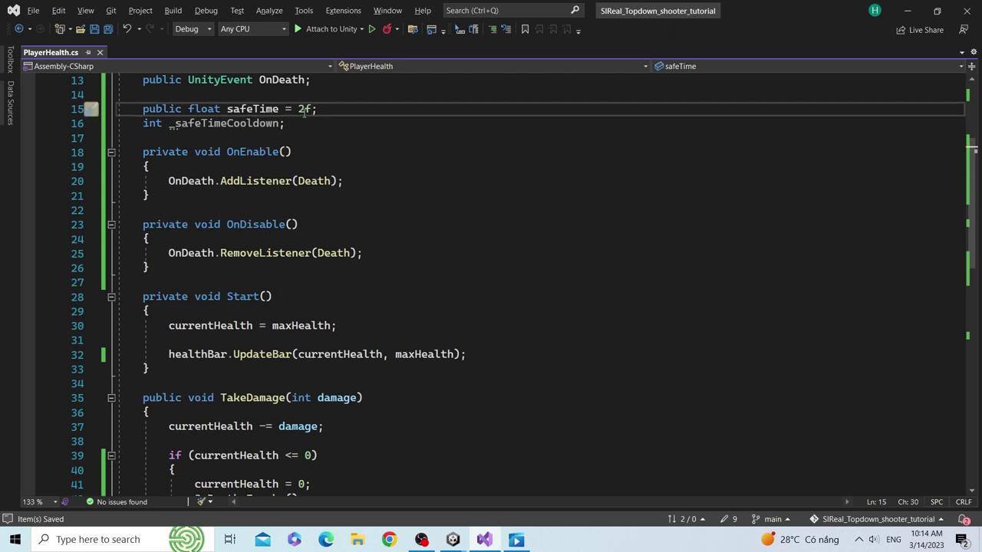
pyautogui.press('BackSpace')
pyautogui.write('1')
pyautogui.hotkey('ctrl', 's')
# Step: Wrap TakeDamage's body in an if (_safeTimeCooldown <= 0) block
pyautogui.doubleClick(237, 122)
pyautogui.hotkey('ctrl', 'c')
pyautogui.scroll(-2, 267, 351)
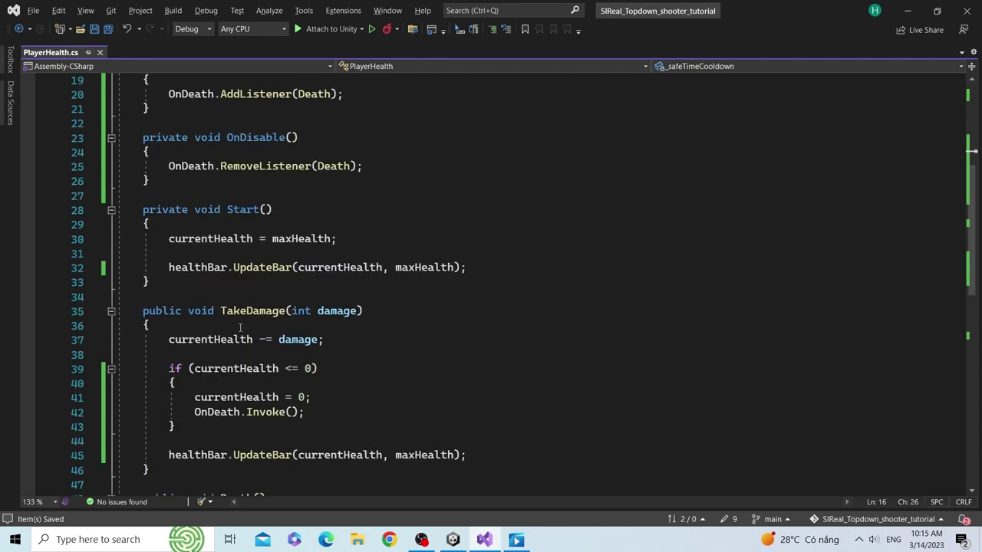
pyautogui.click(240, 328)
pyautogui.press('Return')
pyautogui.write('if (')
pyautogui.hotkey('ctrl', 'v')
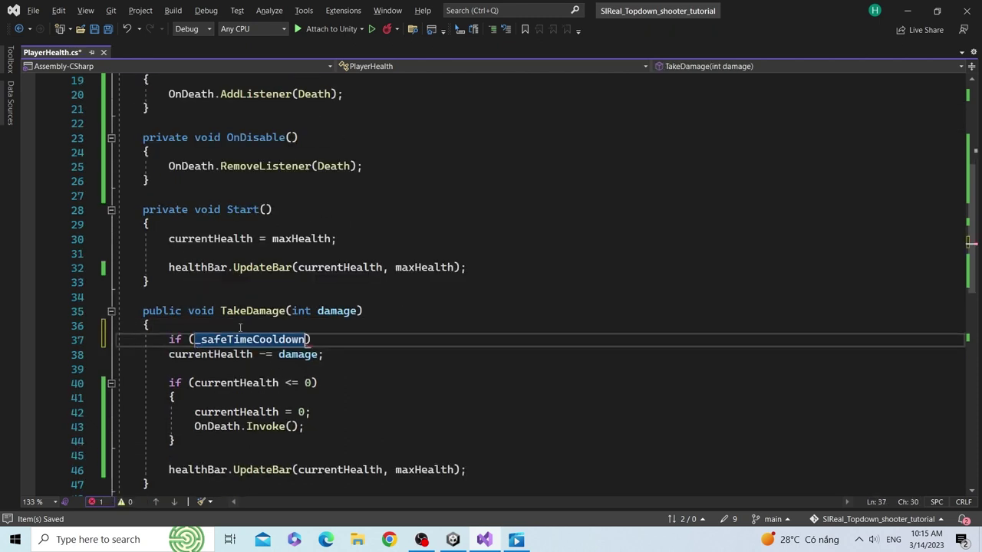
pyautogui.write('<= ')
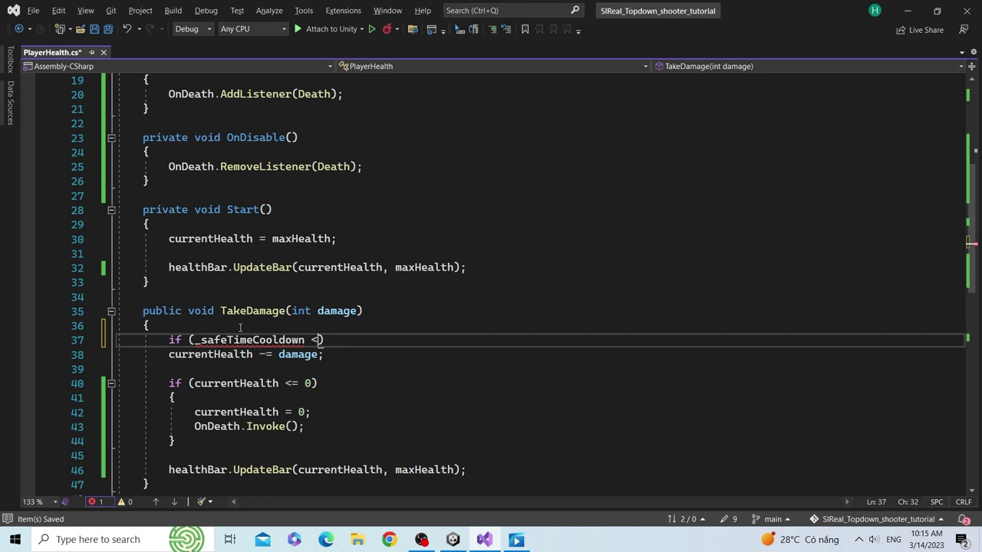
pyautogui.write('0)')
pyautogui.press('Return')
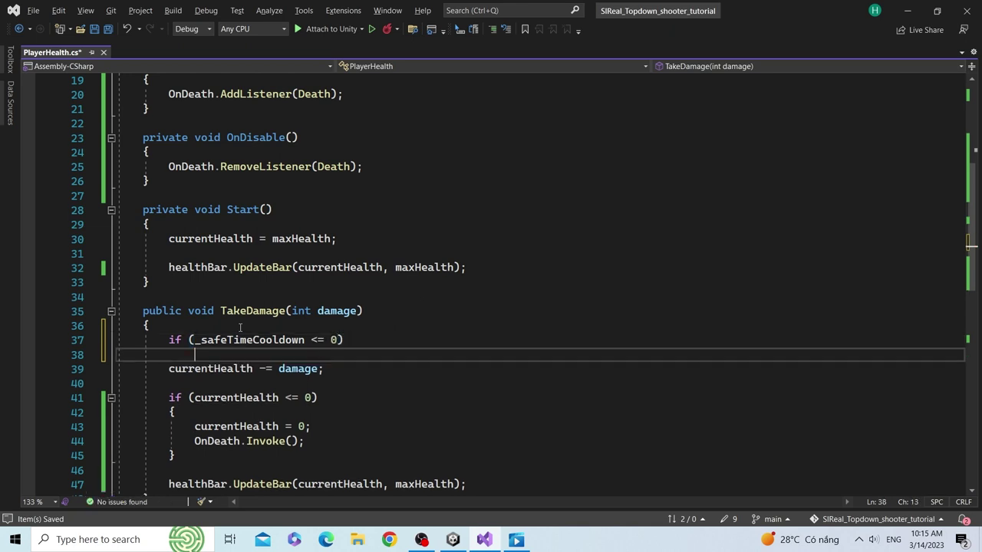
pyautogui.write('{')
pyautogui.scroll(-2, 240, 327)
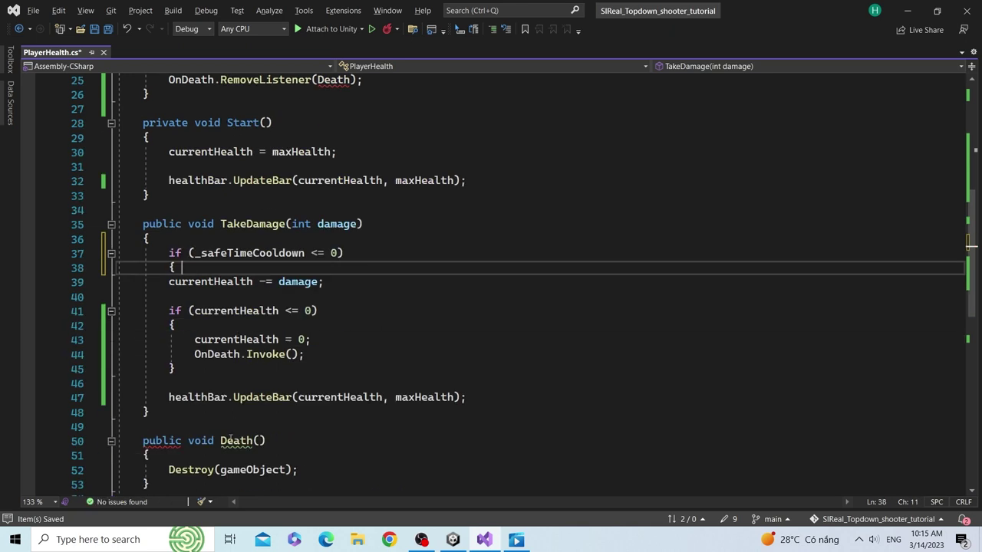
pyautogui.click(475, 401)
pyautogui.press('Return')
pyautogui.write('}')
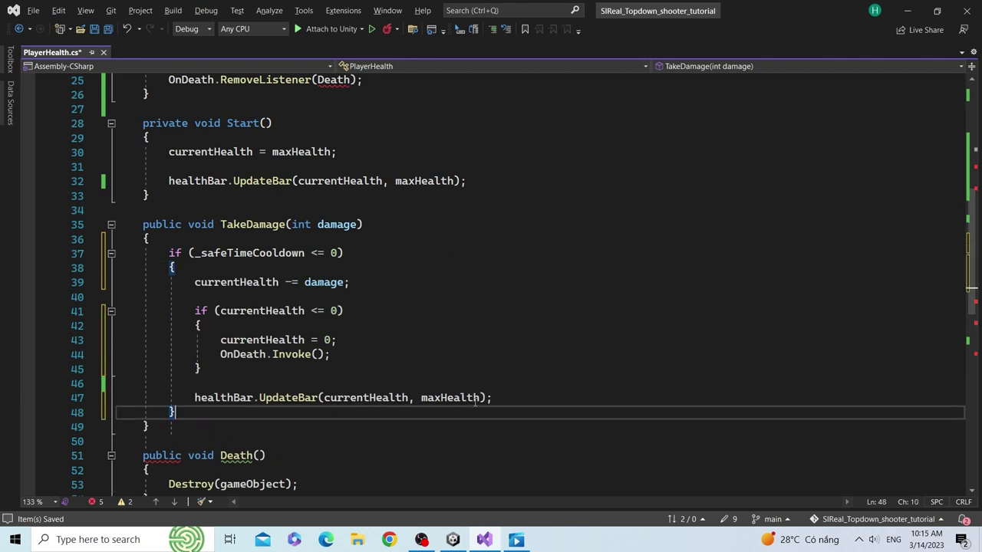
# Step: Reset _safeTimeCooldown = safeTime; just before the health bar update
pyautogui.click(288, 268)
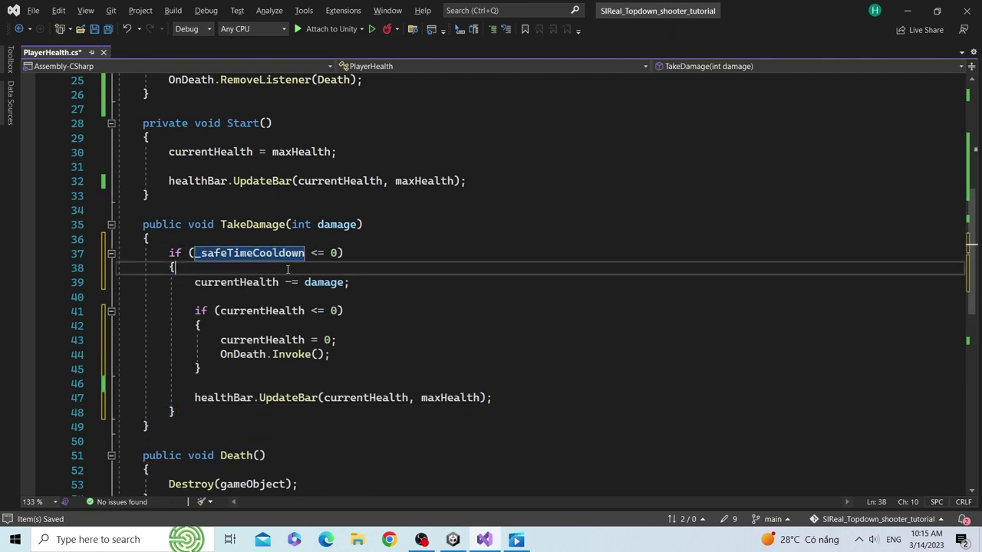
pyautogui.click(504, 382)
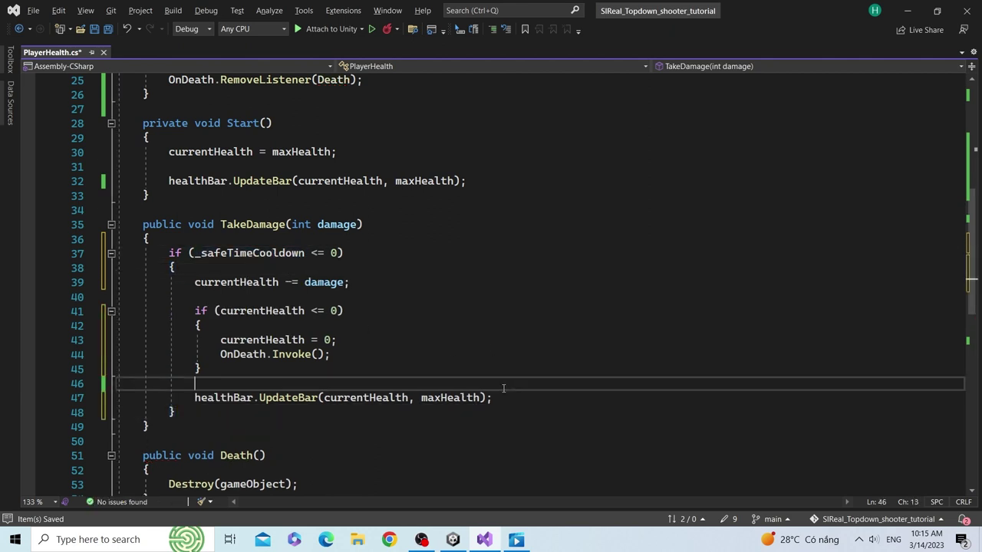
pyautogui.press('Return')
pyautogui.write('_safeTimeCooldown = ')
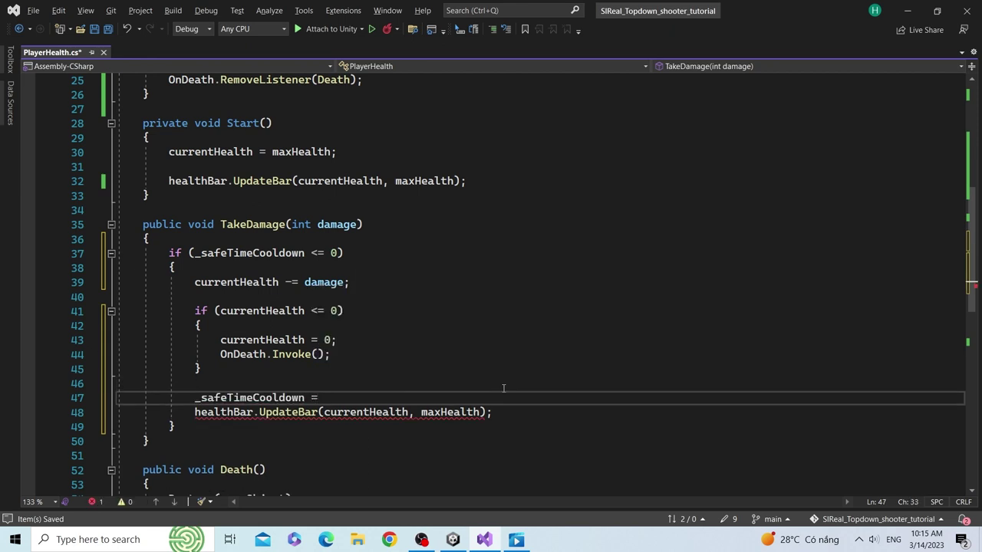
pyautogui.write('safe')
pyautogui.press('Tab')
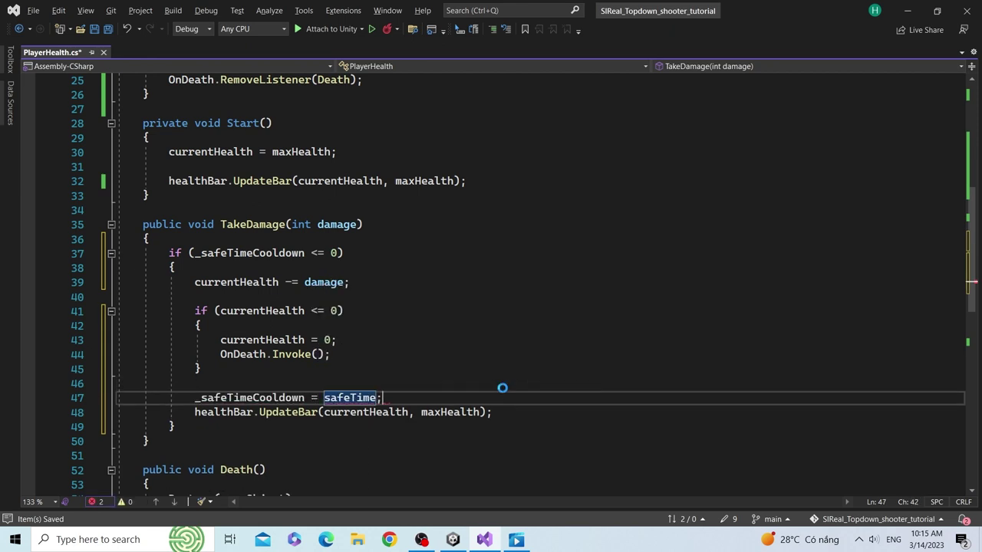
pyautogui.write(';')
# Step: Change the _safeTimeCooldown field's type from int to float
pyautogui.scroll(-2, 504, 388)
pyautogui.doubleClick(283, 311)
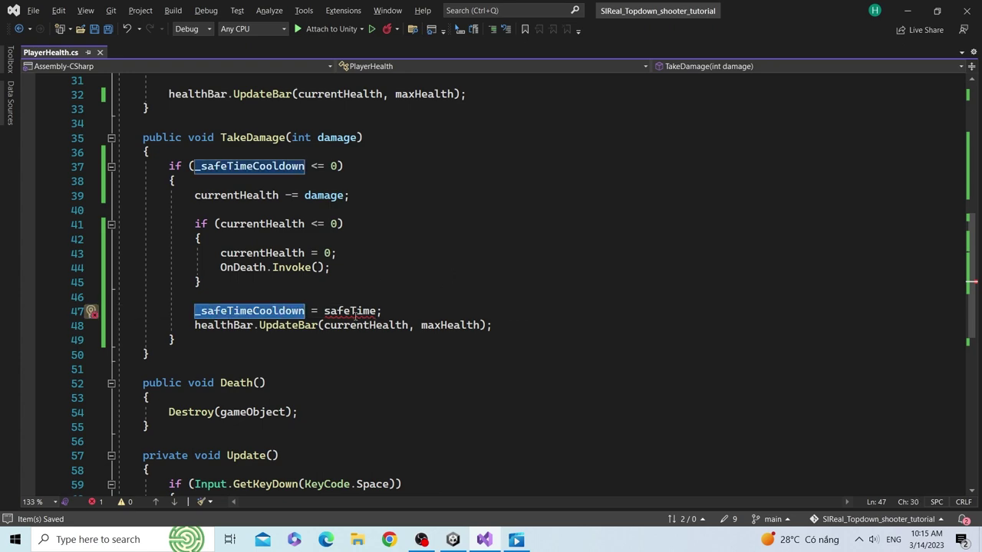
pyautogui.moveTo(357, 316)
pyautogui.scroll(3, 357, 316)
pyautogui.scroll(5, 251, 225)
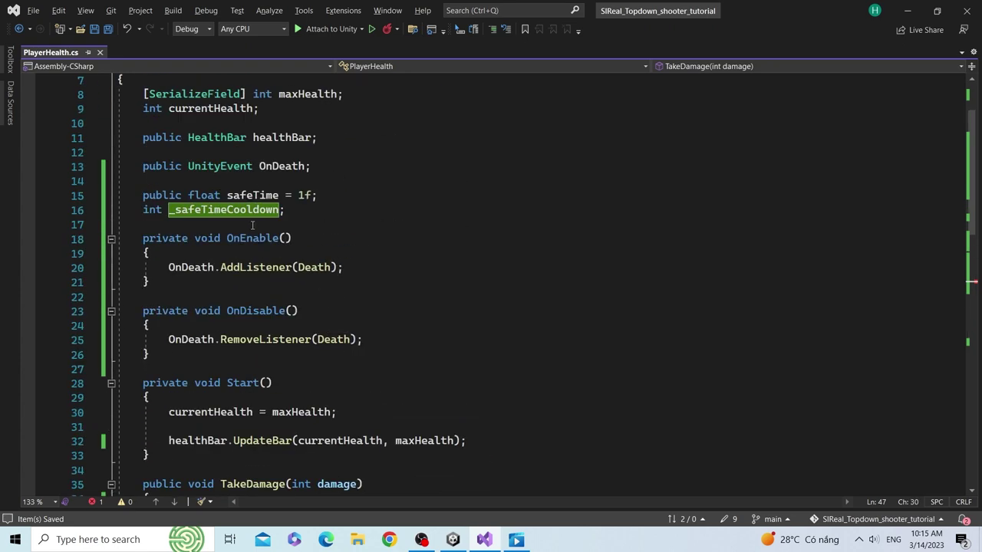
pyautogui.doubleClick(159, 211)
pyautogui.write('float')
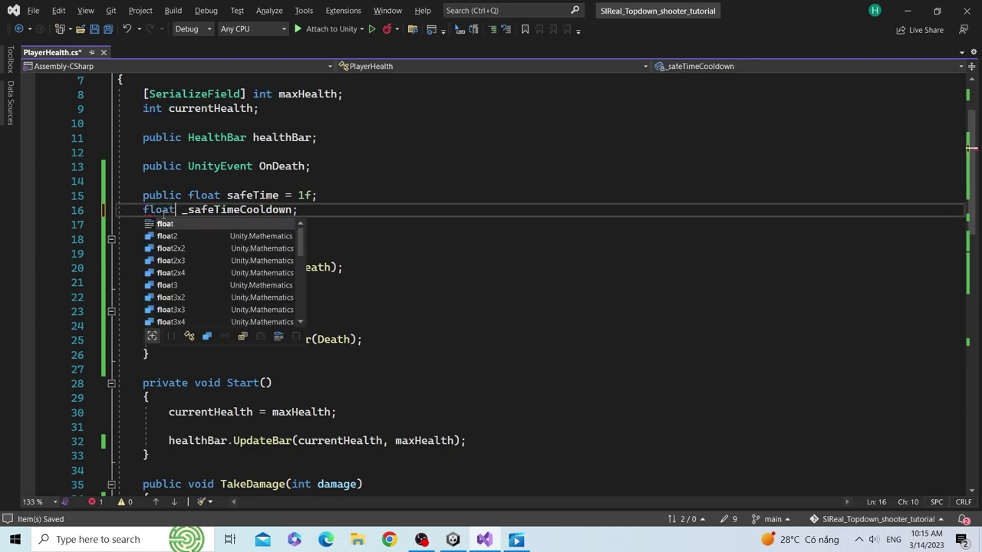
pyautogui.press('Escape')
# Step: Subtract Time.deltaTime from _safeTimeCooldown at the start of Update
pyautogui.click(265, 210)
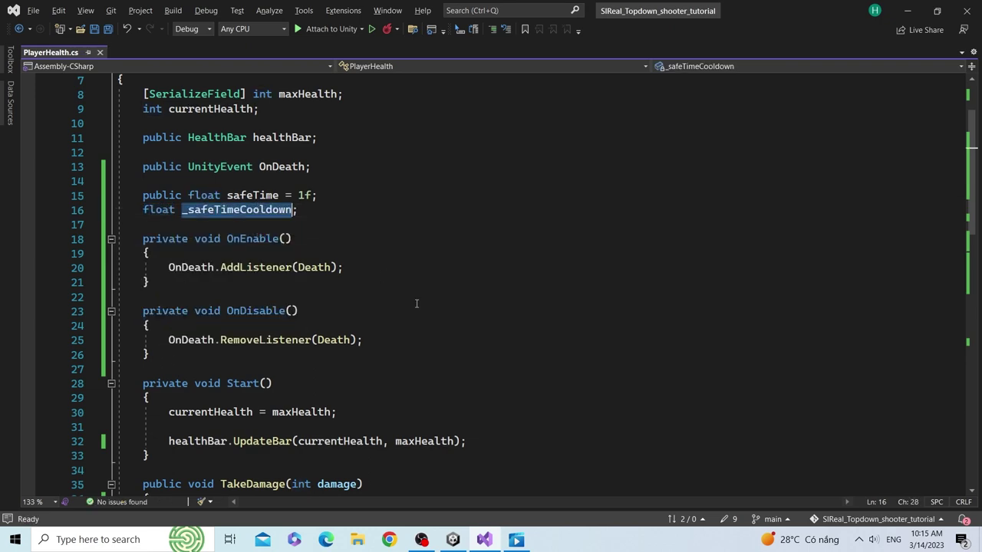
pyautogui.scroll(-5, 416, 304)
pyautogui.scroll(-4, 416, 306)
pyautogui.scroll(-2, 267, 392)
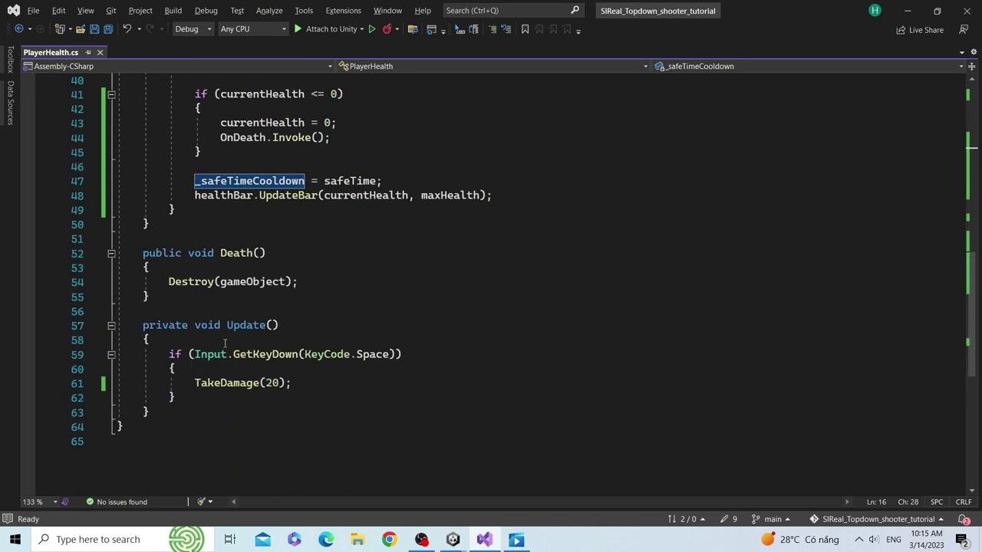
pyautogui.click(225, 341)
pyautogui.press('Return')
pyautogui.write('_safeTimeCooldown -= ')
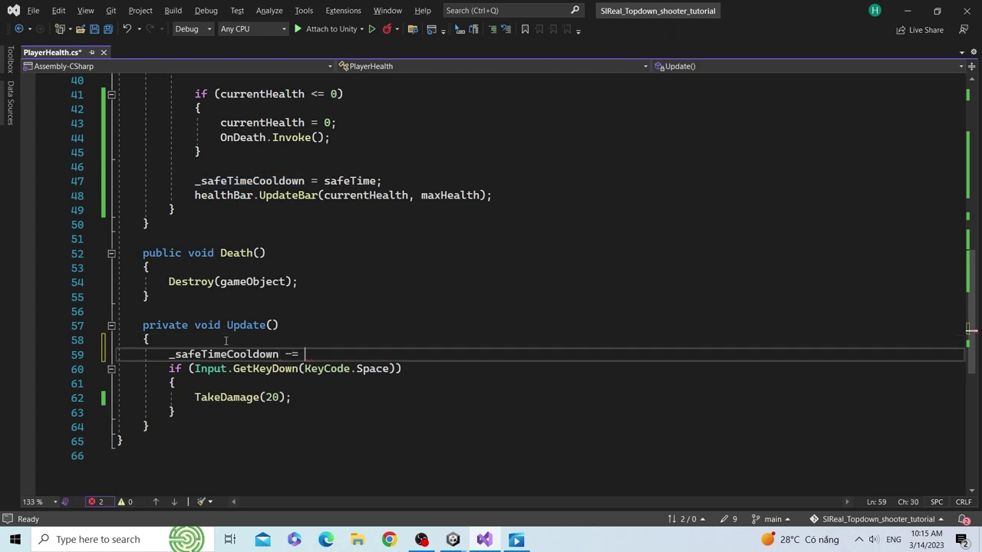
pyautogui.write('Time')
pyautogui.press('Escape')
pyautogui.write('.del')
pyautogui.press('Tab')
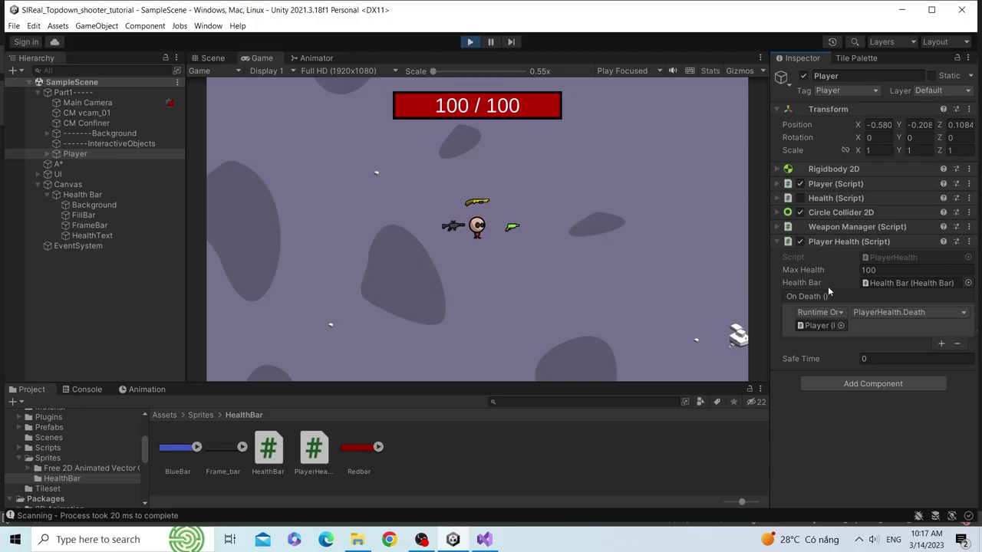
# Step: Set Player Health's Safe Time to 2 during play, then stop and restart Play mode
pyautogui.click(869, 358)
pyautogui.write('2')
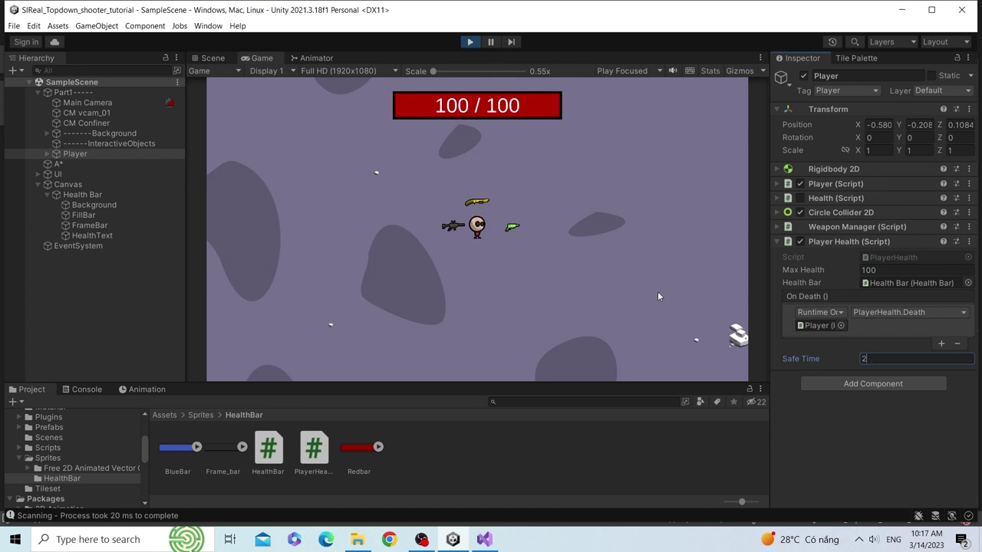
pyautogui.click(647, 293)
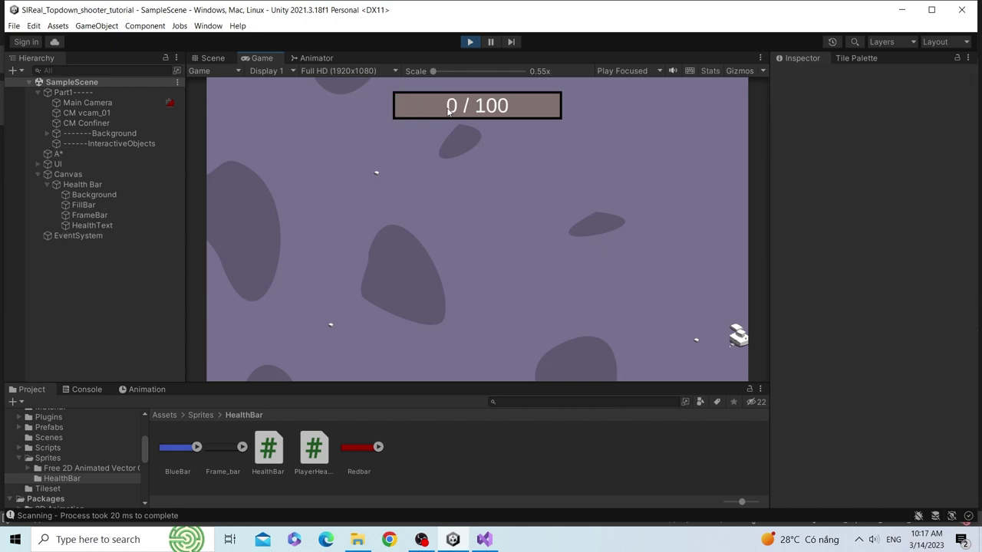
pyautogui.click(470, 41)
pyautogui.click(470, 41)
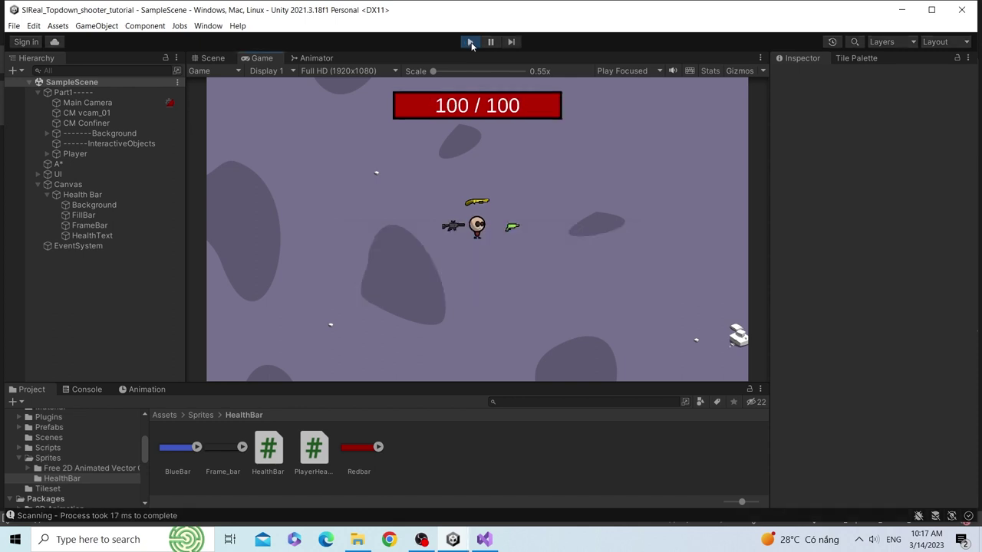
# Step: Select Player and set its Safe Time to 1 in the Inspector
pyautogui.click(101, 154)
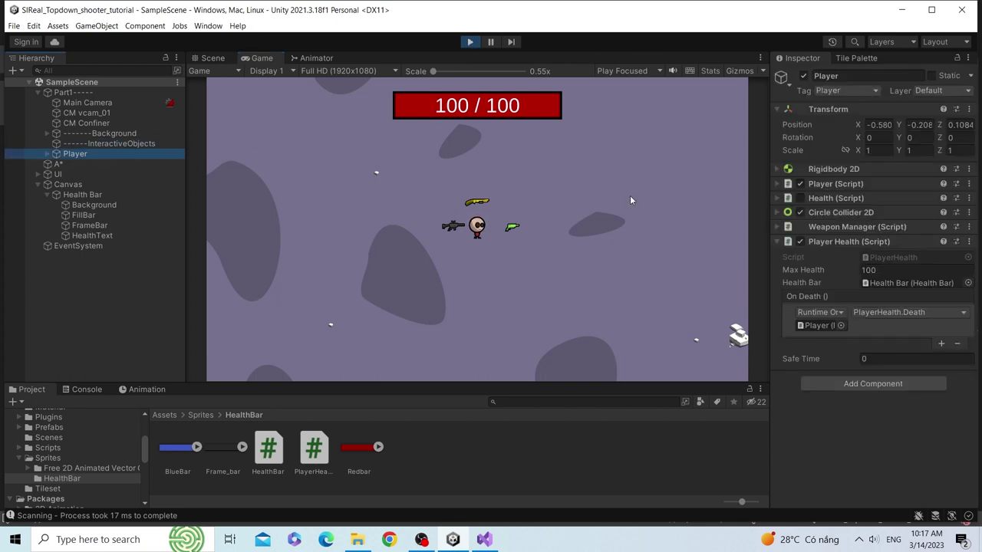
pyautogui.click(880, 358)
pyautogui.write('1')
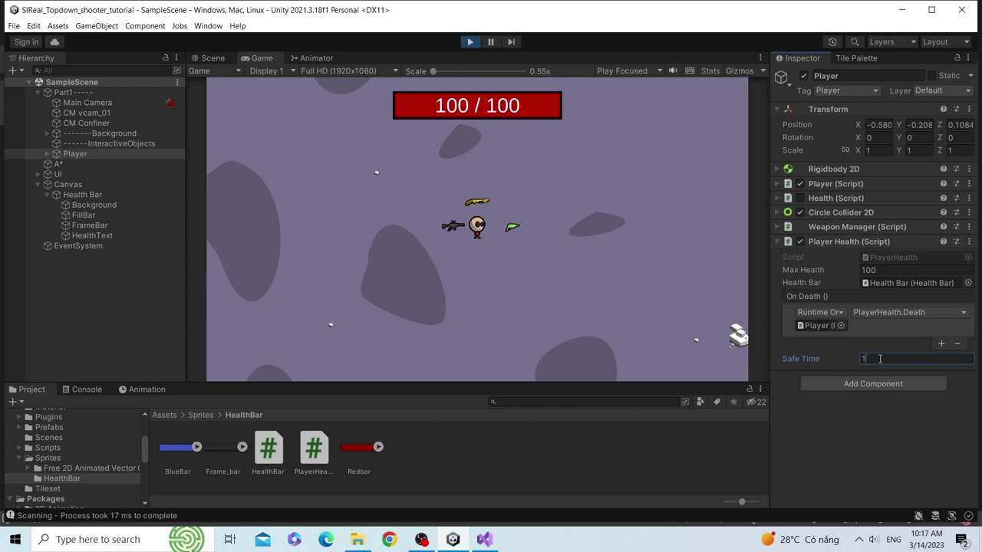
pyautogui.click(911, 446)
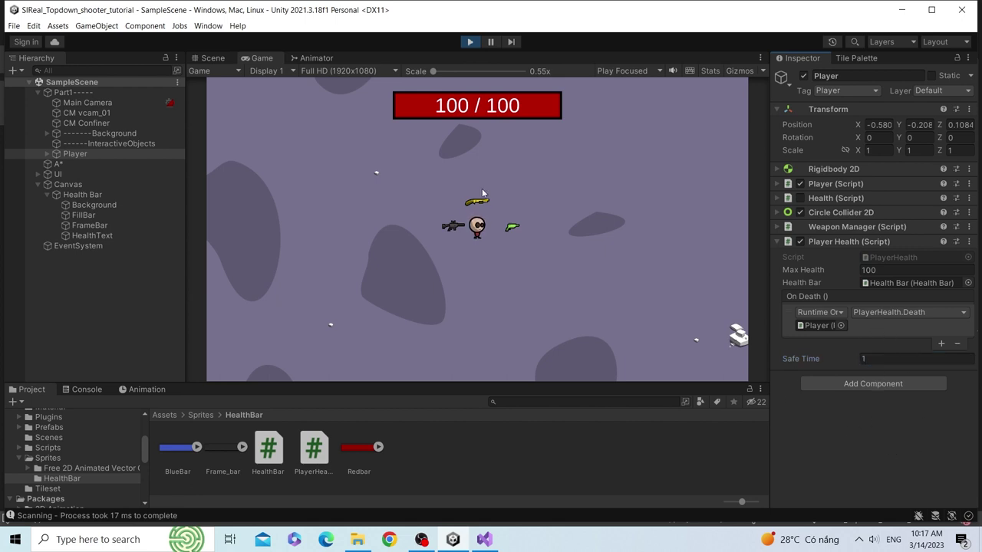
# Step: Walk the player with S, A and W, then hit Space to drop health to 80 / 100
pyautogui.press('s')
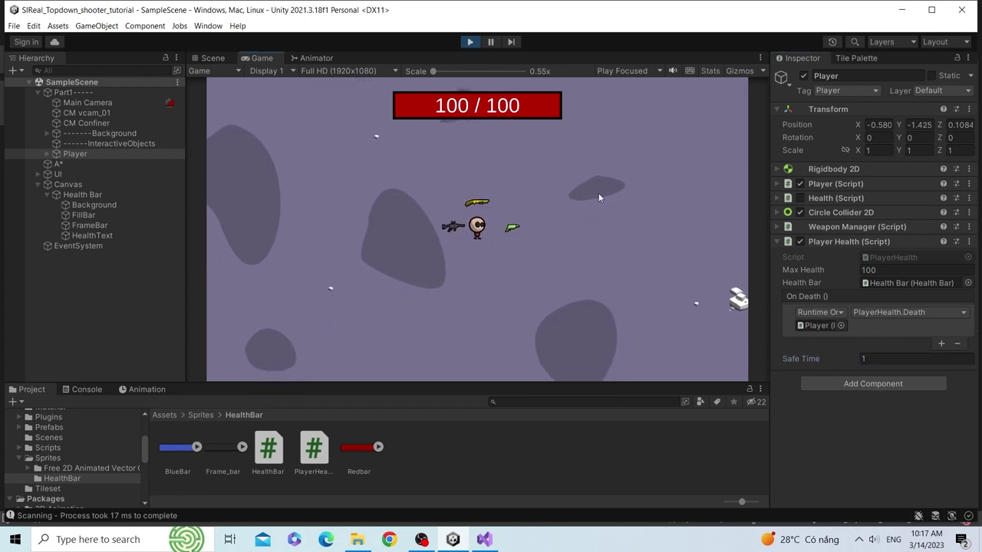
pyautogui.press('a')
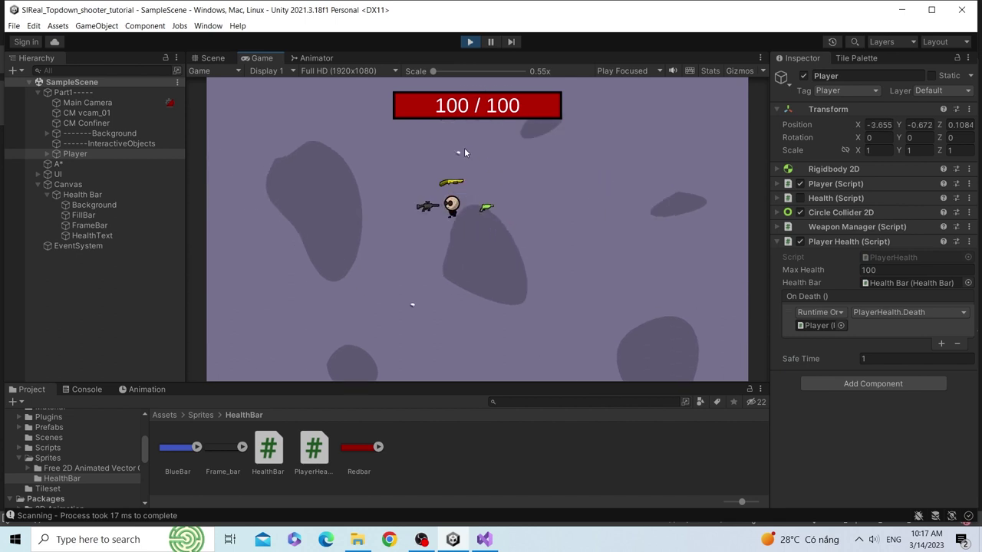
pyautogui.press('w')
pyautogui.press('space')
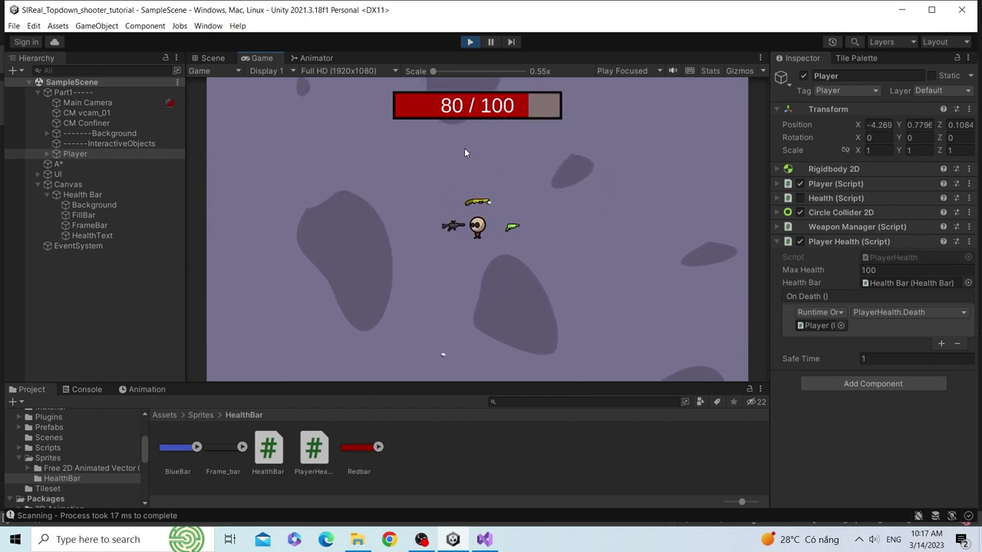